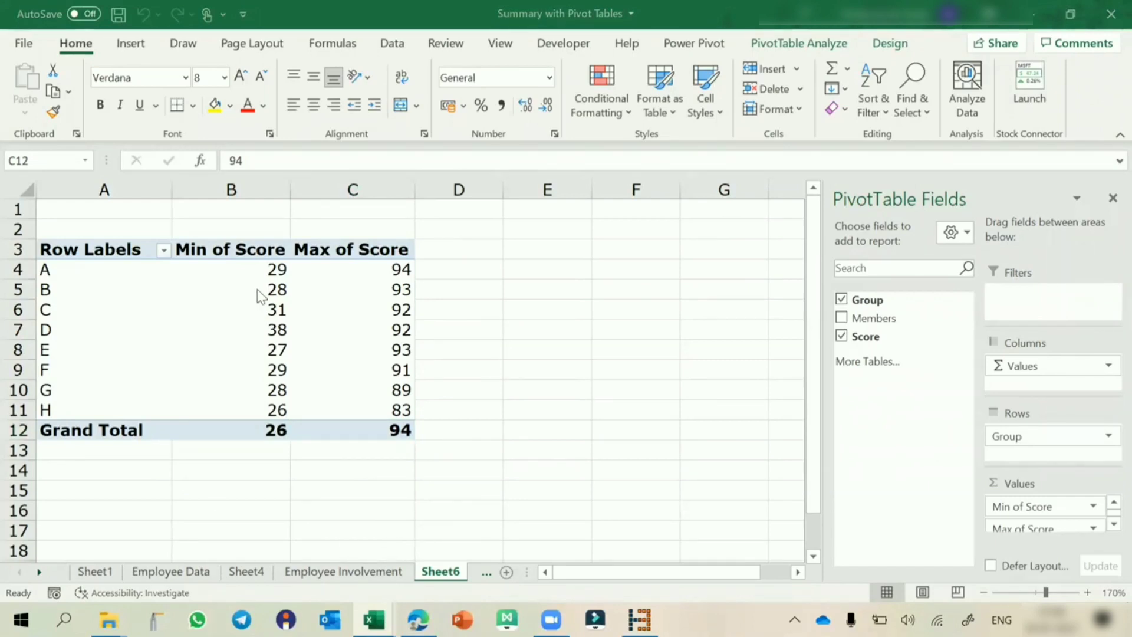
- Switch to the Test Max-Min Score sheet and review the source data behind the minimum and maximum score summary
{"action": "left_click", "coordinate": [235, 264]}
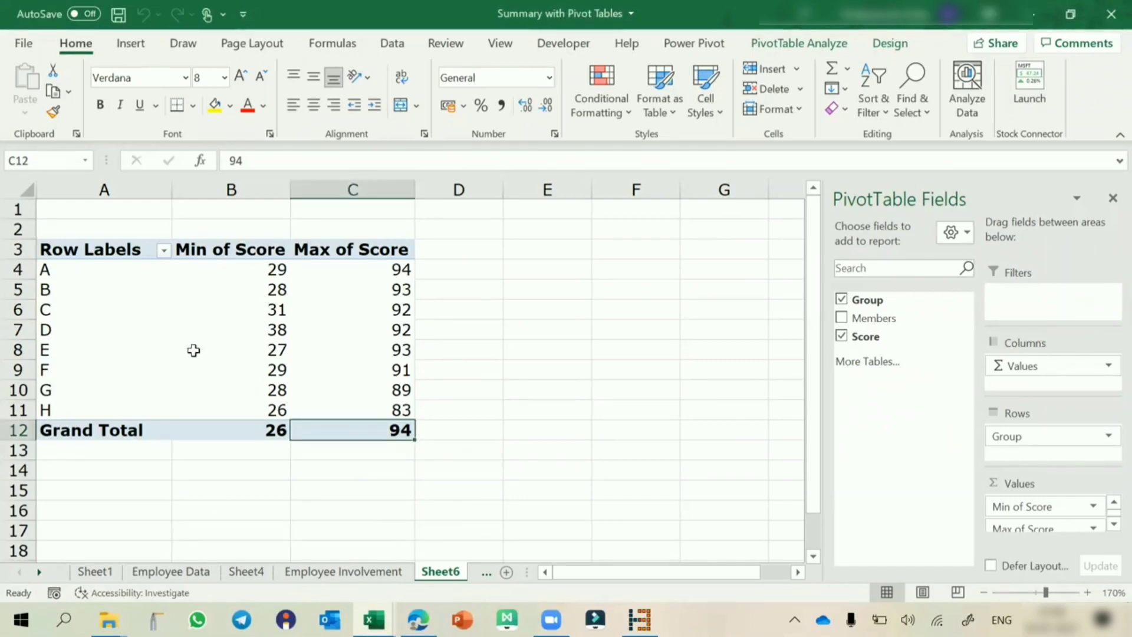
{"action": "left_click", "coordinate": [193, 348]}
{"action": "left_click", "coordinate": [39, 572]}
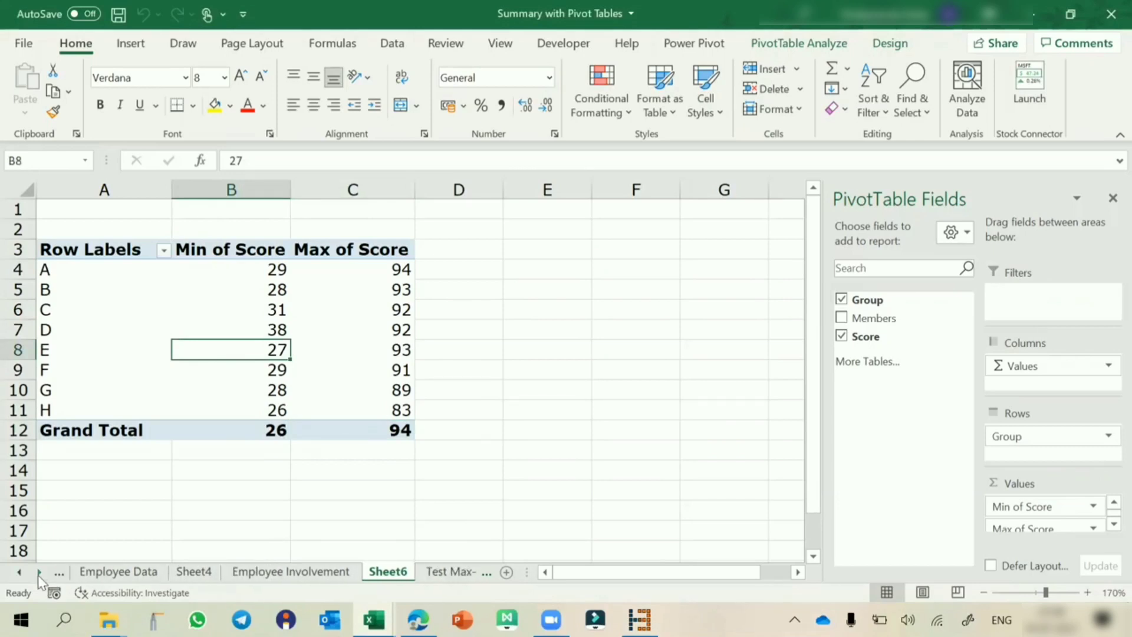
{"action": "left_click", "coordinate": [437, 574]}
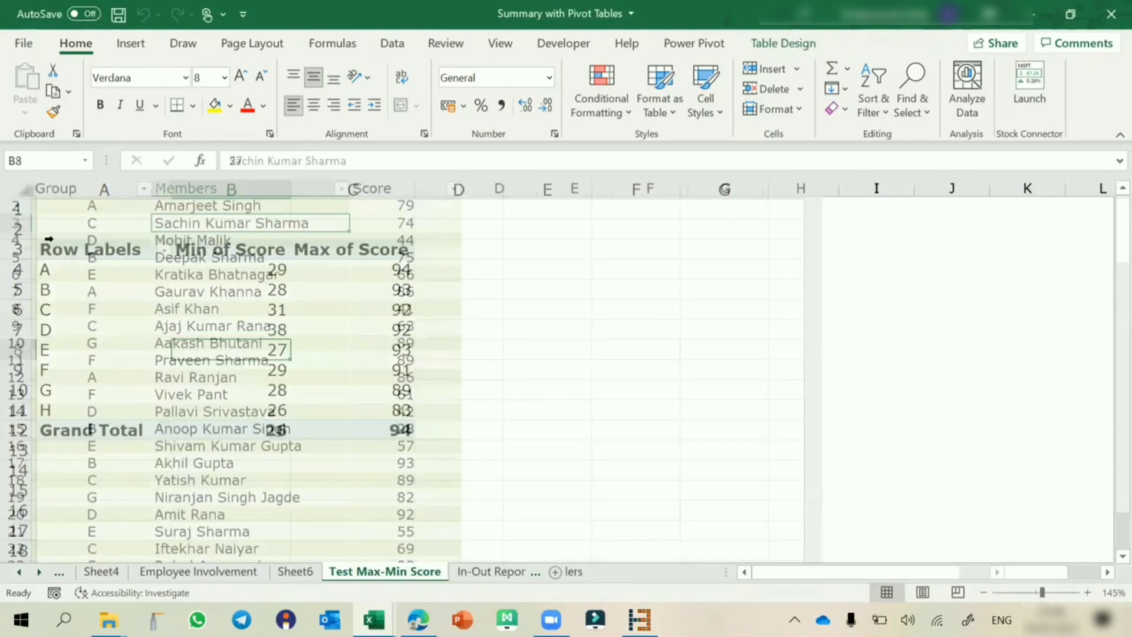
{"action": "left_click", "coordinate": [109, 187]}
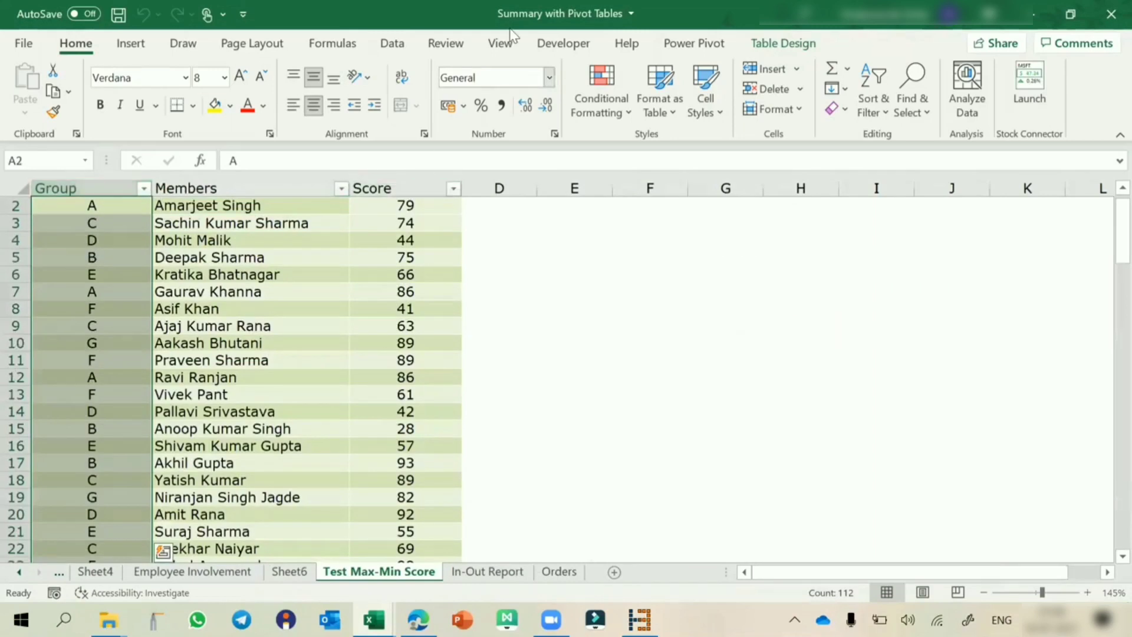
{"action": "left_click", "coordinate": [369, 225]}
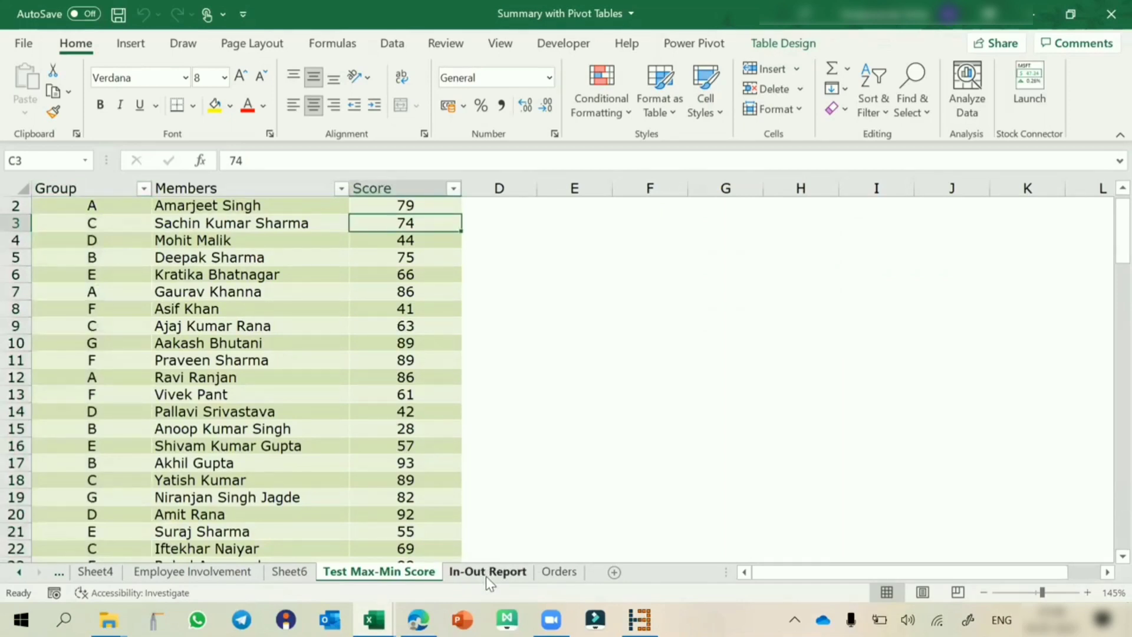
- Open the In-Out Report sheet and examine its Name, In Time and Out Time columns
{"action": "left_click", "coordinate": [486, 575]}
{"action": "left_click", "coordinate": [290, 382]}
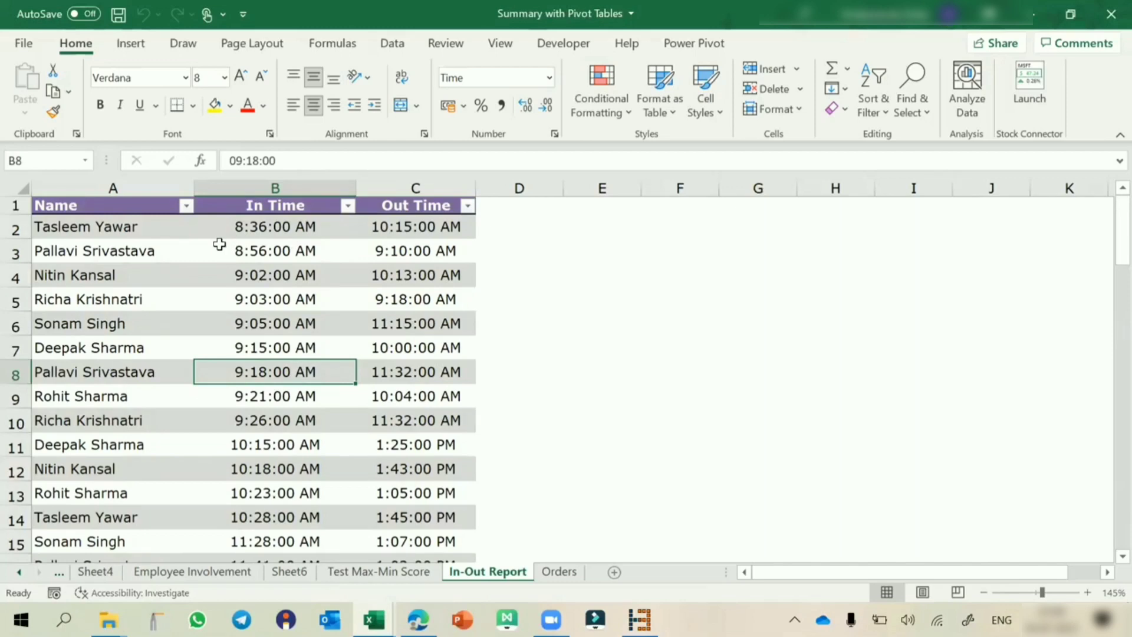
{"action": "left_click", "coordinate": [129, 187]}
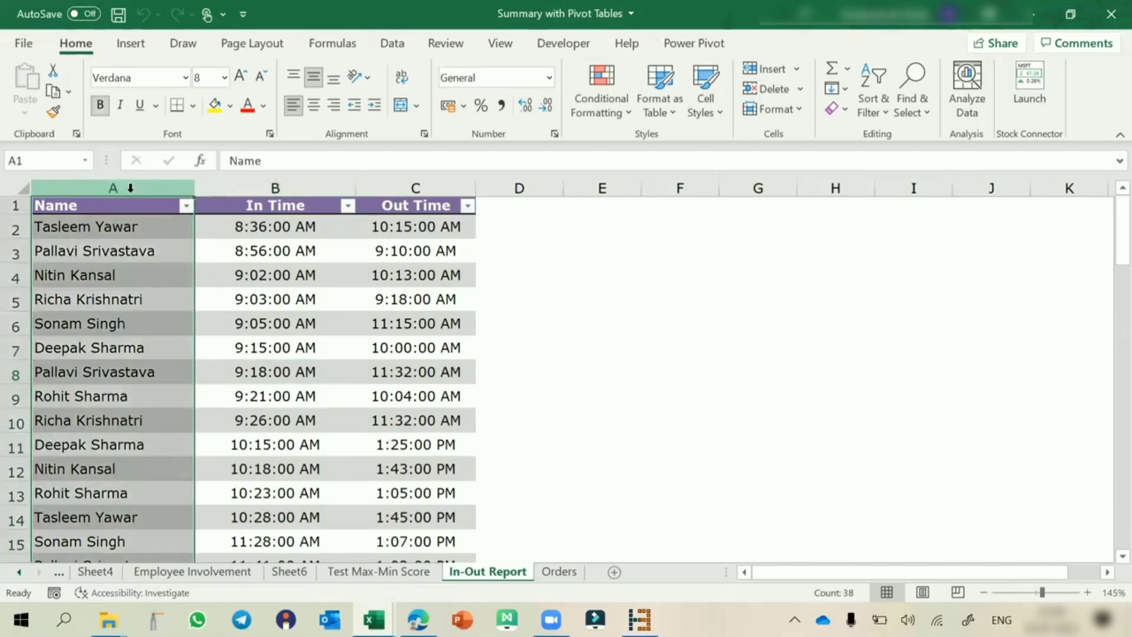
{"action": "left_click", "coordinate": [314, 187]}
{"action": "left_click", "coordinate": [414, 187]}
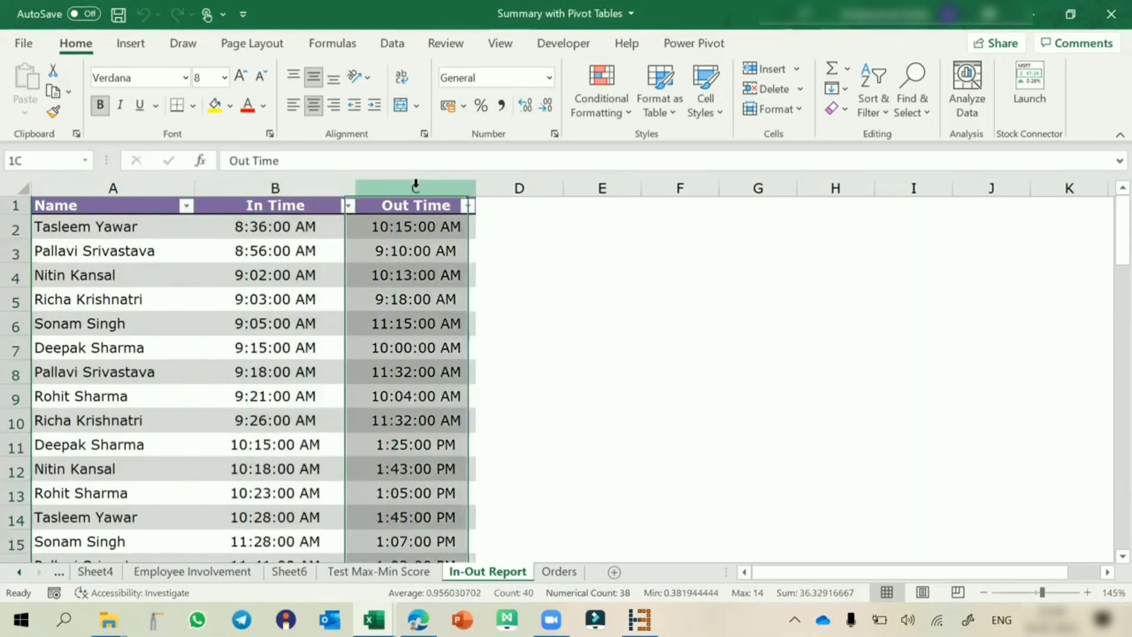
- Filter the Name column to show only the records of the first employee in the filter list
{"action": "left_click", "coordinate": [186, 206]}
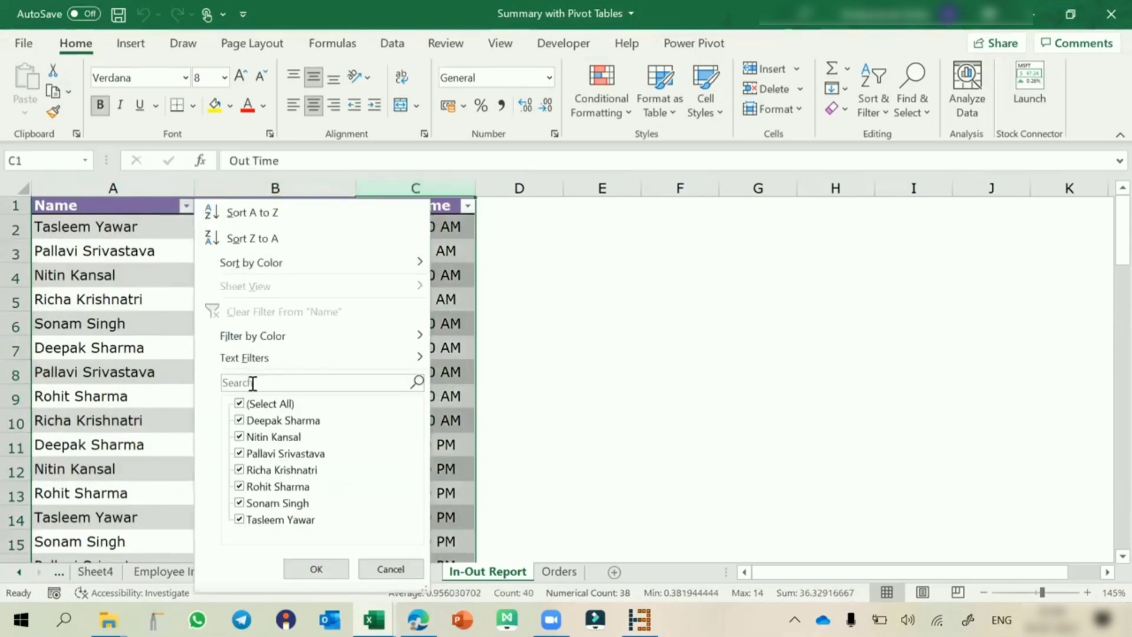
{"action": "left_click", "coordinate": [253, 405]}
{"action": "left_click", "coordinate": [255, 420]}
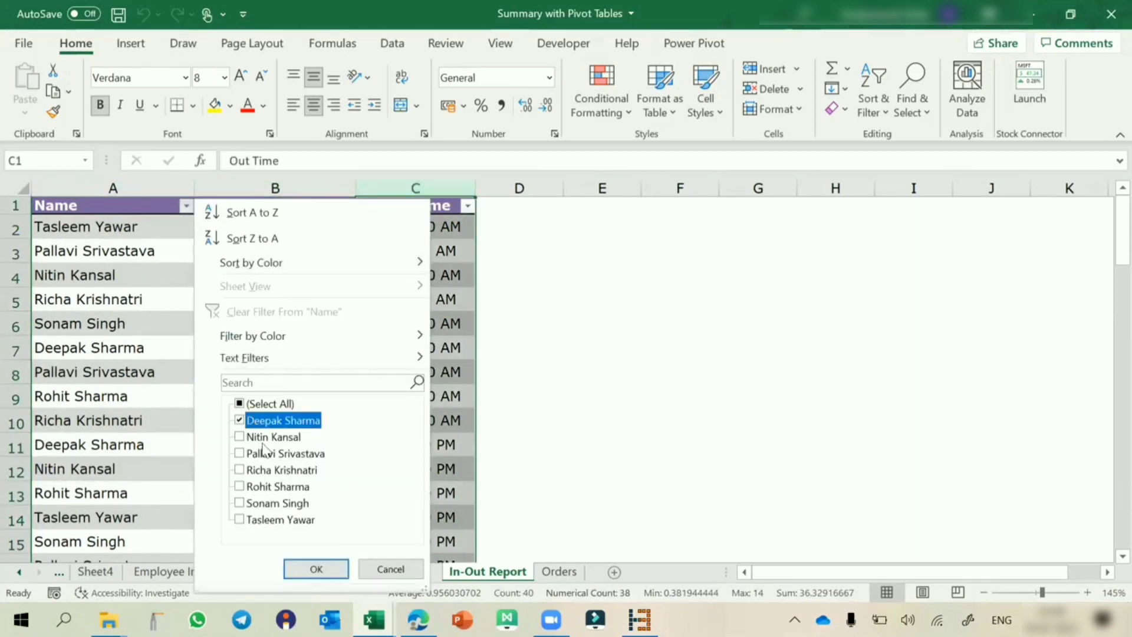
{"action": "left_click", "coordinate": [315, 569]}
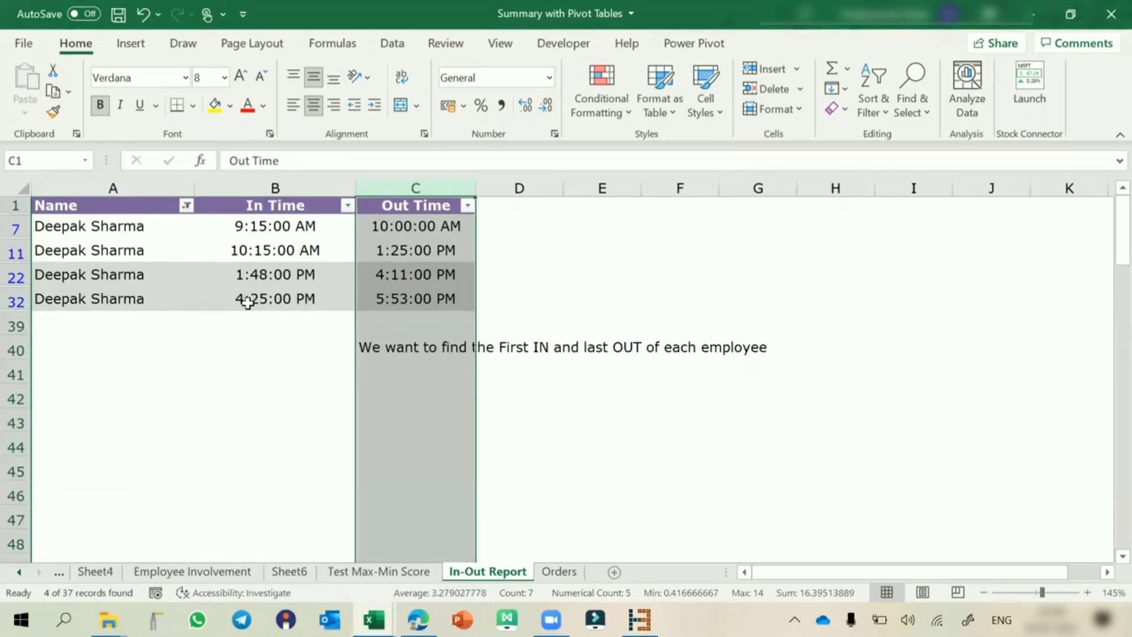
- Examine the filtered employee's In Time and Out Time entries for the first entry and the last exit
{"action": "left_click", "coordinate": [272, 227]}
{"action": "left_click", "coordinate": [384, 225]}
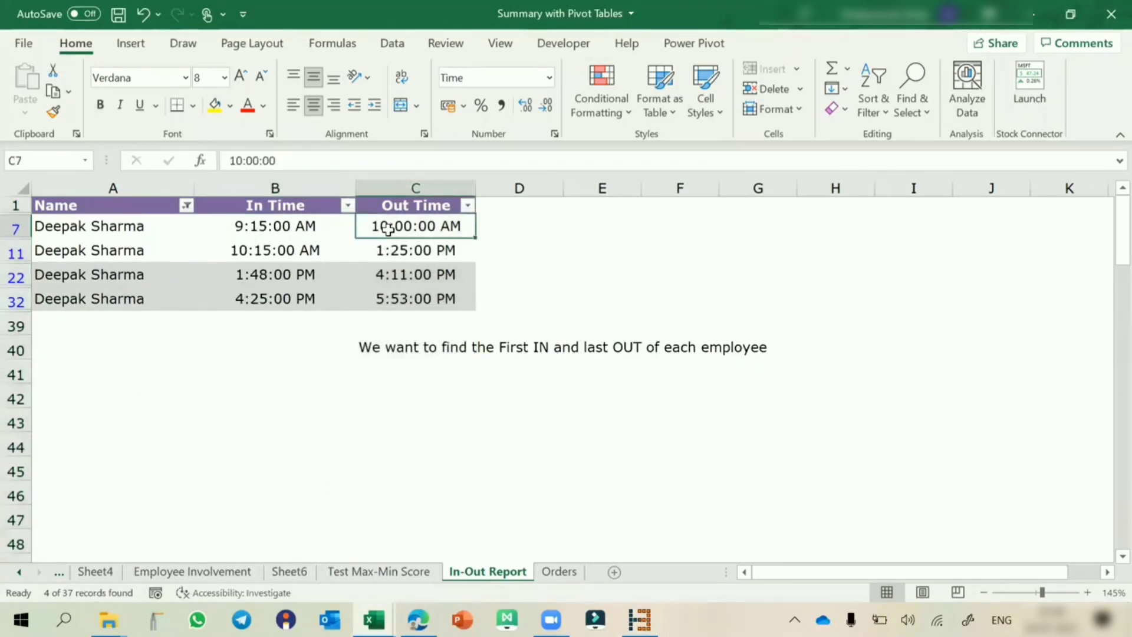
{"action": "left_click", "coordinate": [254, 250]}
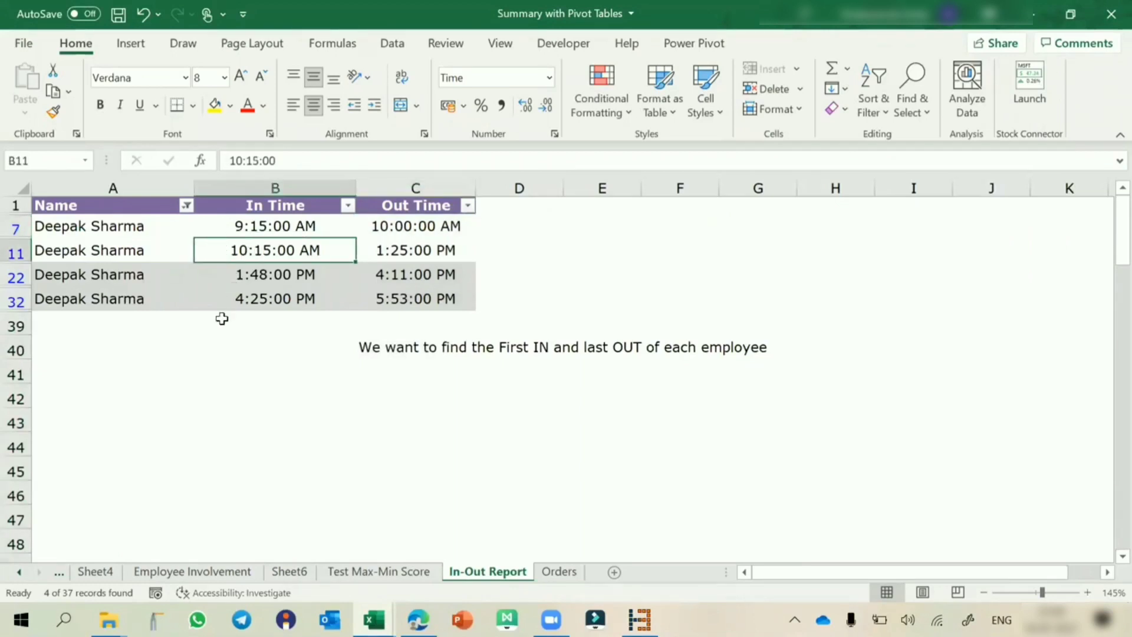
{"action": "left_click", "coordinate": [427, 245]}
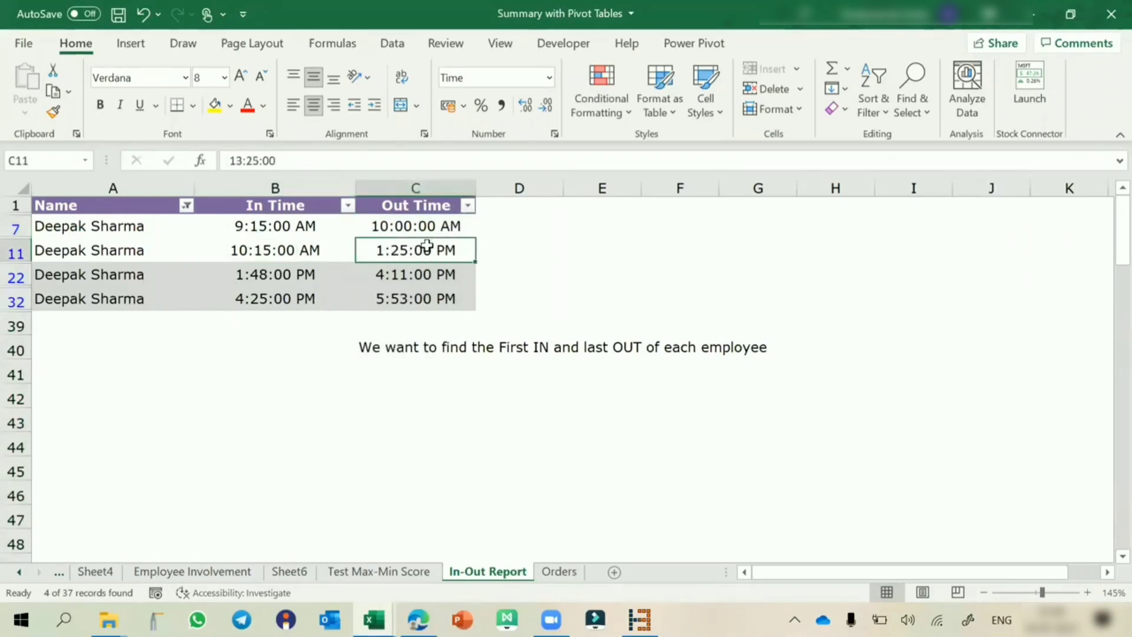
{"action": "left_click", "coordinate": [411, 296]}
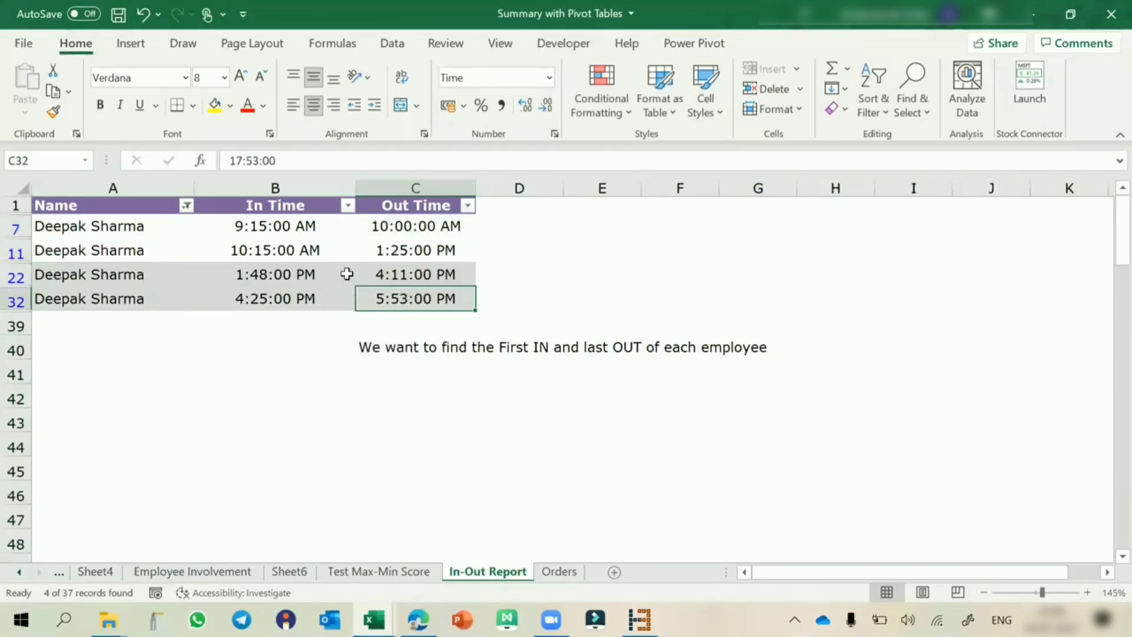
{"action": "left_click", "coordinate": [283, 227]}
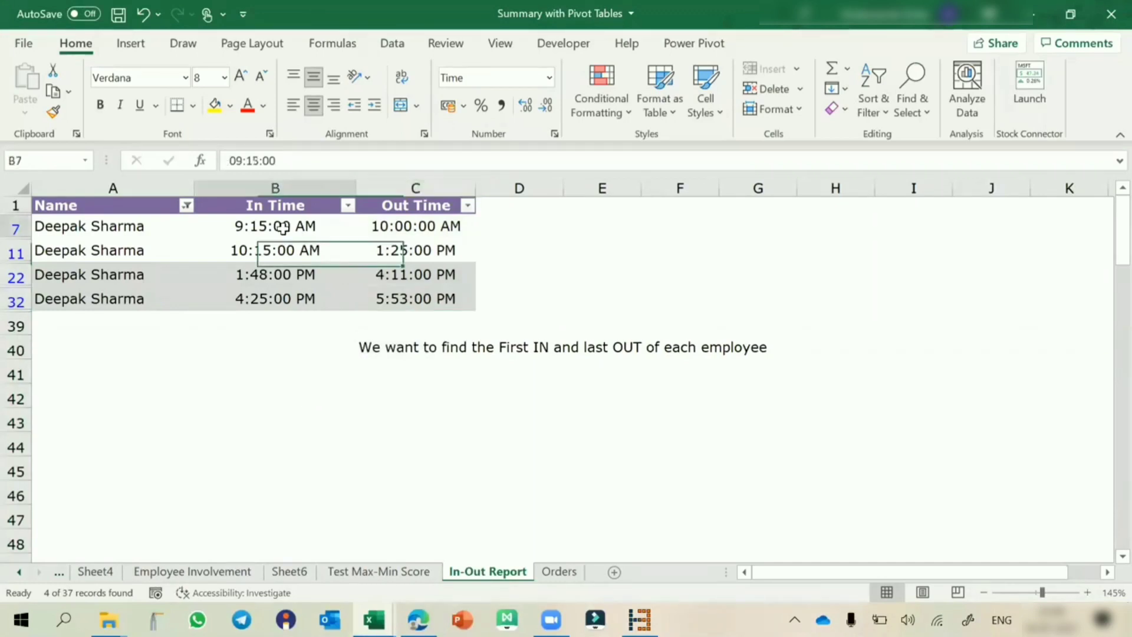
{"action": "left_click", "coordinate": [405, 296]}
{"action": "left_click", "coordinate": [295, 272]}
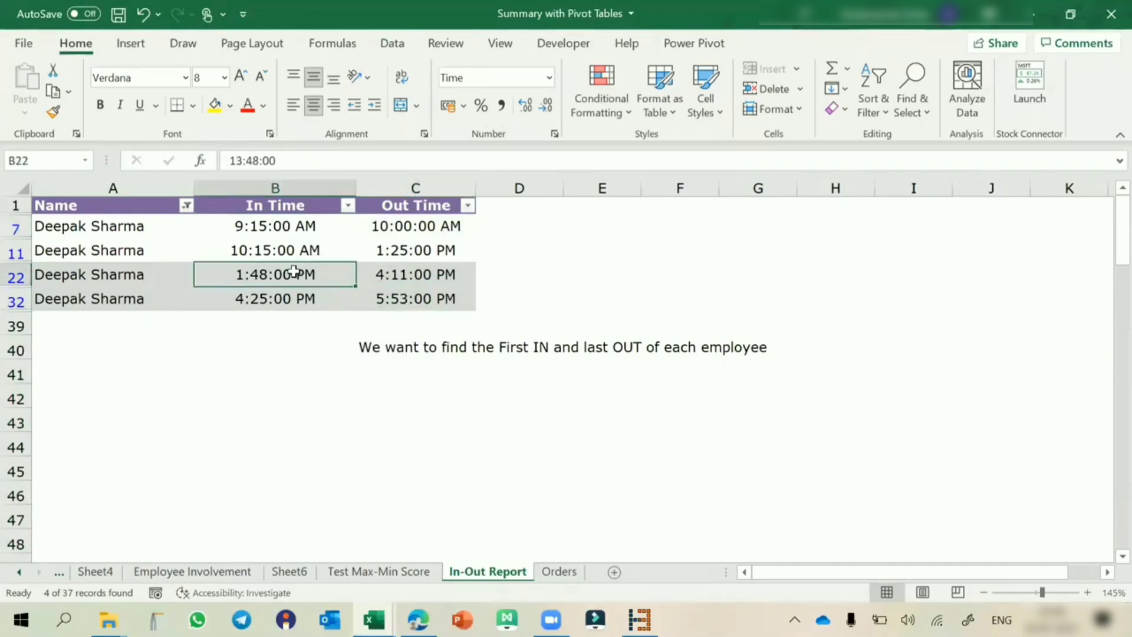
- Clear the Name filter to show all employees' records again
{"action": "key", "text": "alt"}
{"action": "key", "text": "d"}
{"action": "key", "text": "f"}
{"action": "key", "text": "s"}
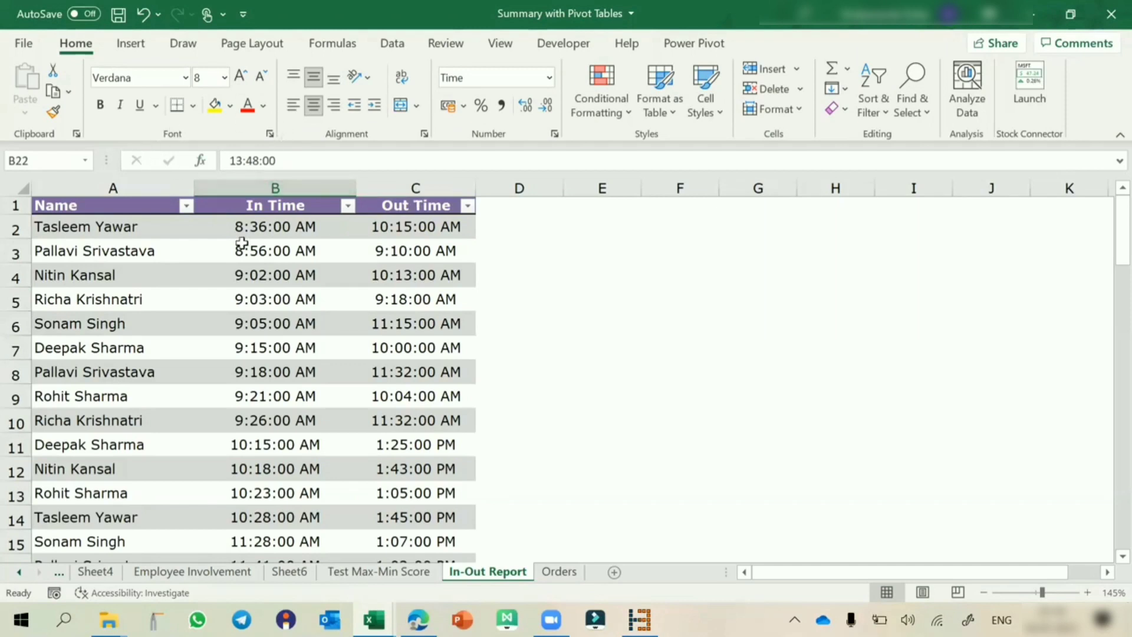
- Create a pivot table on a new worksheet from the In-Out Report range A1:C38
{"action": "left_click", "coordinate": [153, 240]}
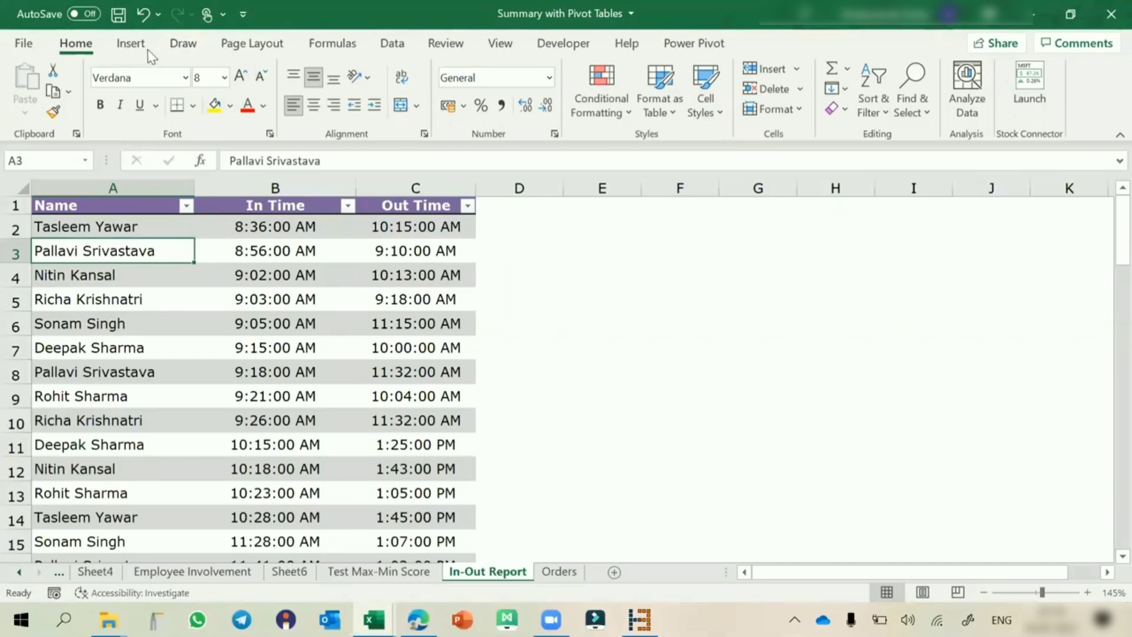
{"action": "left_click", "coordinate": [130, 43]}
{"action": "left_click", "coordinate": [27, 105]}
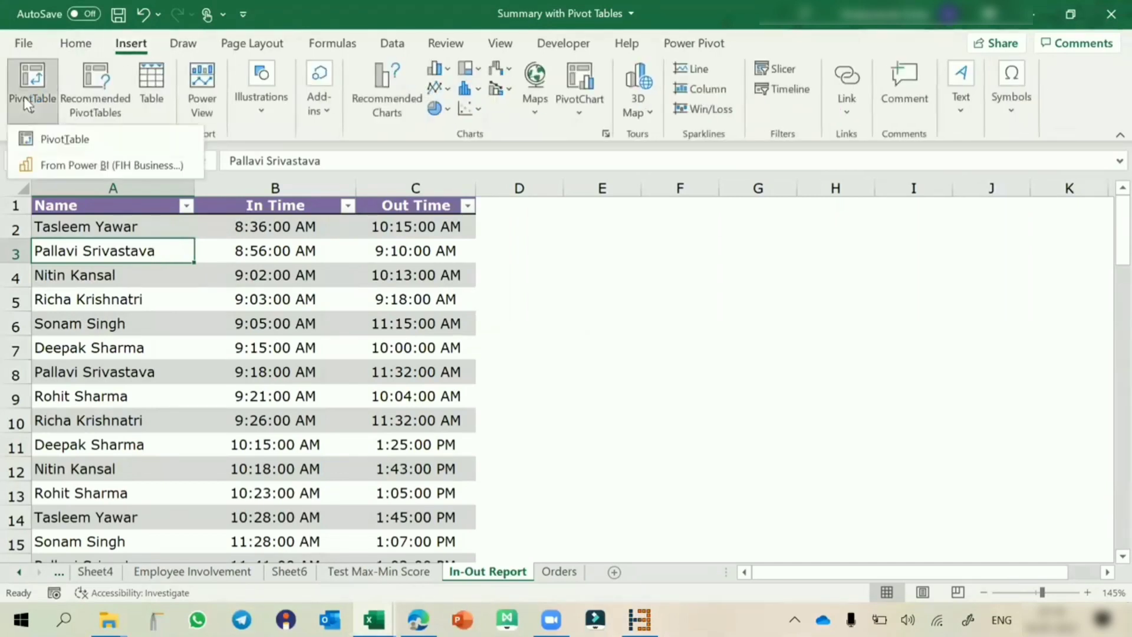
{"action": "left_click", "coordinate": [50, 134]}
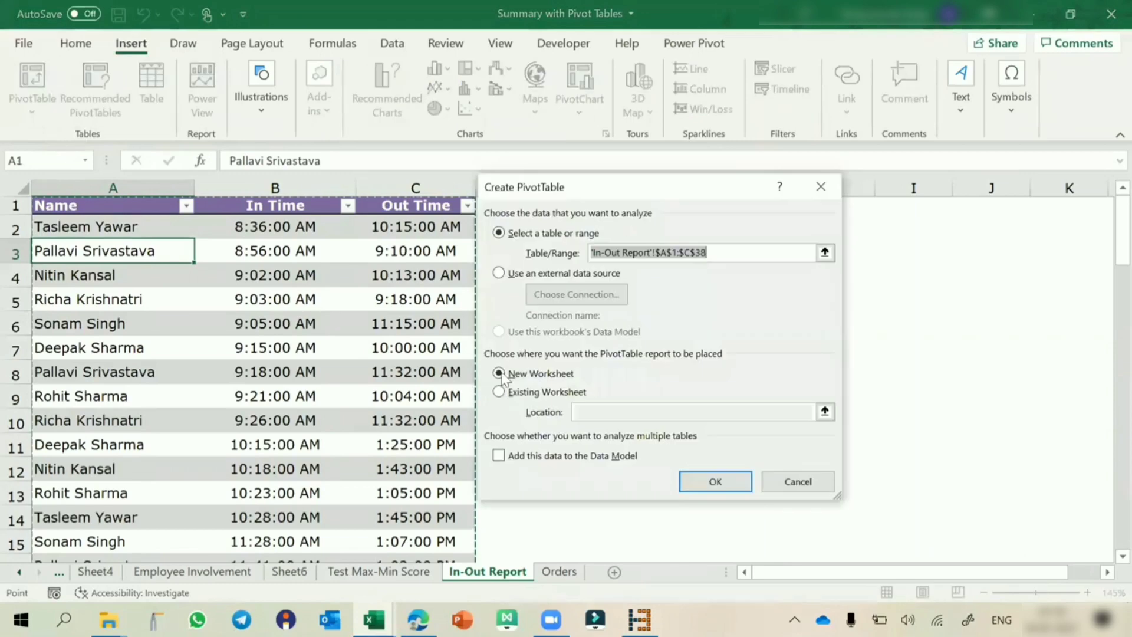
{"action": "left_click", "coordinate": [723, 492]}
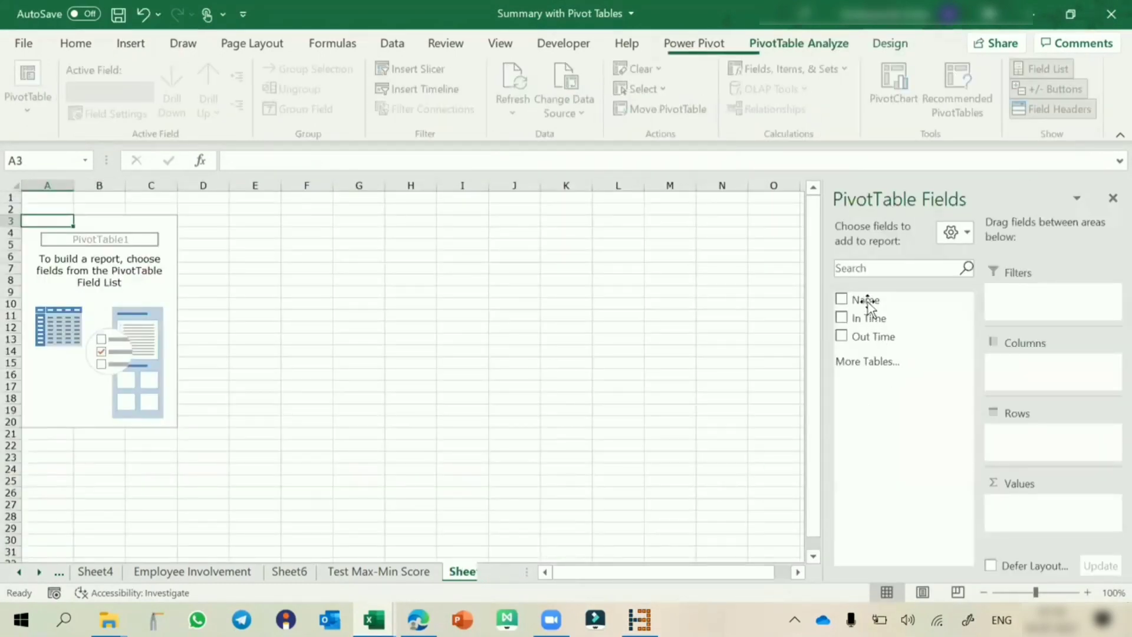
- Add Name to the pivot table's rows, and In Time and Out Time to its values
{"action": "left_click_drag", "start_coordinate": [867, 300], "coordinate": [1029, 436]}
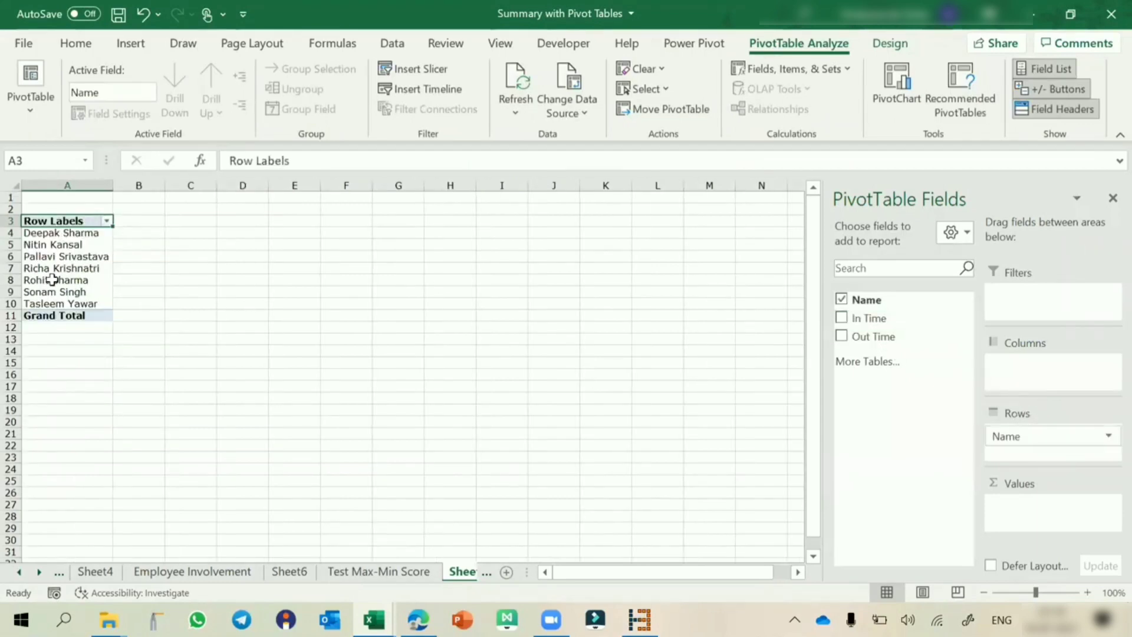
{"action": "scroll", "coordinate": [48, 279], "scroll_direction": "up", "scroll_amount": 2, "text": "ctrl"}
{"action": "scroll", "coordinate": [46, 282], "scroll_direction": "up", "scroll_amount": 3, "text": "ctrl"}
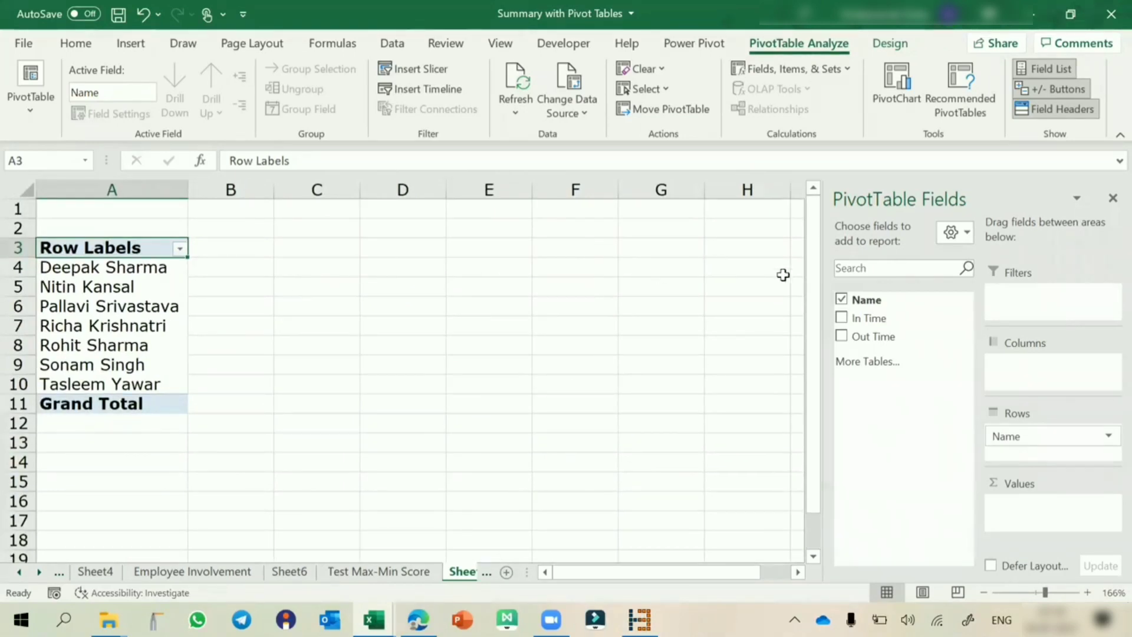
{"action": "left_click_drag", "start_coordinate": [872, 318], "coordinate": [1045, 503]}
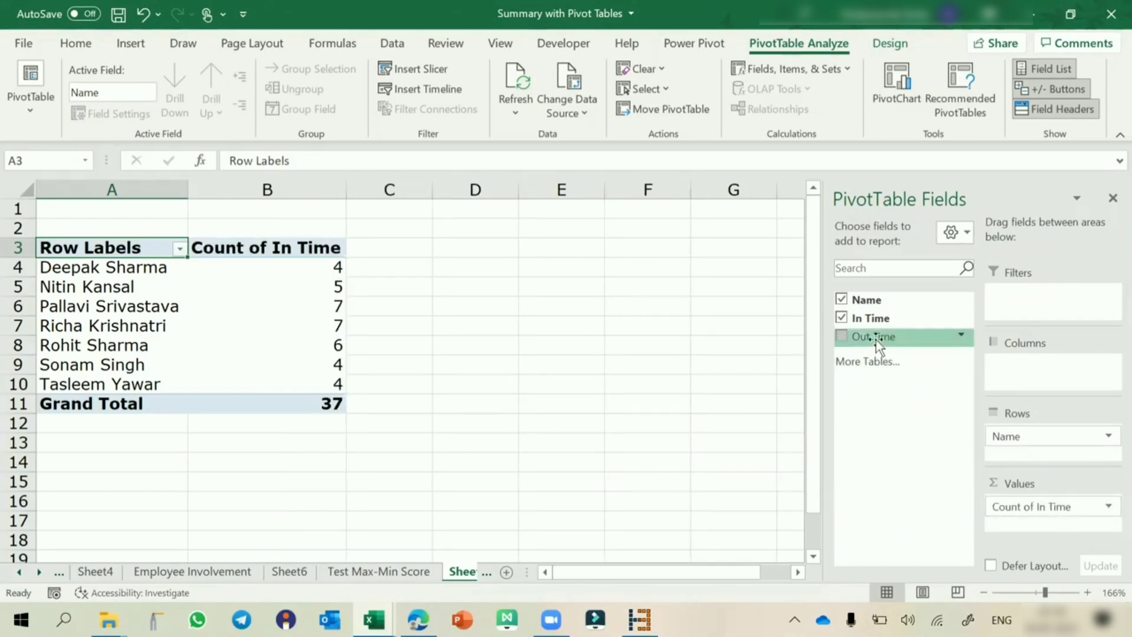
{"action": "left_click_drag", "start_coordinate": [879, 336], "coordinate": [1036, 522]}
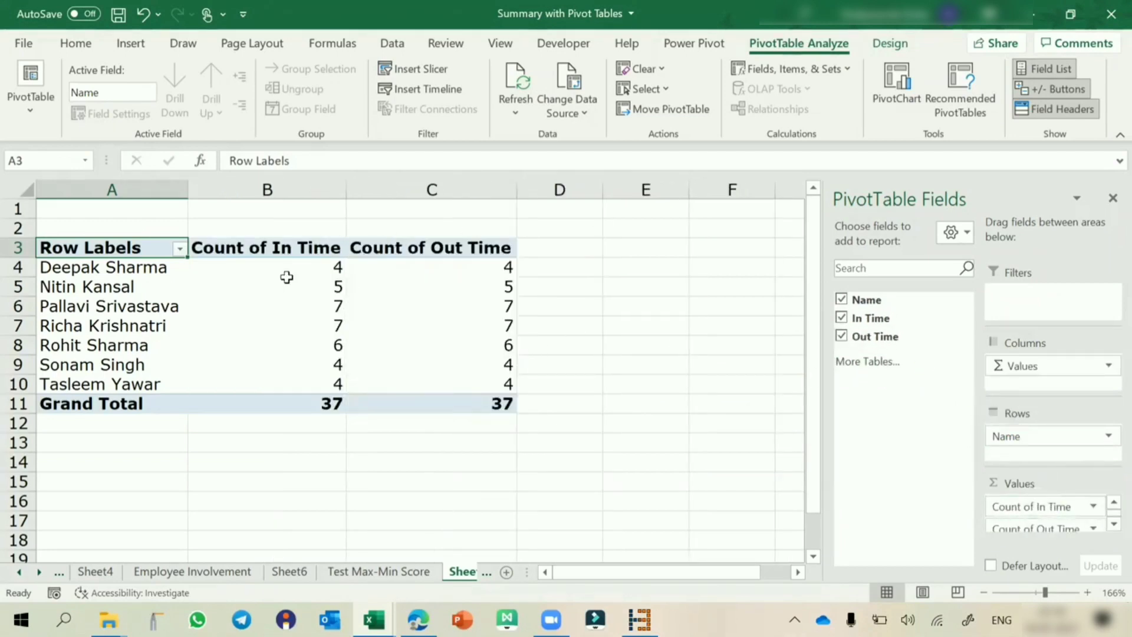
- Set the number format of the pivot table's In Time values to the Time type 1:30 PM
{"action": "mouse_move", "coordinate": [286, 270]}
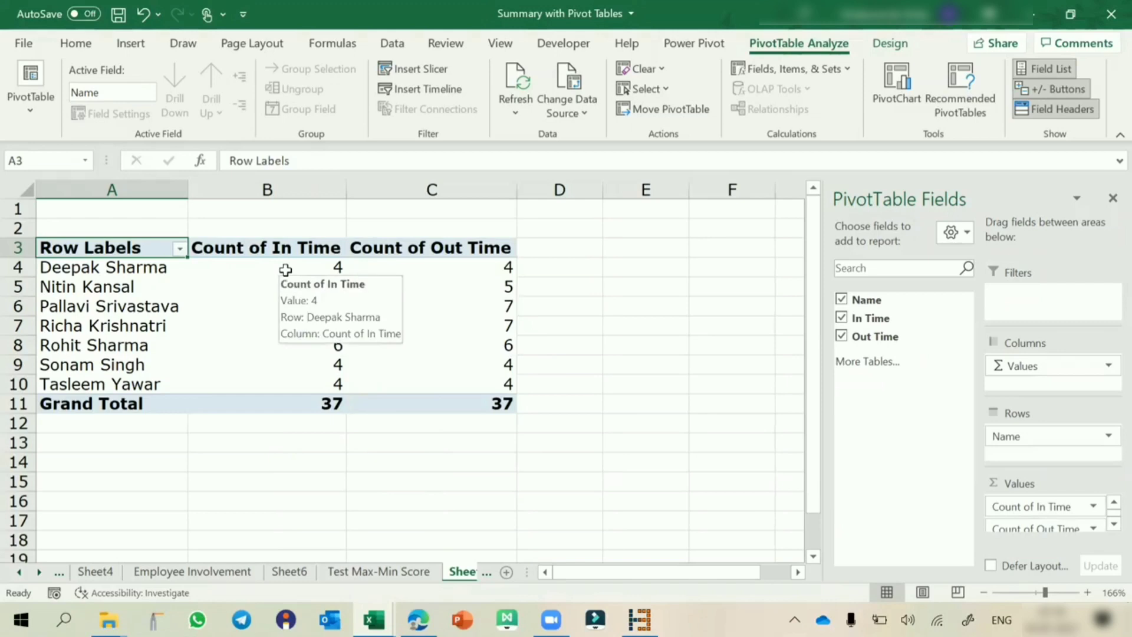
{"action": "left_click", "coordinate": [286, 270]}
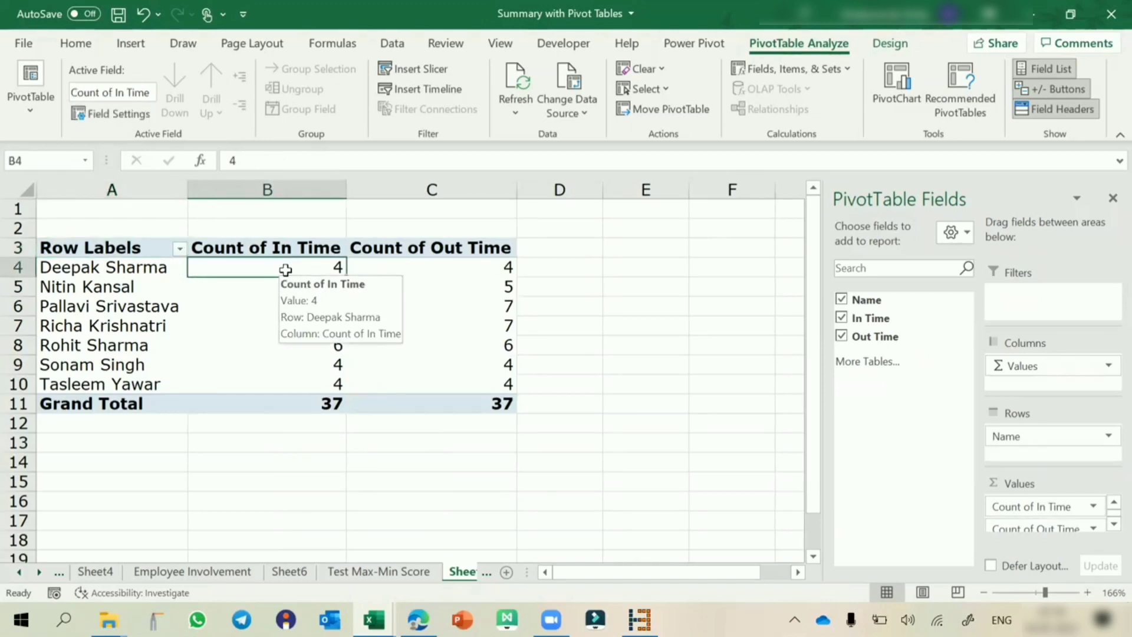
{"action": "right_click", "coordinate": [285, 269]}
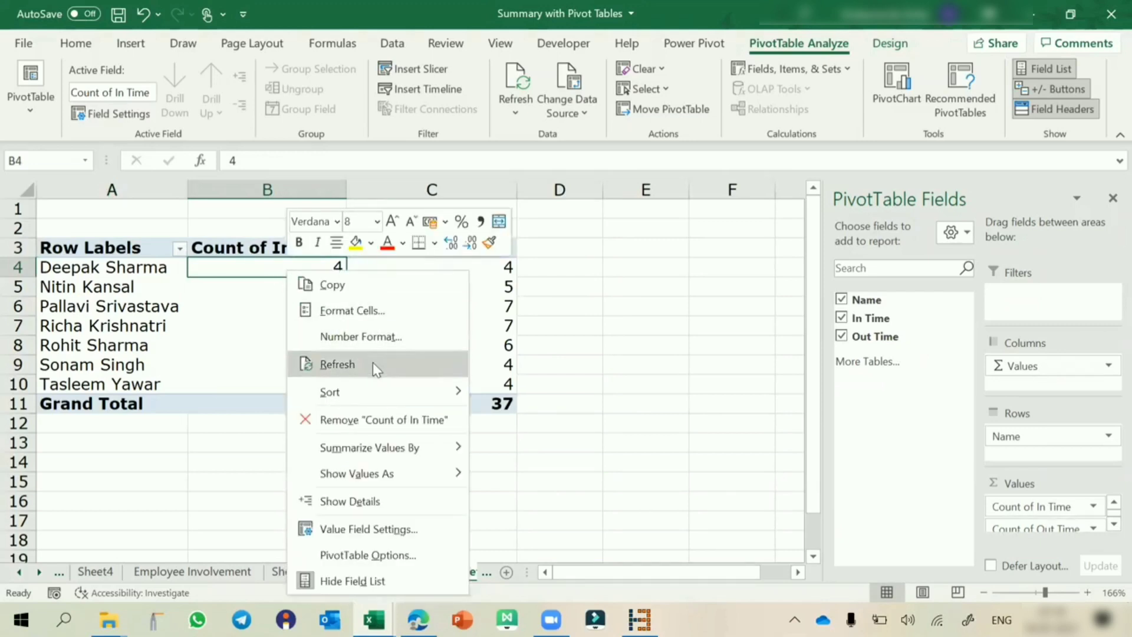
{"action": "left_click", "coordinate": [384, 335]}
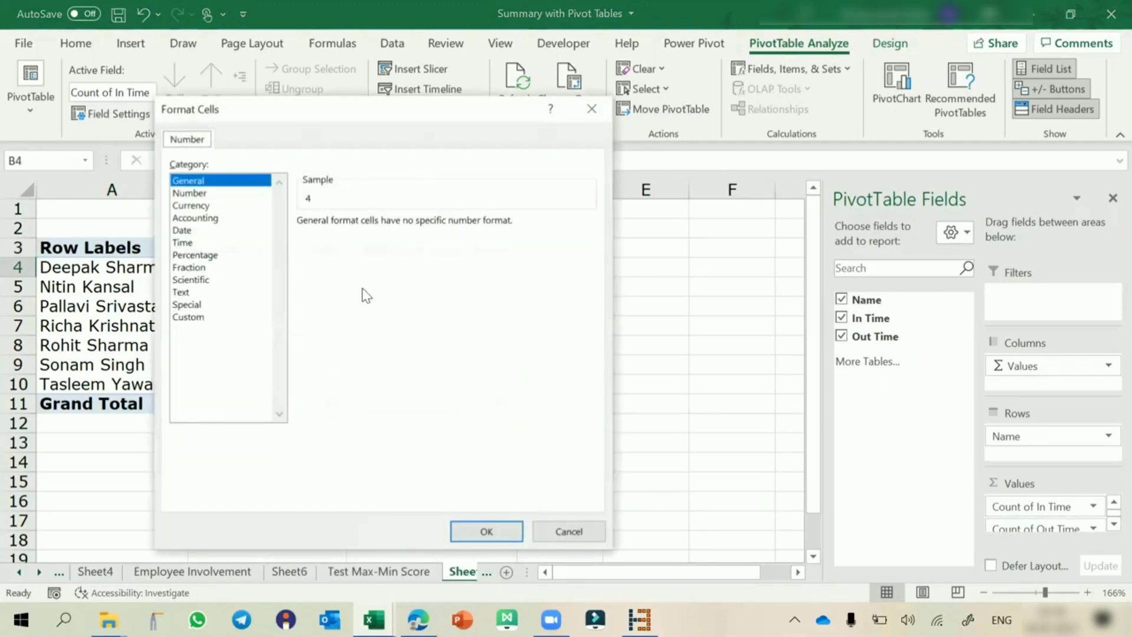
{"action": "left_click", "coordinate": [186, 243]}
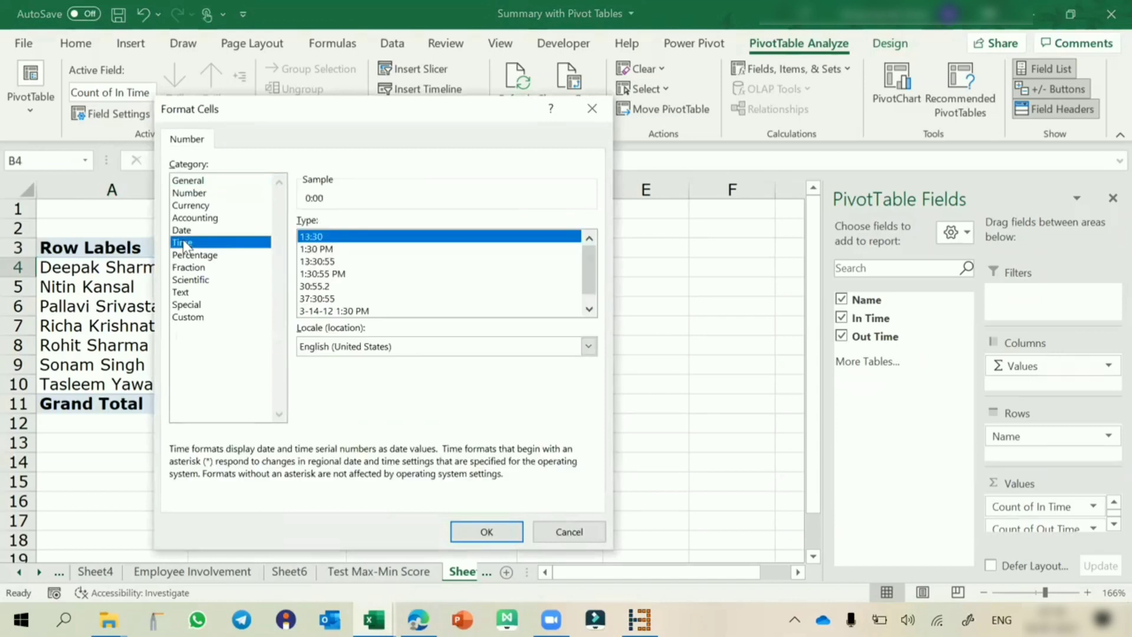
{"action": "left_click", "coordinate": [334, 249]}
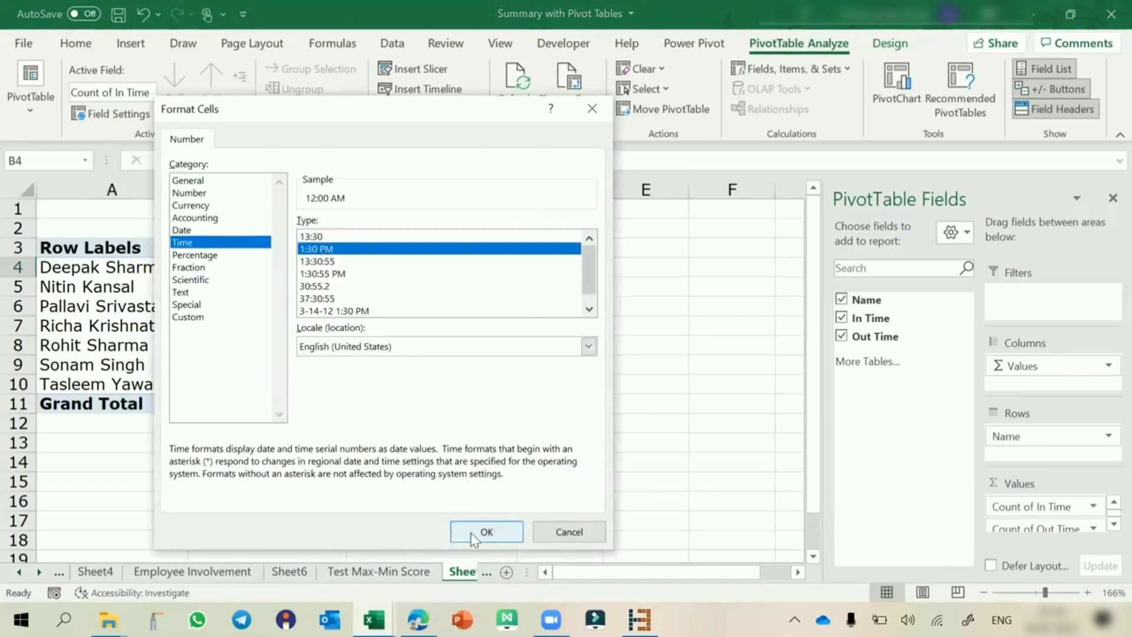
{"action": "left_click", "coordinate": [471, 533]}
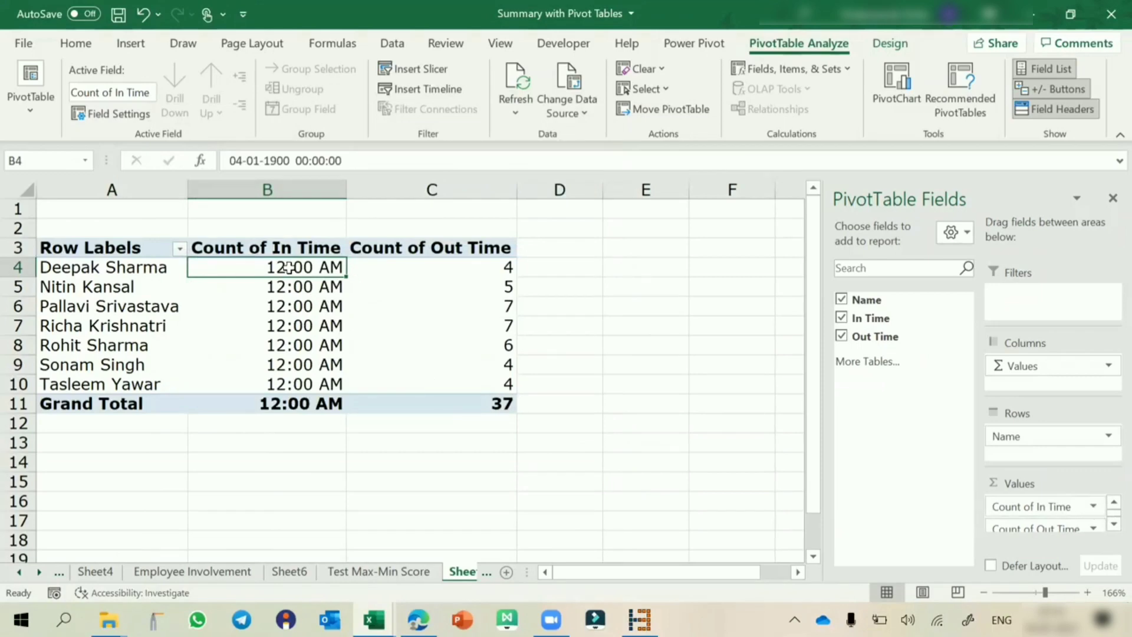
{"action": "mouse_move", "coordinate": [288, 267]}
{"action": "double_click", "coordinate": [289, 266]}
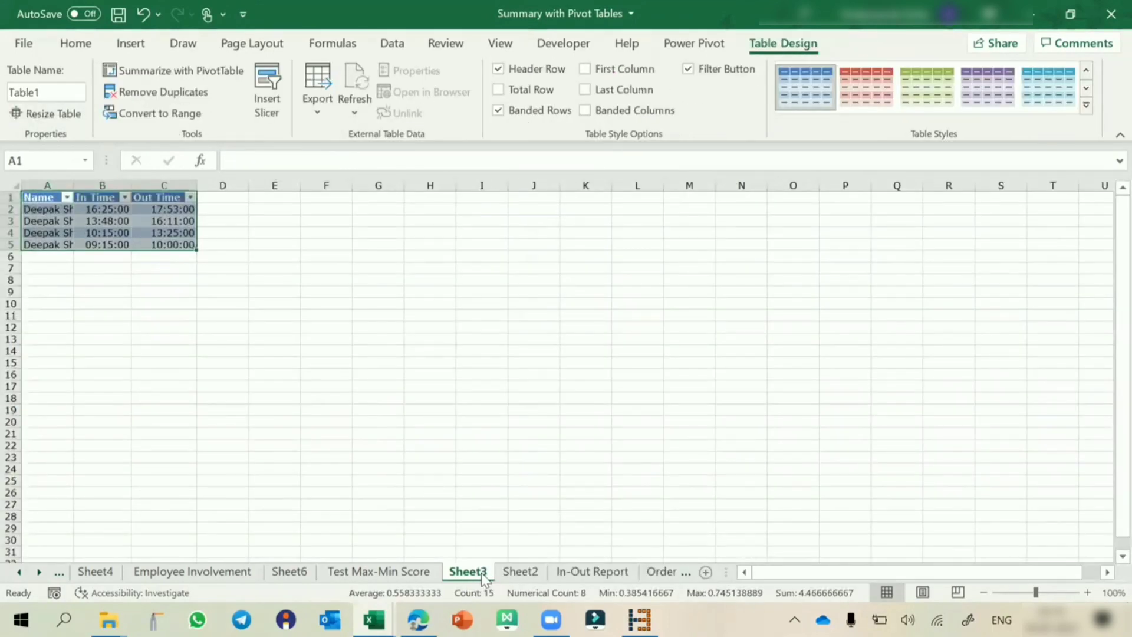
{"action": "right_click", "coordinate": [486, 574]}
{"action": "left_click", "coordinate": [533, 349]}
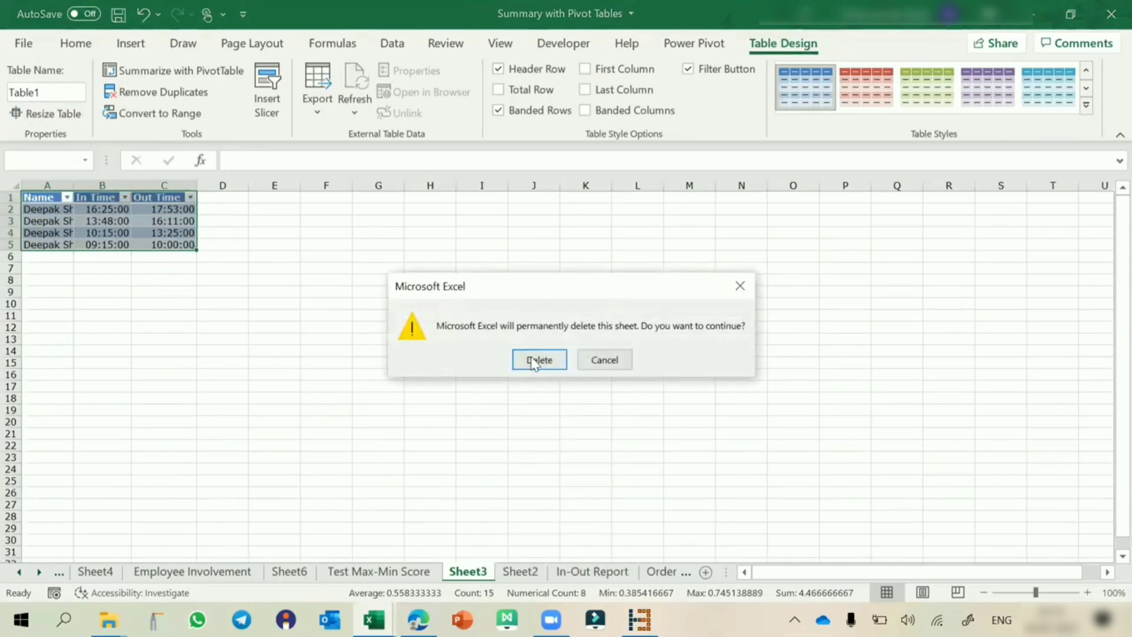
{"action": "left_click", "coordinate": [537, 358]}
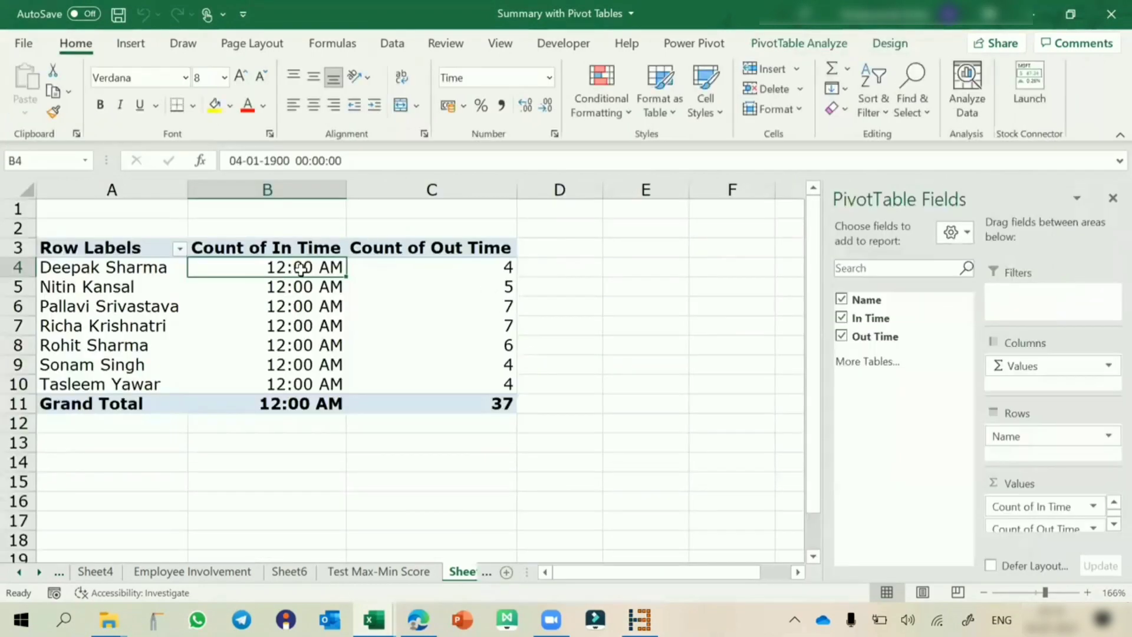
- Summarize the pivot table's In Time values by Min and its Out Time values by Max
{"action": "right_click", "coordinate": [301, 270]}
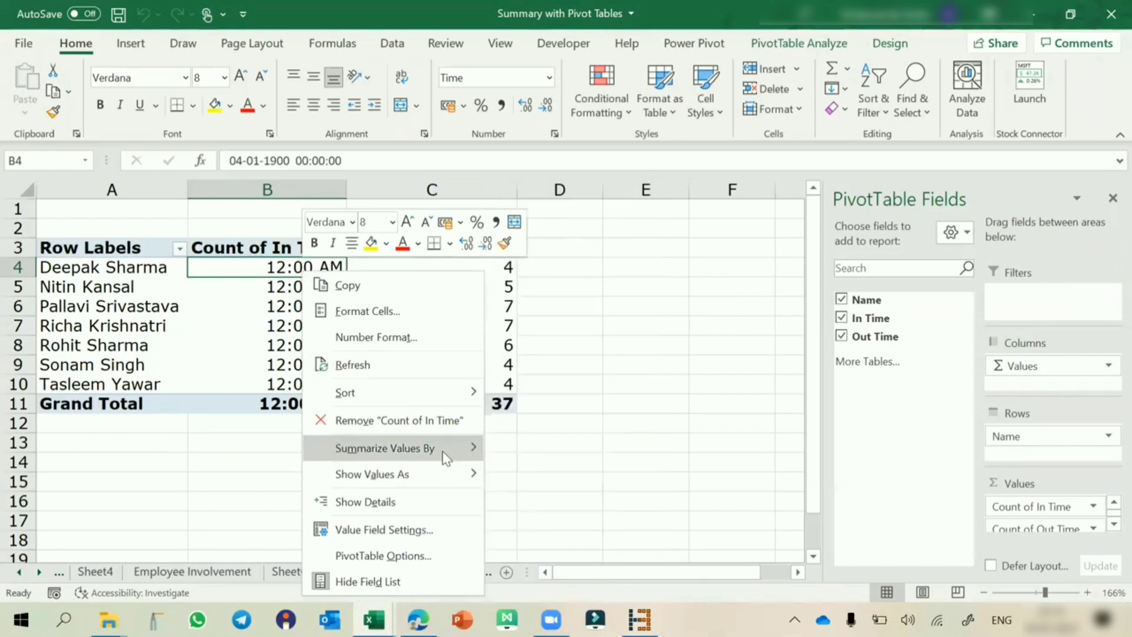
{"action": "mouse_move", "coordinate": [445, 457]}
{"action": "left_click", "coordinate": [520, 505]}
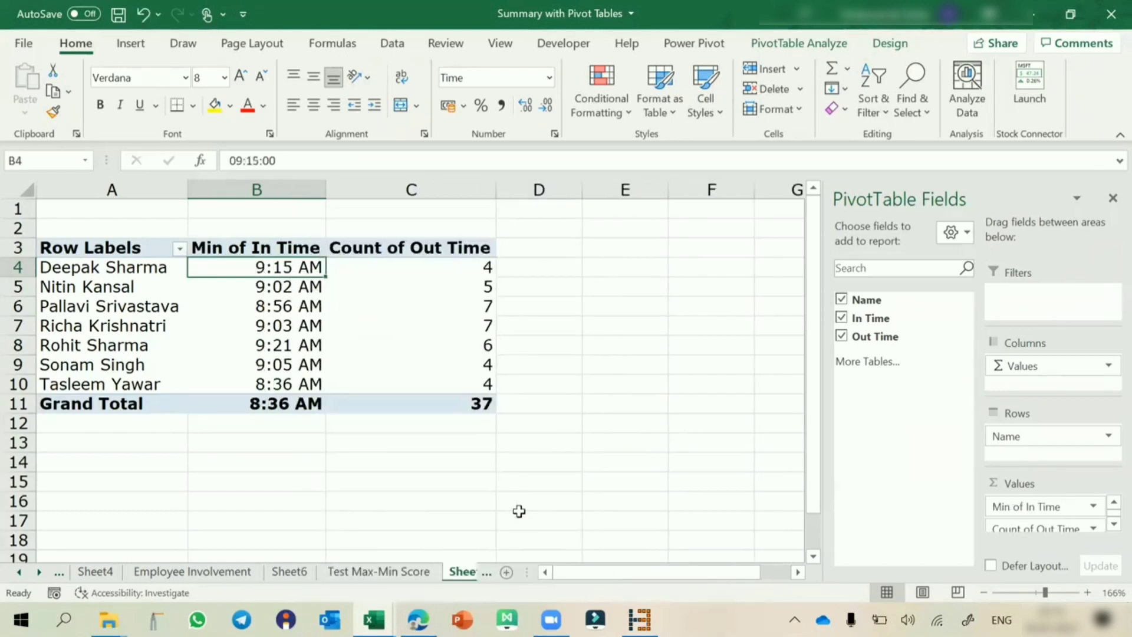
{"action": "right_click", "coordinate": [414, 266]}
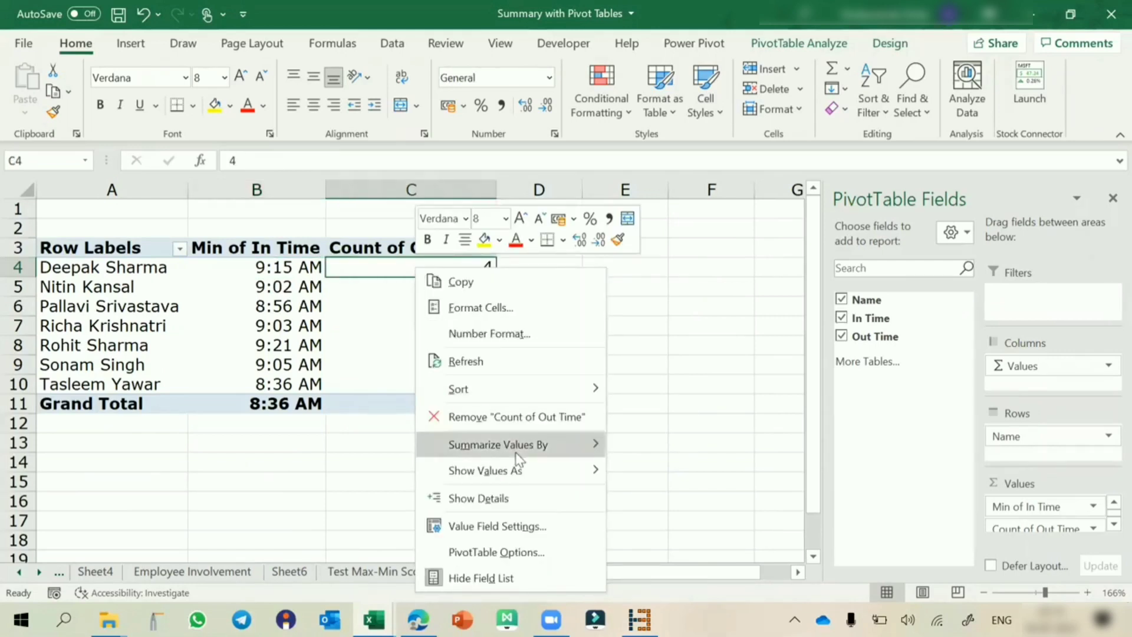
{"action": "mouse_move", "coordinate": [541, 444]}
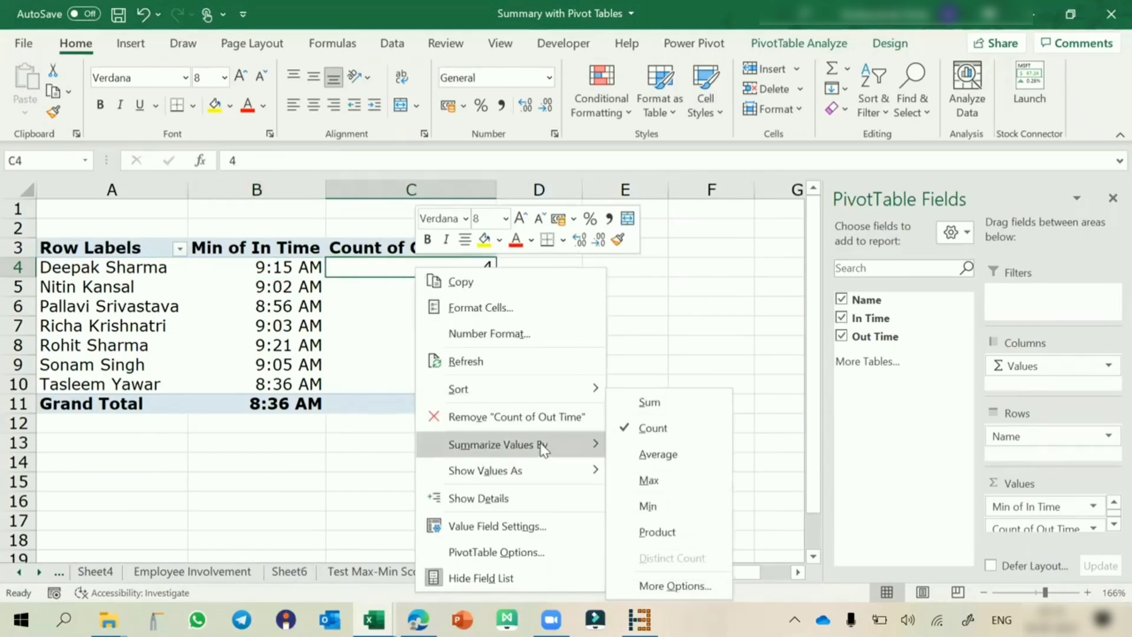
{"action": "left_click", "coordinate": [651, 482]}
- Set the number format of the pivot table's Out Time values to the Time type 1:30 PM
{"action": "right_click", "coordinate": [412, 270]}
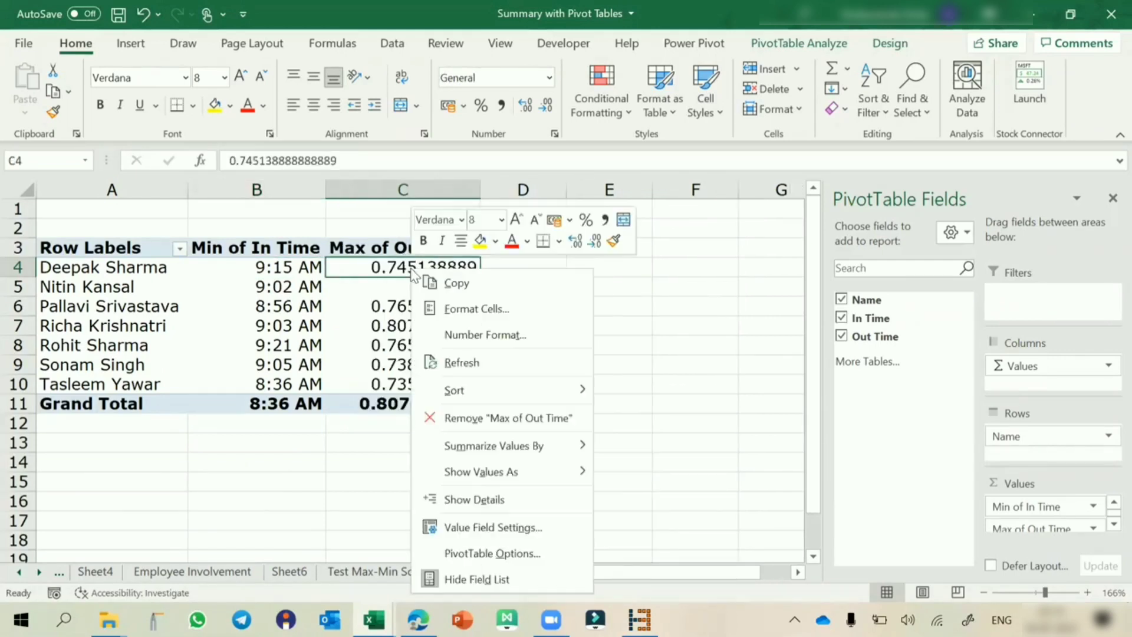
{"action": "left_click", "coordinate": [470, 334]}
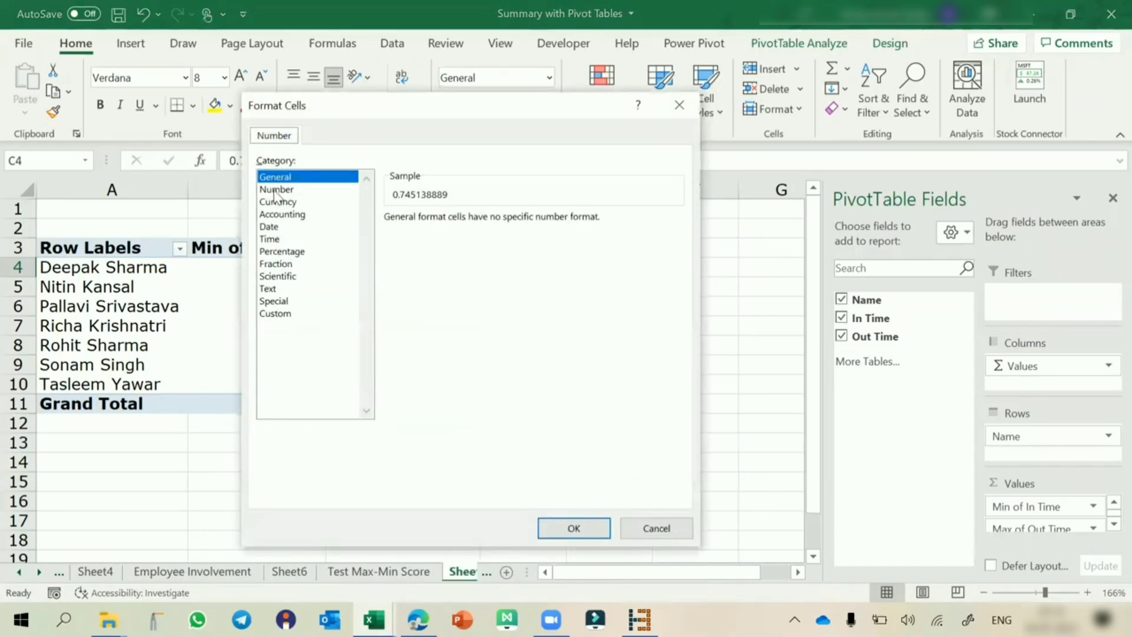
{"action": "left_click", "coordinate": [270, 240]}
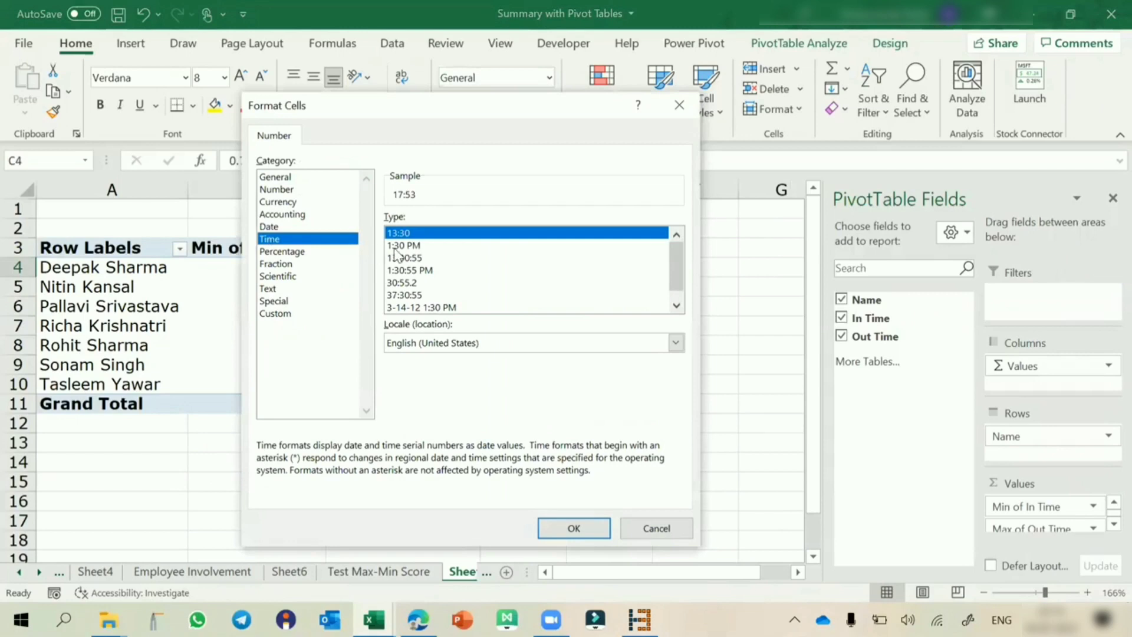
{"action": "left_click", "coordinate": [395, 249]}
{"action": "left_click", "coordinate": [595, 528]}
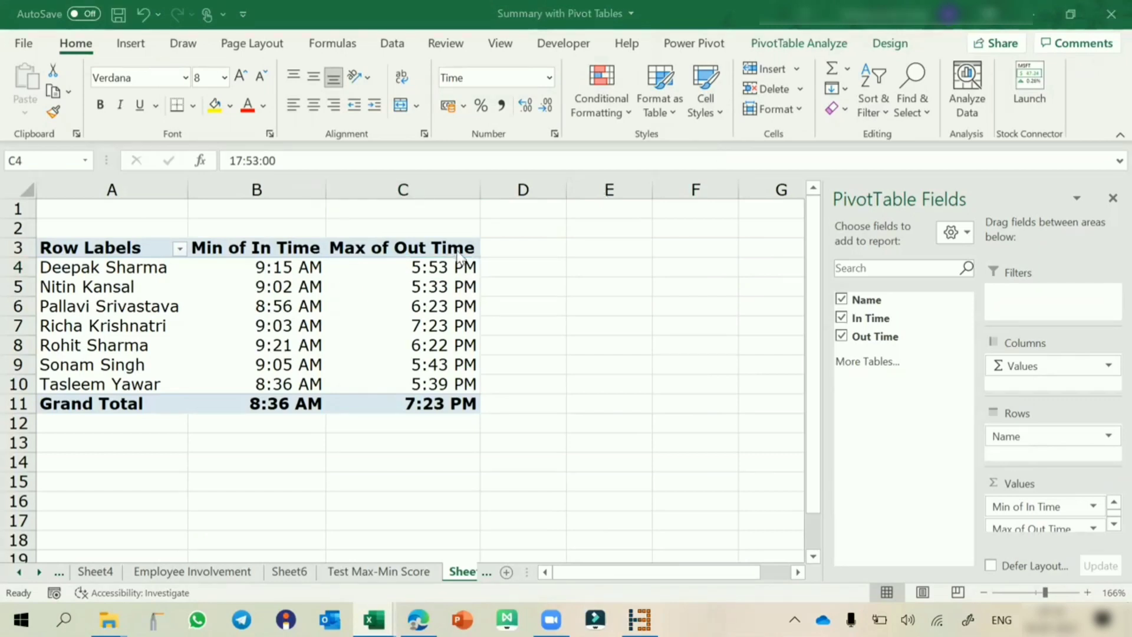
- Examine the first in times and last out times of the employees in the pivot table
{"action": "mouse_move", "coordinate": [255, 267]}
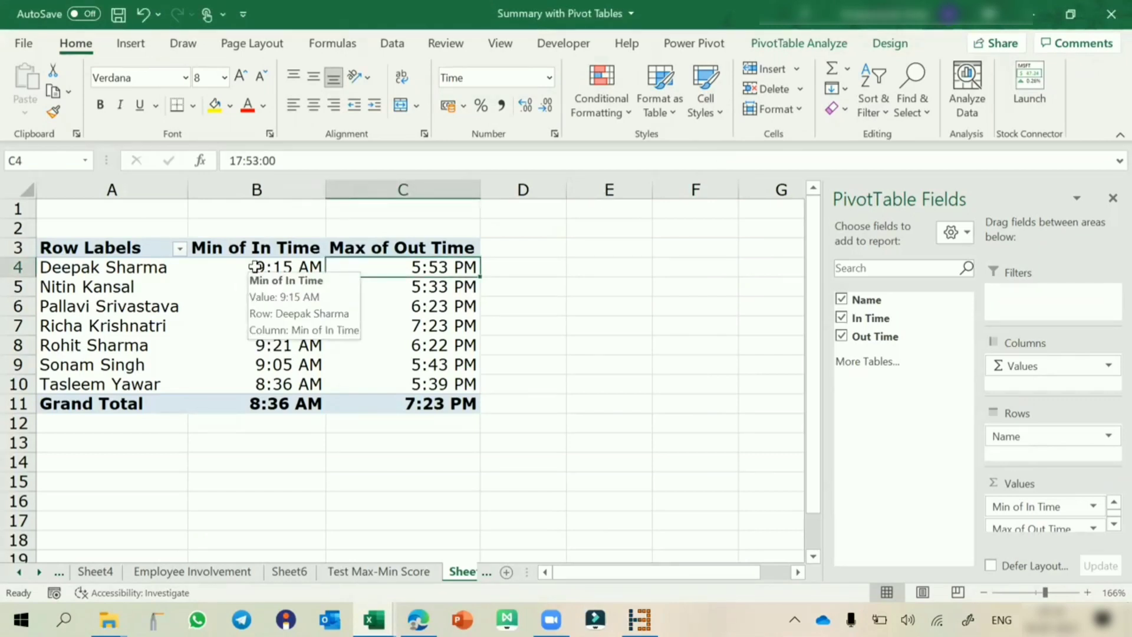
{"action": "left_click", "coordinate": [254, 266]}
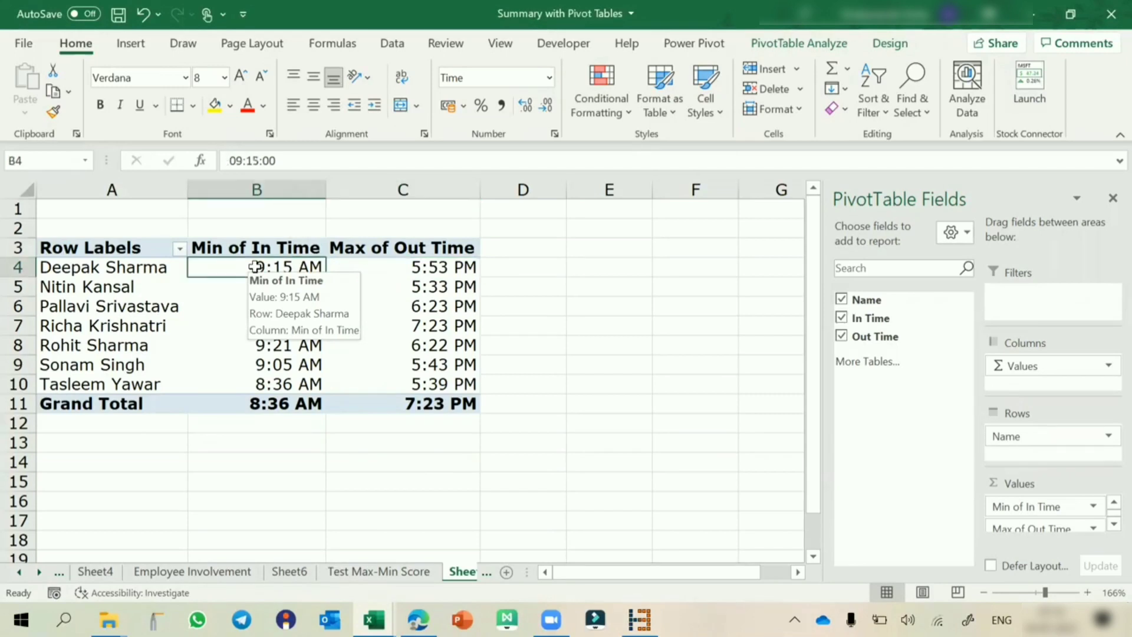
{"action": "mouse_move", "coordinate": [401, 269]}
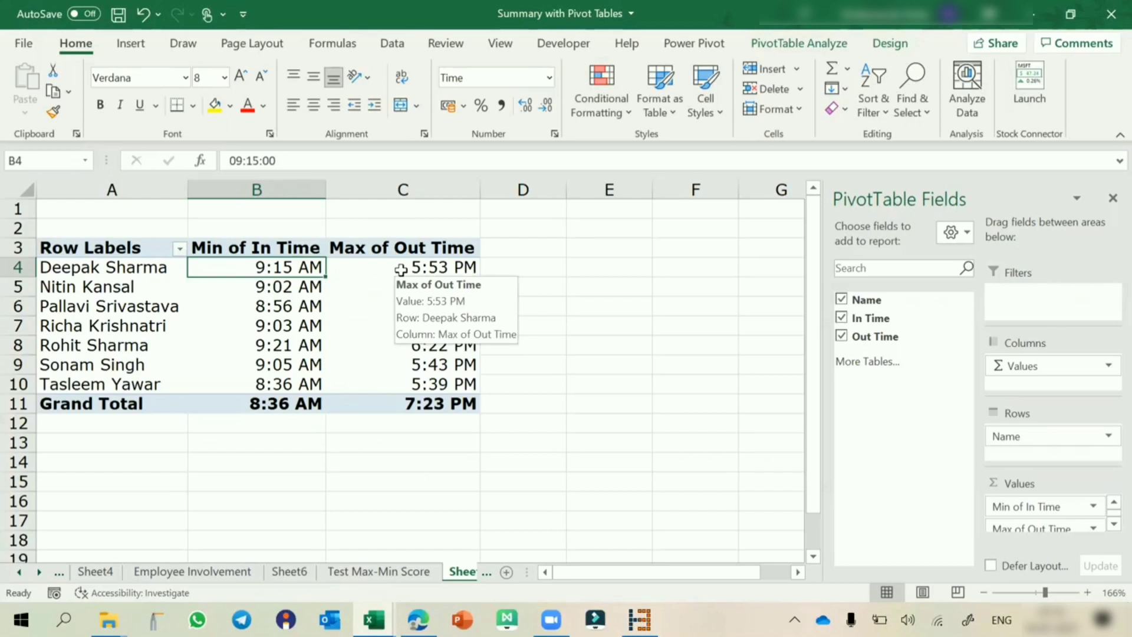
{"action": "mouse_move", "coordinate": [301, 266]}
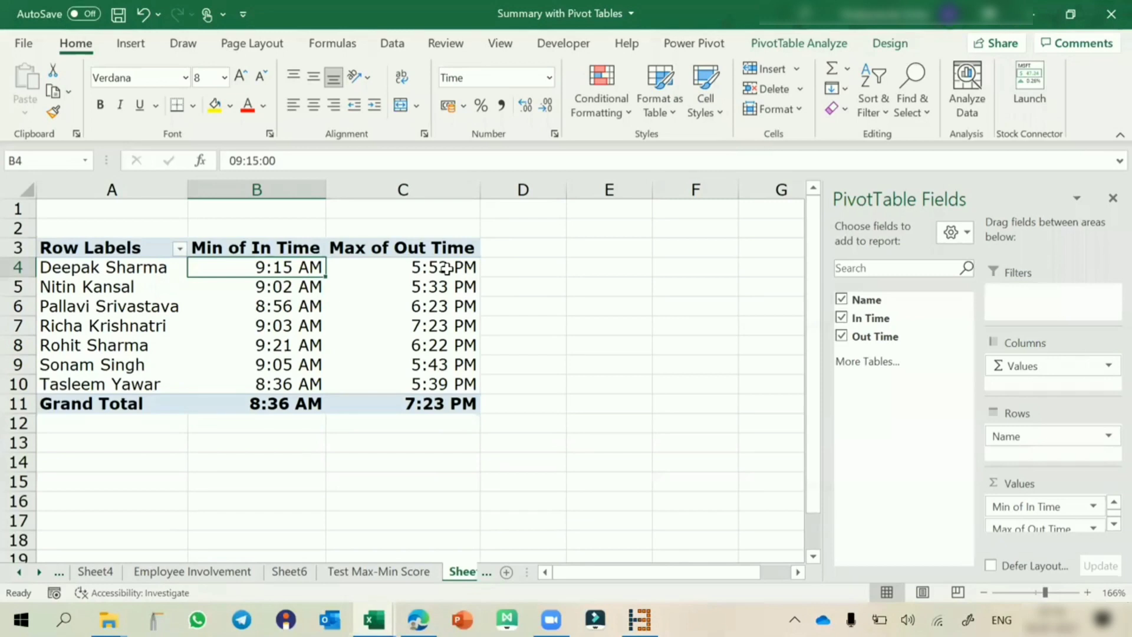
{"action": "left_click", "coordinate": [512, 265]}
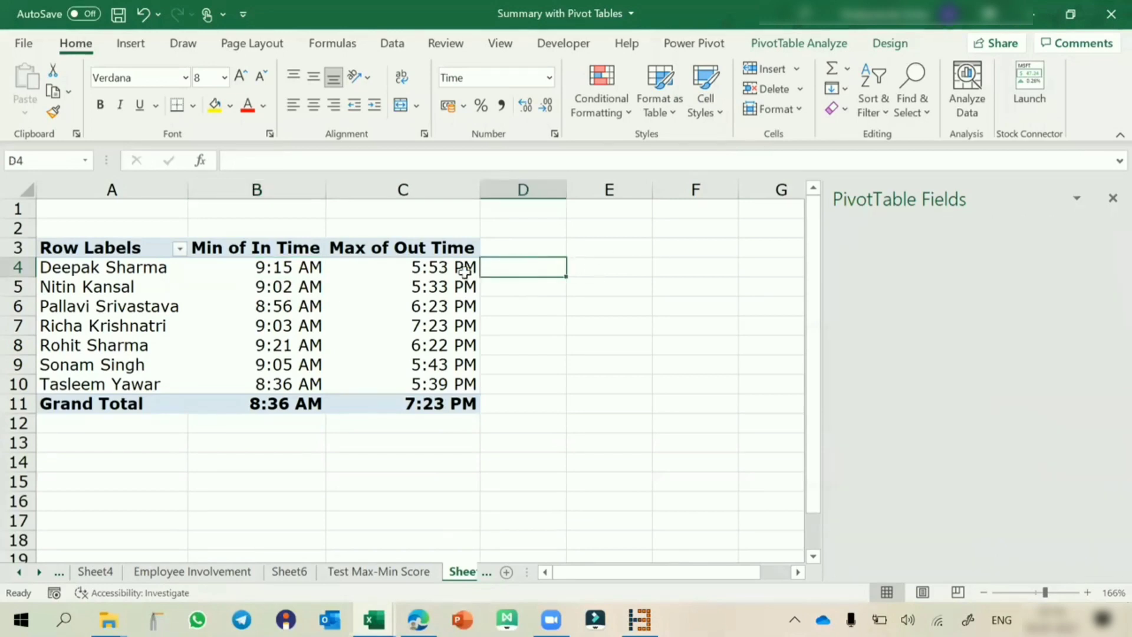
{"action": "left_click", "coordinate": [444, 272]}
{"action": "left_click", "coordinate": [310, 265]}
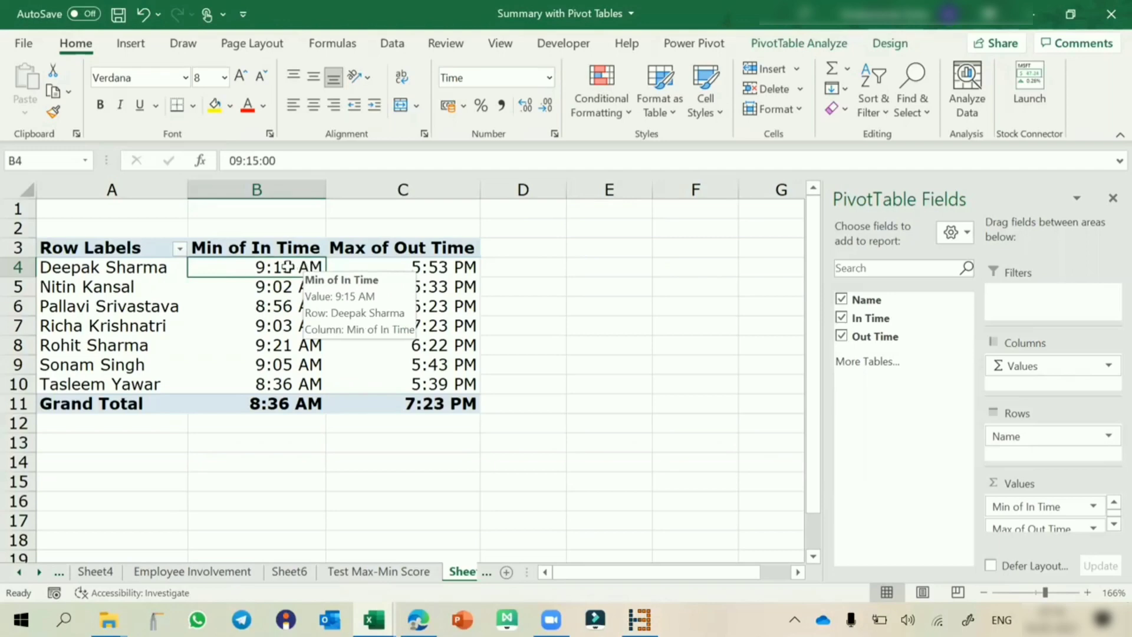
{"action": "left_click", "coordinate": [385, 285]}
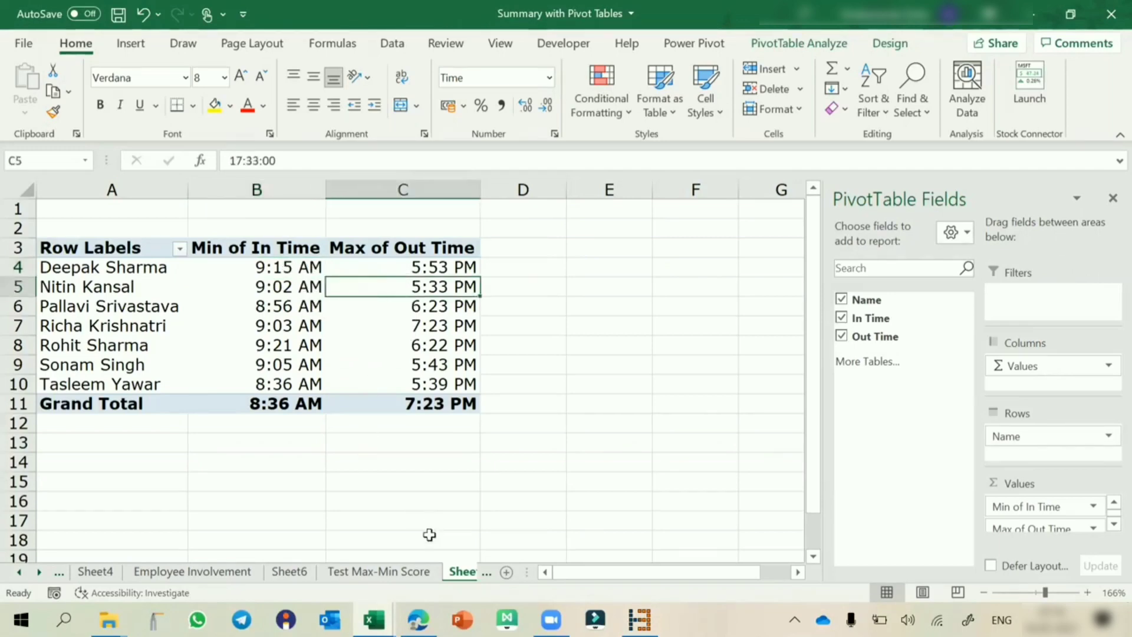
- On the In-Out Report sheet, calculate each record's duration with =C2-B2 in D2 and fill it down column D
{"action": "left_click", "coordinate": [388, 572]}
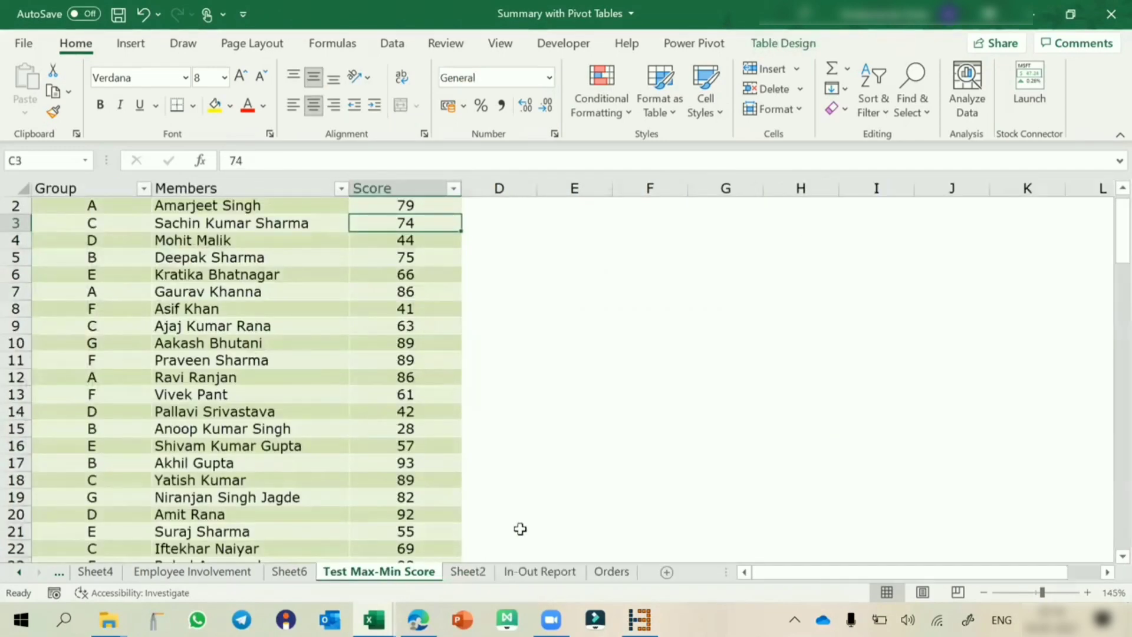
{"action": "left_click", "coordinate": [550, 571]}
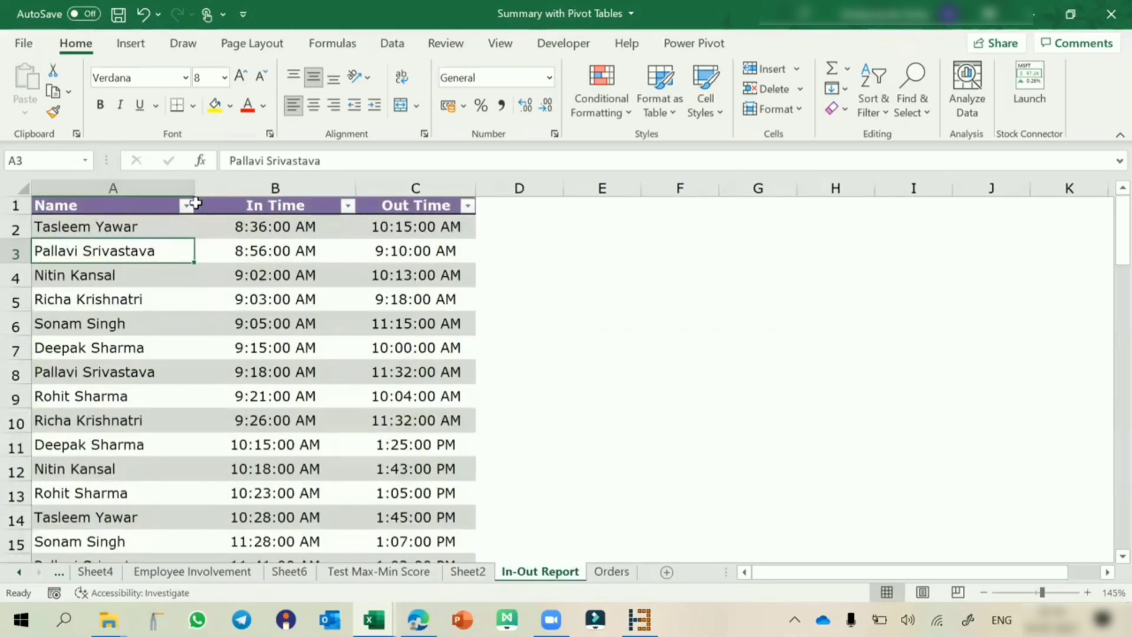
{"action": "left_click", "coordinate": [511, 223]}
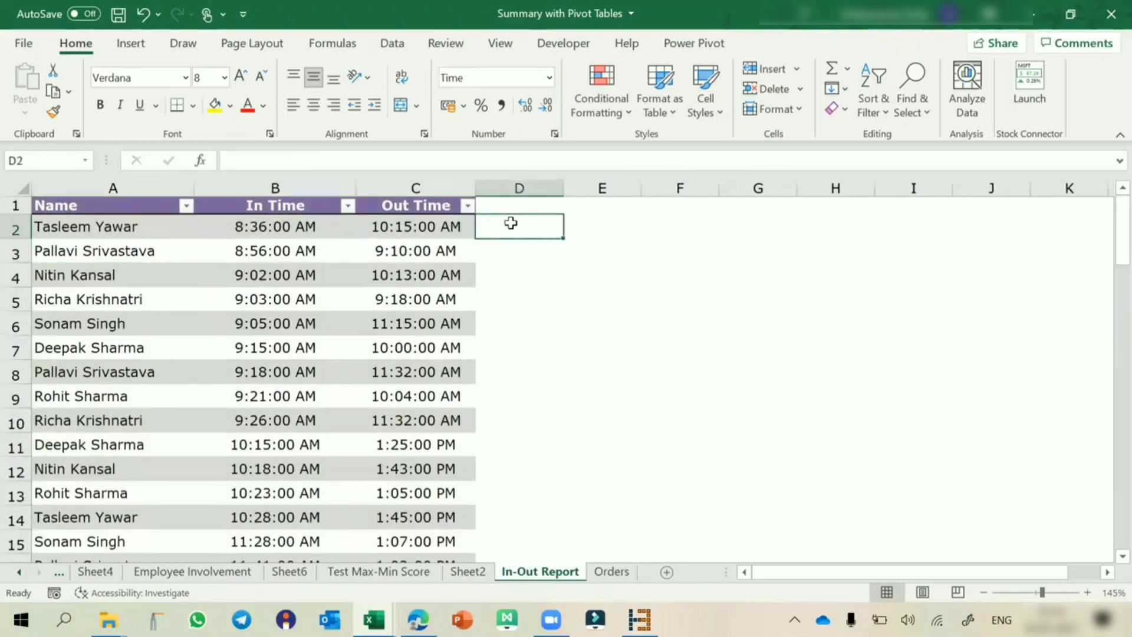
{"action": "type", "text": "="}
{"action": "key", "text": "Left"}
{"action": "type", "text": "-"}
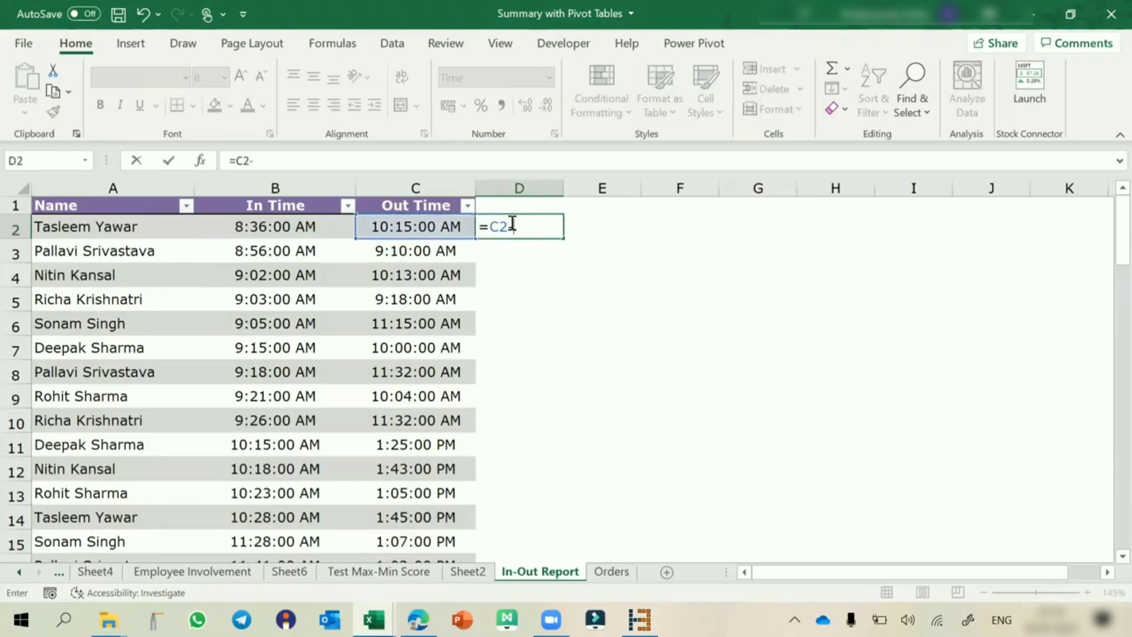
{"action": "key", "text": "Left"}
{"action": "key", "text": "Left"}
{"action": "key", "text": "Return"}
{"action": "left_click", "coordinate": [511, 223]}
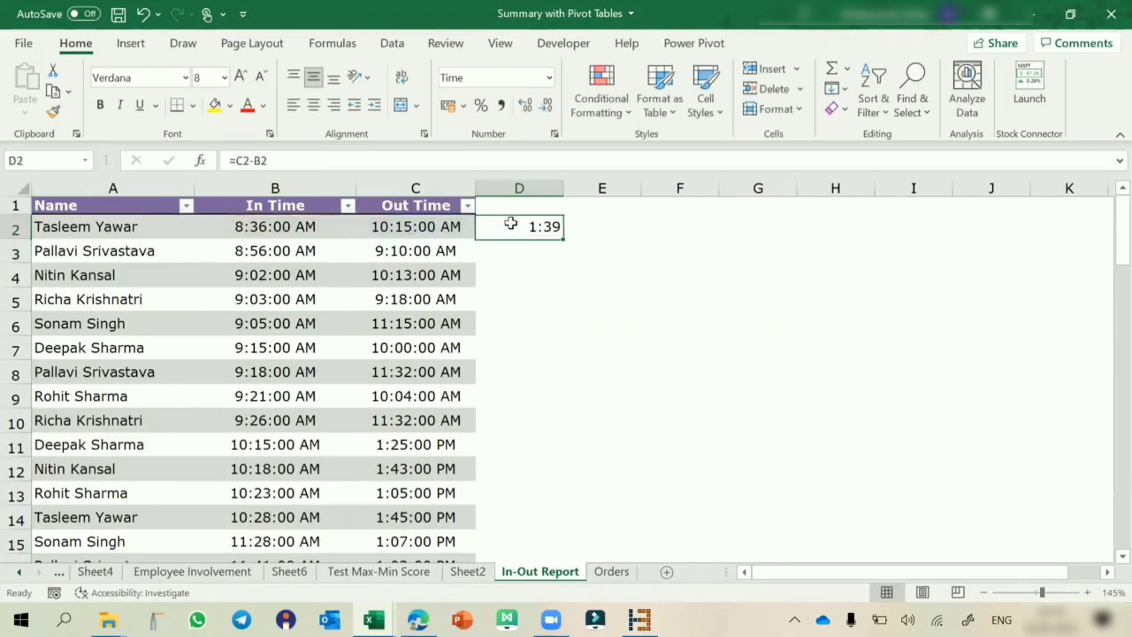
{"action": "double_click", "coordinate": [563, 239]}
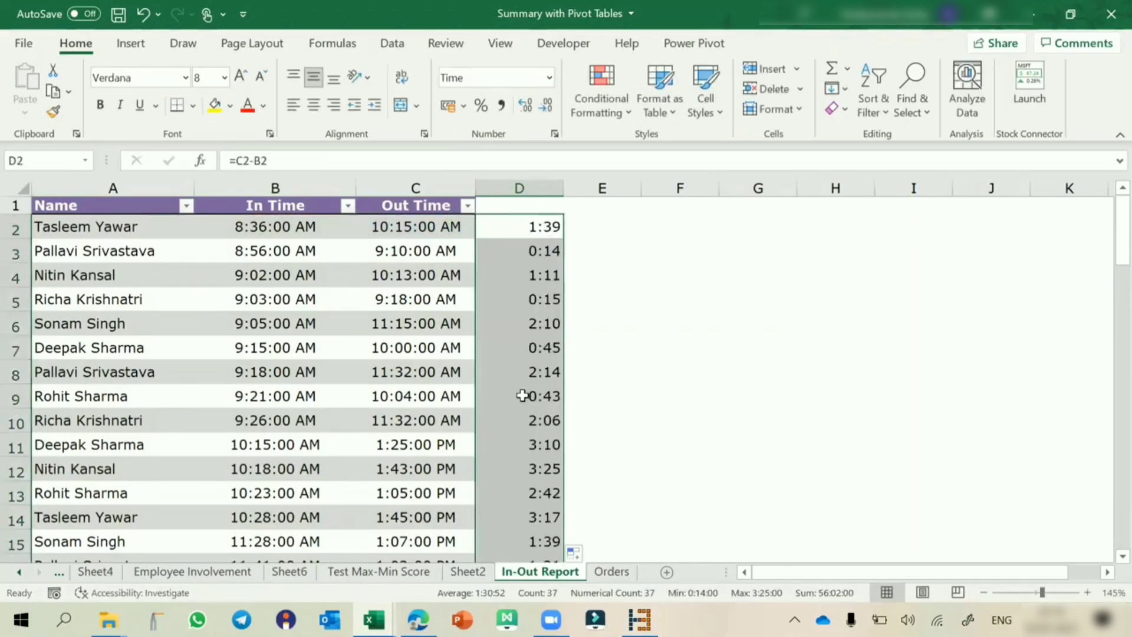
- Filter the Name column to the first listed employee and check the sum of that employee's durations in column D
{"action": "left_click", "coordinate": [186, 206]}
{"action": "left_click", "coordinate": [253, 406]}
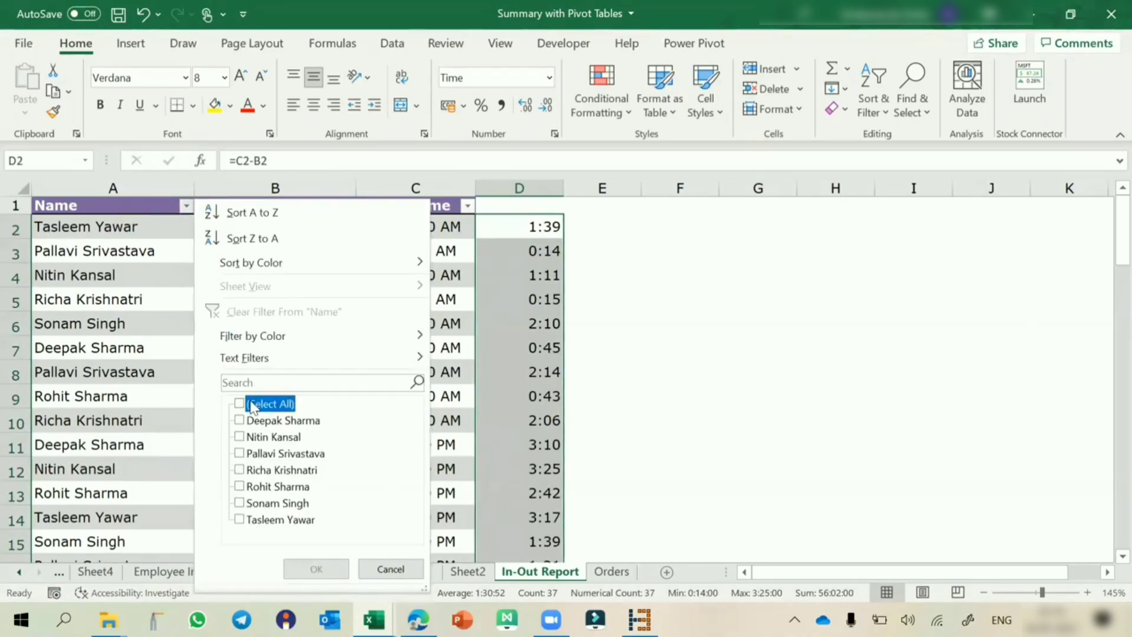
{"action": "left_click", "coordinate": [254, 421]}
{"action": "left_click", "coordinate": [296, 564]}
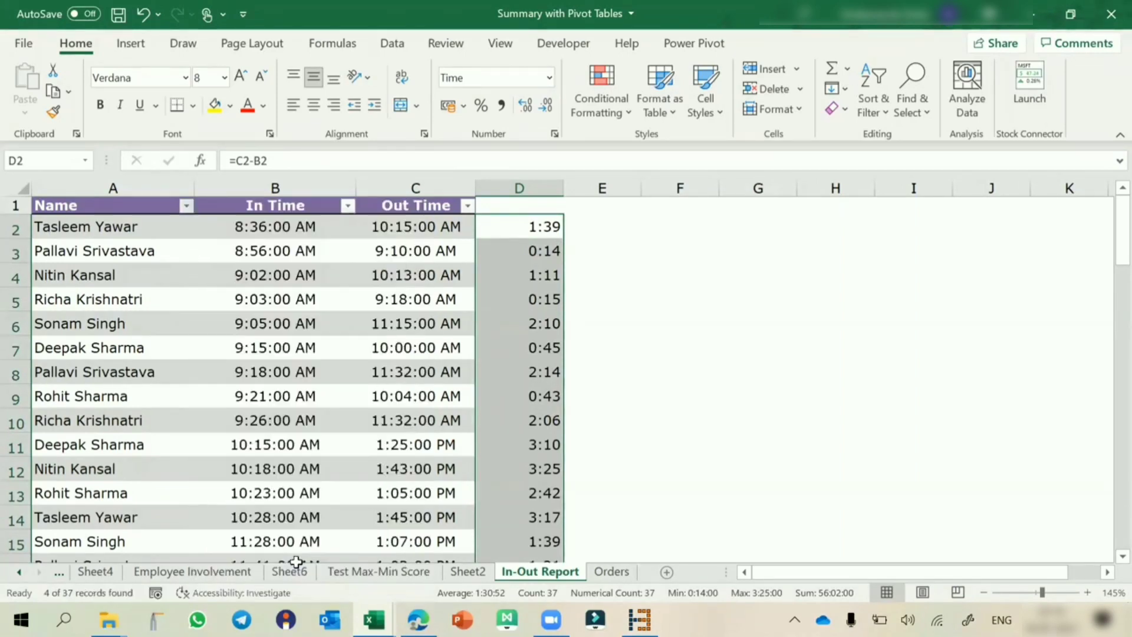
{"action": "left_click_drag", "start_coordinate": [531, 226], "coordinate": [536, 298]}
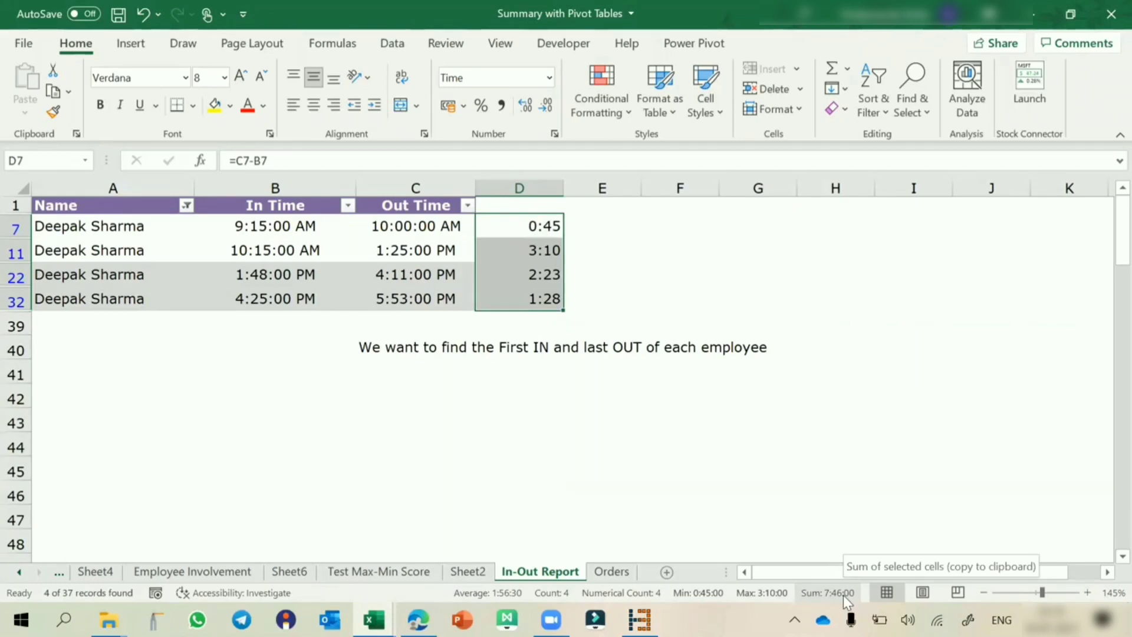
- Clear the Name filter to show all records and delete the duration formulas in column D
{"action": "left_click", "coordinate": [224, 273]}
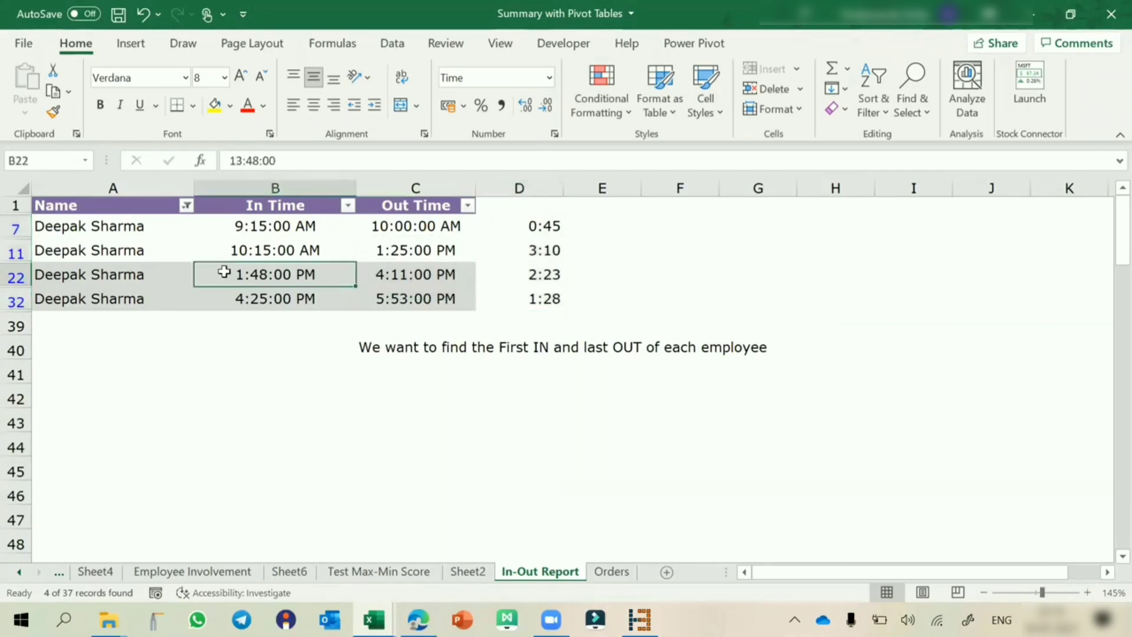
{"action": "key", "text": "alt+d"}
{"action": "key", "text": "f"}
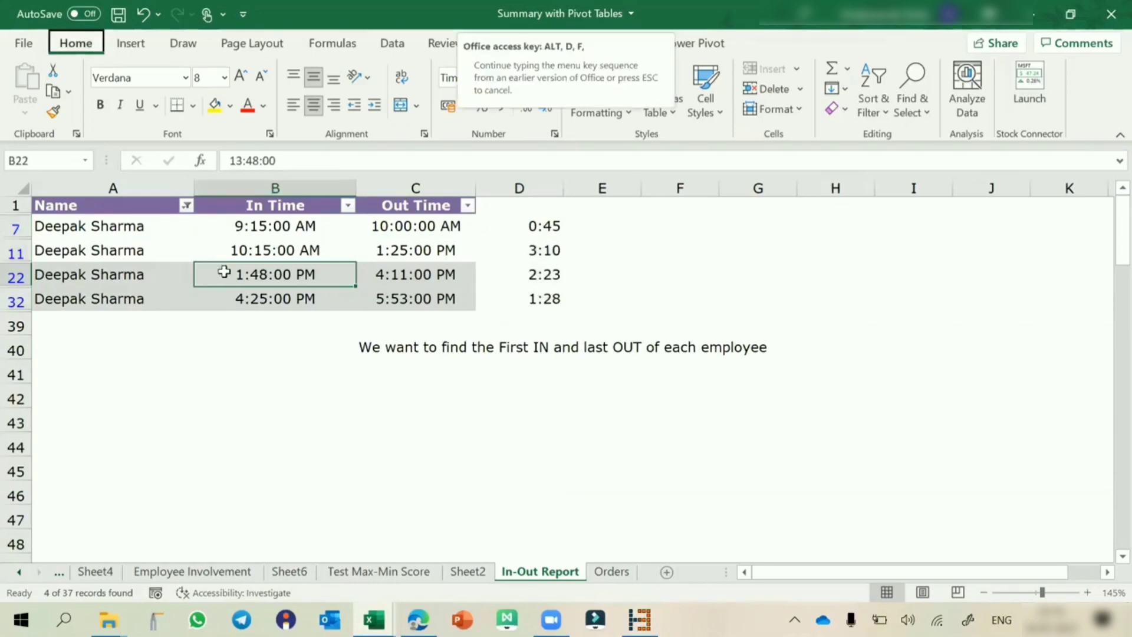
{"action": "key", "text": "s"}
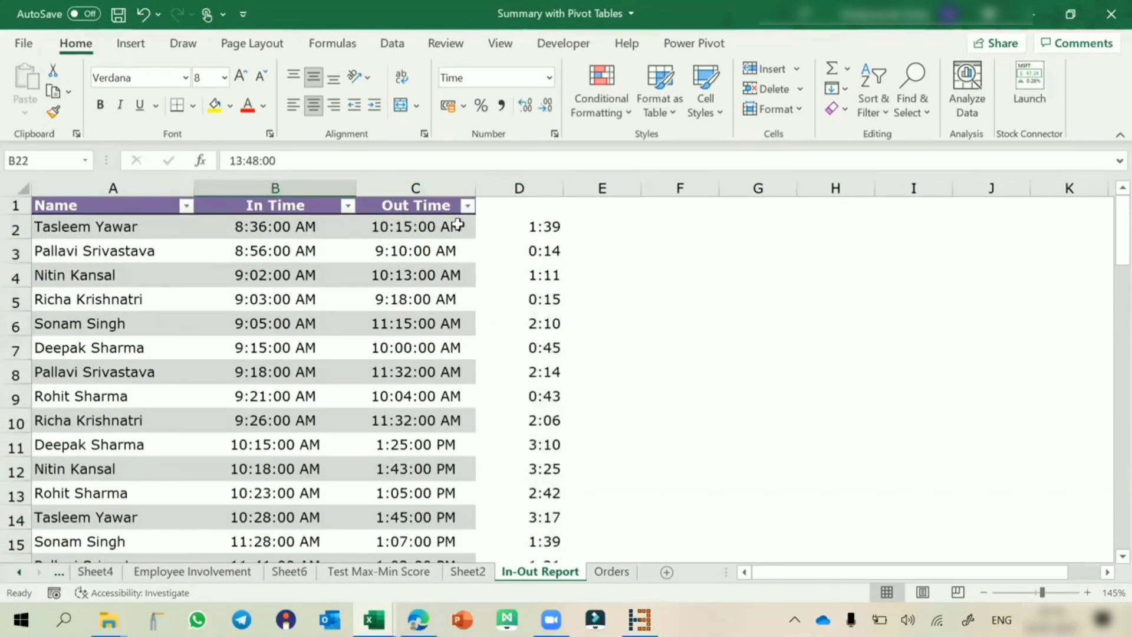
{"action": "left_click", "coordinate": [511, 186]}
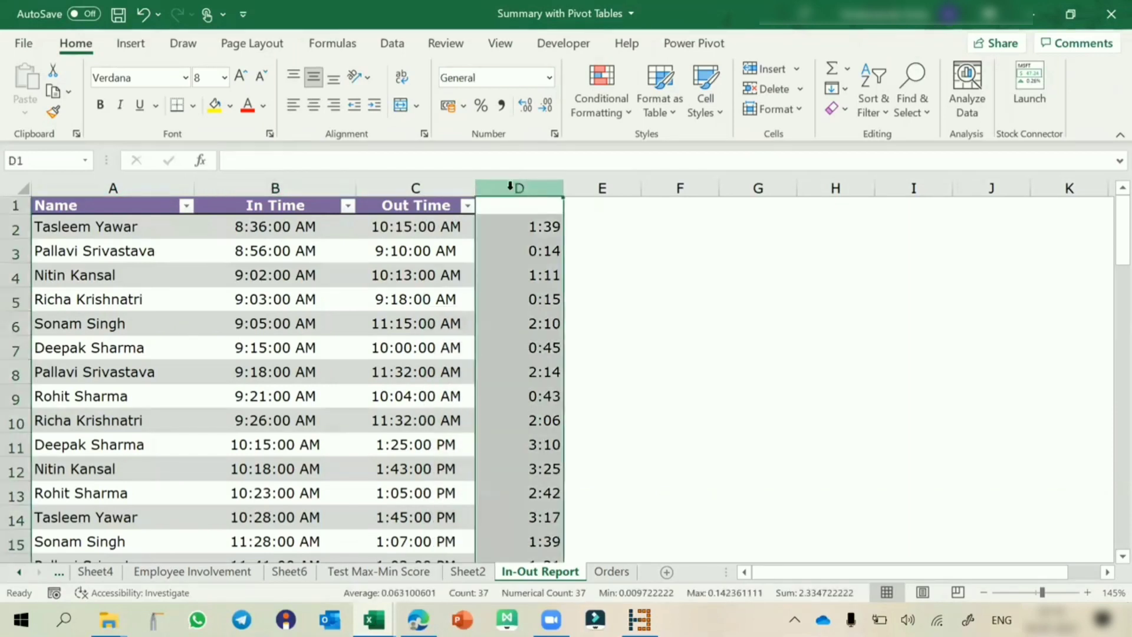
{"action": "key", "text": "Delete"}
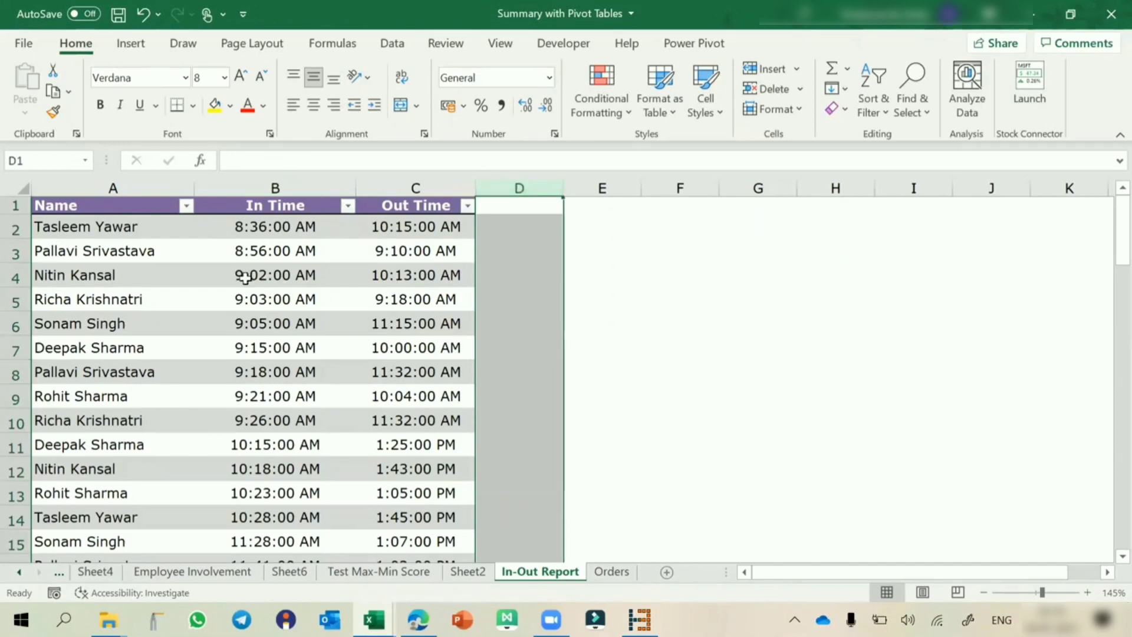
- In the pivot table on Sheet2, start a new calculated field and name it Working Hours
{"action": "left_click", "coordinate": [318, 187]}
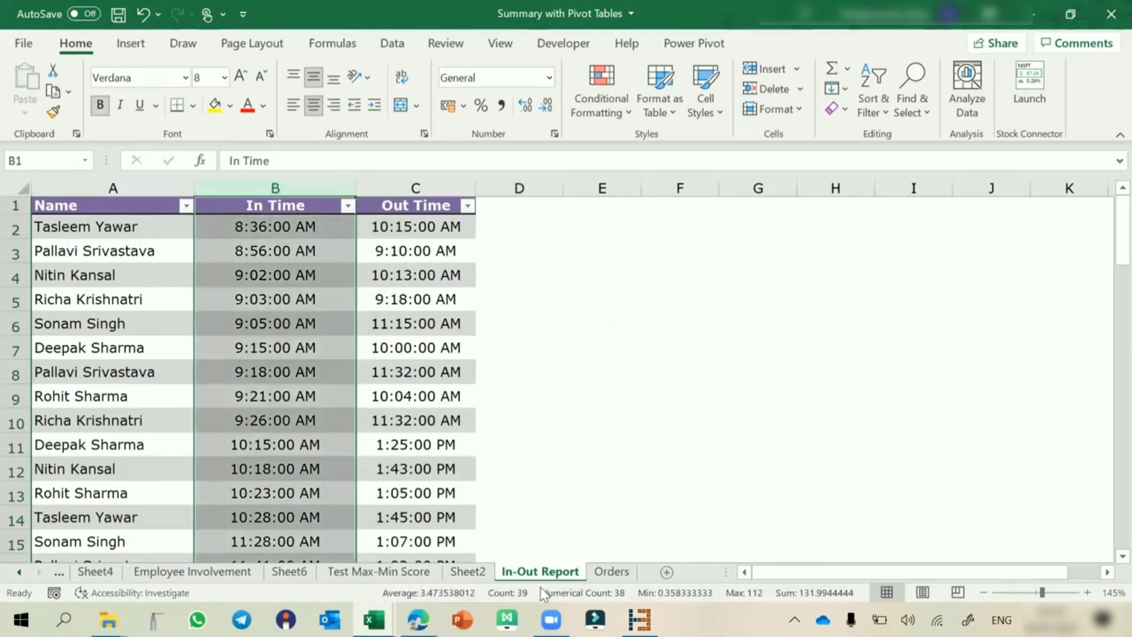
{"action": "left_click", "coordinate": [468, 572]}
{"action": "mouse_move", "coordinate": [402, 310]}
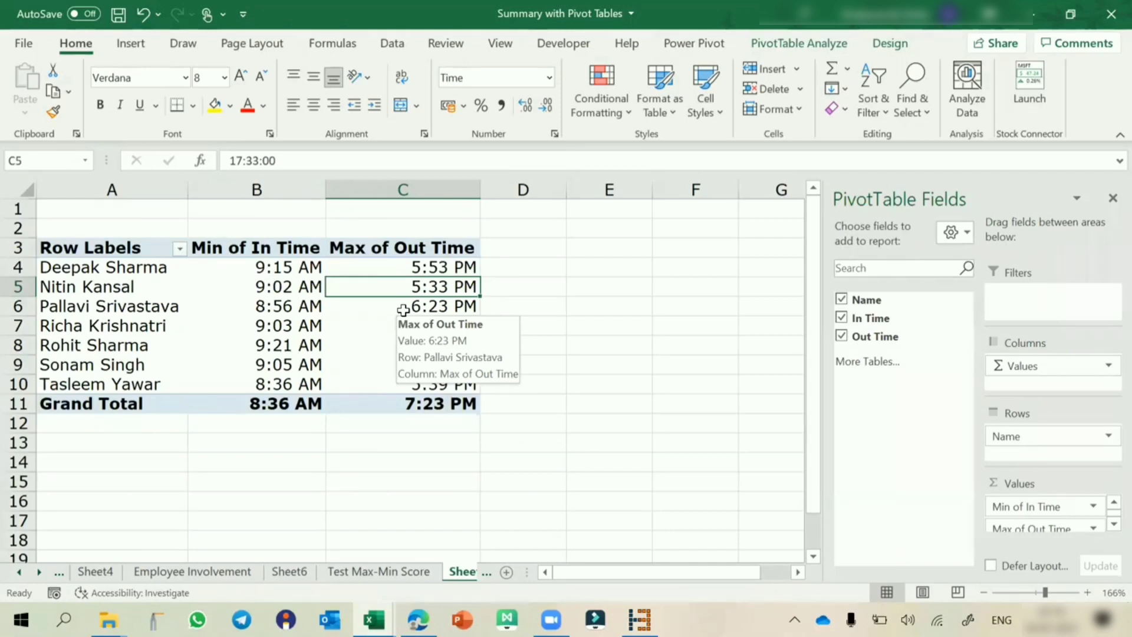
{"action": "left_click", "coordinate": [816, 47]}
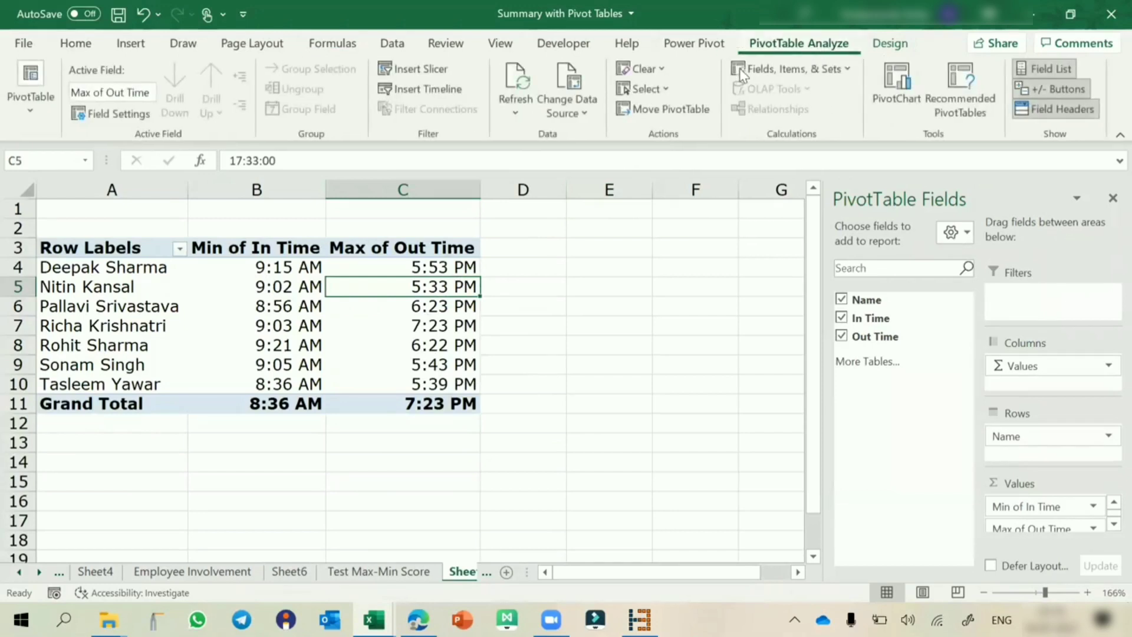
{"action": "left_click", "coordinate": [771, 71]}
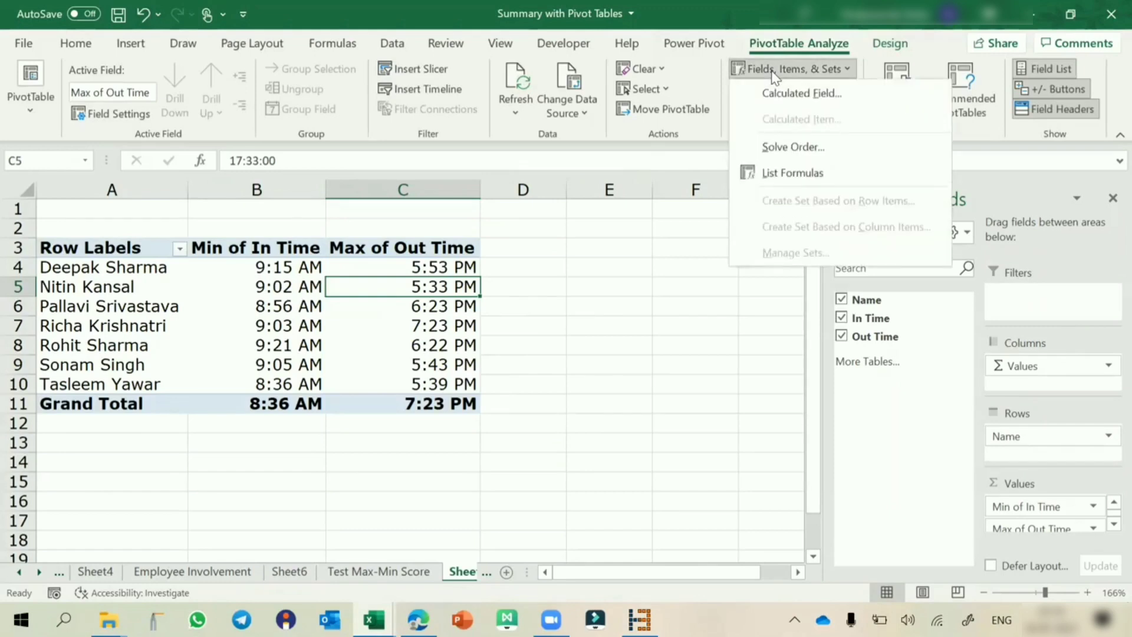
{"action": "left_click", "coordinate": [811, 94]}
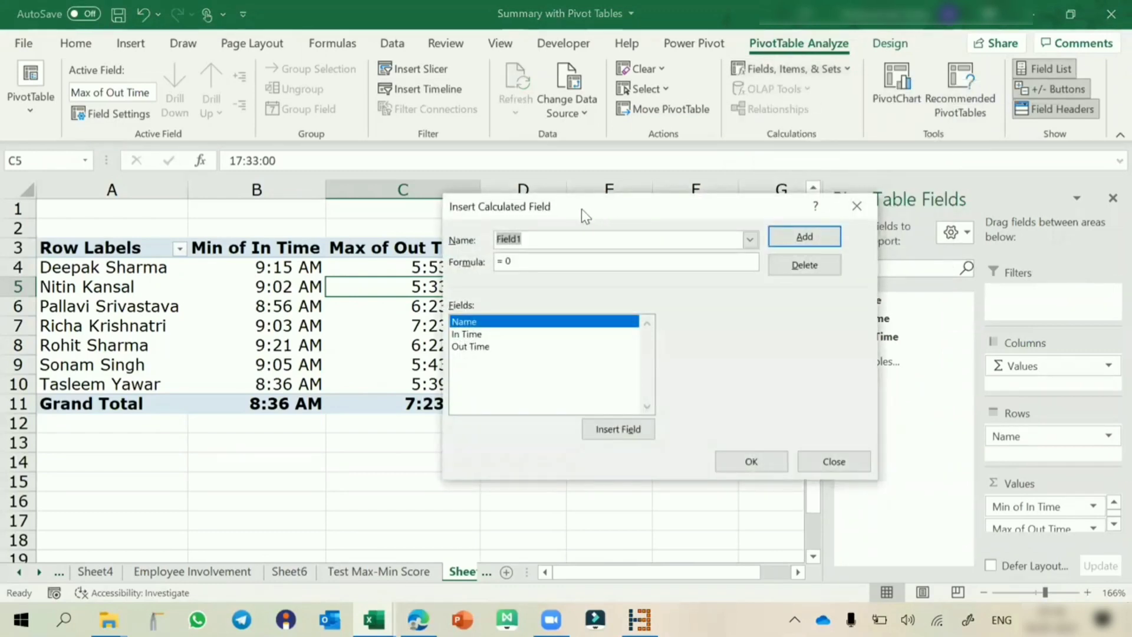
{"action": "left_click_drag", "start_coordinate": [582, 209], "coordinate": [676, 258]}
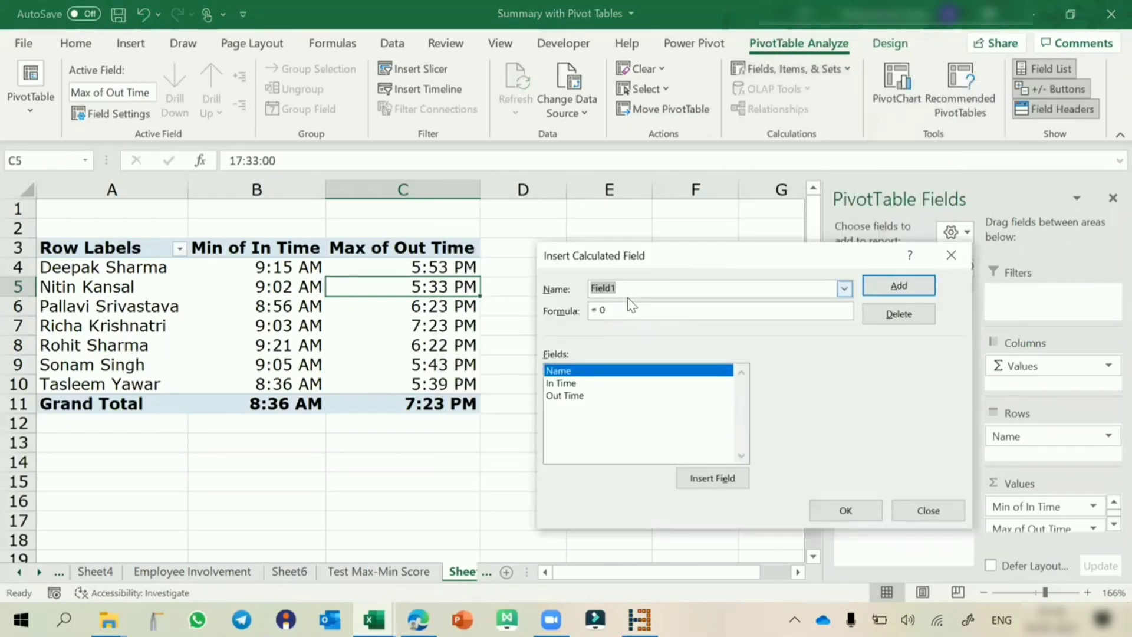
{"action": "type", "text": "O"}
{"action": "key", "text": "BackSpace"}
{"action": "type", "text": "Wor"}
- Set the Working Hours formula to = 'Out Time' - 'In Time' and insert the calculated field into the pivot table
{"action": "left_click", "coordinate": [624, 310]}
{"action": "key", "text": "BackSpace"}
{"action": "key", "text": "BackSpace"}
{"action": "key", "text": "BackSpace"}
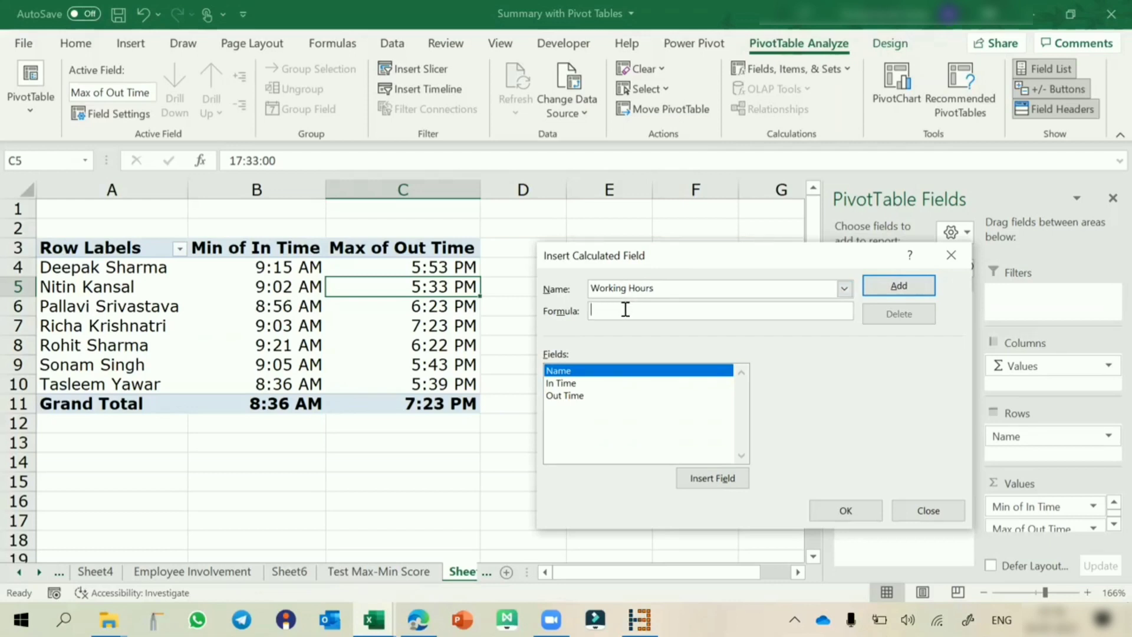
{"action": "type", "text": "="}
{"action": "double_click", "coordinate": [564, 395]}
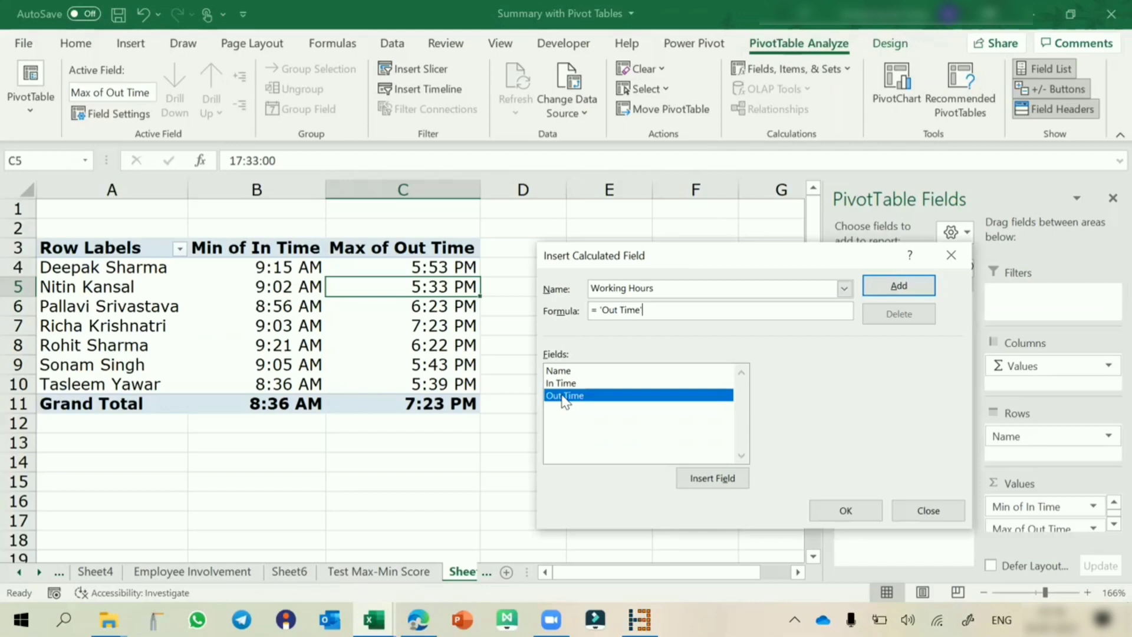
{"action": "type", "text": "-"}
{"action": "left_click", "coordinate": [559, 382]}
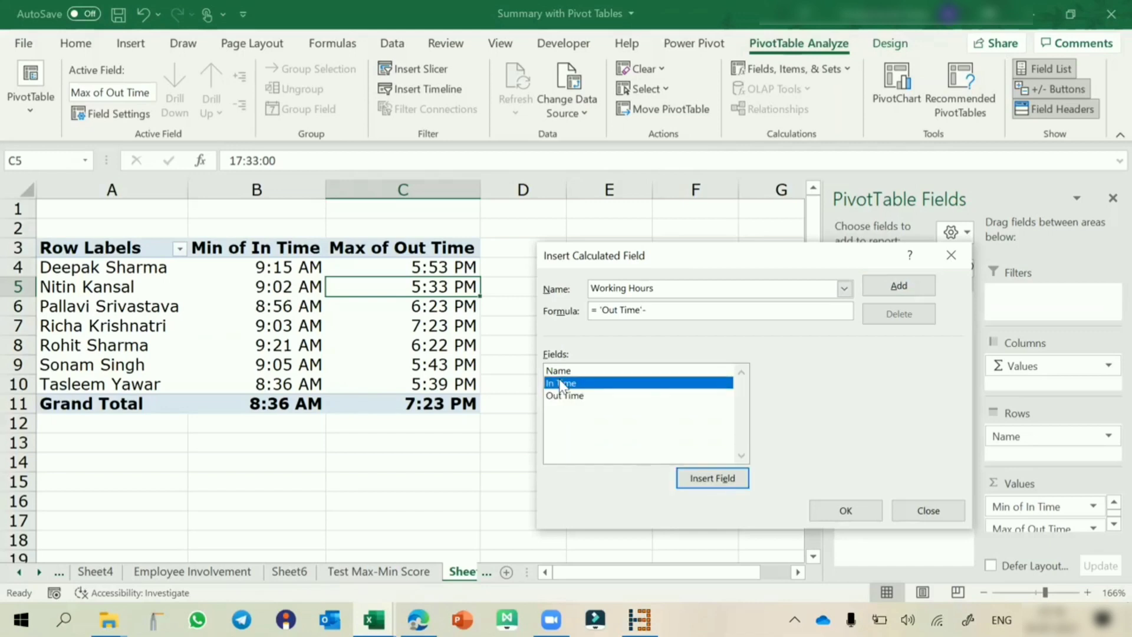
{"action": "double_click", "coordinate": [574, 386]}
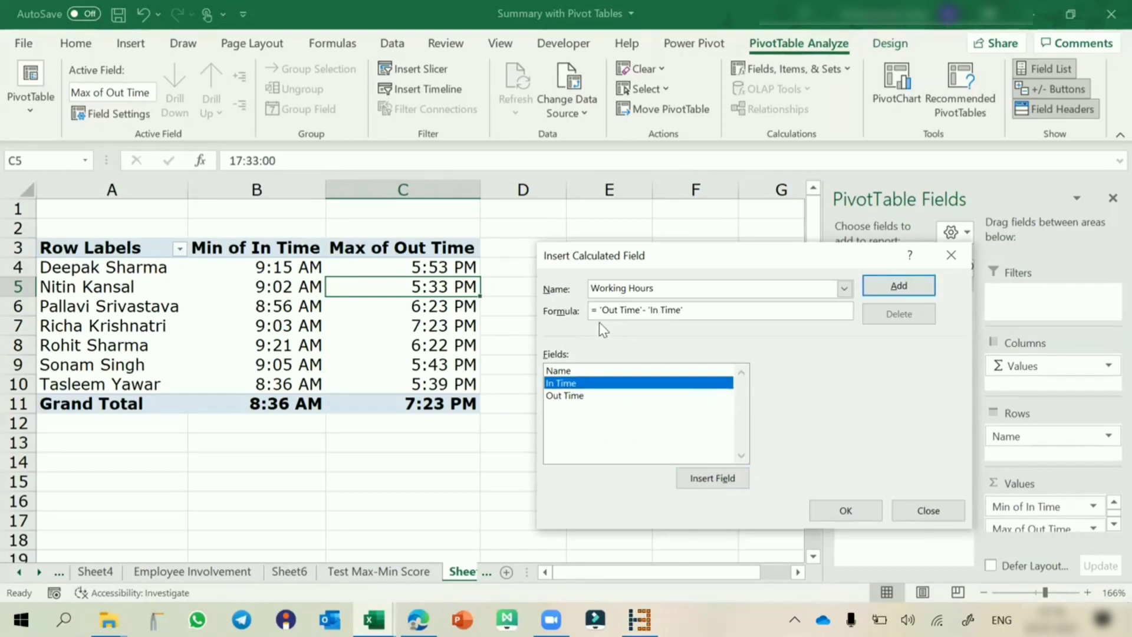
{"action": "left_click", "coordinate": [856, 510]}
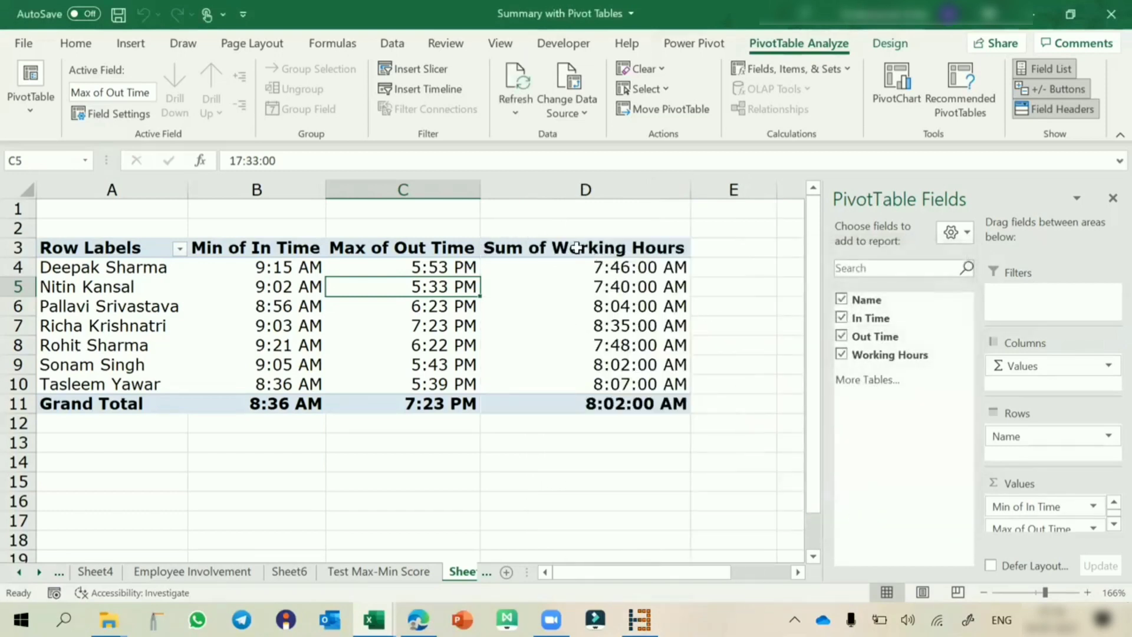
- Format the Sum of Working Hours values as time with the 13:30 type
{"action": "left_click", "coordinate": [585, 271]}
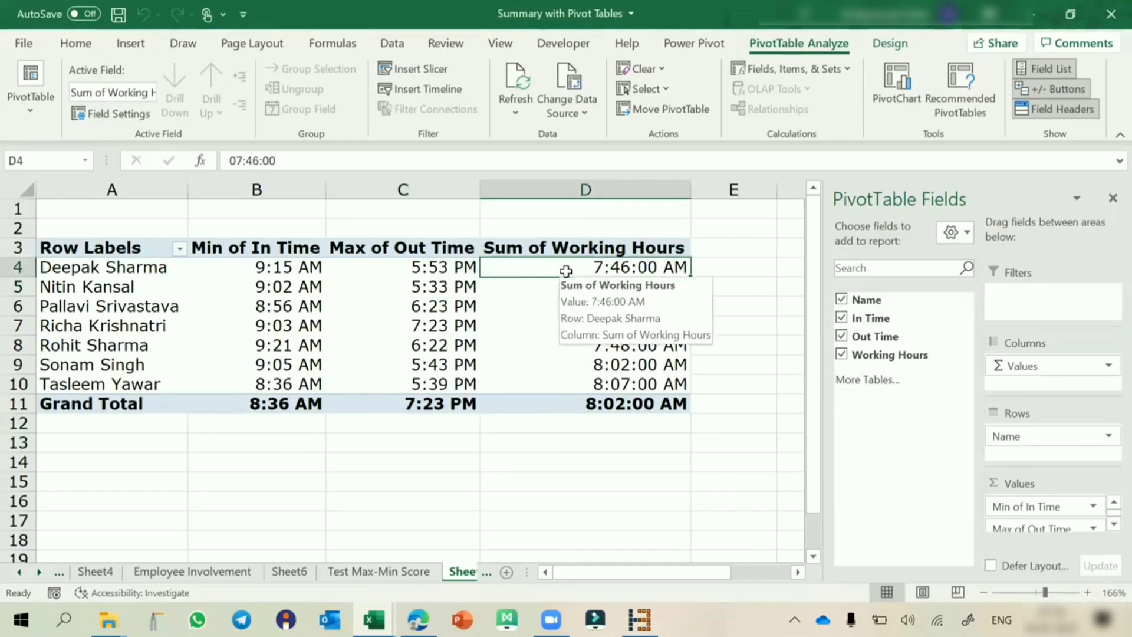
{"action": "right_click", "coordinate": [566, 271]}
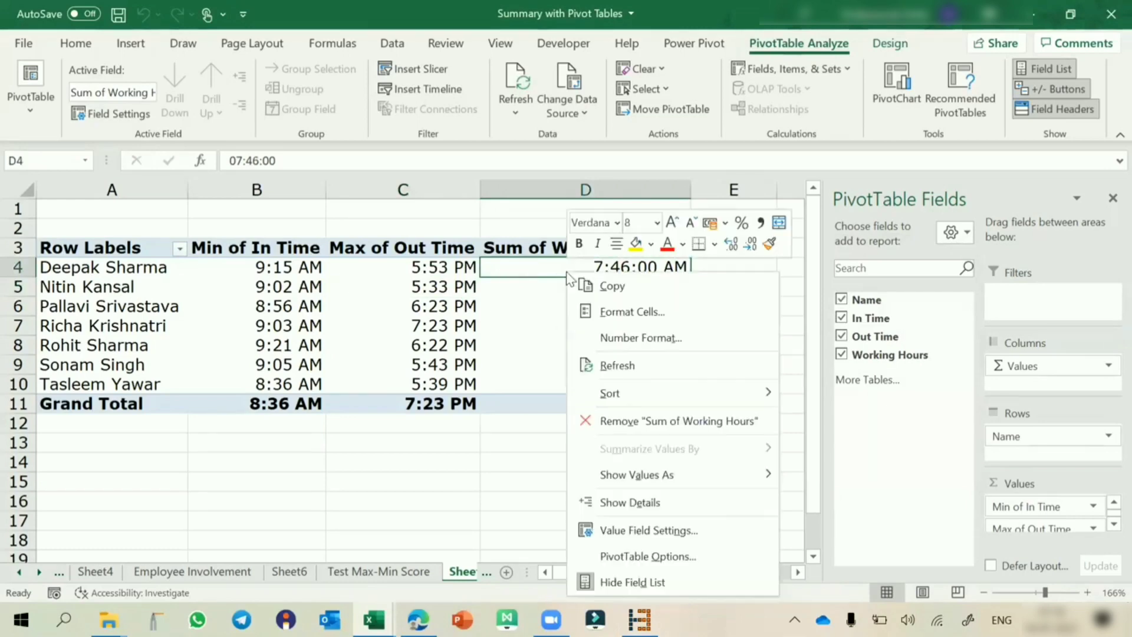
{"action": "left_click", "coordinate": [608, 334]}
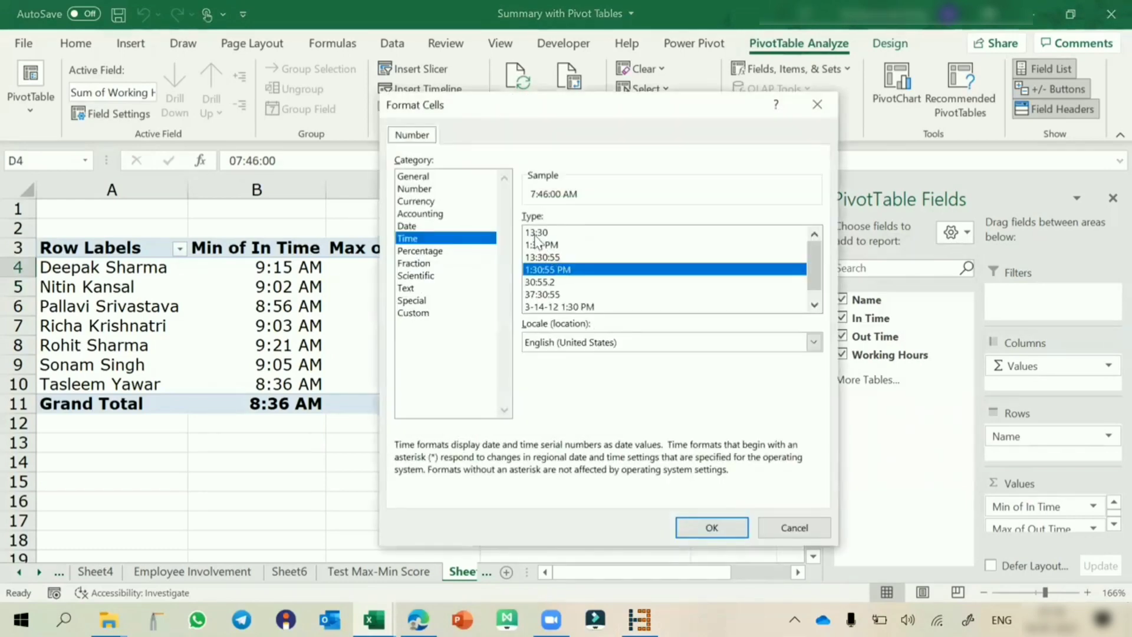
{"action": "left_click", "coordinate": [536, 233]}
{"action": "left_click", "coordinate": [695, 524]}
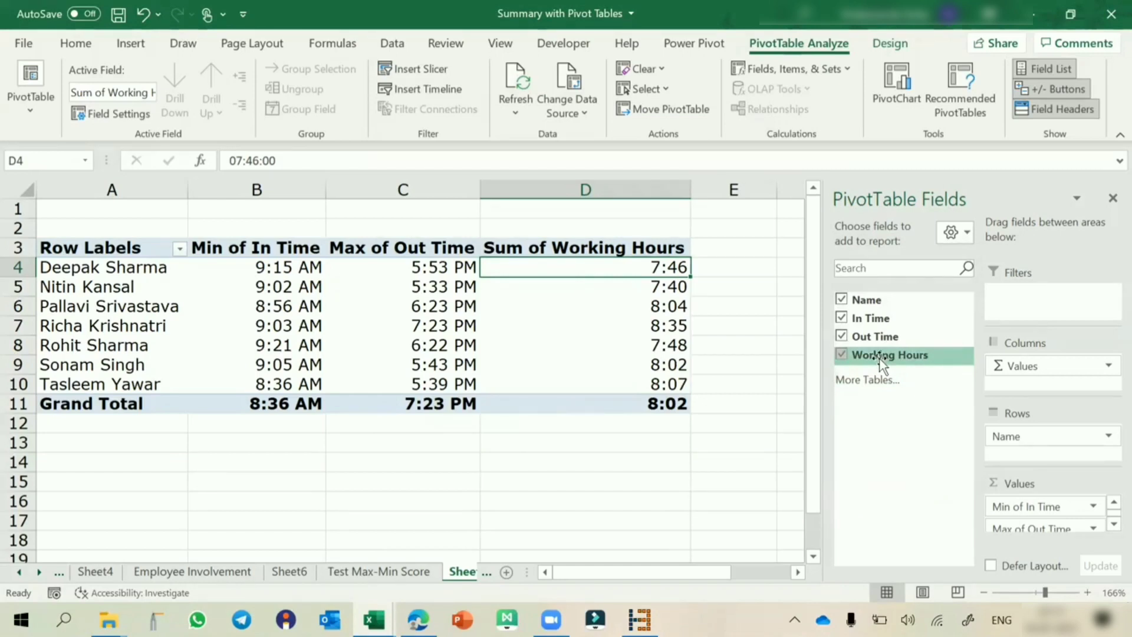
- Review the Working Hours calculated field's formula and its modify and delete options, and close the dialog without changes
{"action": "left_click", "coordinate": [805, 75]}
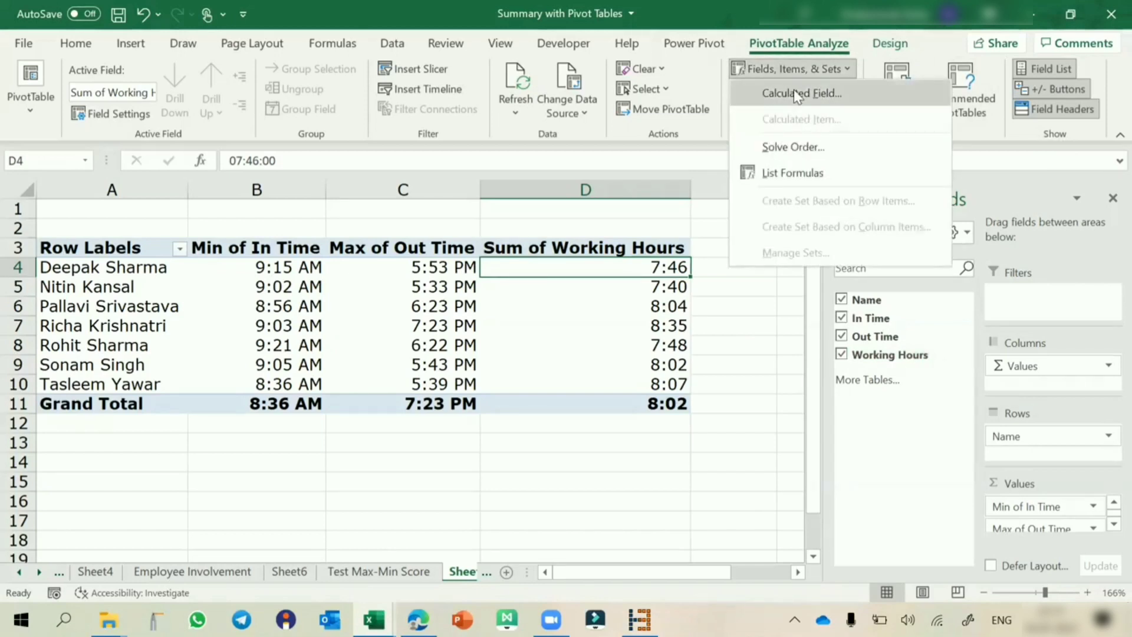
{"action": "left_click", "coordinate": [795, 92]}
{"action": "left_click", "coordinate": [844, 289]}
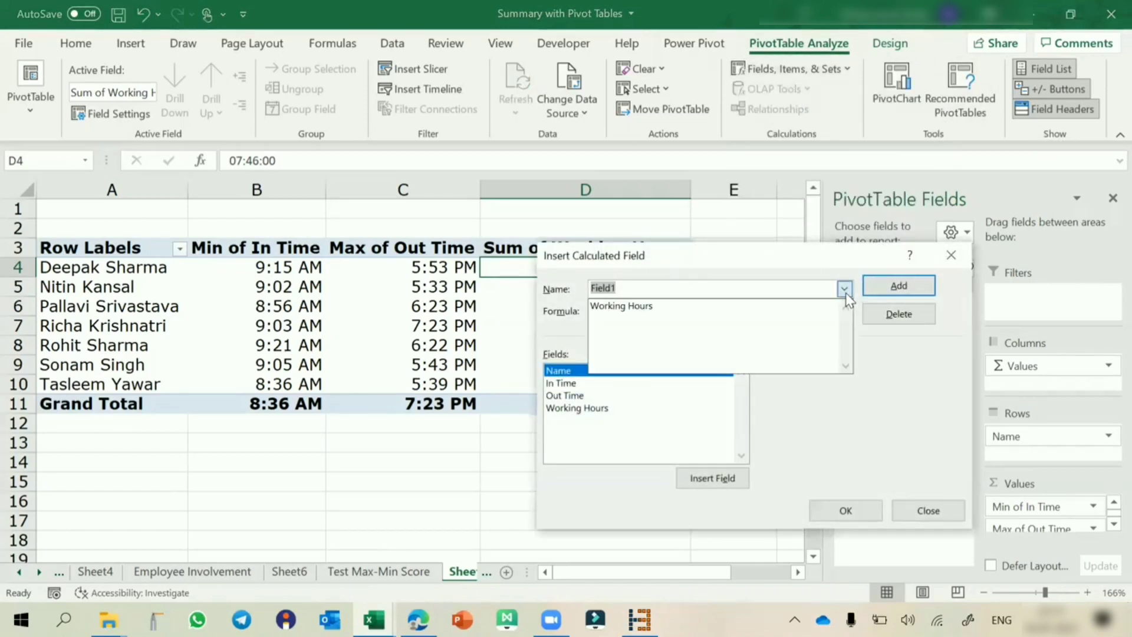
{"action": "left_click", "coordinate": [754, 308]}
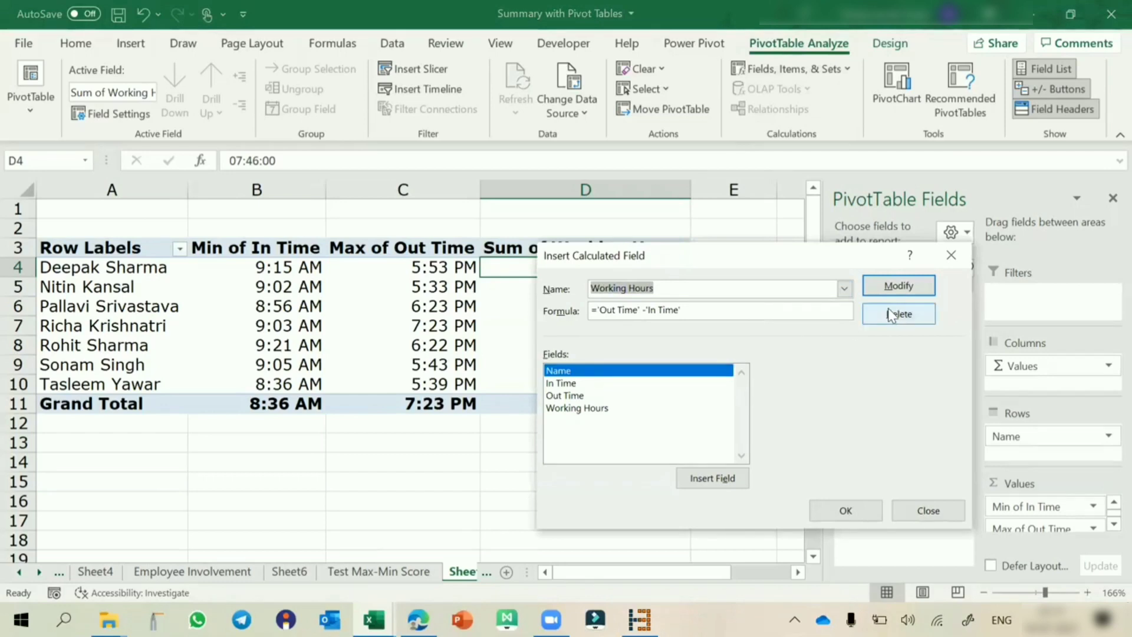
{"action": "left_click", "coordinate": [879, 288]}
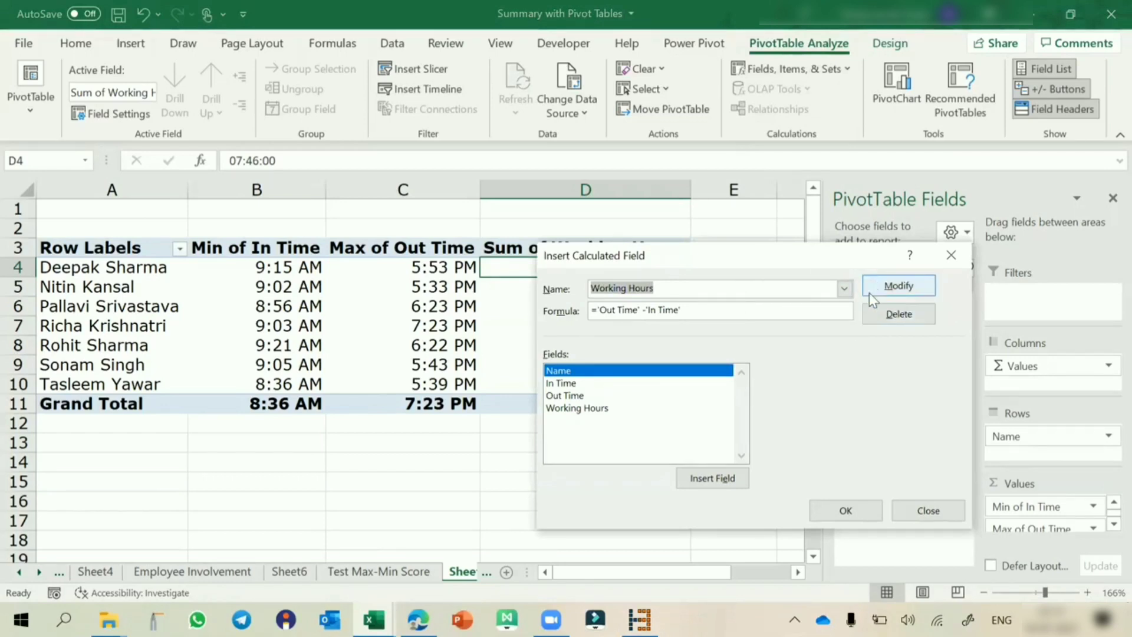
{"action": "left_click", "coordinate": [906, 508]}
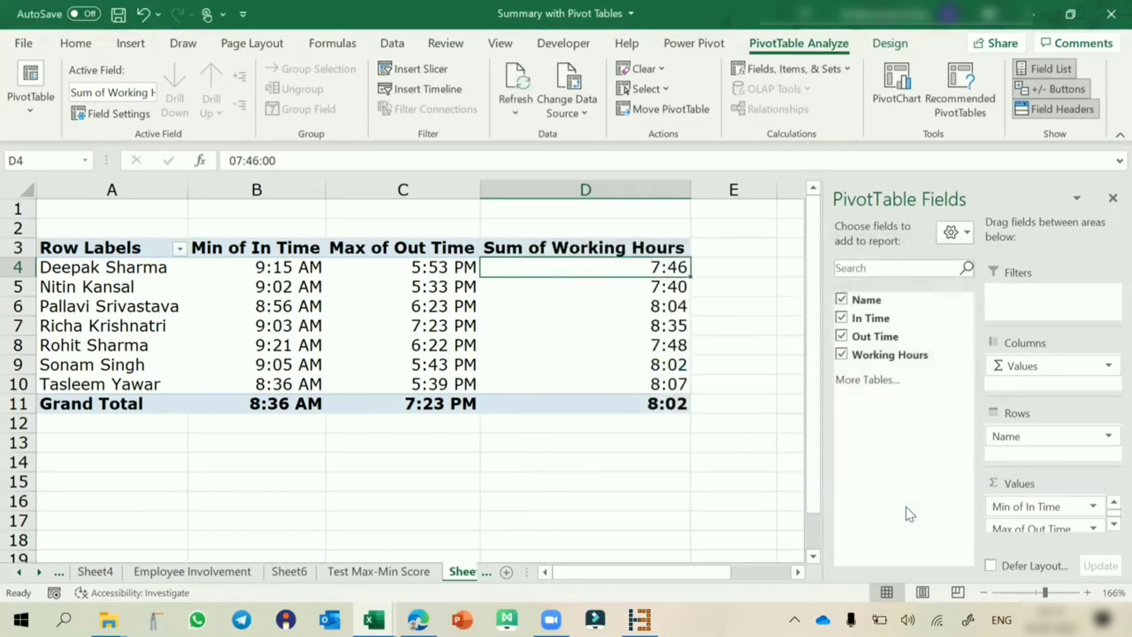
- Switch to the Orders sheet and examine its Order ID, Product, Cost Price and Selling Price columns
{"action": "mouse_move", "coordinate": [472, 370]}
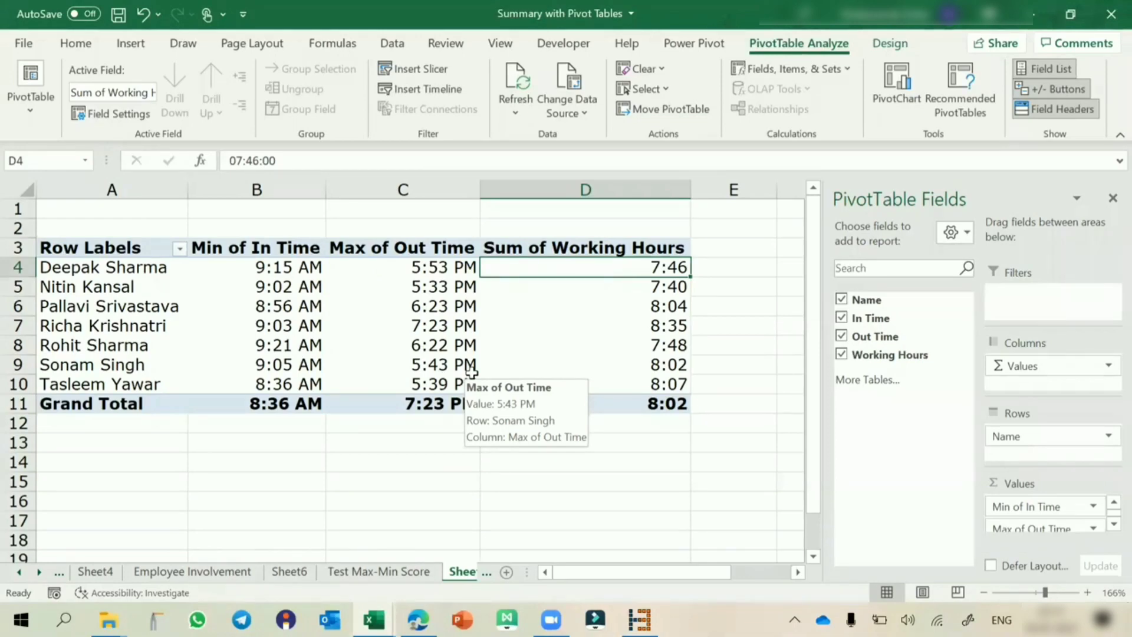
{"action": "left_click", "coordinate": [37, 572]}
{"action": "left_click", "coordinate": [37, 572]}
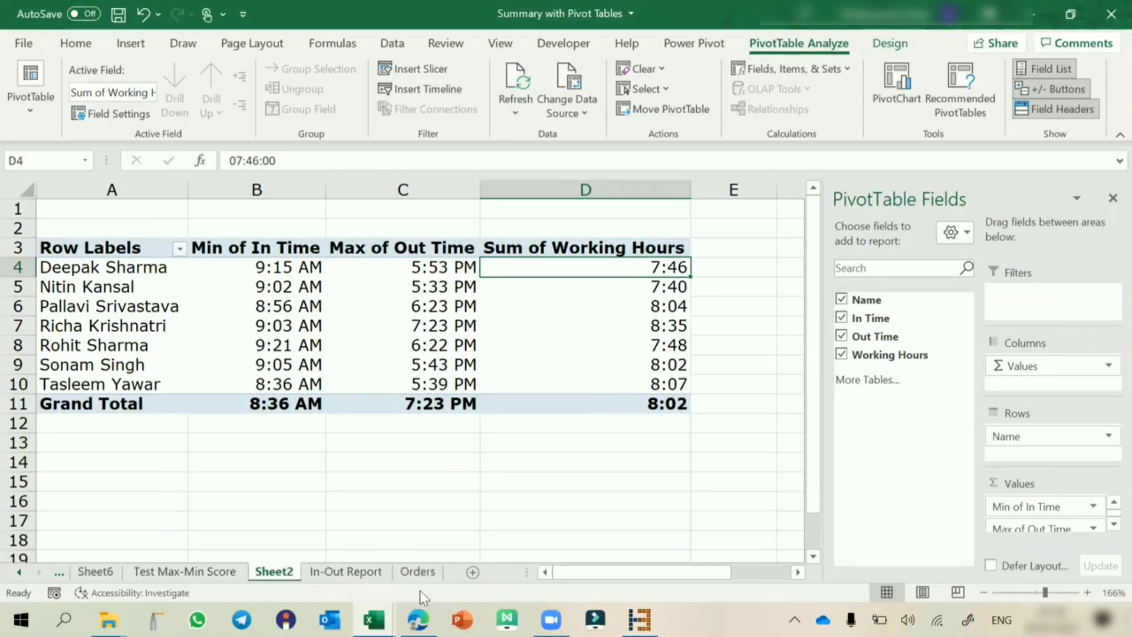
{"action": "left_click", "coordinate": [401, 572]}
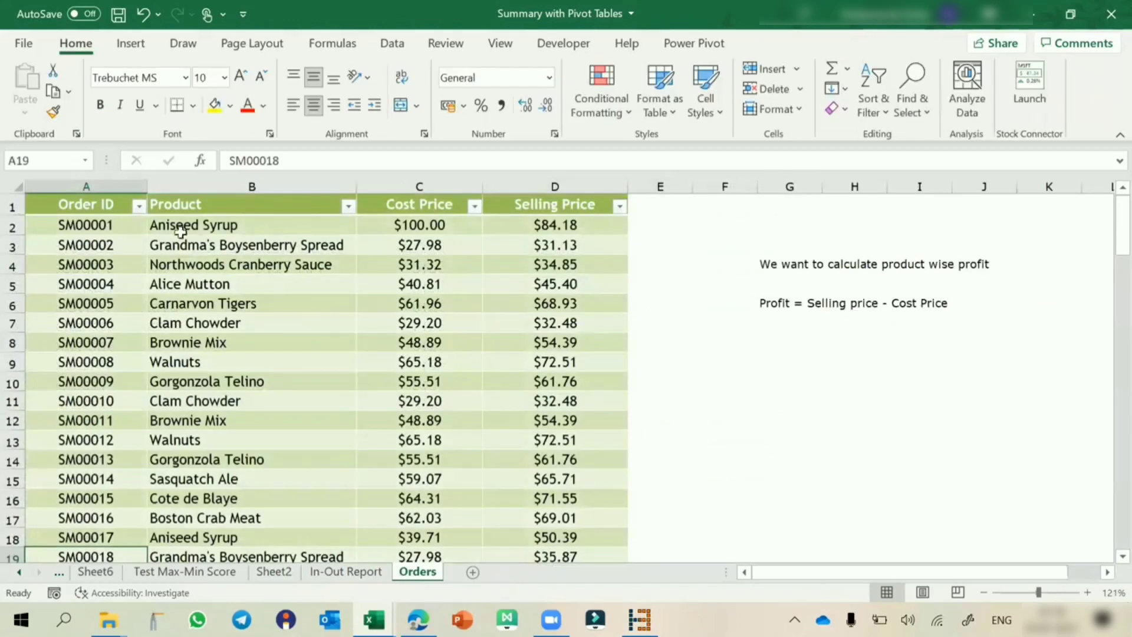
{"action": "left_click", "coordinate": [109, 185]}
{"action": "left_click", "coordinate": [193, 184]}
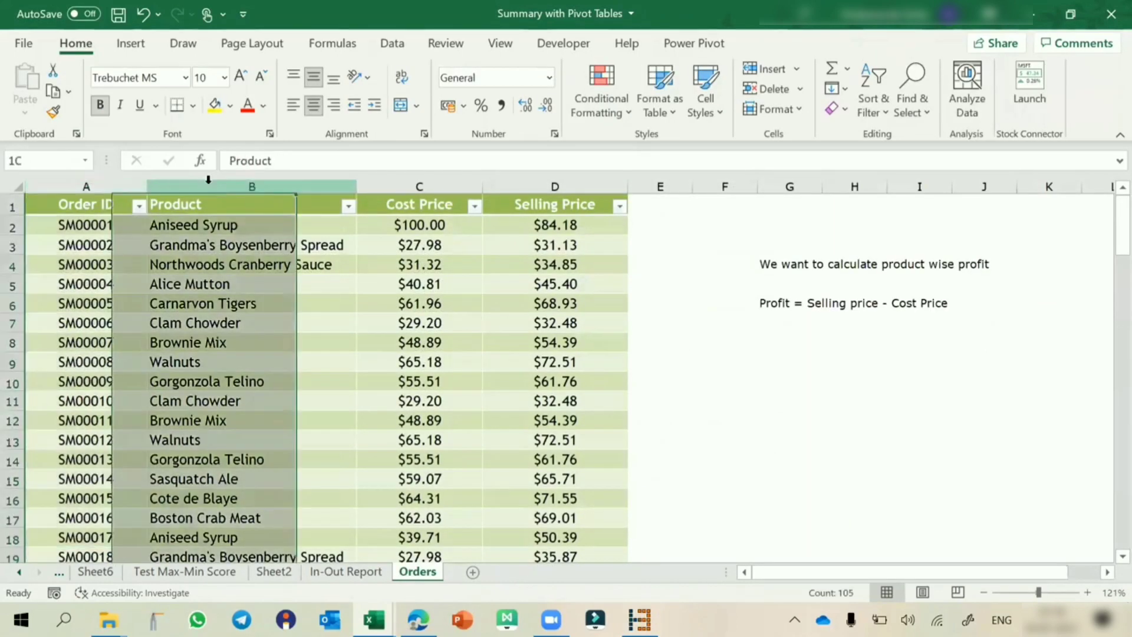
{"action": "left_click", "coordinate": [394, 184]}
{"action": "left_click", "coordinate": [532, 184]}
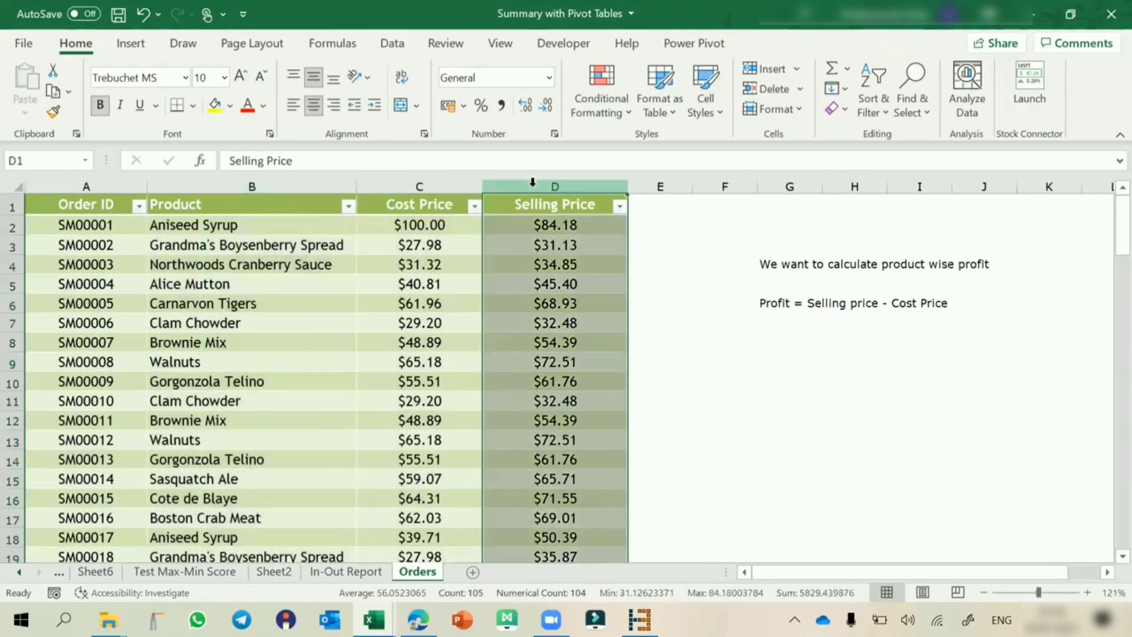
- Filter the Product column to Alice Mutton only and look at its cost and selling prices
{"action": "left_click", "coordinate": [349, 206]}
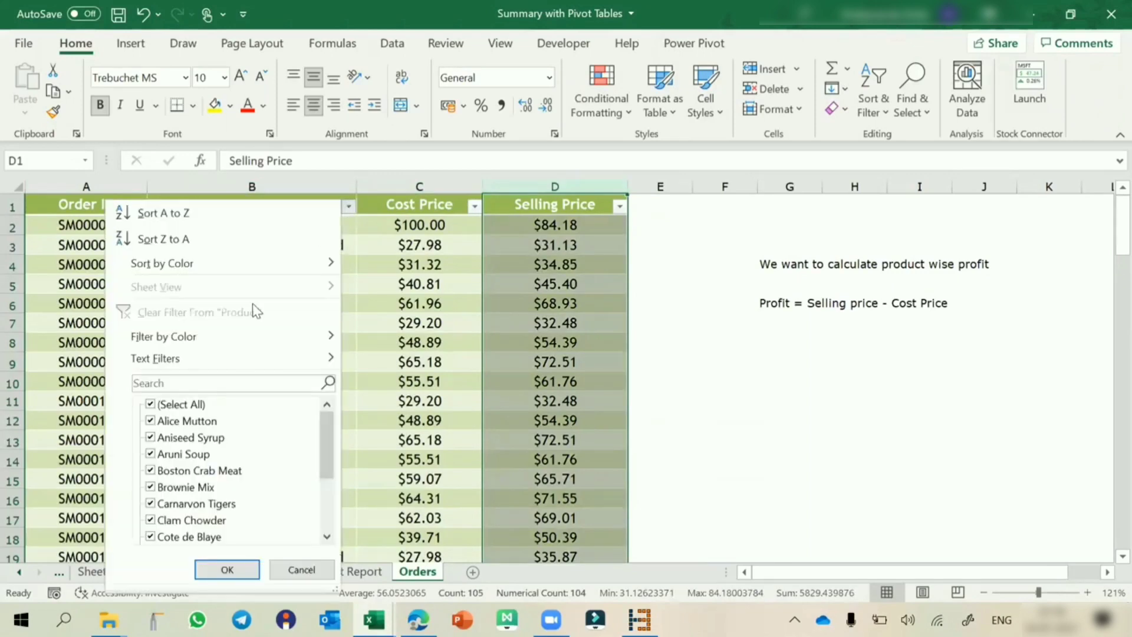
{"action": "left_click", "coordinate": [165, 404]}
{"action": "left_click", "coordinate": [168, 421]}
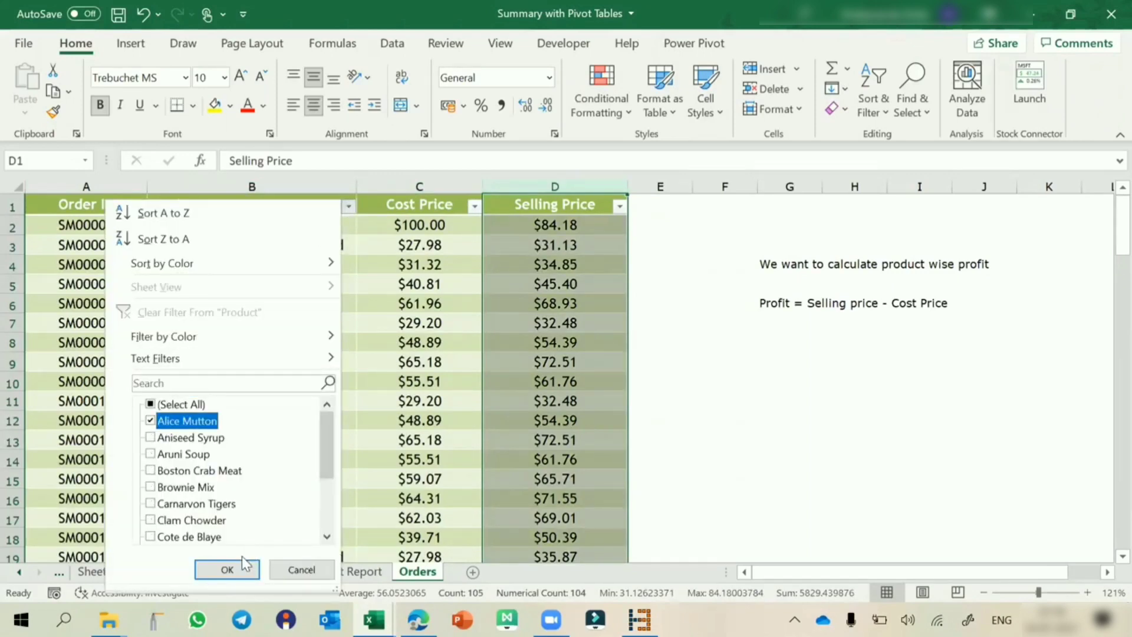
{"action": "left_click", "coordinate": [227, 569]}
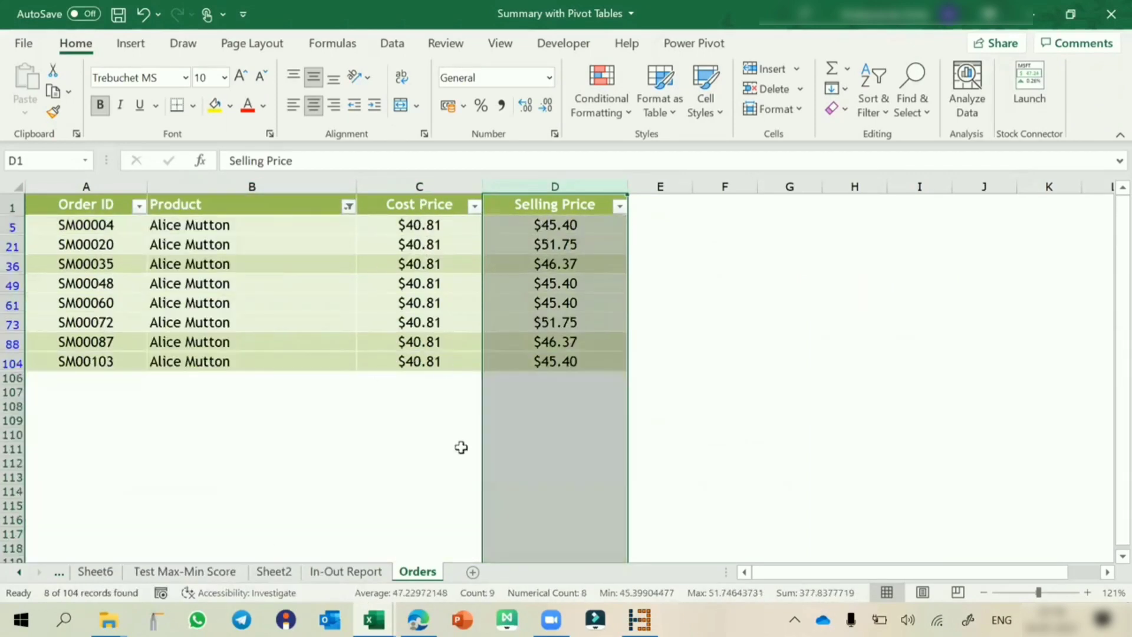
- Clear the Product filter to show all order records
{"action": "left_click", "coordinate": [250, 270]}
{"action": "key", "text": "alt+d"}
{"action": "key", "text": "f"}
{"action": "key", "text": "s"}
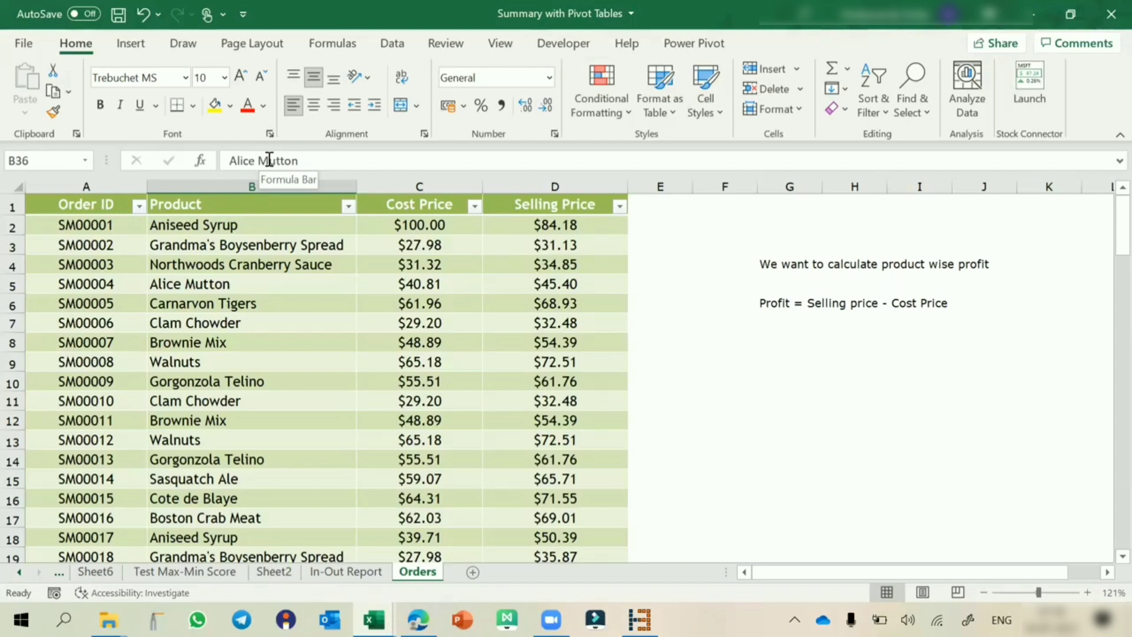
- Create a pivot table from the Orders data range A1:D105 on a new worksheet
{"action": "left_click", "coordinate": [195, 461]}
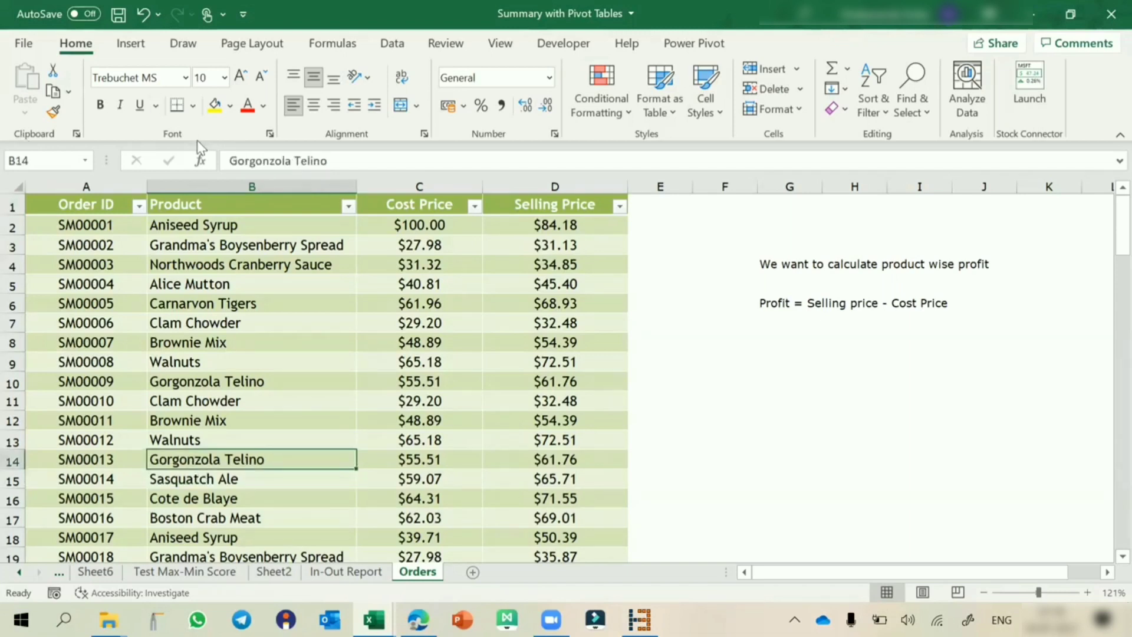
{"action": "left_click", "coordinate": [129, 47]}
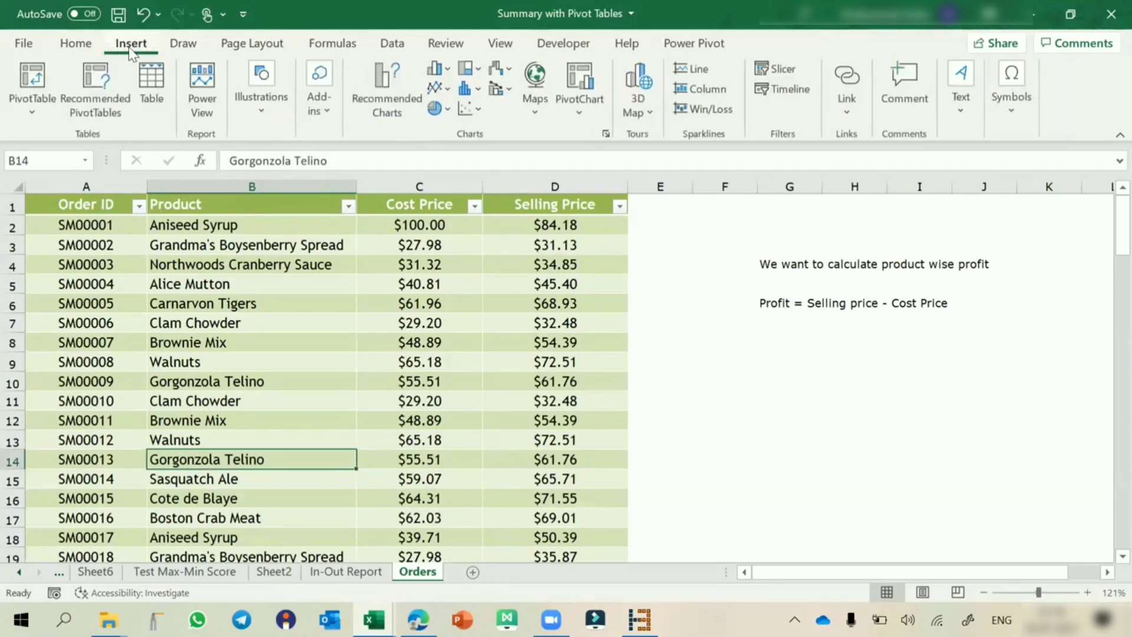
{"action": "left_click", "coordinate": [36, 80]}
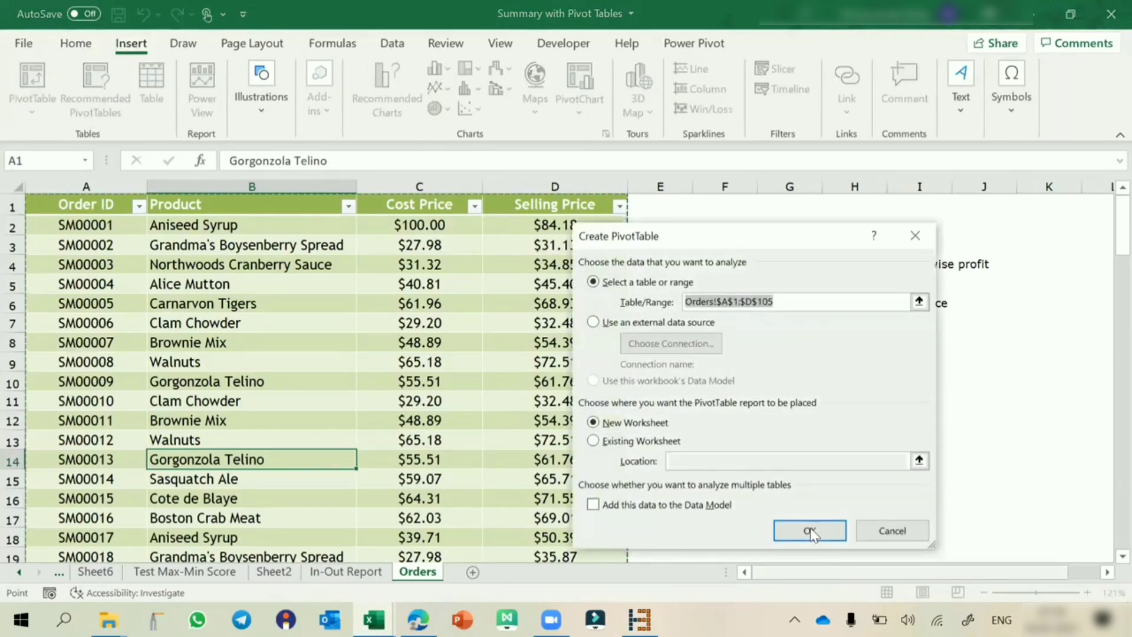
{"action": "left_click", "coordinate": [809, 531]}
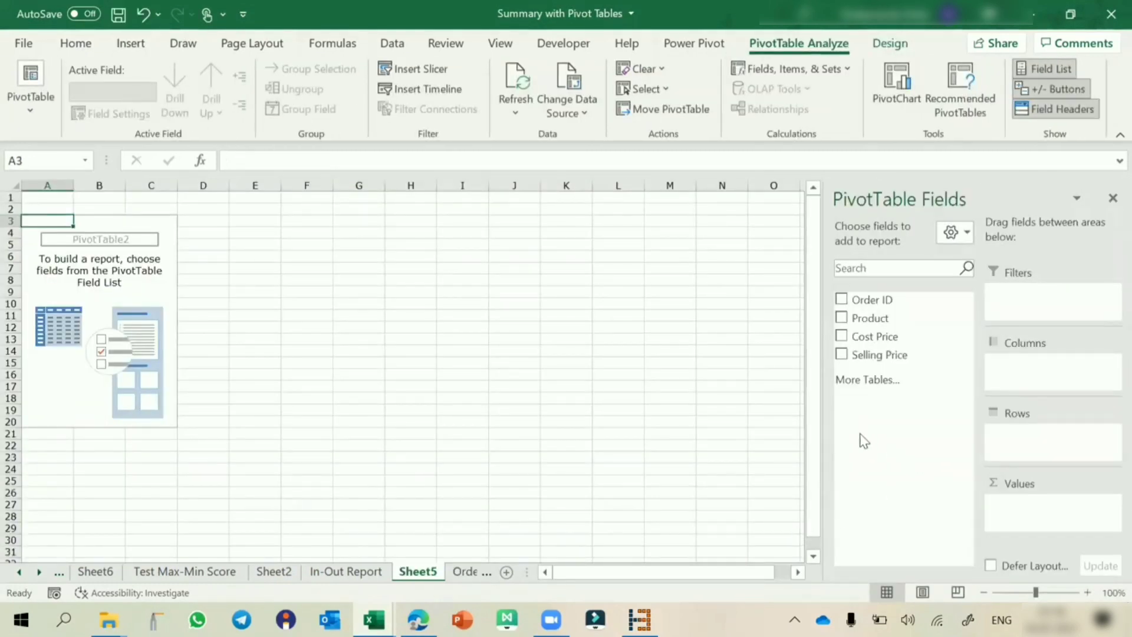
- Add the Product field to the new pivot table's rows
{"action": "left_click_drag", "start_coordinate": [863, 323], "coordinate": [1037, 433]}
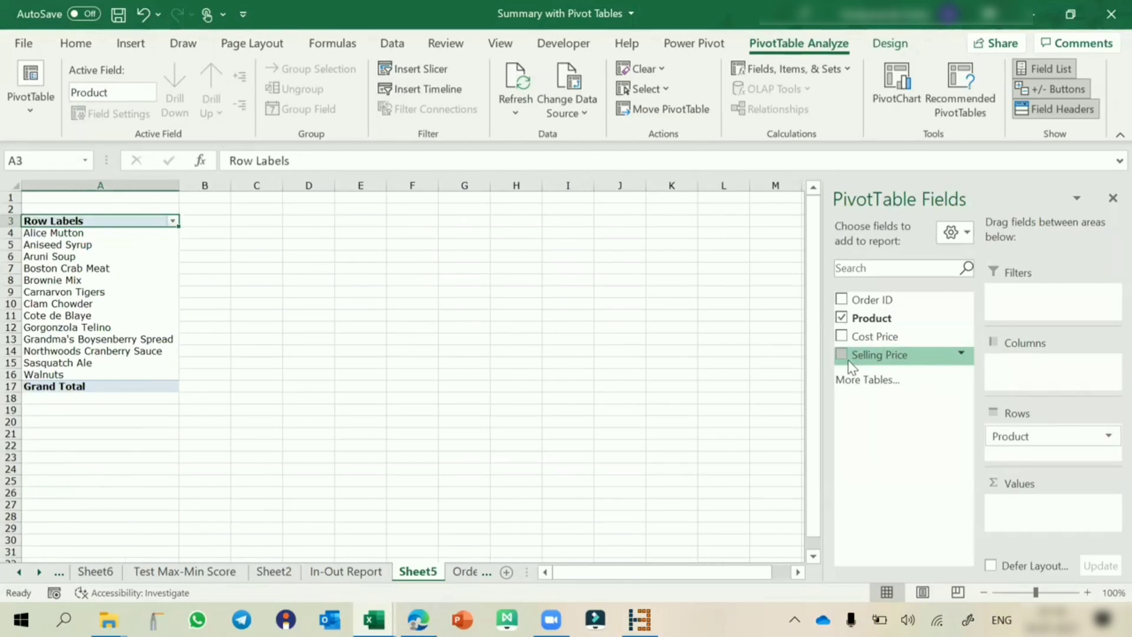
{"action": "scroll", "coordinate": [95, 298], "scroll_direction": "up", "scroll_amount": 1, "text": "ctrl"}
{"action": "scroll", "coordinate": [95, 298], "scroll_direction": "up", "scroll_amount": 1, "text": "ctrl"}
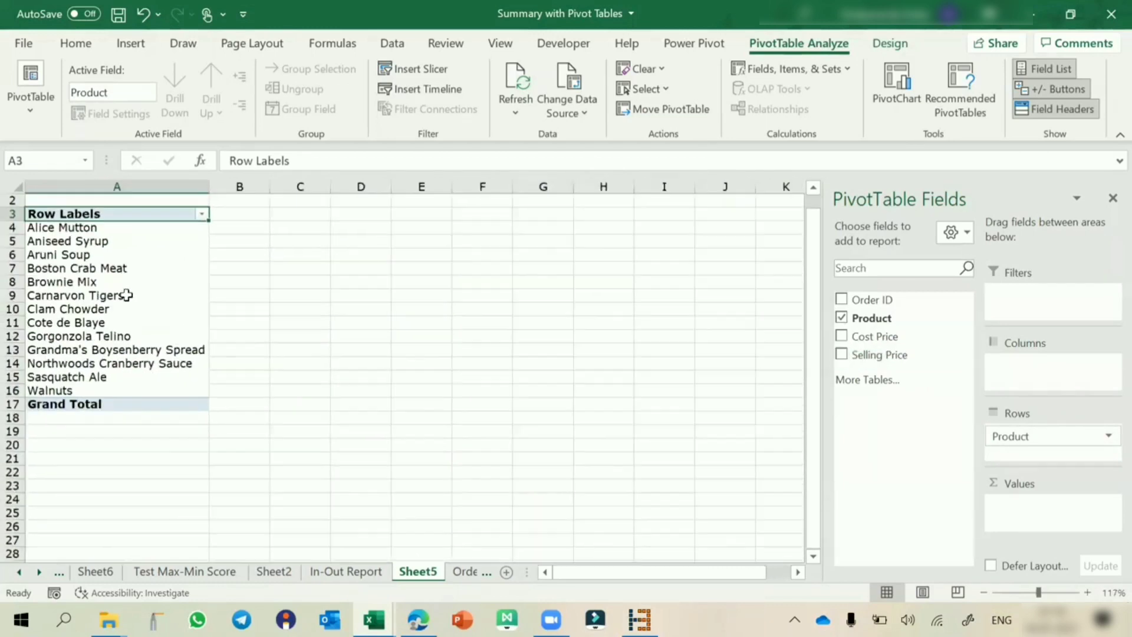
- Insert a calculated field named Profit in the product pivot table with the formula ='Selling Price'-'Cost Price'
{"action": "left_click", "coordinate": [181, 295]}
{"action": "scroll", "coordinate": [182, 294], "scroll_direction": "up", "scroll_amount": 3, "text": "ctrl"}
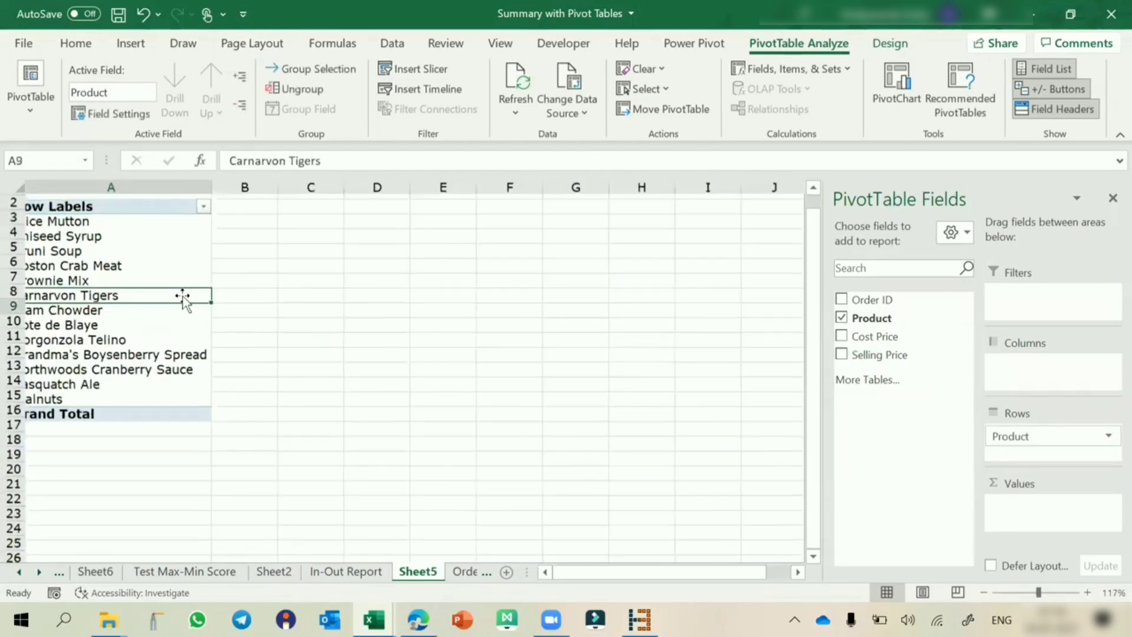
{"action": "left_click", "coordinate": [825, 70]}
{"action": "left_click", "coordinate": [808, 90]}
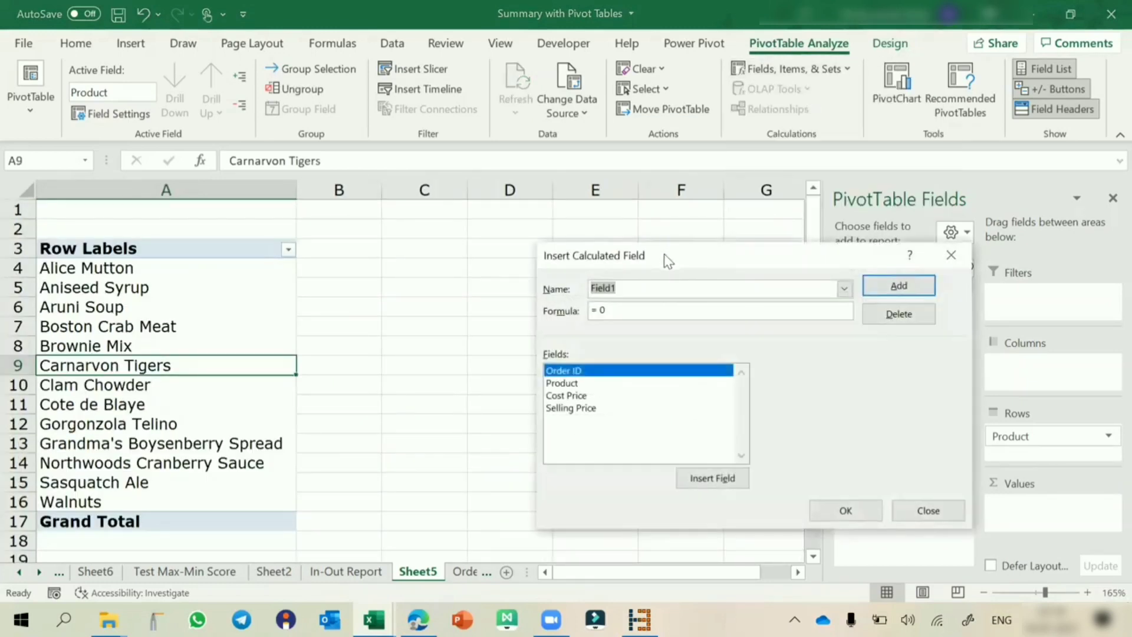
{"action": "type", "text": "Profit"}
{"action": "key", "text": "Tab"}
{"action": "type", "text": "="}
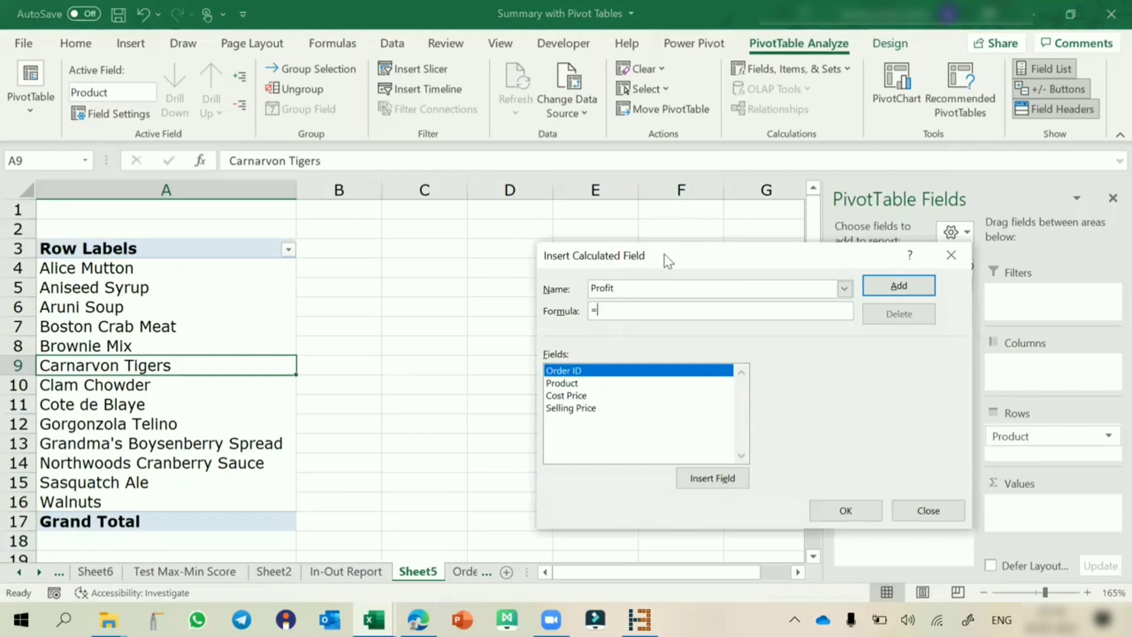
{"action": "double_click", "coordinate": [563, 408]}
{"action": "type", "text": "-"}
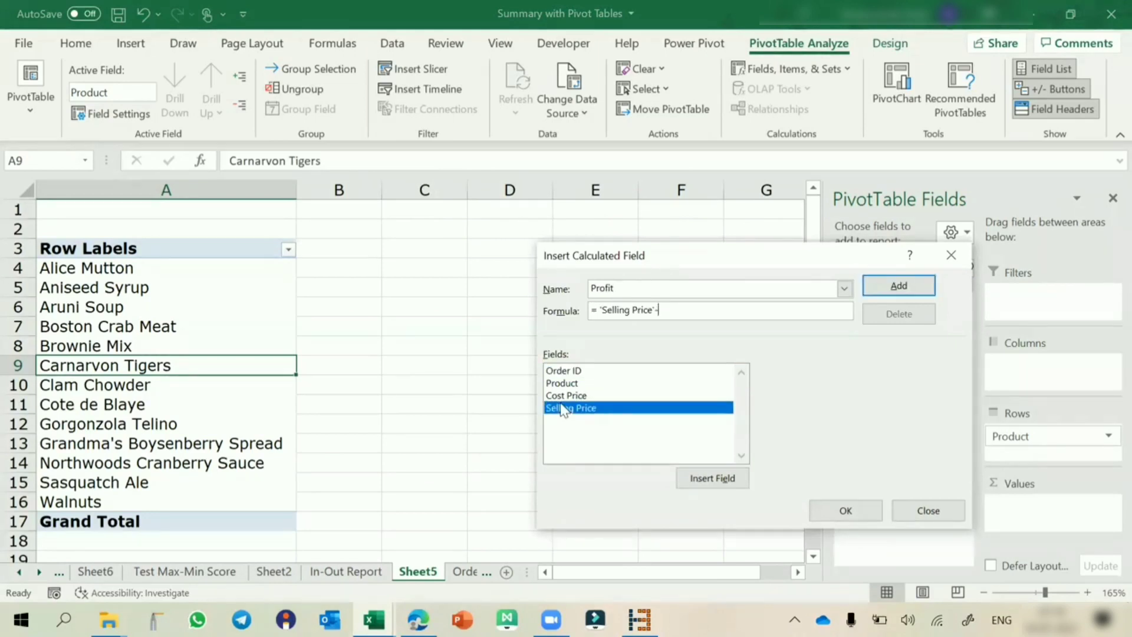
{"action": "left_click", "coordinate": [565, 396]}
{"action": "double_click", "coordinate": [564, 396]}
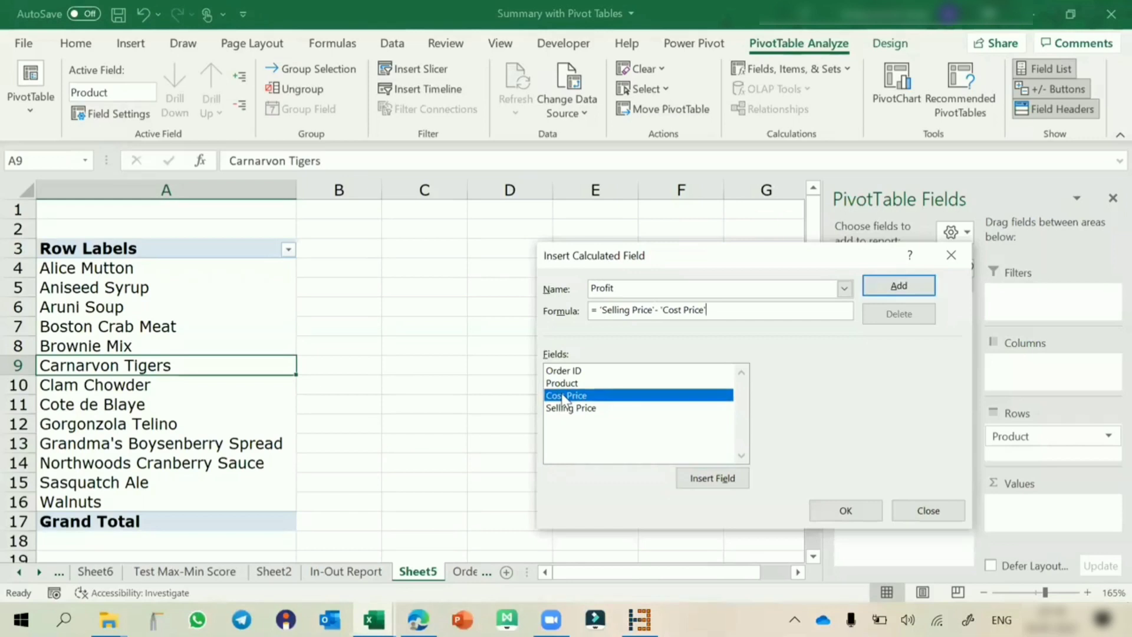
{"action": "left_click", "coordinate": [845, 510]}
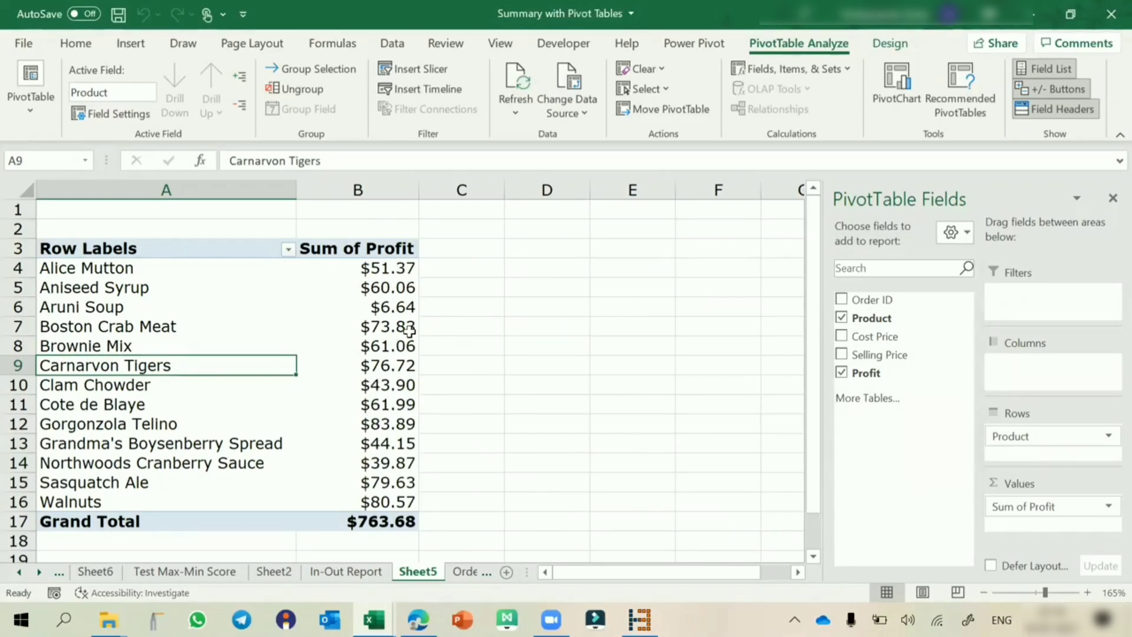
{"action": "mouse_move", "coordinate": [409, 330]}
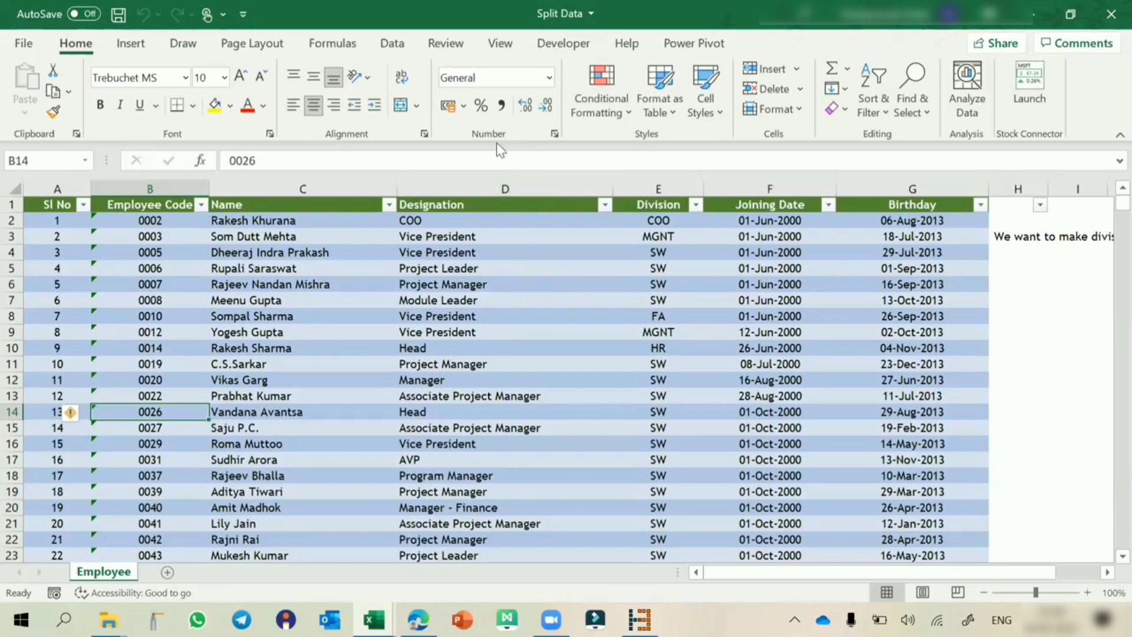
- Examine the Designation column alongside the employee names in the Employee sheet of the Split Data workbook
{"action": "left_click", "coordinate": [469, 182]}
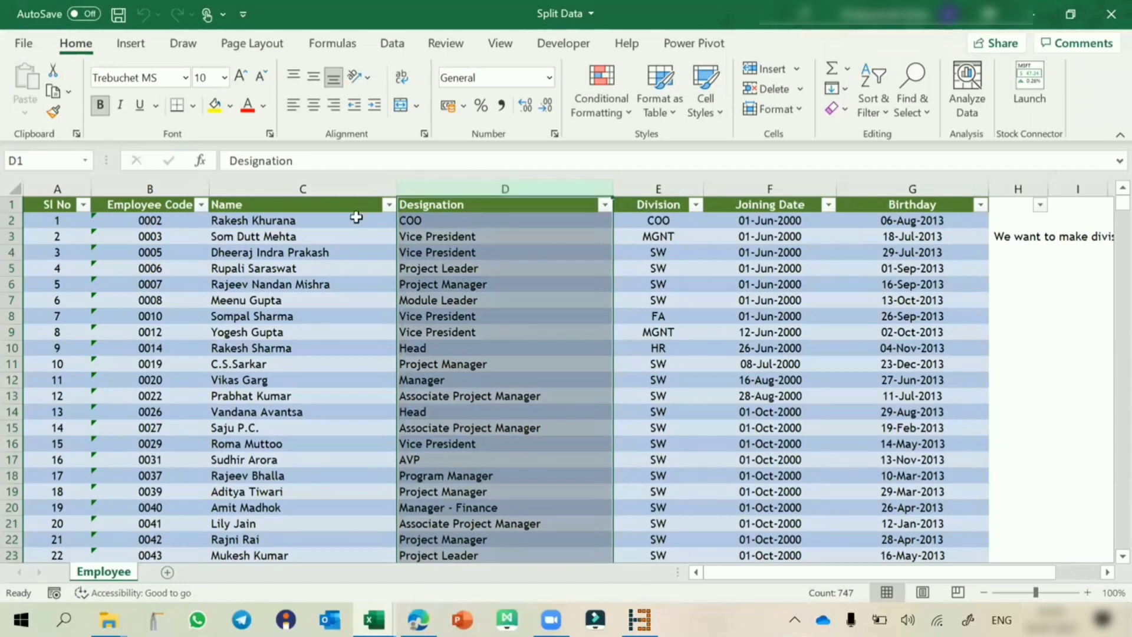
{"action": "left_click", "coordinate": [412, 252]}
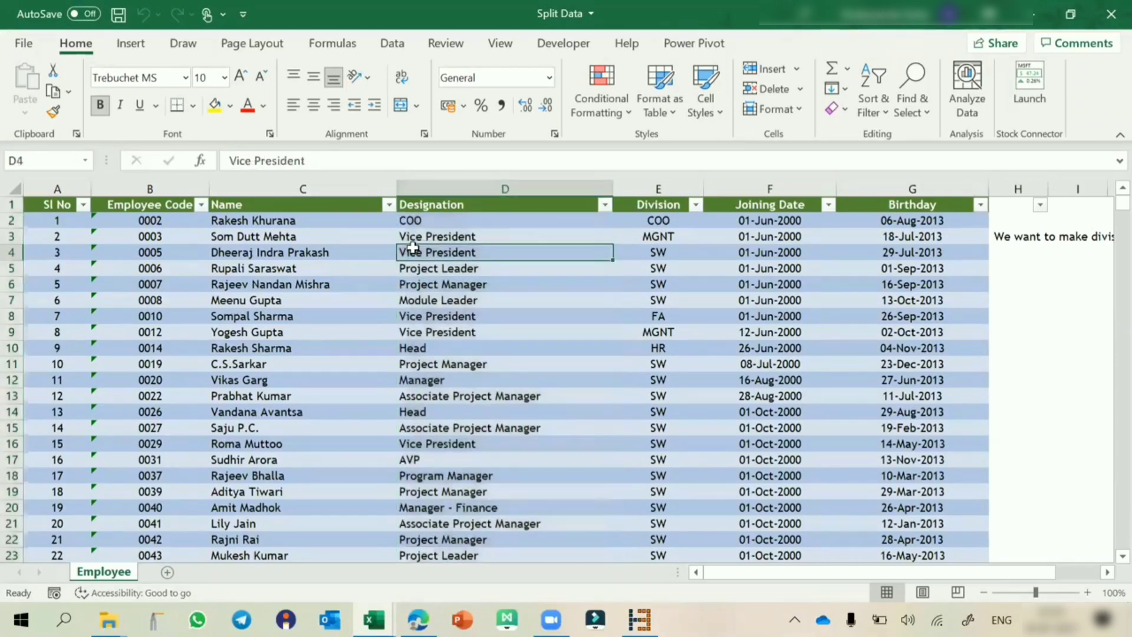
{"action": "left_click", "coordinate": [474, 236]}
{"action": "left_click_drag", "start_coordinate": [472, 282], "coordinate": [277, 329]}
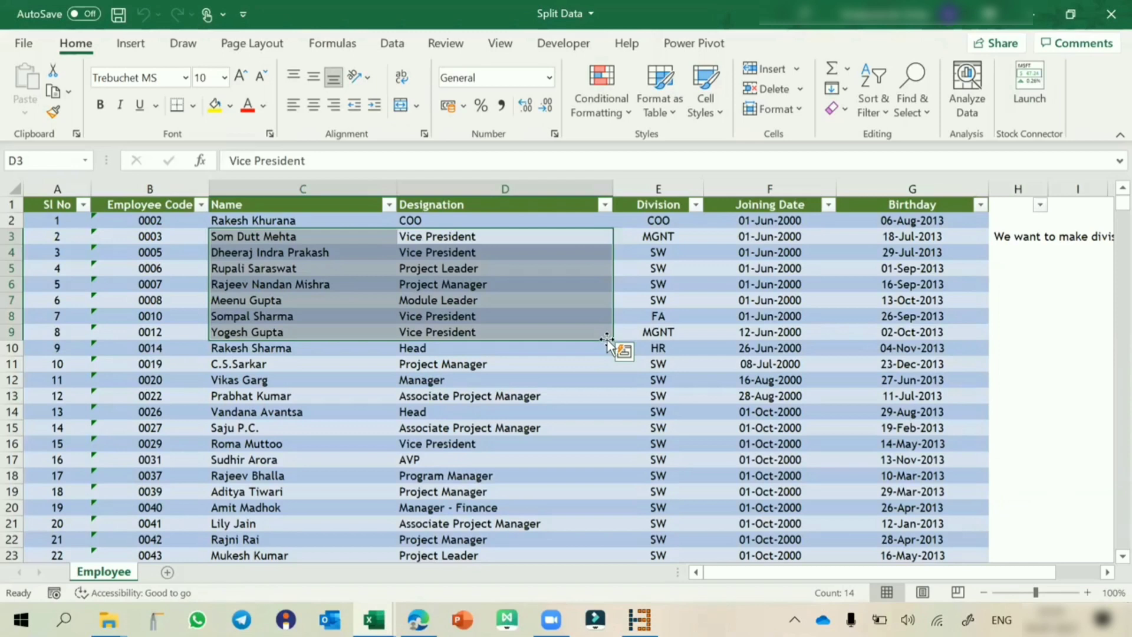
{"action": "left_click", "coordinate": [400, 299]}
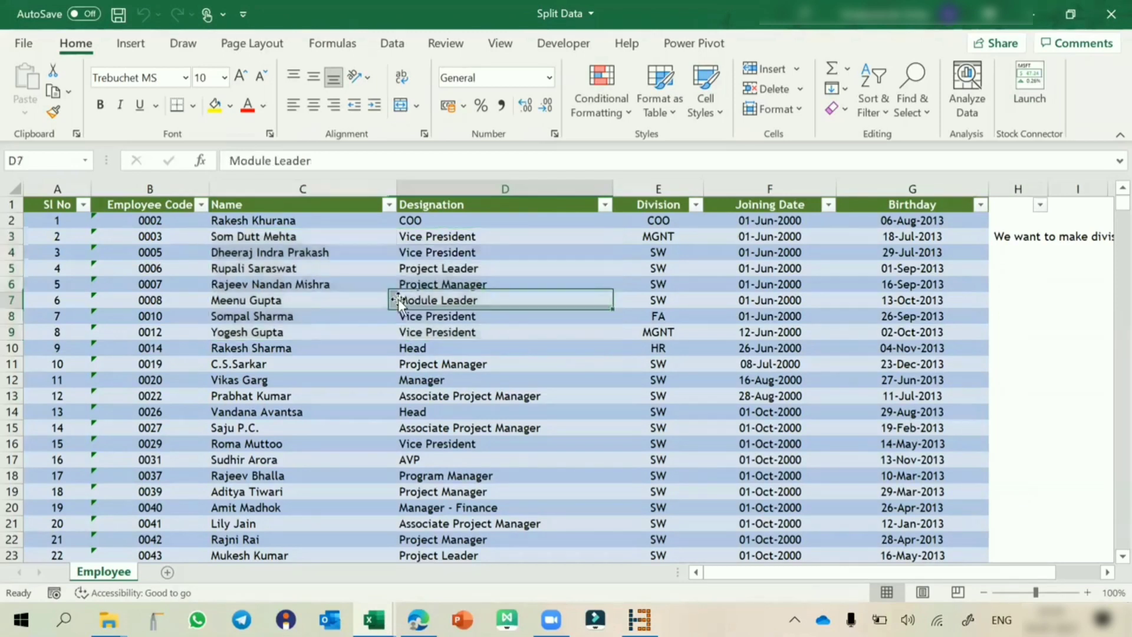
- Create a pivot table from the Employee data range A1:G747 on a new worksheet
{"action": "left_click", "coordinate": [201, 267]}
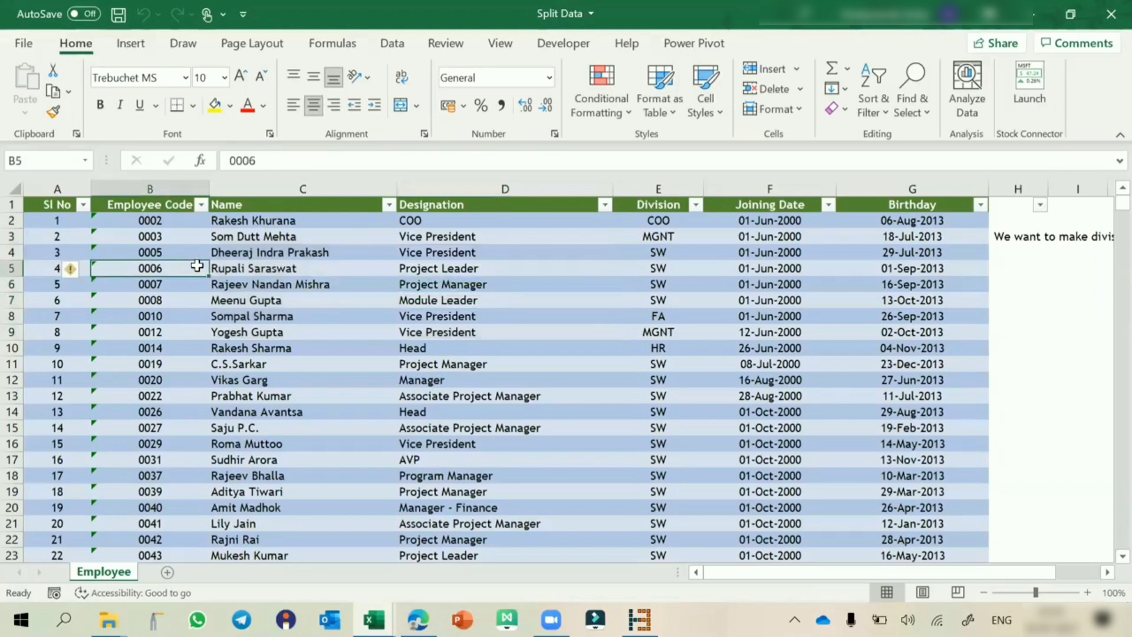
{"action": "left_click", "coordinate": [130, 45]}
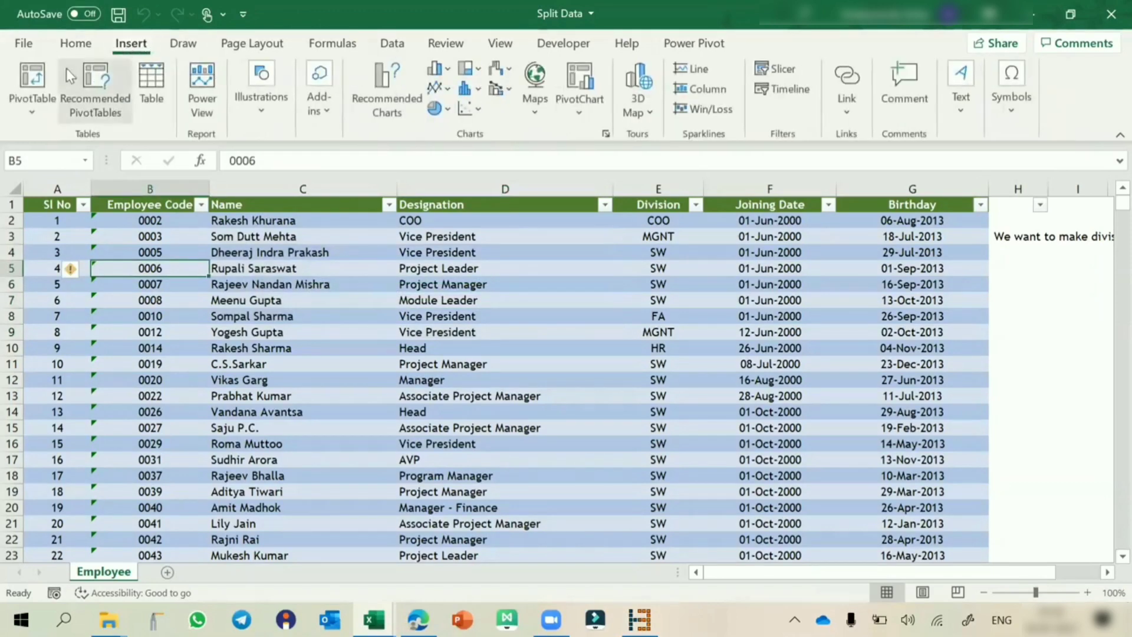
{"action": "left_click", "coordinate": [33, 88]}
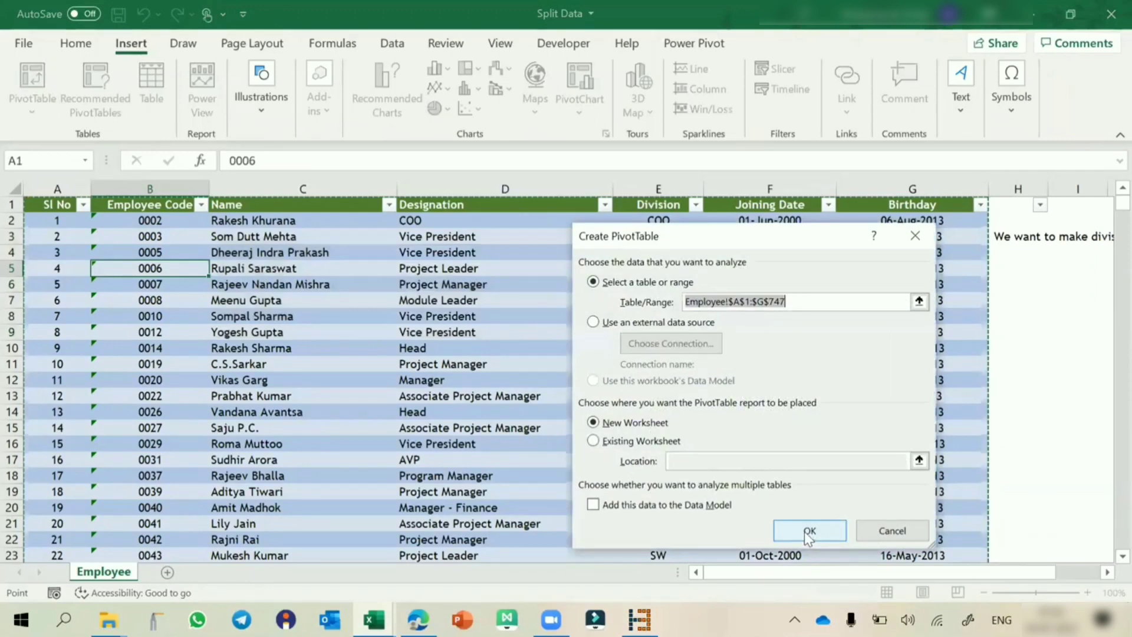
{"action": "left_click", "coordinate": [806, 530]}
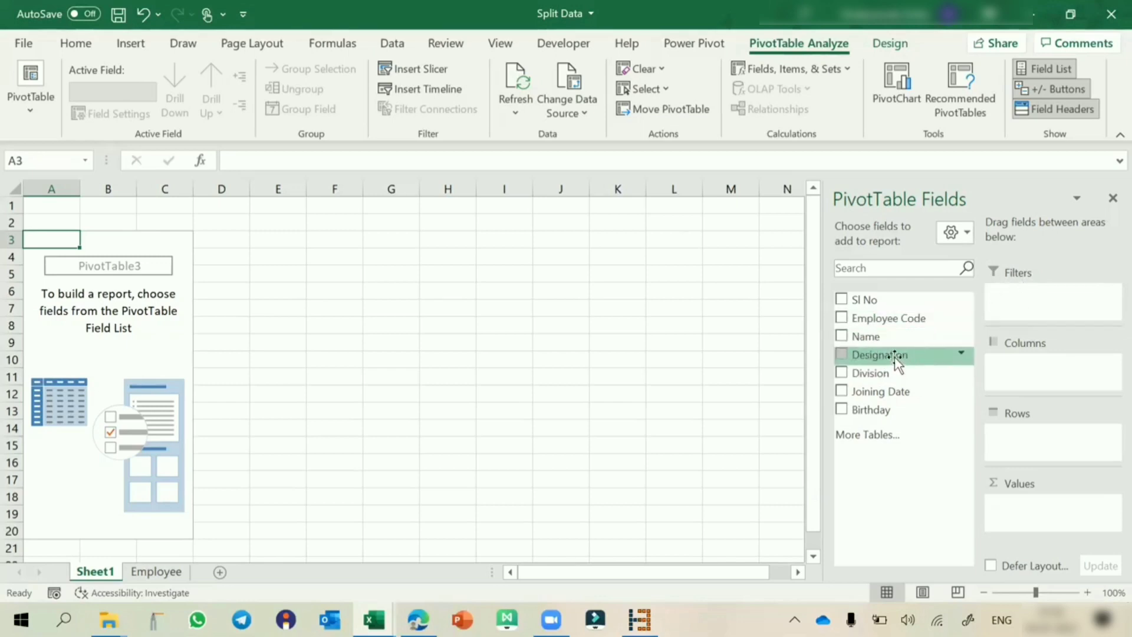
- Set Designation as the pivot table's report filter and add Employee Code, Name, Division, Joining Date and Birthday as row fields
{"action": "left_click_drag", "start_coordinate": [896, 355], "coordinate": [1043, 301]}
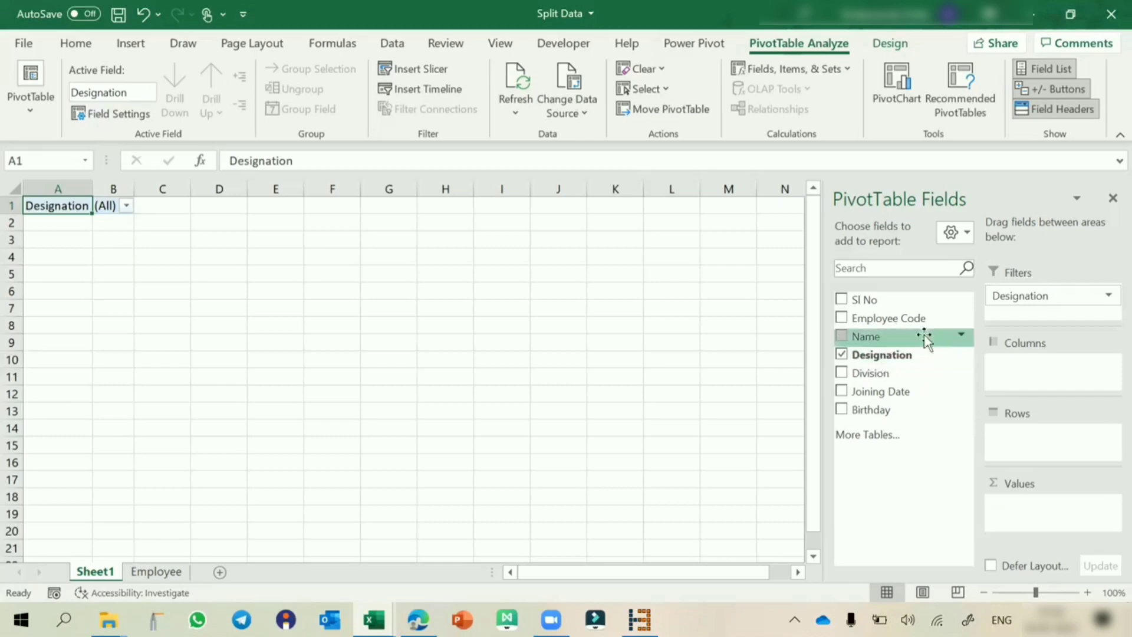
{"action": "left_click", "coordinate": [841, 318]}
{"action": "left_click", "coordinate": [843, 337]}
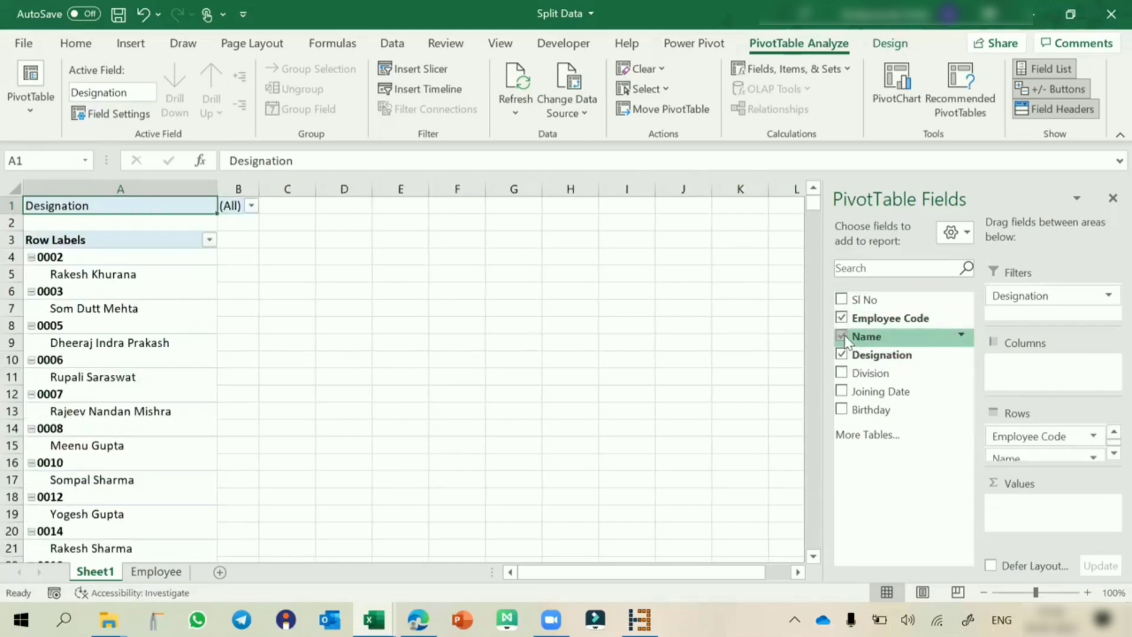
{"action": "left_click", "coordinate": [842, 374]}
{"action": "left_click", "coordinate": [842, 392]}
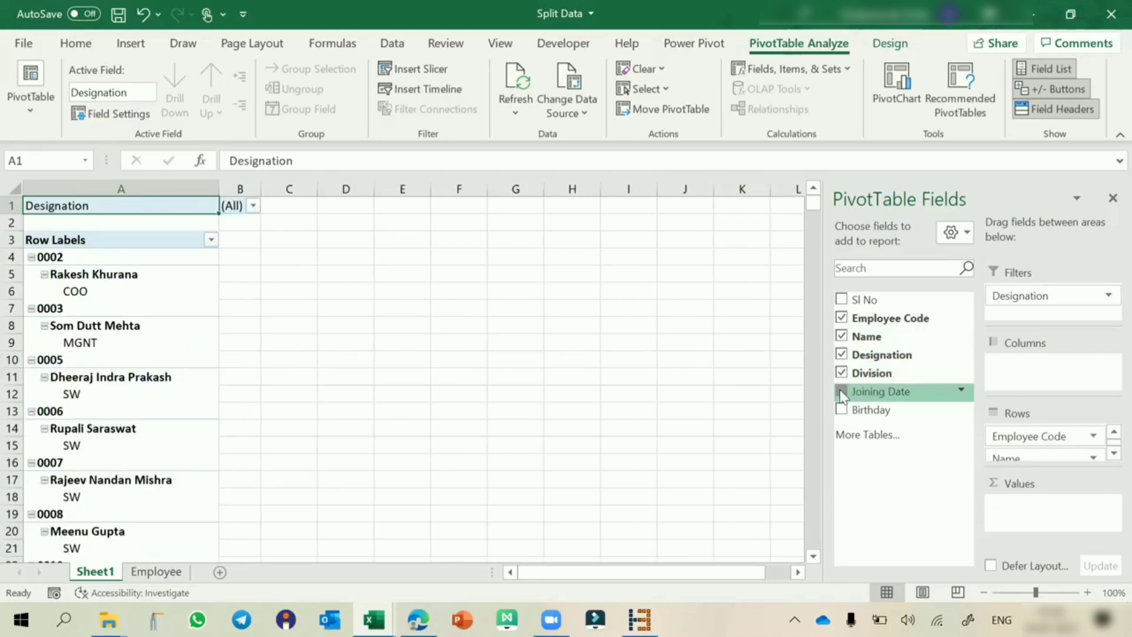
{"action": "left_click", "coordinate": [842, 410]}
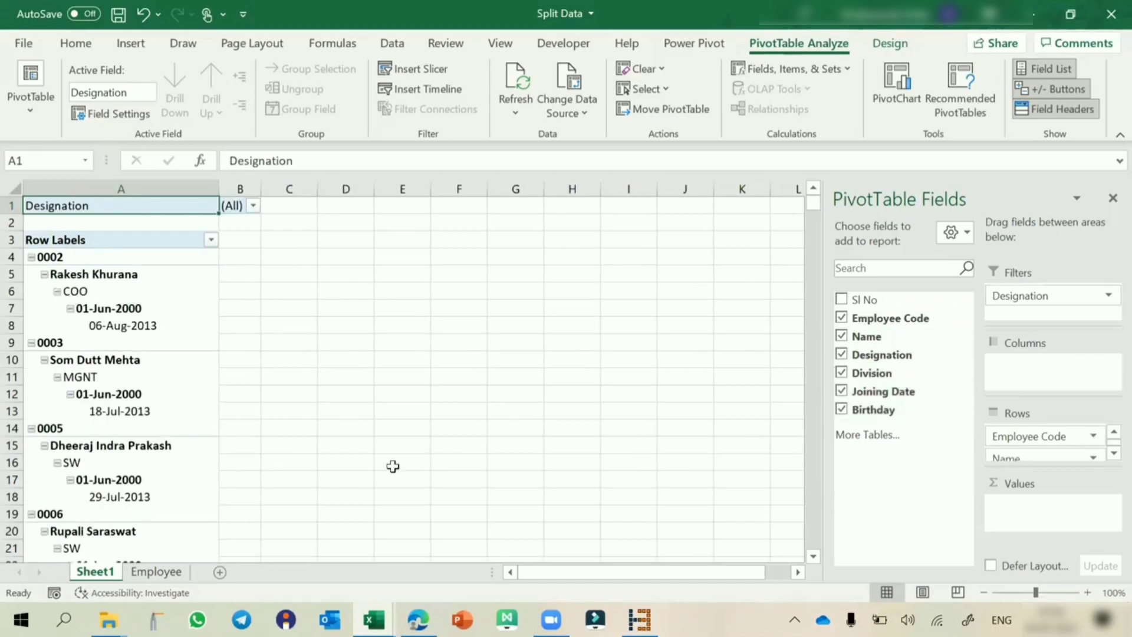
- Change the employee pivot table's report layout to Tabular Form
{"action": "left_click", "coordinate": [120, 273]}
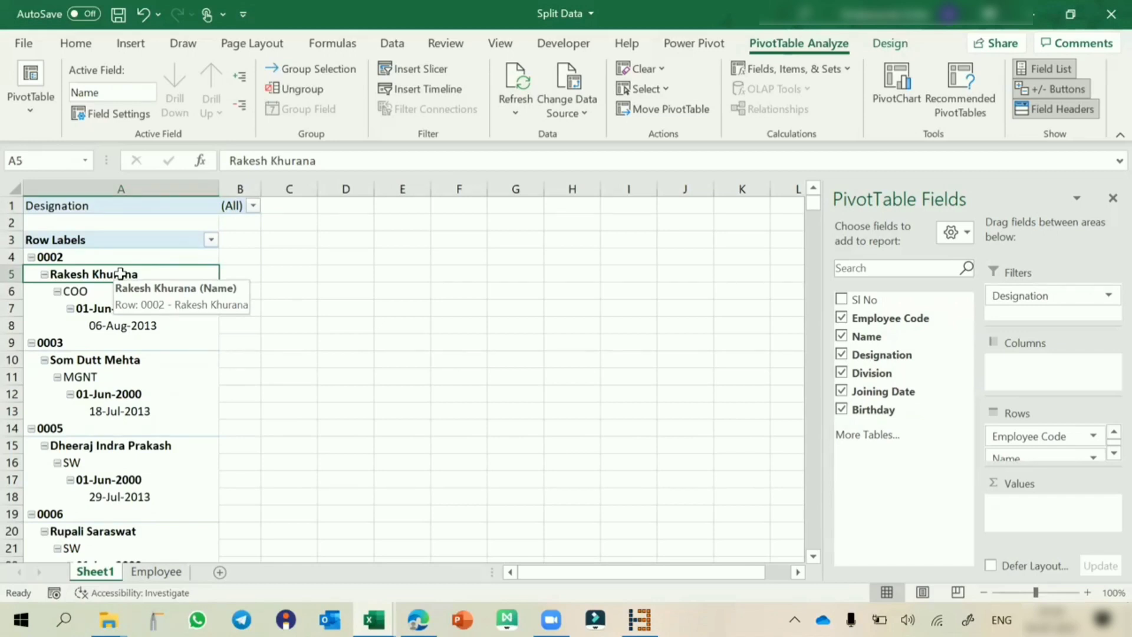
{"action": "left_click", "coordinate": [891, 43]}
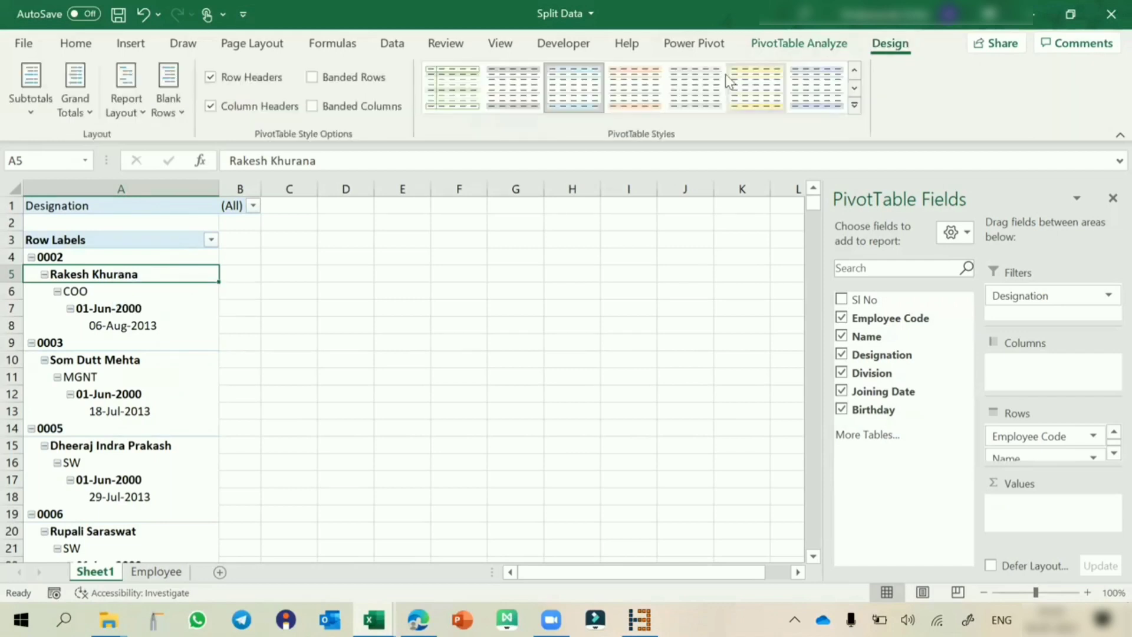
{"action": "left_click", "coordinate": [130, 93]}
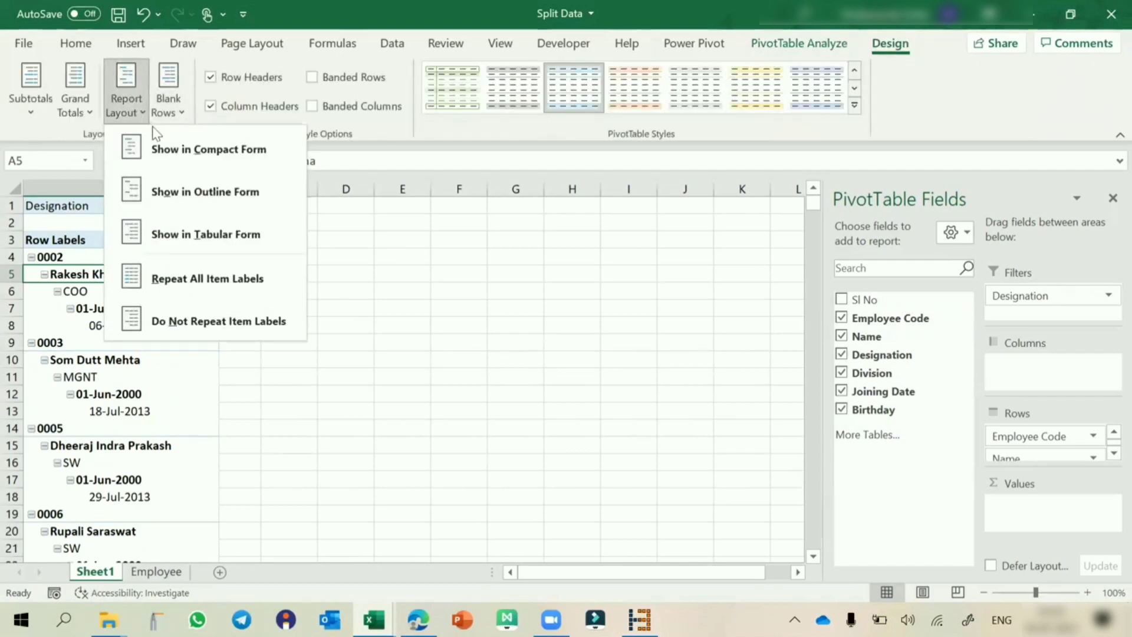
{"action": "left_click", "coordinate": [209, 234]}
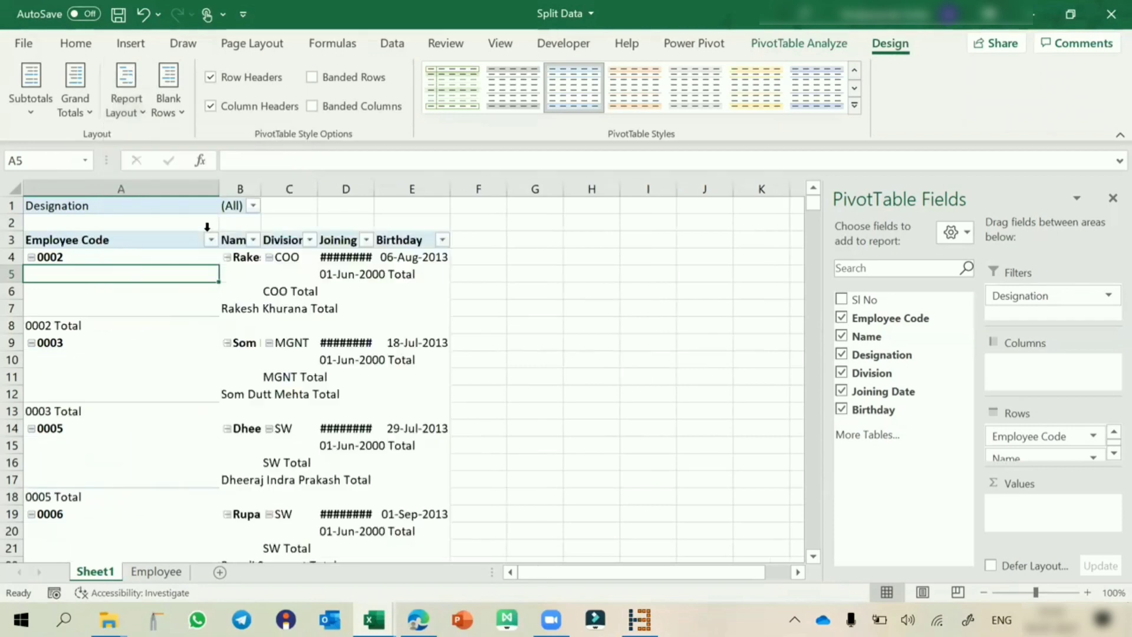
- Turn off all subtotals and switch off grand totals for rows and columns in the pivot table
{"action": "left_click", "coordinate": [26, 118]}
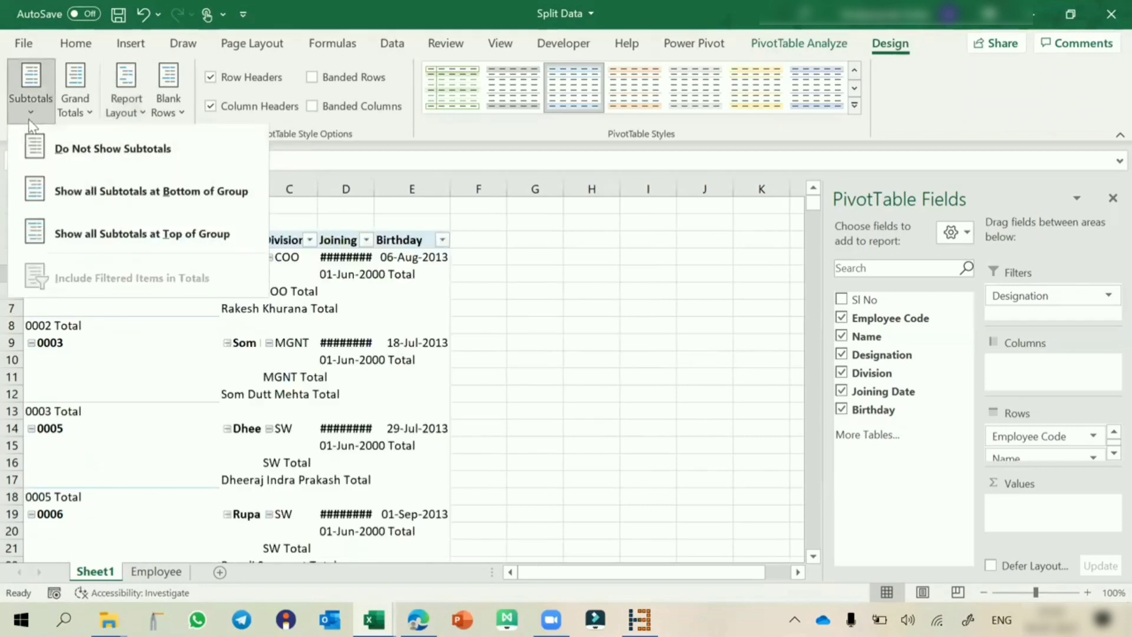
{"action": "left_click", "coordinate": [54, 143]}
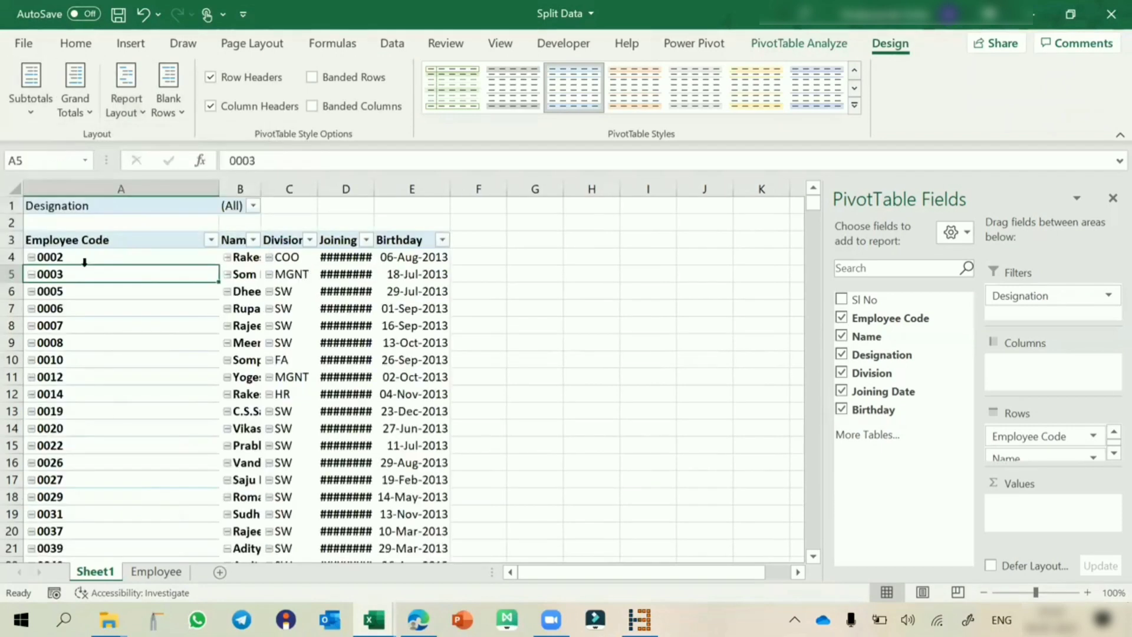
{"action": "left_click", "coordinate": [87, 100]}
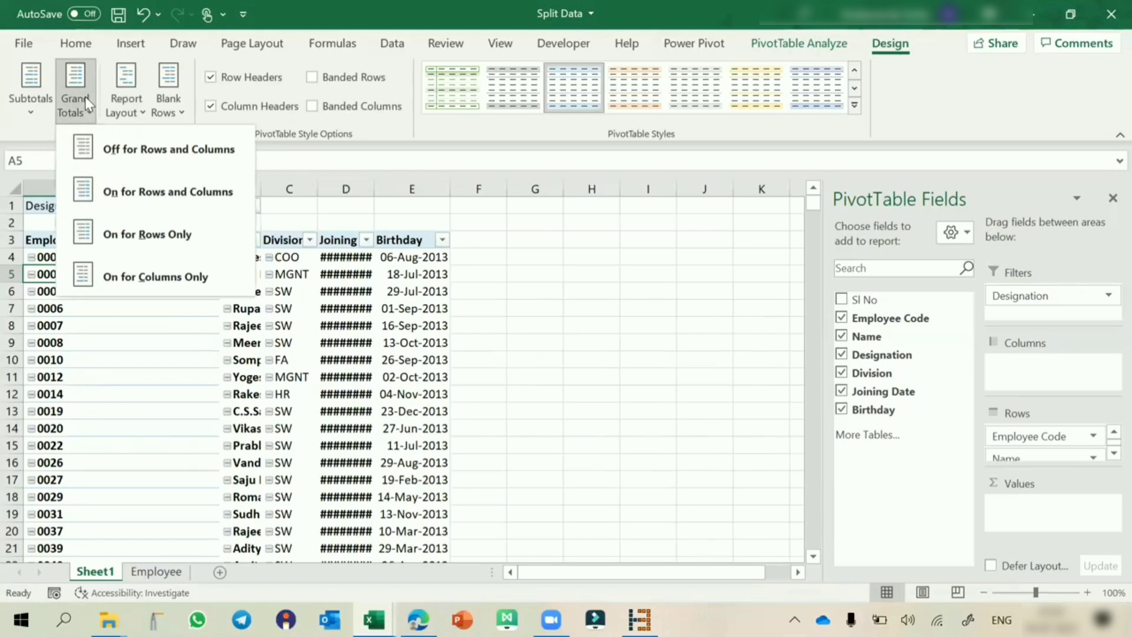
{"action": "left_click", "coordinate": [108, 156]}
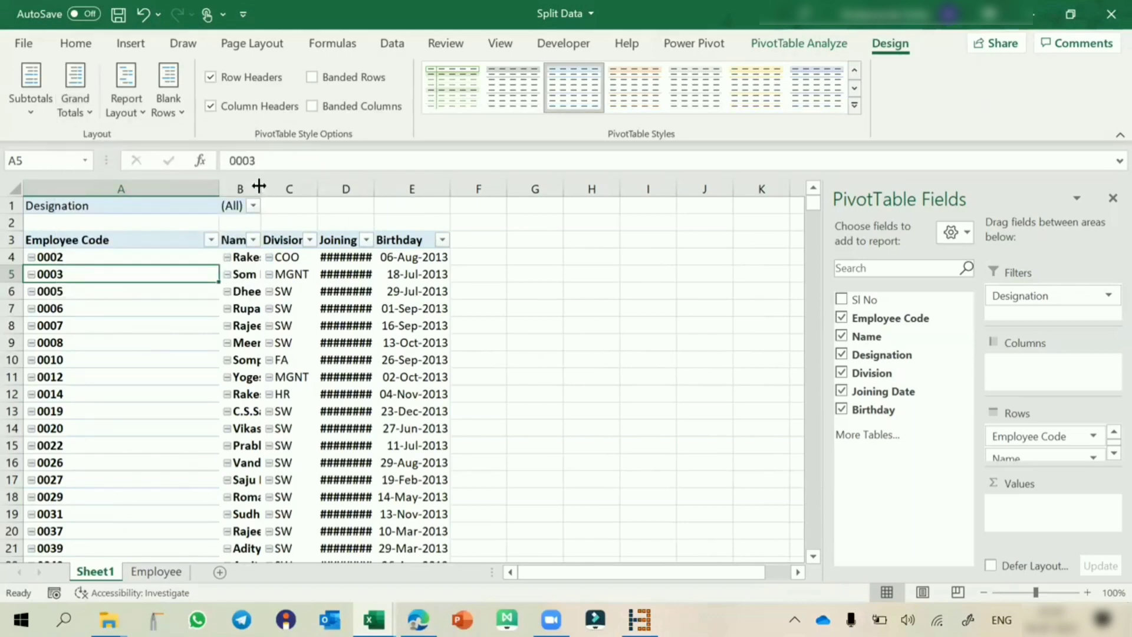
- Widen the Name and Joining Date columns and hide the pivot table's expand/collapse buttons
{"action": "left_click_drag", "start_coordinate": [259, 186], "coordinate": [329, 188]}
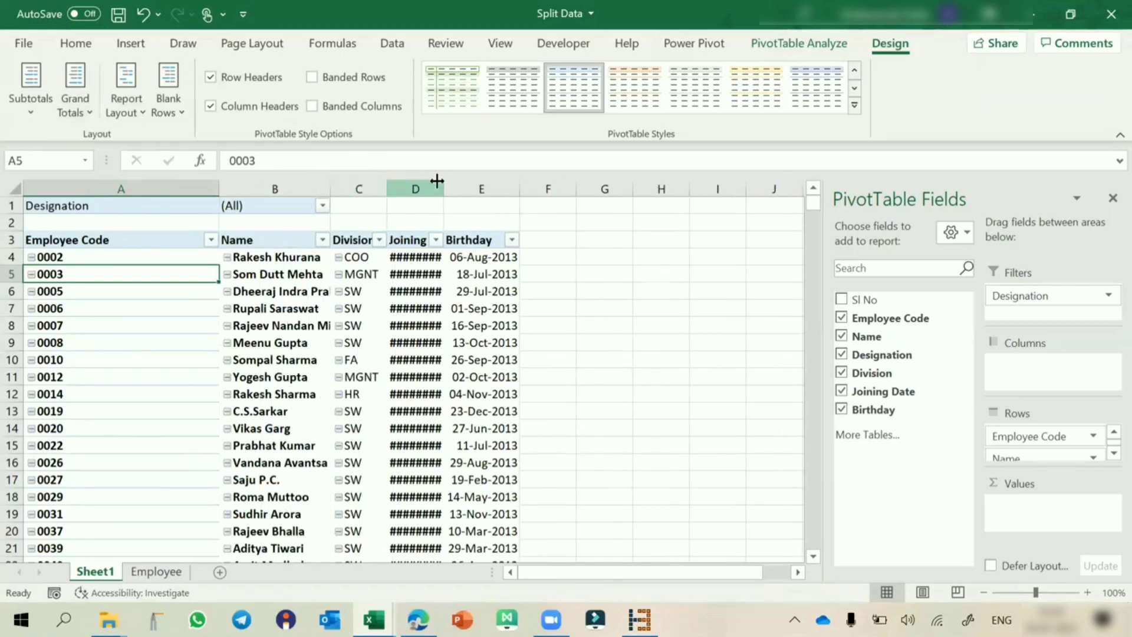
{"action": "left_click_drag", "start_coordinate": [437, 181], "coordinate": [492, 195]}
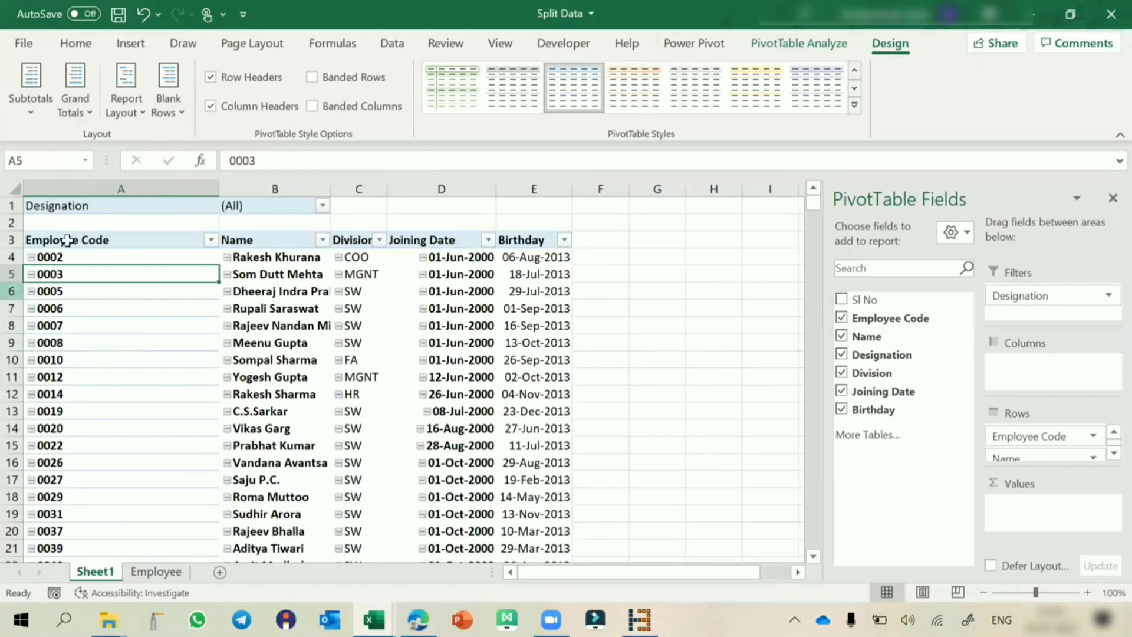
{"action": "left_click", "coordinate": [804, 48]}
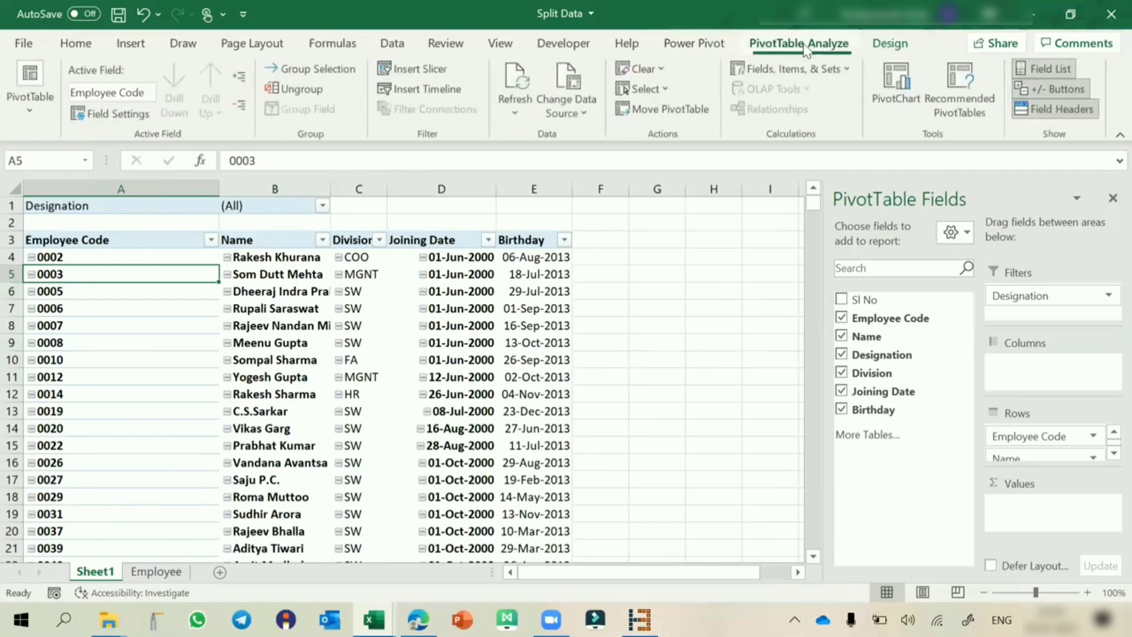
{"action": "left_click", "coordinate": [1048, 90]}
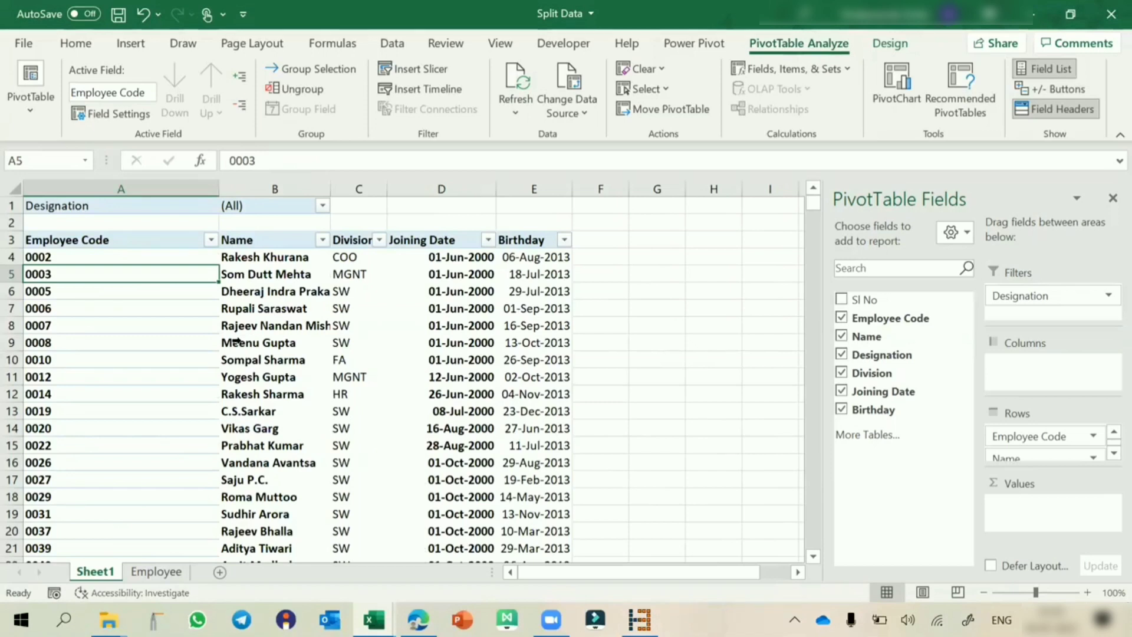
- Turn off the Row Headers style option so the pivot table's row labels are not bold
{"action": "left_click", "coordinate": [890, 43]}
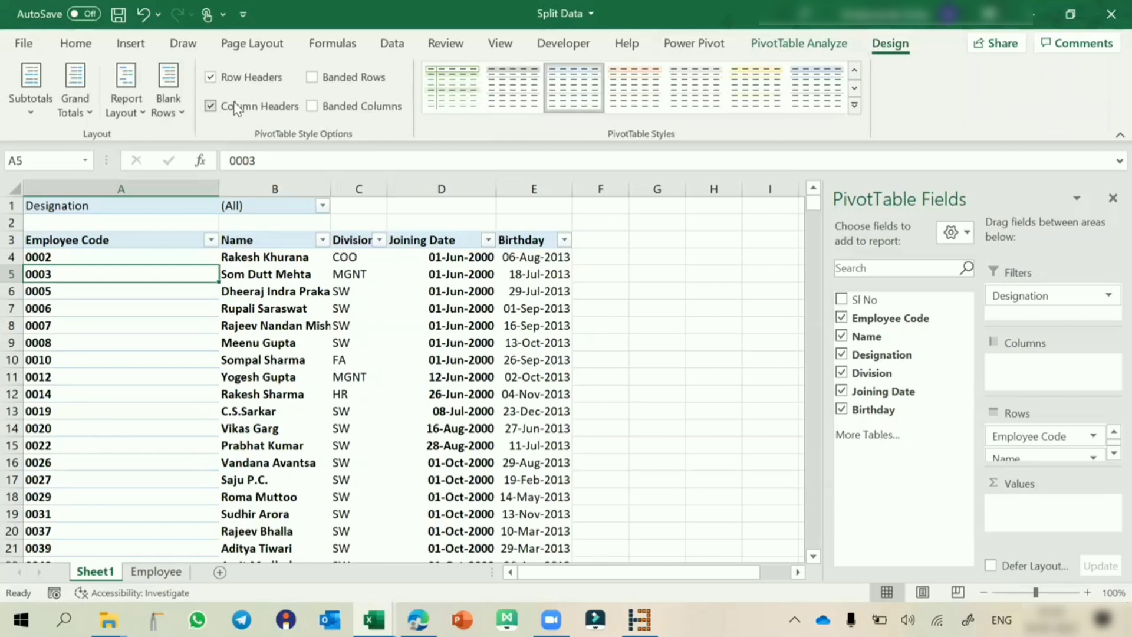
{"action": "left_click", "coordinate": [228, 106]}
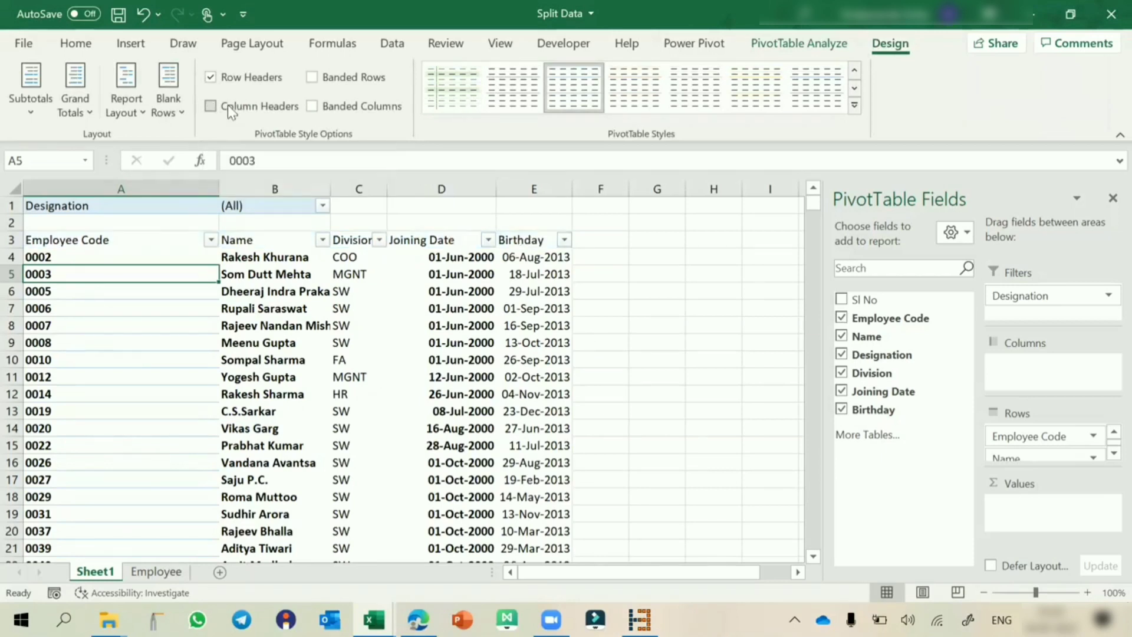
{"action": "left_click", "coordinate": [212, 108]}
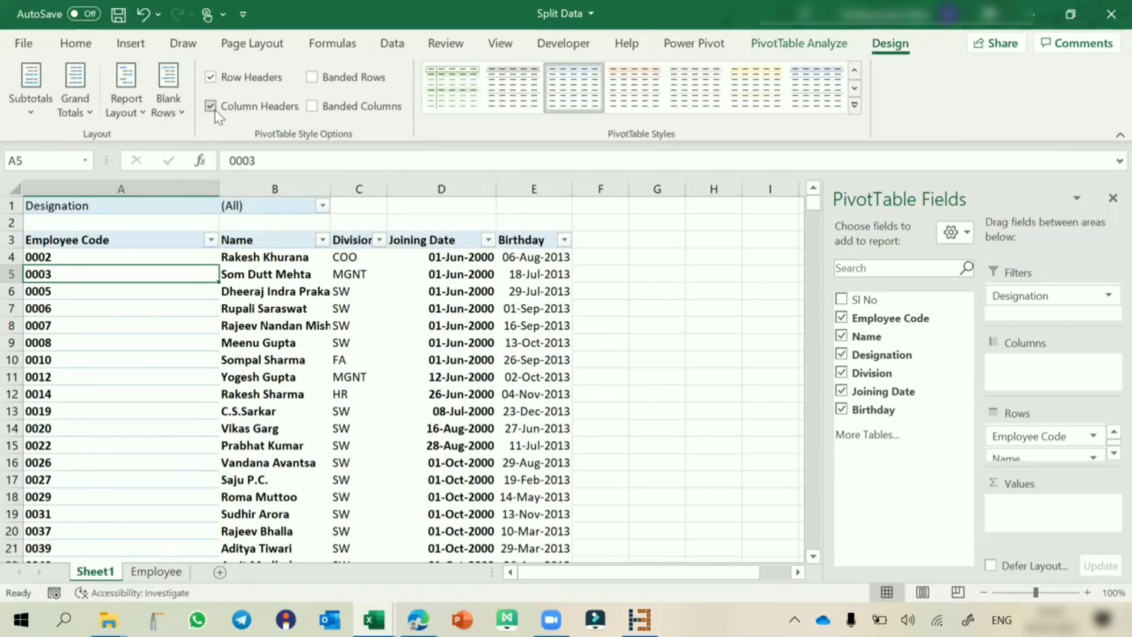
{"action": "left_click", "coordinate": [212, 77]}
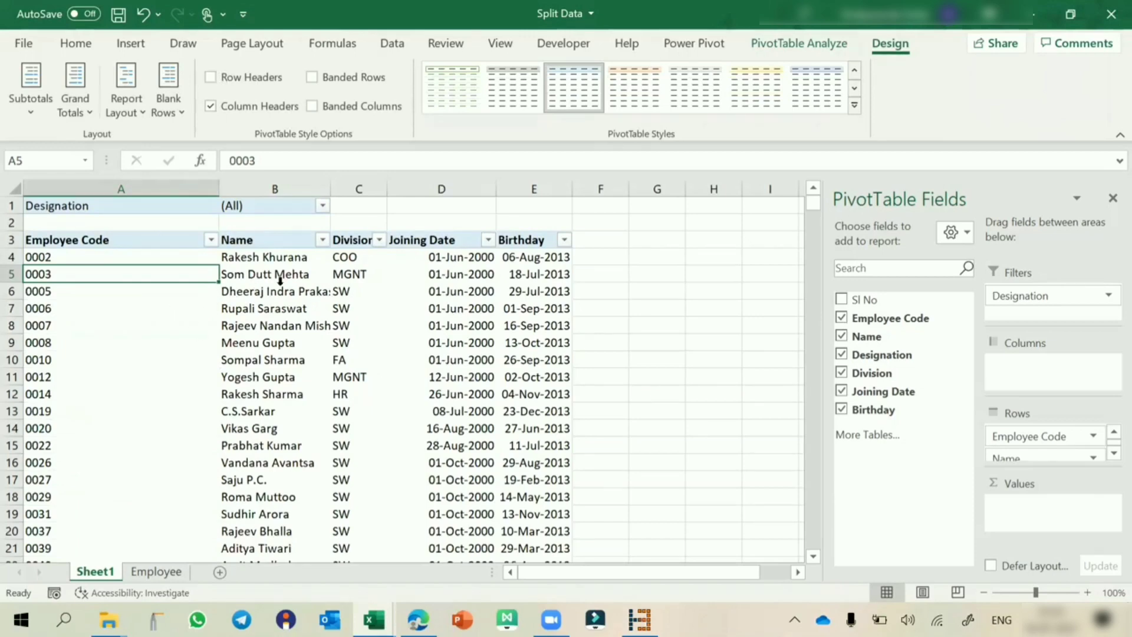
- Apply the dark blue style from the first row of the Dark group to the pivot table and try out Banded Rows
{"action": "left_click", "coordinate": [855, 105]}
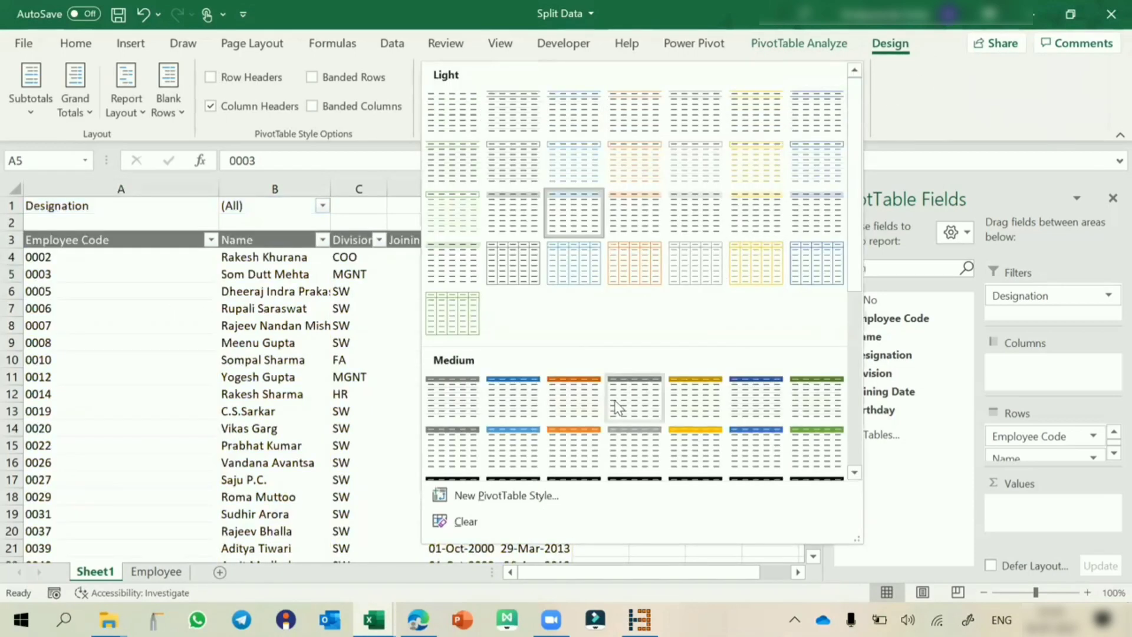
{"action": "scroll", "coordinate": [615, 406], "scroll_direction": "down", "scroll_amount": 3}
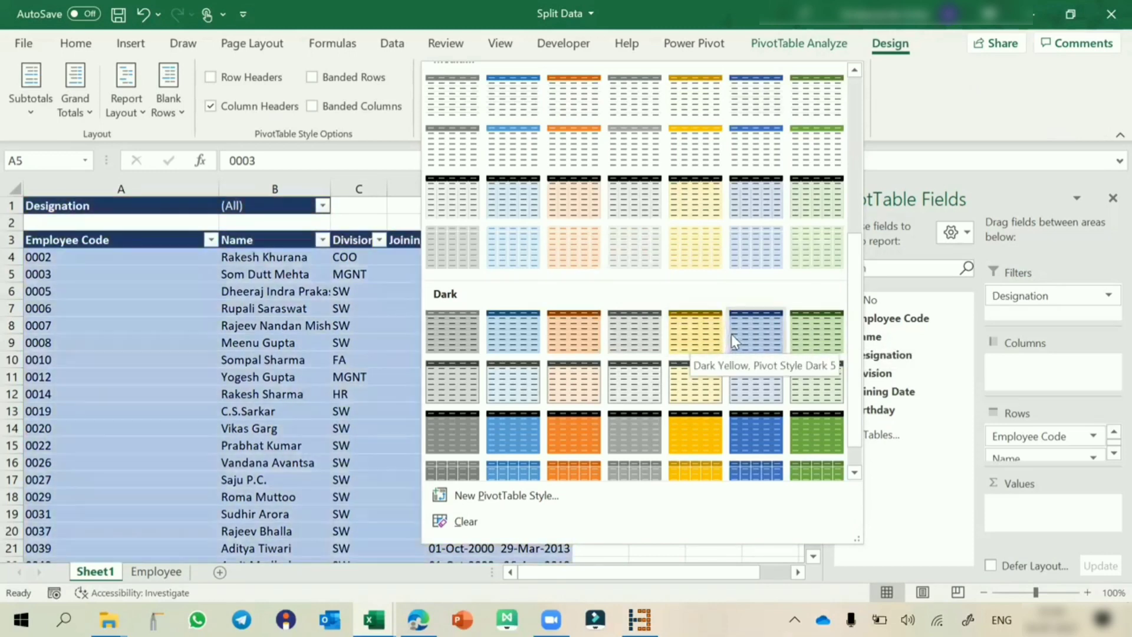
{"action": "left_click", "coordinate": [741, 333]}
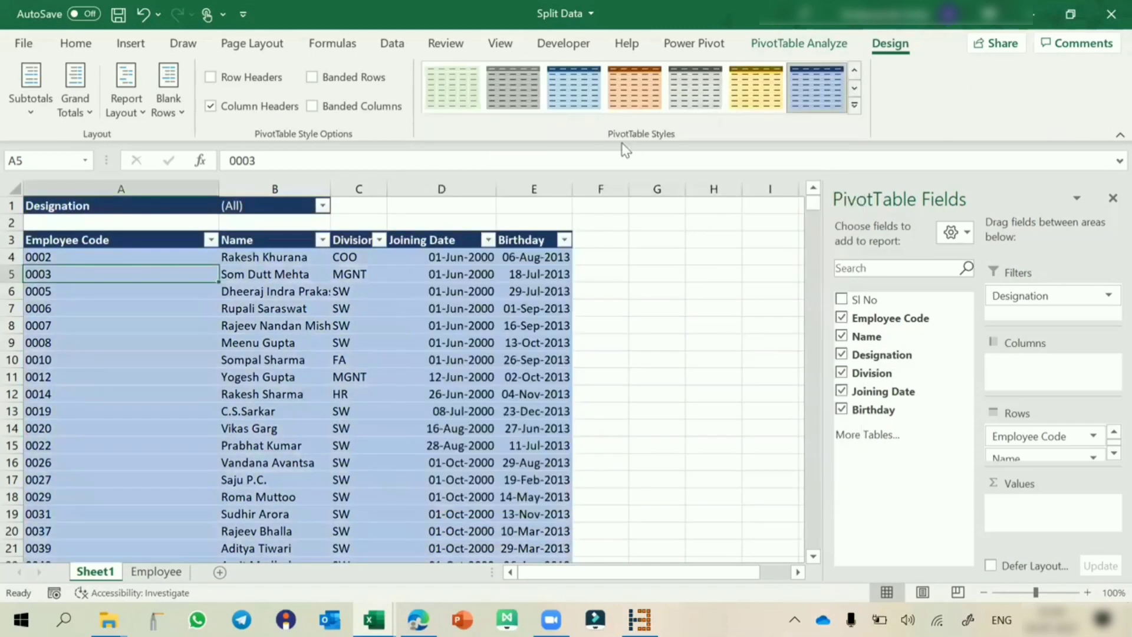
{"action": "left_click", "coordinate": [380, 79]}
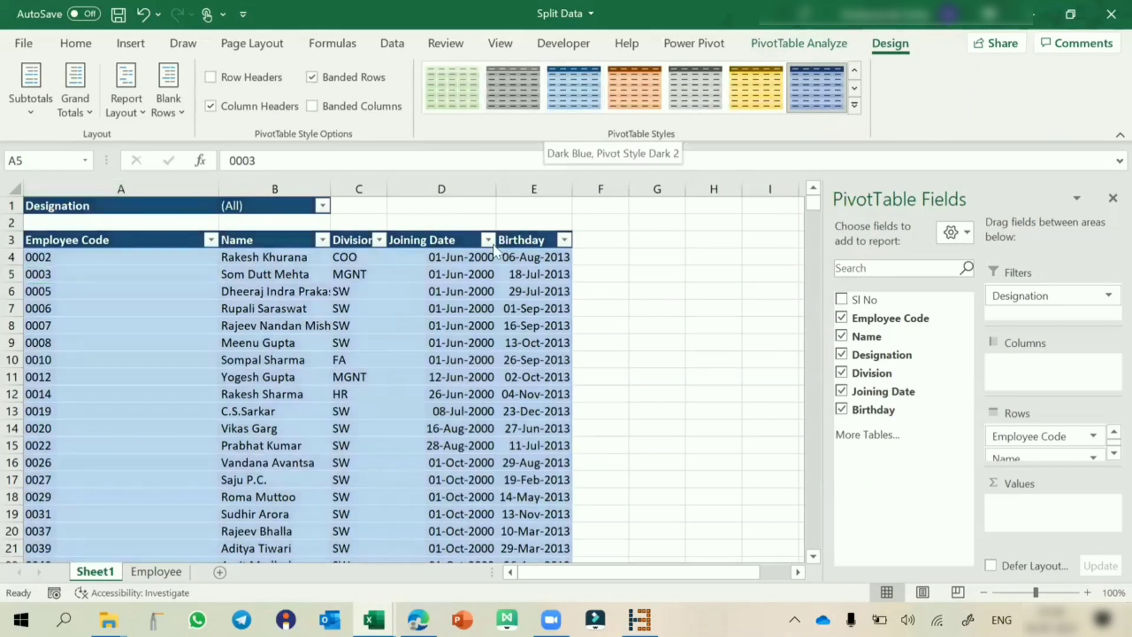
{"action": "left_click", "coordinate": [341, 76]}
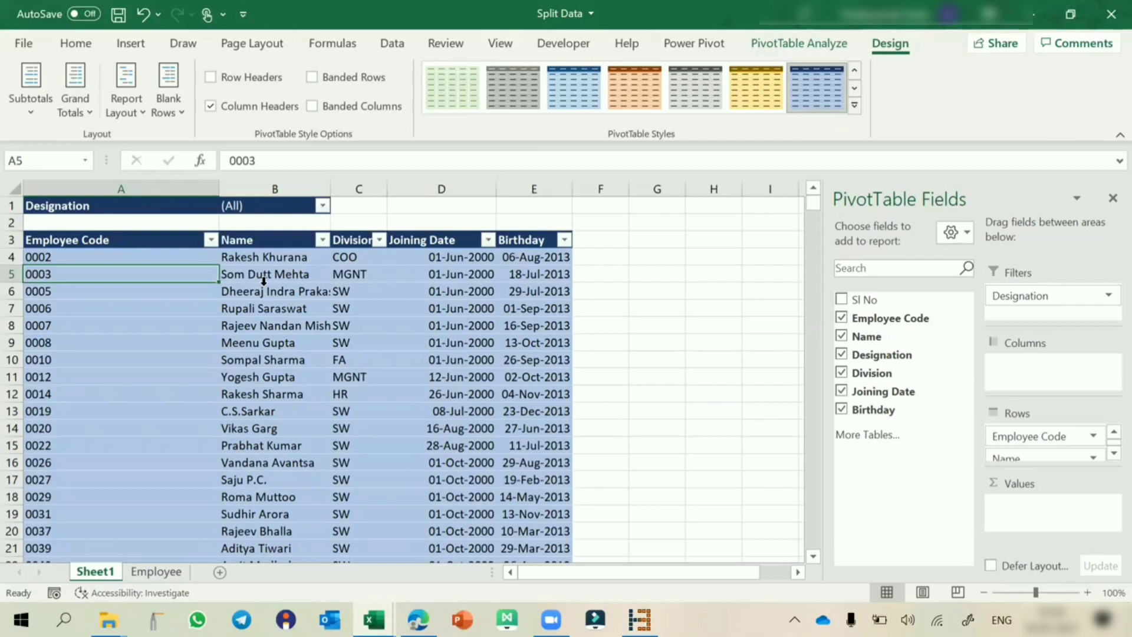
- Generate a separate sheet for each Designation using the pivot table's Show Report Filter Pages option
{"action": "left_click", "coordinate": [836, 52]}
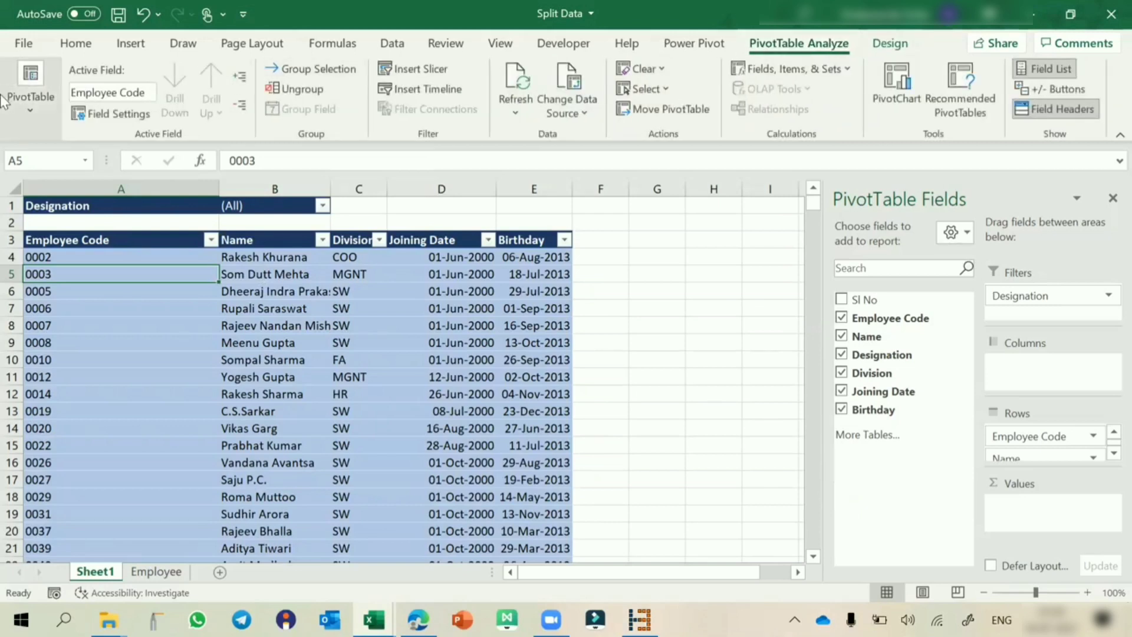
{"action": "left_click", "coordinate": [31, 109]}
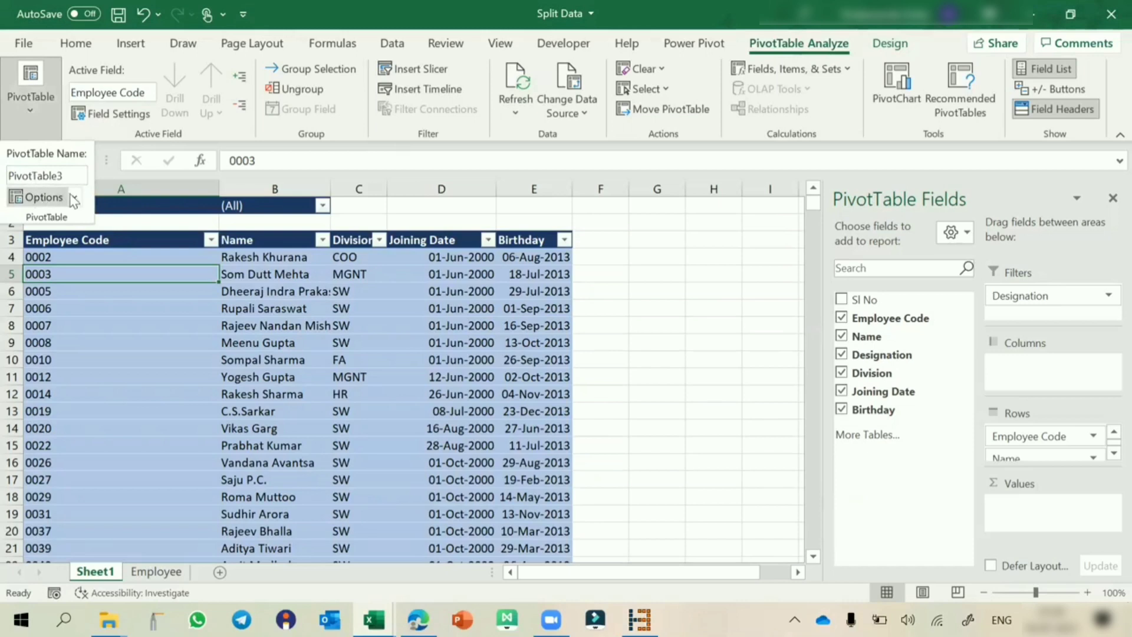
{"action": "left_click", "coordinate": [74, 200]}
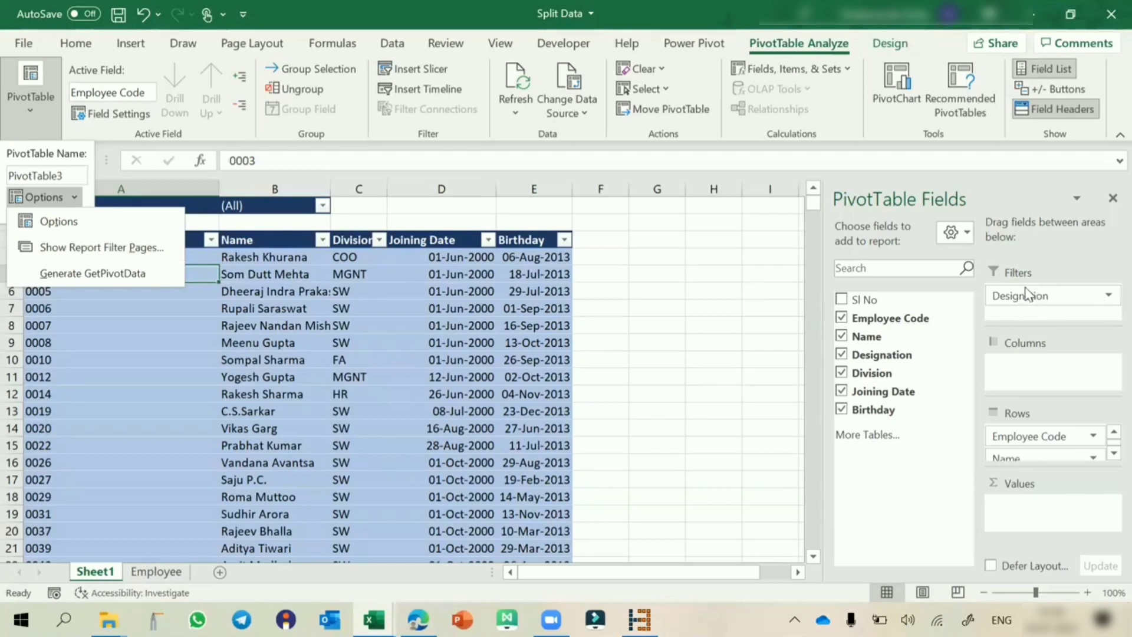
{"action": "left_click", "coordinate": [100, 250]}
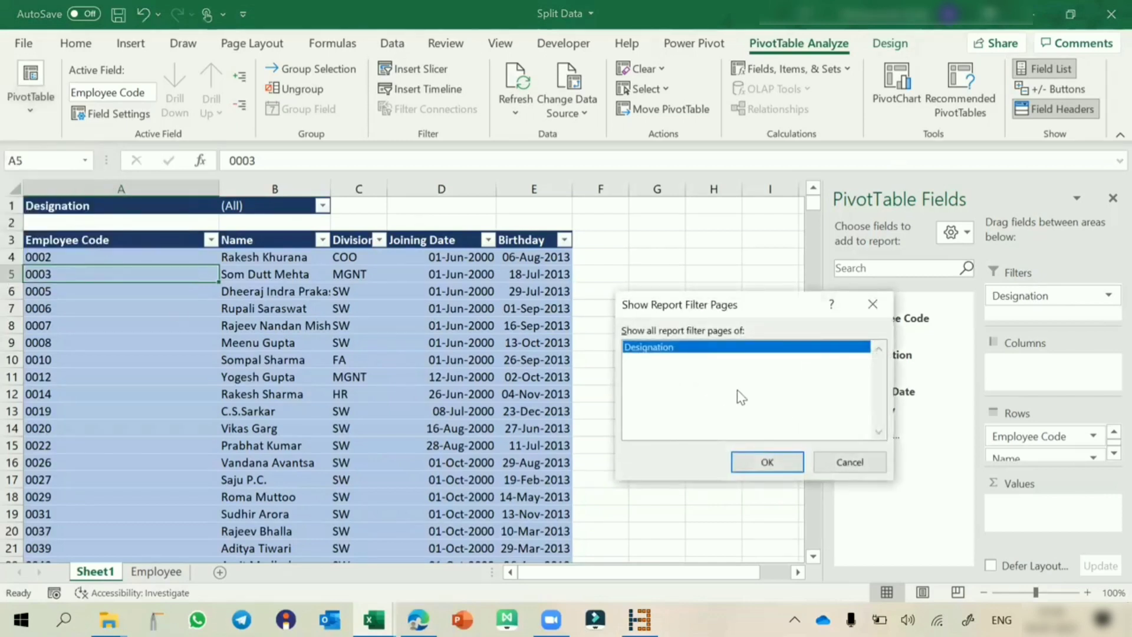
{"action": "left_click_drag", "start_coordinate": [701, 310], "coordinate": [493, 145]}
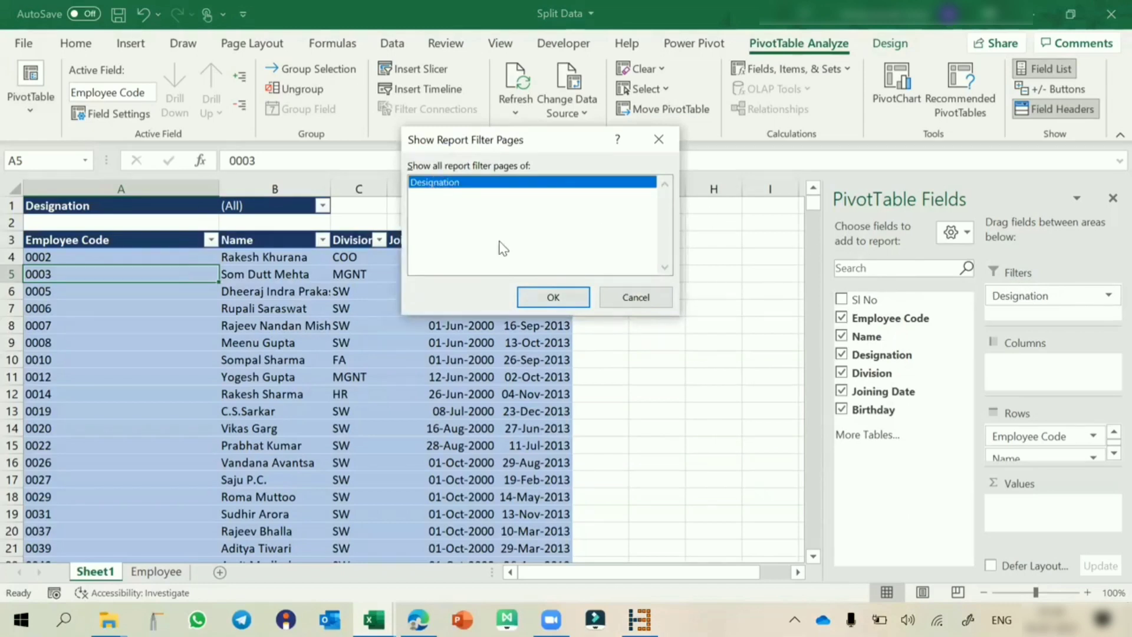
{"action": "left_click", "coordinate": [540, 294]}
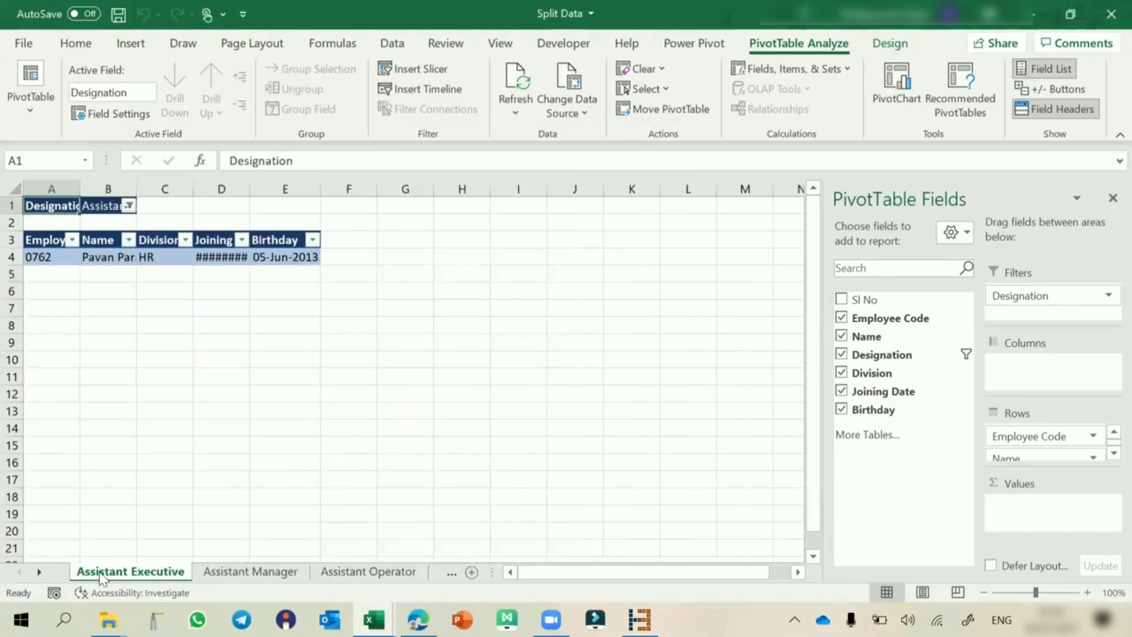
- View the Assistant Manager sheet and look along the row of designation sheets
{"action": "left_click", "coordinate": [238, 569]}
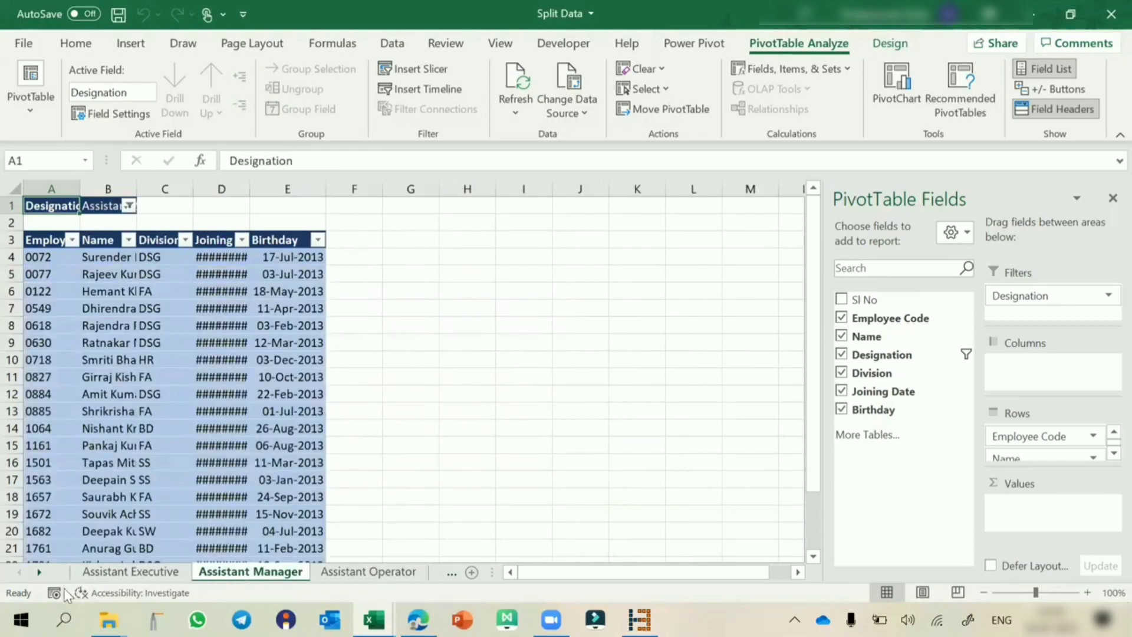
{"action": "left_click", "coordinate": [39, 572]}
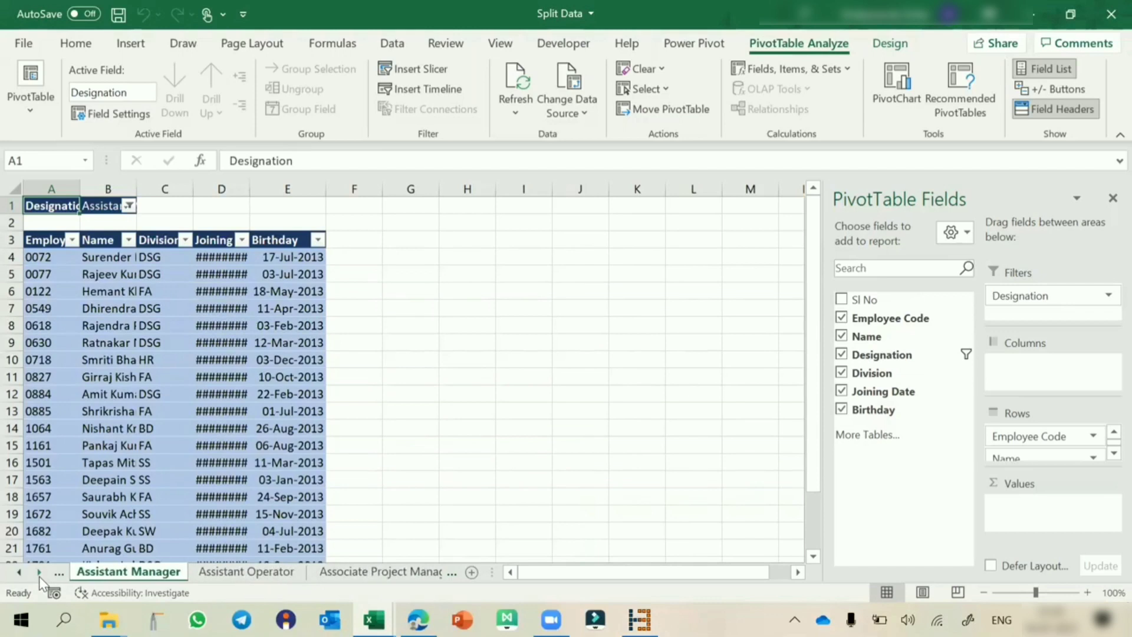
{"action": "left_click", "coordinate": [26, 573]}
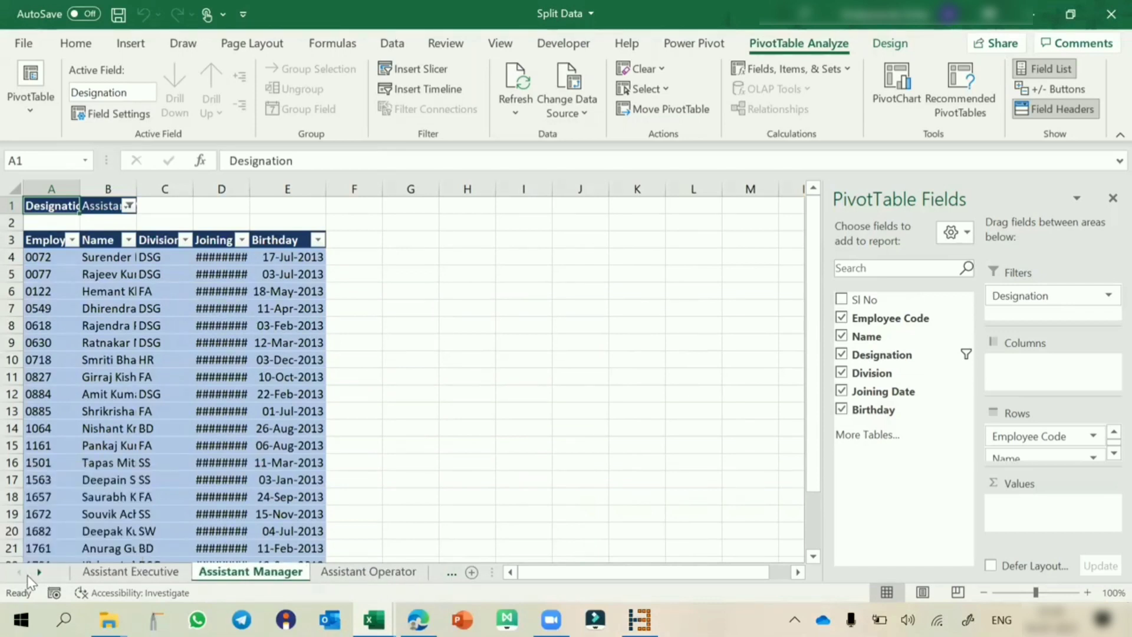
- Go to the Vice President sheet from the list of all sheets and autofit its Joining Date column
{"action": "right_click", "coordinate": [27, 575]}
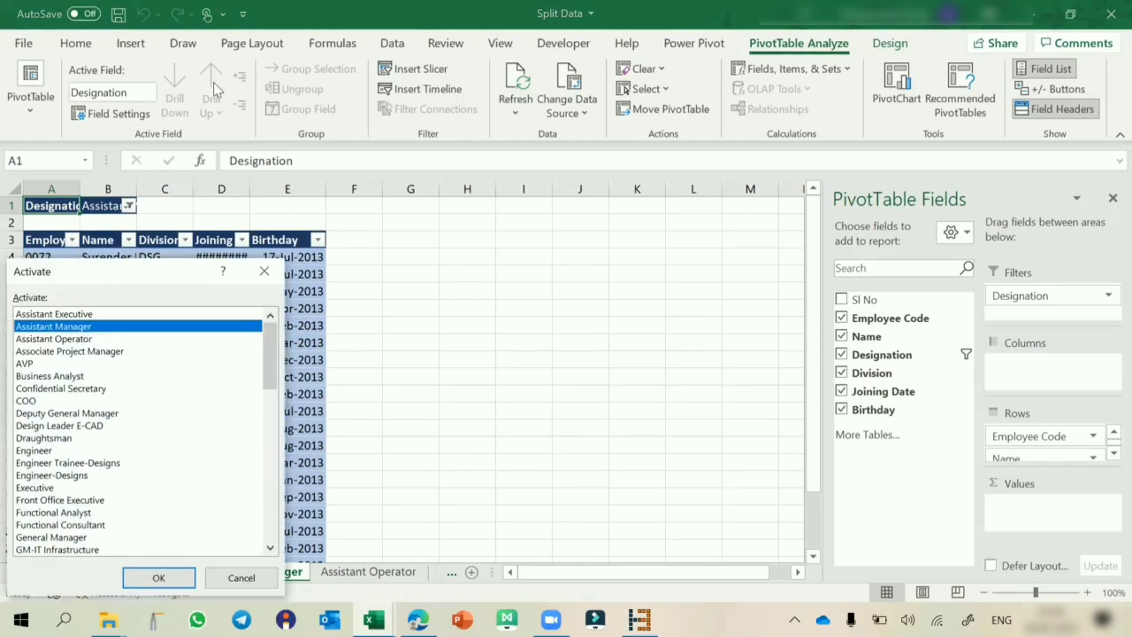
{"action": "left_click_drag", "start_coordinate": [97, 278], "coordinate": [214, 83]}
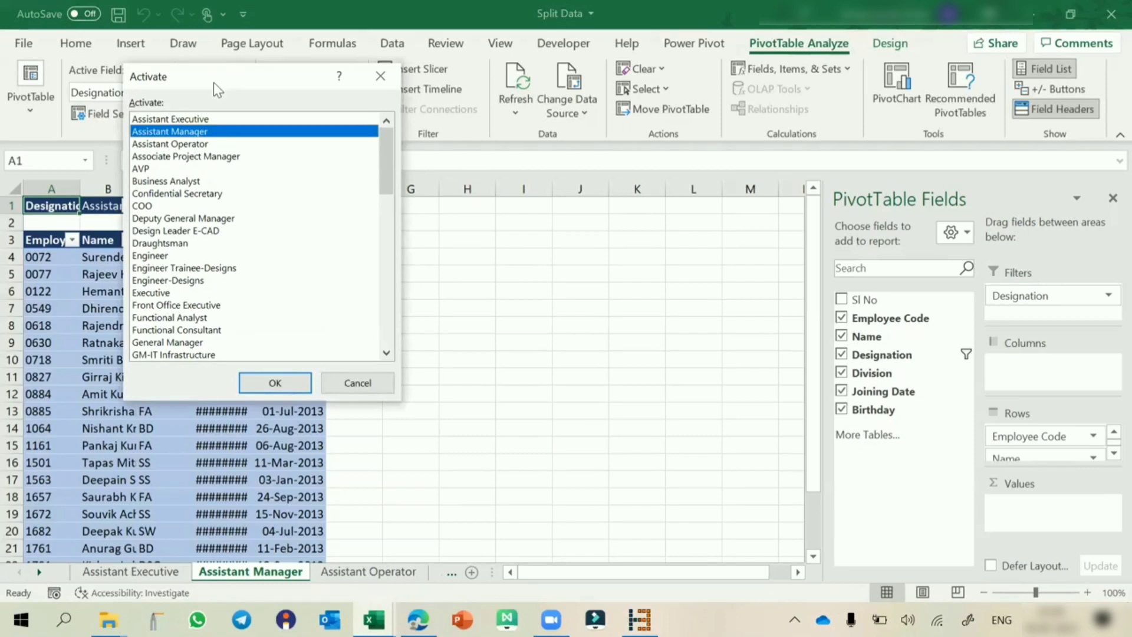
{"action": "key", "text": "Down"}
{"action": "key", "text": "Down"}
{"action": "key", "text": "Down"}
{"action": "key", "text": "Down"}
{"action": "key", "text": "Down"}
{"action": "key", "text": "Down"}
{"action": "key", "text": "Down"}
{"action": "key", "text": "Down"}
{"action": "key", "text": "Down"}
{"action": "key", "text": "Down"}
{"action": "key", "text": "Down"}
{"action": "key", "text": "Down"}
{"action": "key", "text": "Down"}
{"action": "key", "text": "Down"}
{"action": "key", "text": "Down"}
{"action": "key", "text": "Down"}
{"action": "key", "text": "Down"}
{"action": "key", "text": "Down"}
{"action": "key", "text": "Down"}
{"action": "key", "text": "Down"}
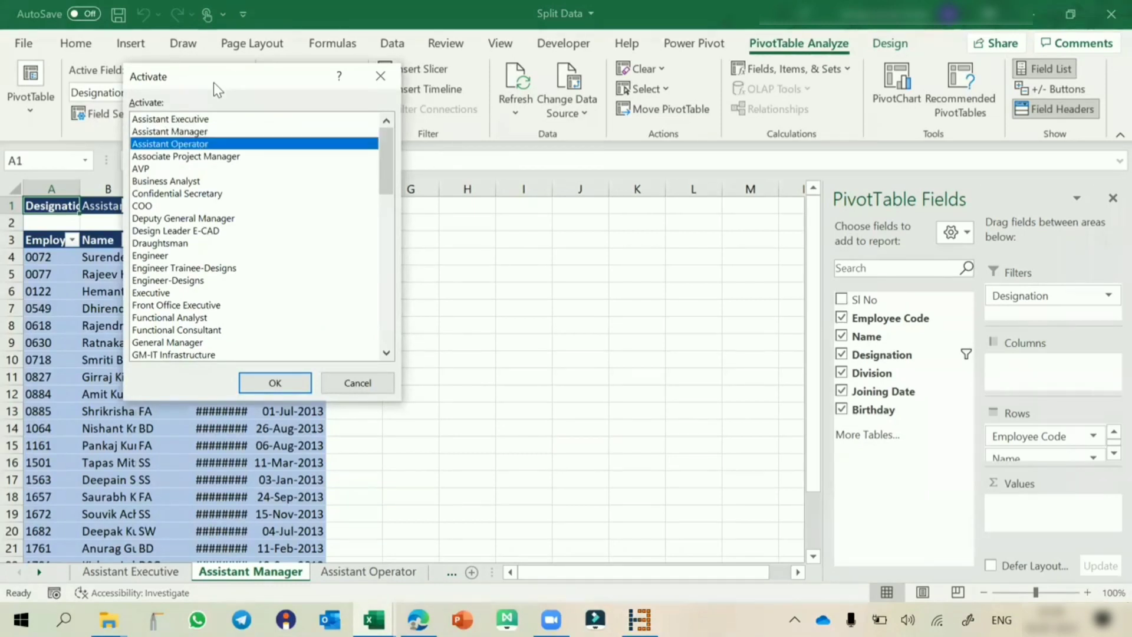
{"action": "key", "text": "Down"}
{"action": "key", "text": "Down"}
{"action": "key", "text": "Down"}
{"action": "key", "text": "Down"}
{"action": "key", "text": "Down"}
{"action": "key", "text": "Down"}
{"action": "key", "text": "Down"}
{"action": "key", "text": "Down"}
{"action": "key", "text": "Down"}
{"action": "key", "text": "Down"}
{"action": "key", "text": "Down"}
{"action": "key", "text": "Down"}
{"action": "key", "text": "Down"}
{"action": "key", "text": "Down"}
{"action": "key", "text": "Down"}
{"action": "key", "text": "Down"}
{"action": "key", "text": "Down"}
{"action": "key", "text": "Down"}
{"action": "key", "text": "Down"}
{"action": "key", "text": "Down"}
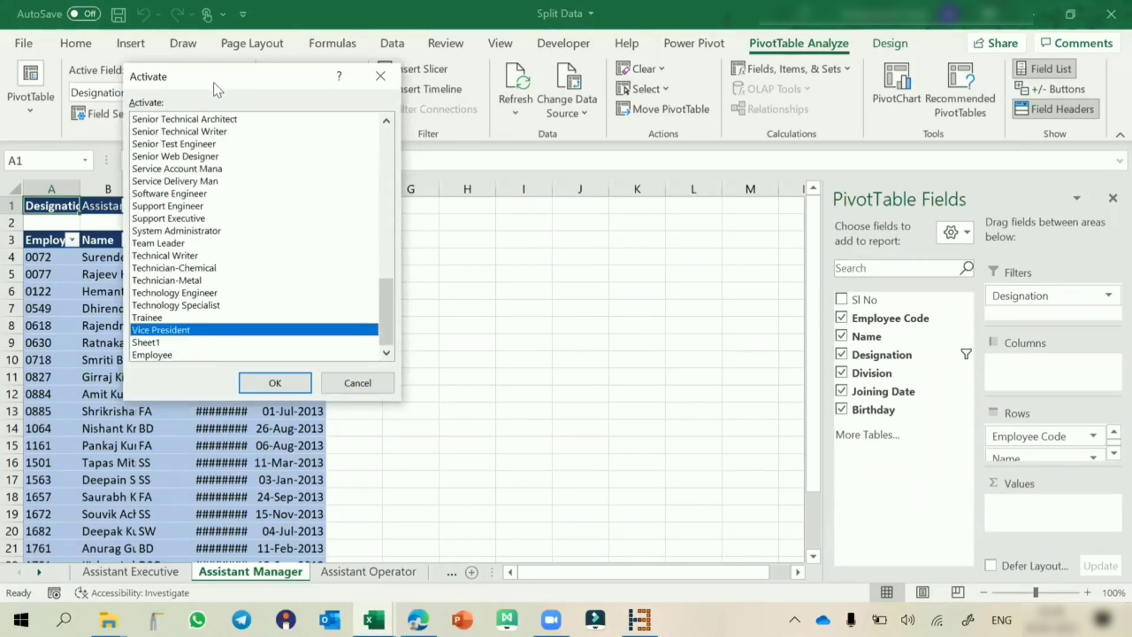
{"action": "key", "text": "Return"}
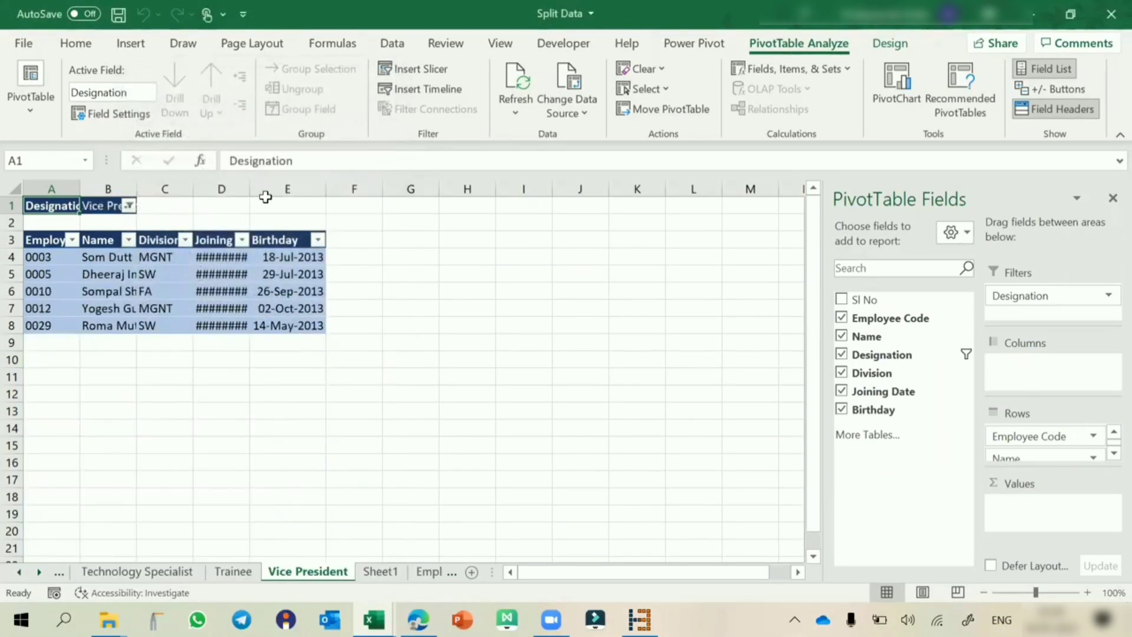
{"action": "double_click", "coordinate": [250, 188]}
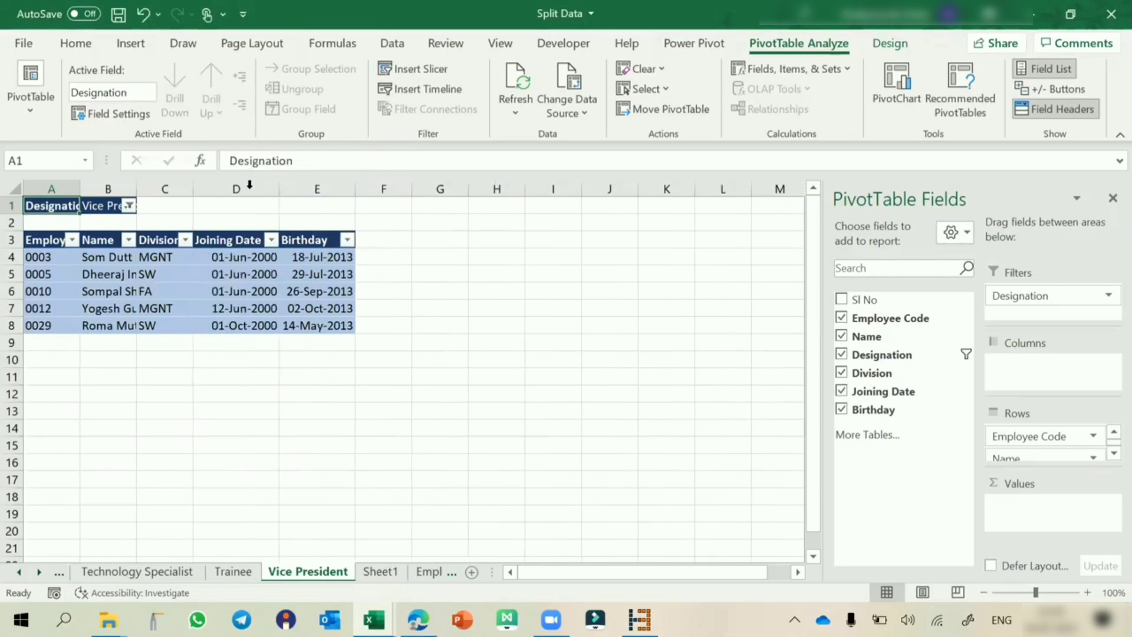
- Check the Employee source sheet, move the Vice President sheet ahead of Trainee and select its first employee name
{"action": "left_click", "coordinate": [423, 574]}
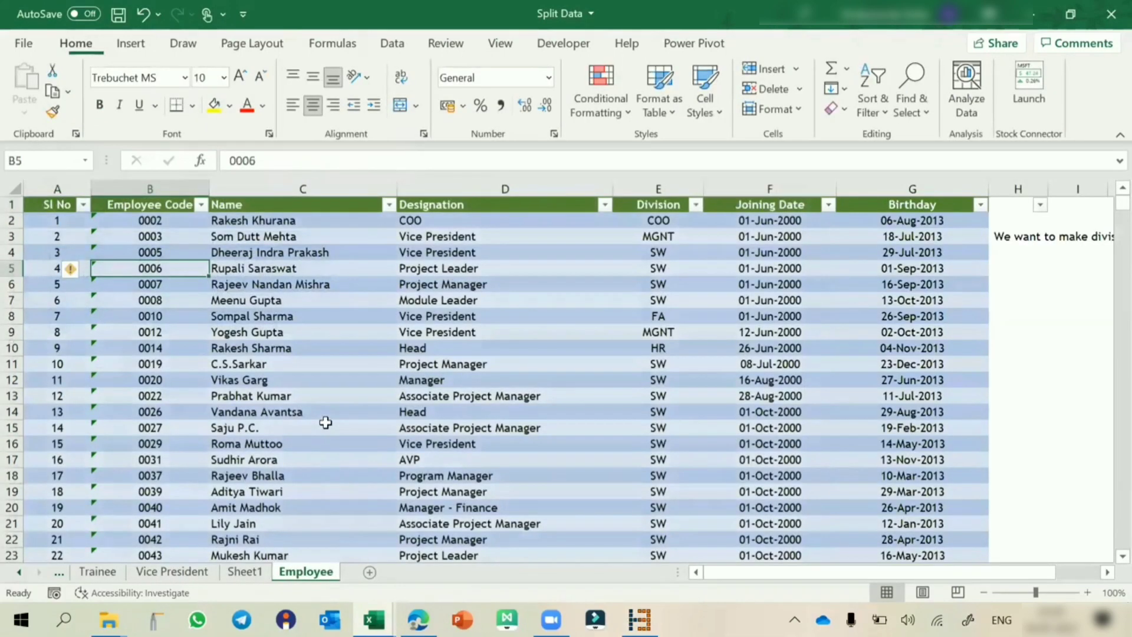
{"action": "left_click", "coordinate": [175, 580]}
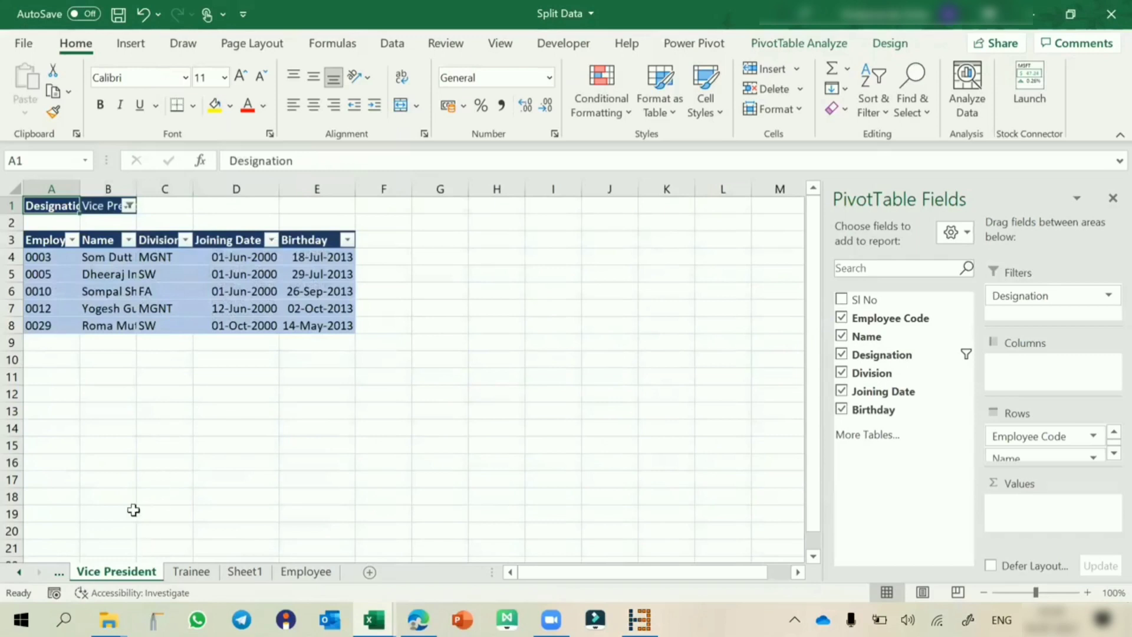
{"action": "left_click", "coordinate": [106, 259]}
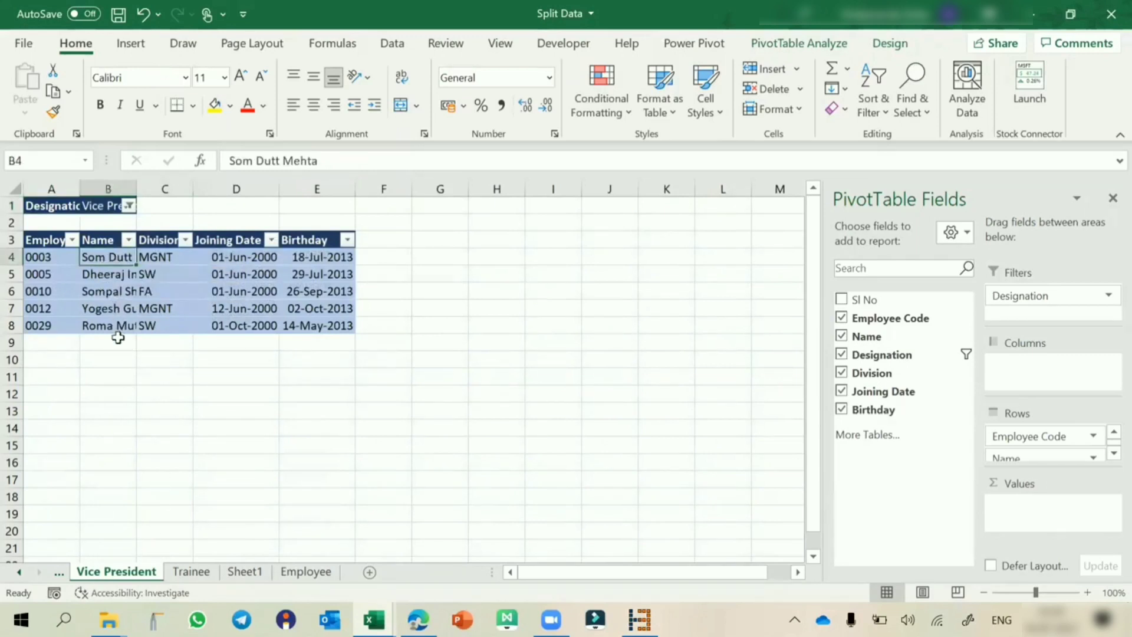
- Change the designation in cell D79 of the Employee sheet to Vice President
{"action": "left_click", "coordinate": [314, 571]}
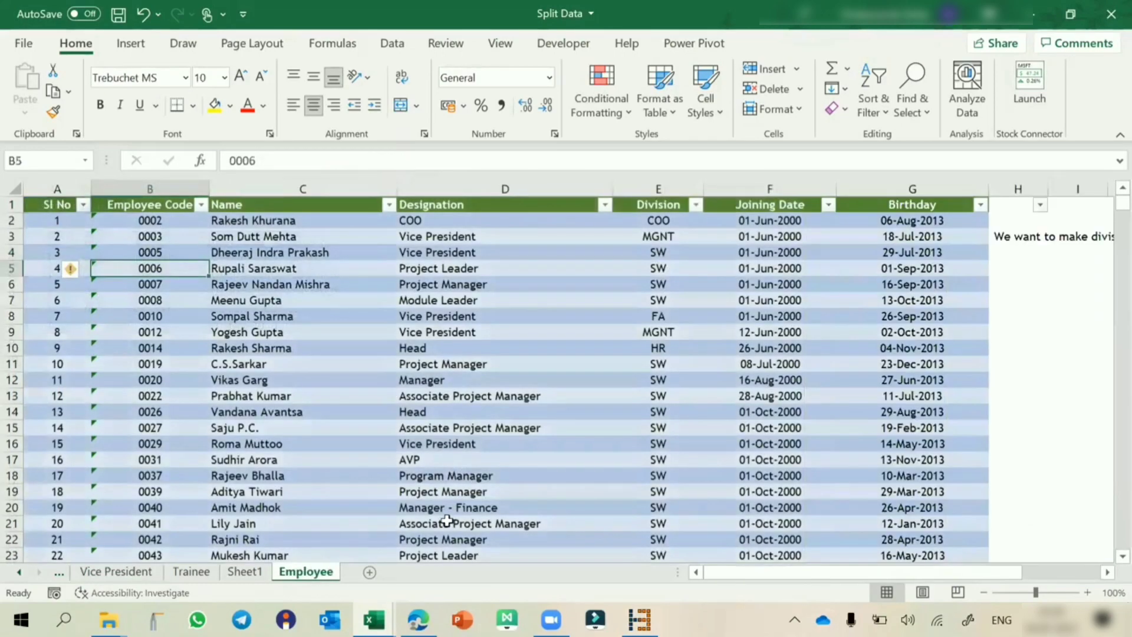
{"action": "scroll", "coordinate": [447, 521], "scroll_direction": "down", "scroll_amount": 20}
{"action": "left_click", "coordinate": [455, 428]}
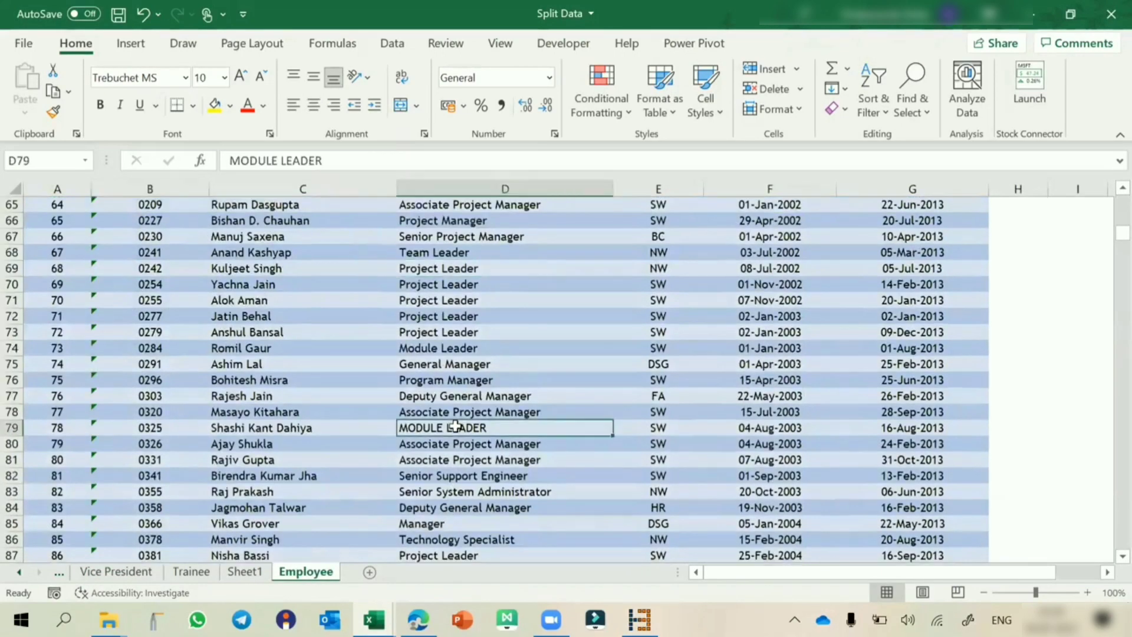
{"action": "type", "text": "Vice President"}
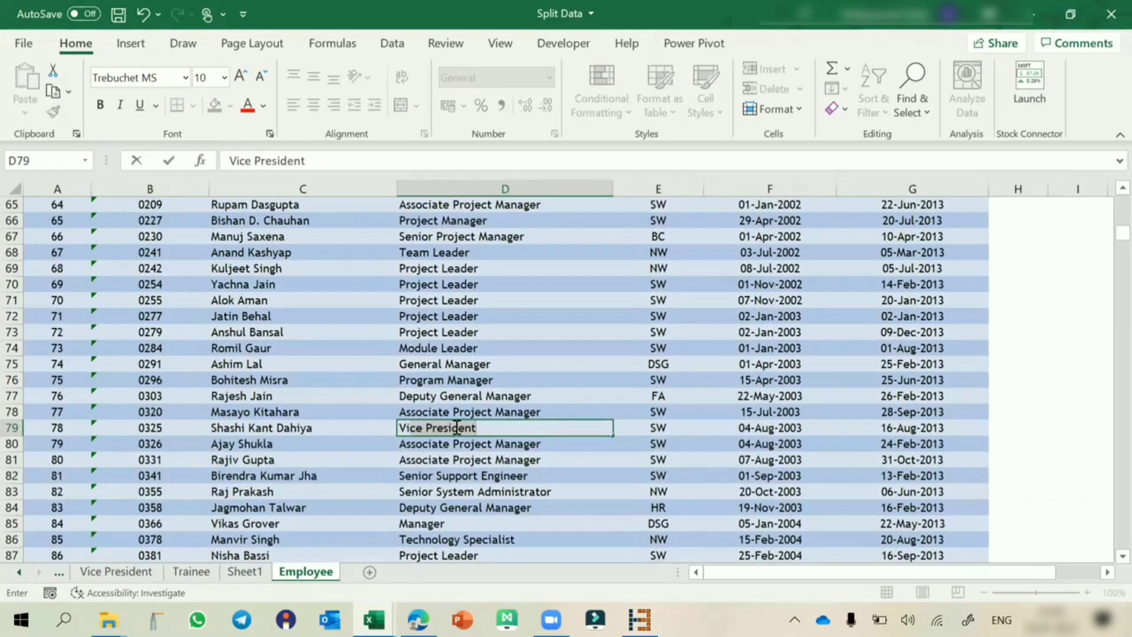
{"action": "key", "text": "Return"}
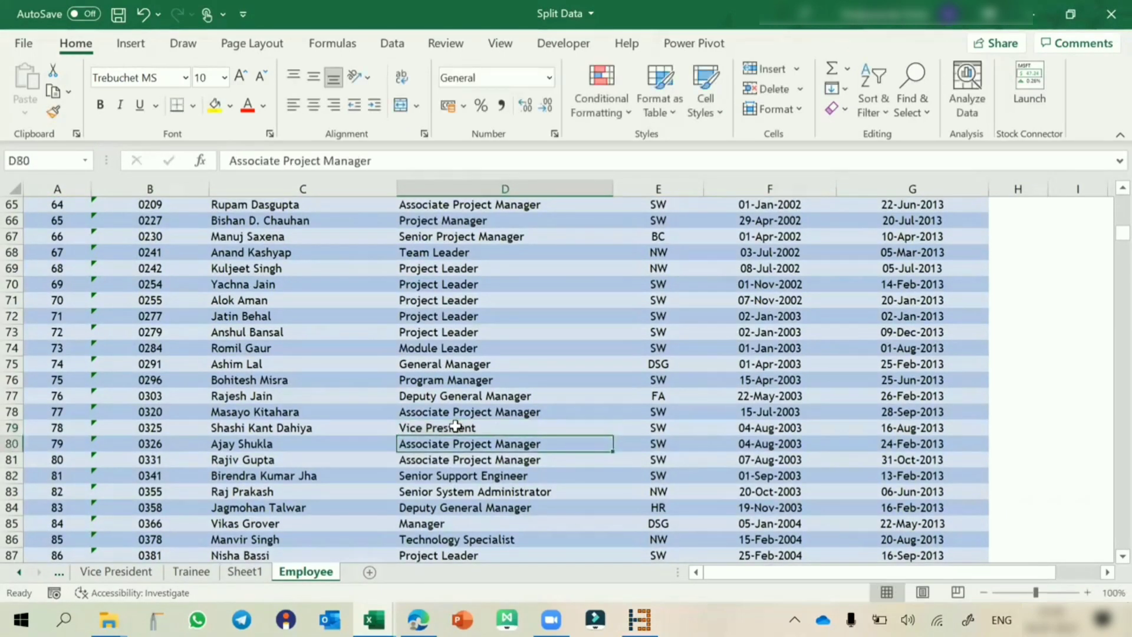
- Refresh all the workbook's pivot tables and autofit the Name column on the Vice President sheet
{"action": "left_click", "coordinate": [392, 47]}
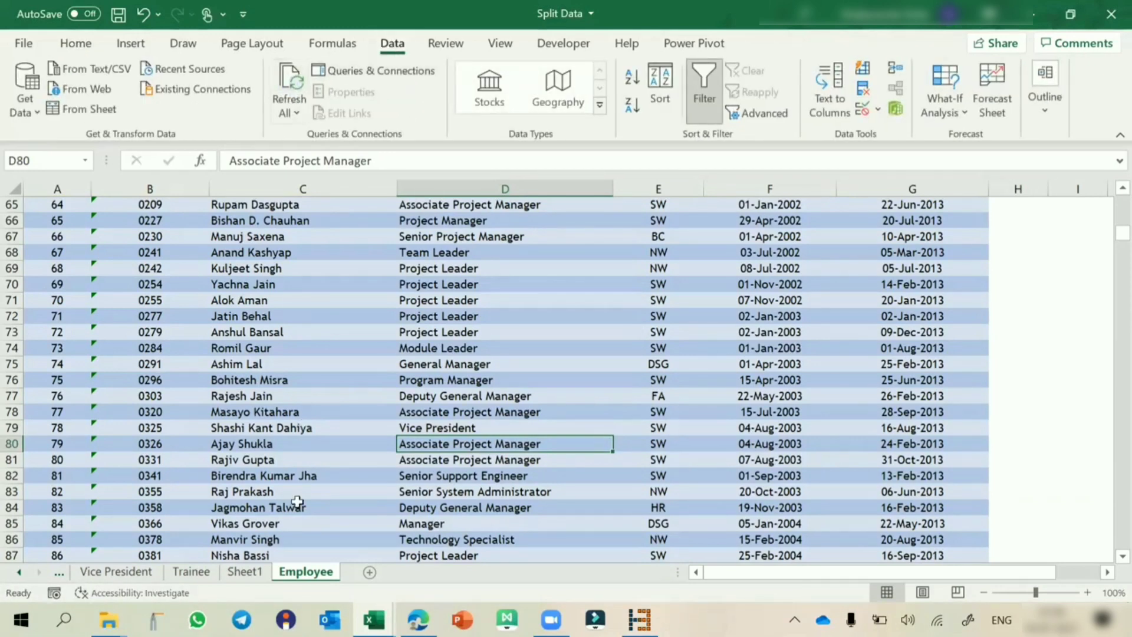
{"action": "left_click", "coordinate": [126, 575]}
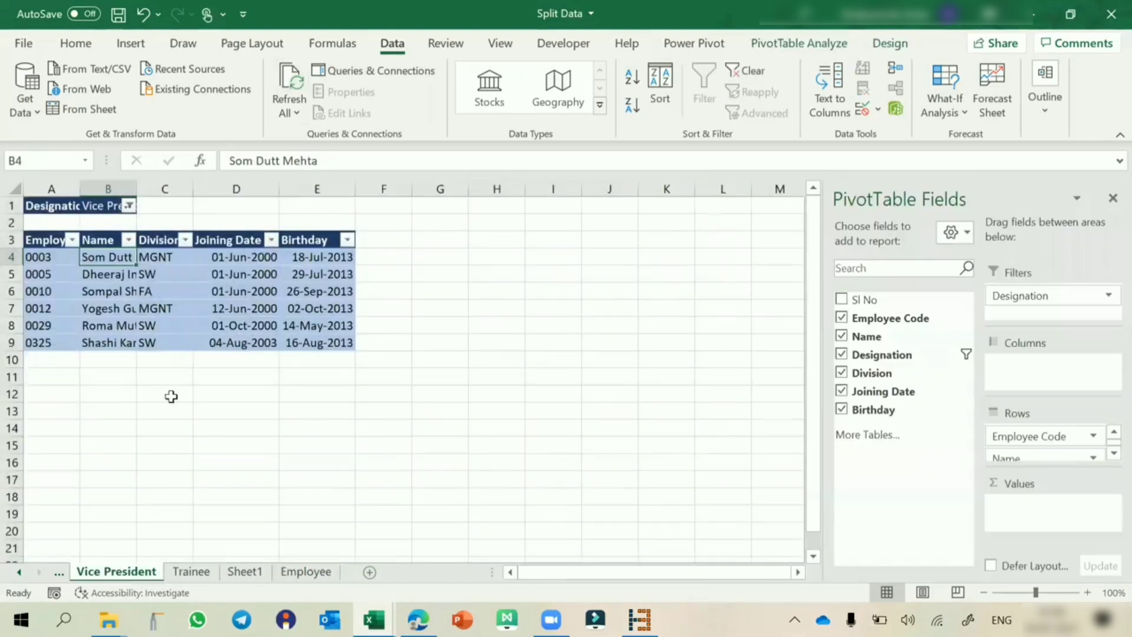
{"action": "left_click", "coordinate": [107, 348]}
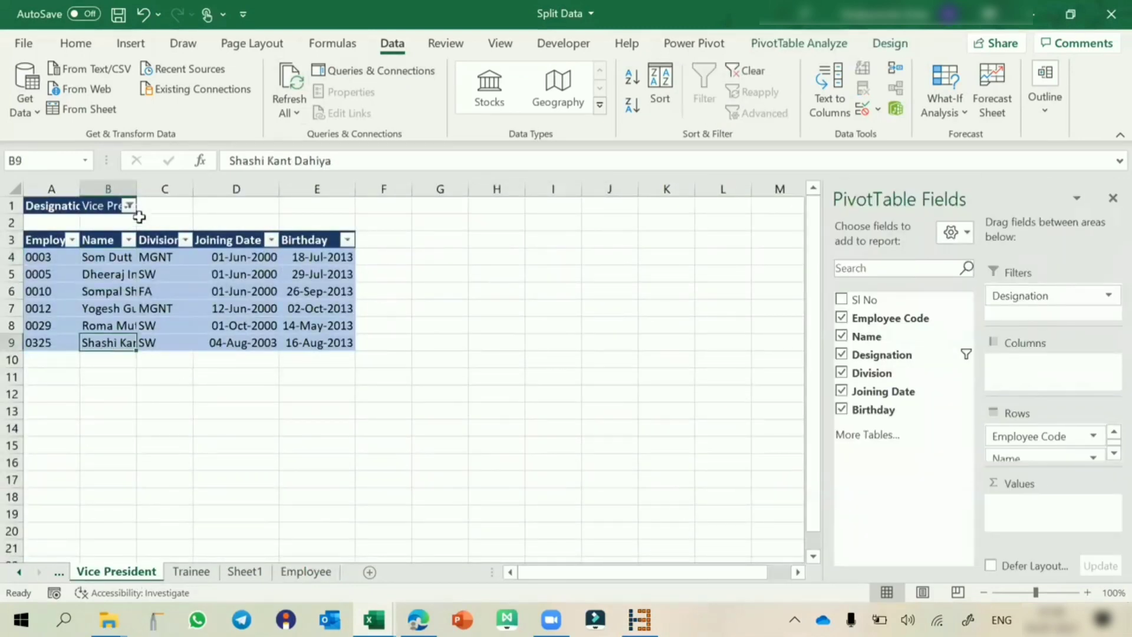
{"action": "double_click", "coordinate": [136, 186]}
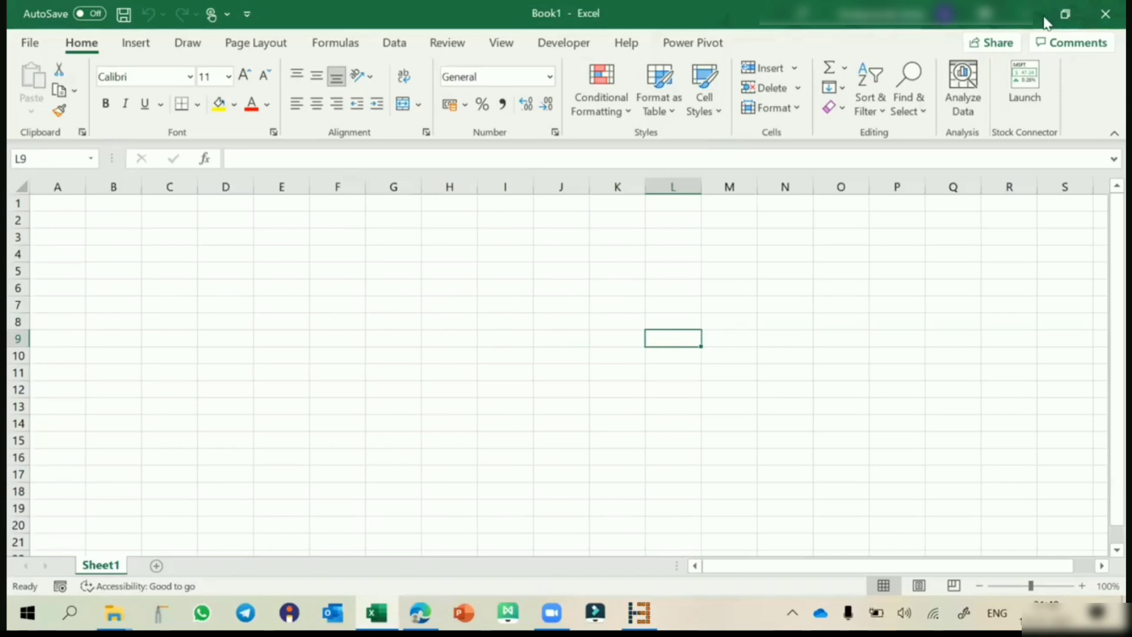
- Bring up the Quewe wise Issue count (11-12) workbook and examine its list of monthly sheets and its data columns
{"action": "left_click", "coordinate": [1046, 23]}
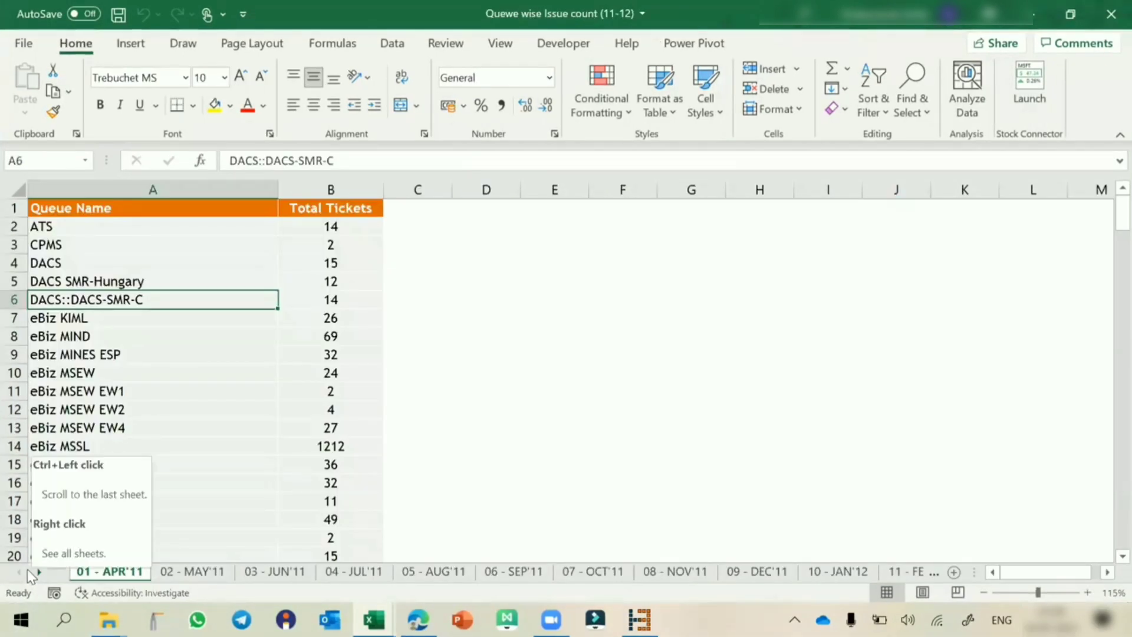
{"action": "right_click", "coordinate": [27, 569]}
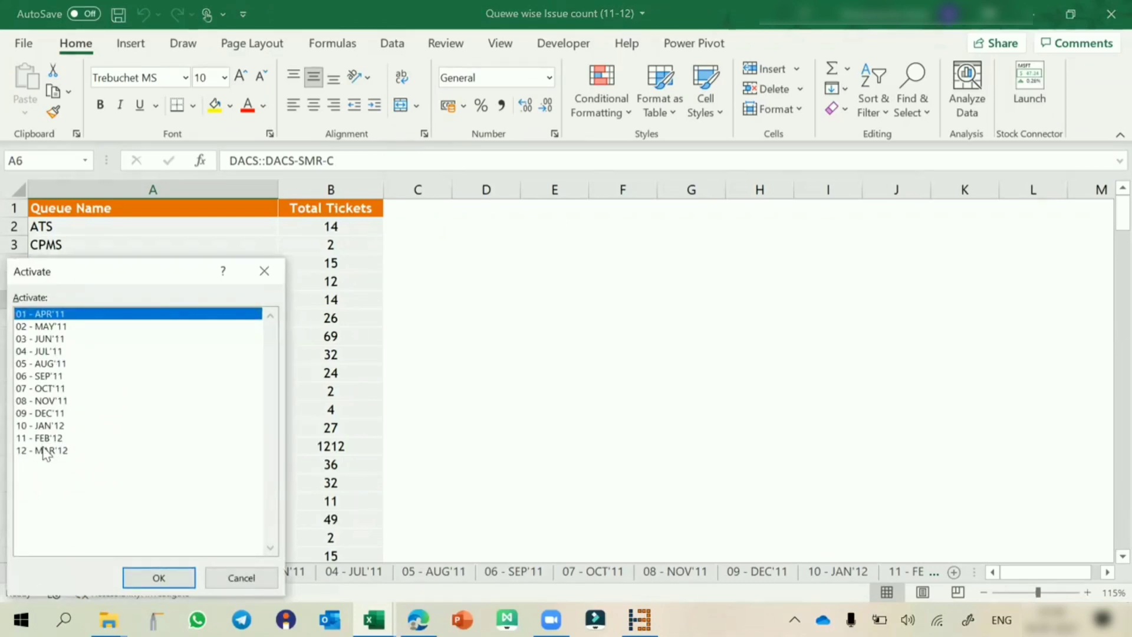
{"action": "left_click", "coordinate": [263, 271]}
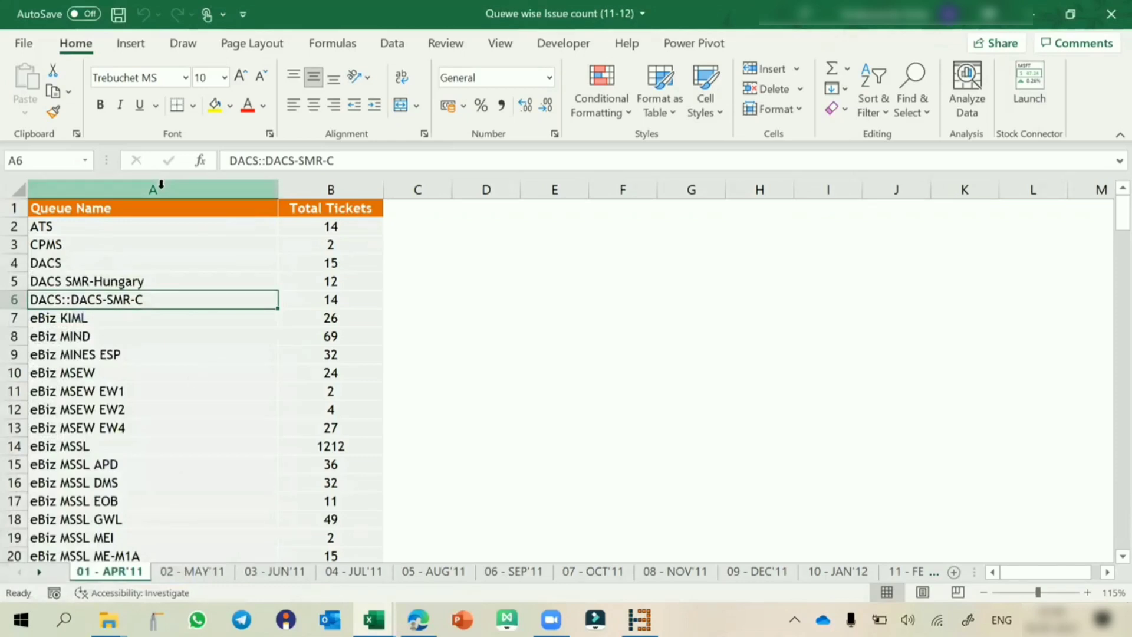
{"action": "left_click", "coordinate": [161, 185]}
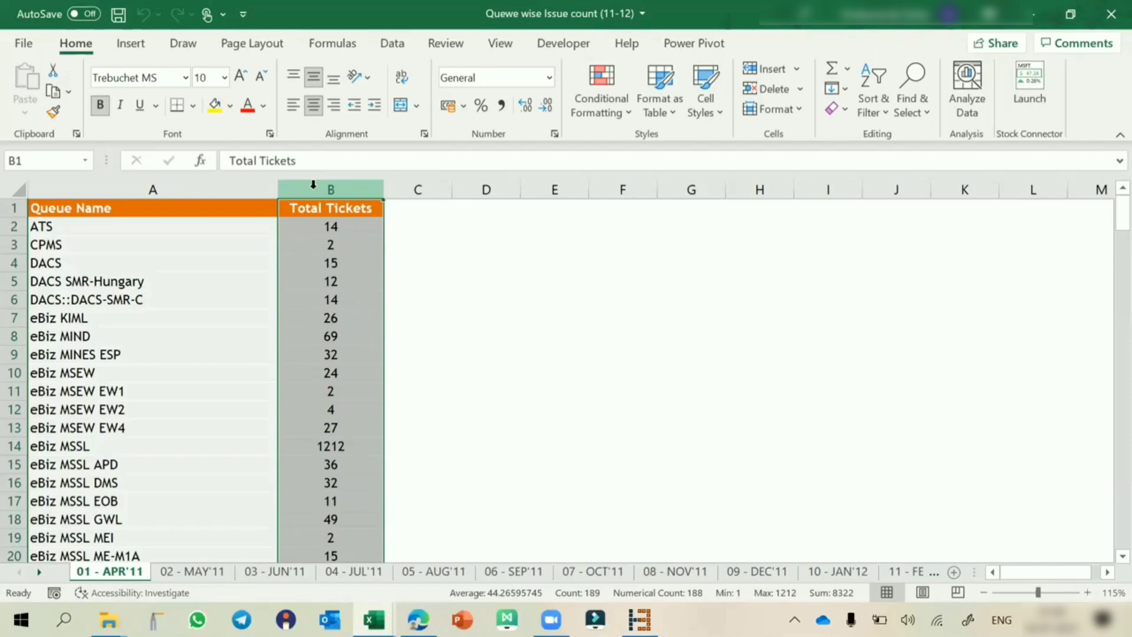
- Compare the Queue Name and Total Tickets columns across the April, May, July, August and September 2011 sheets
{"action": "left_click", "coordinate": [224, 447]}
{"action": "left_click", "coordinate": [178, 571]}
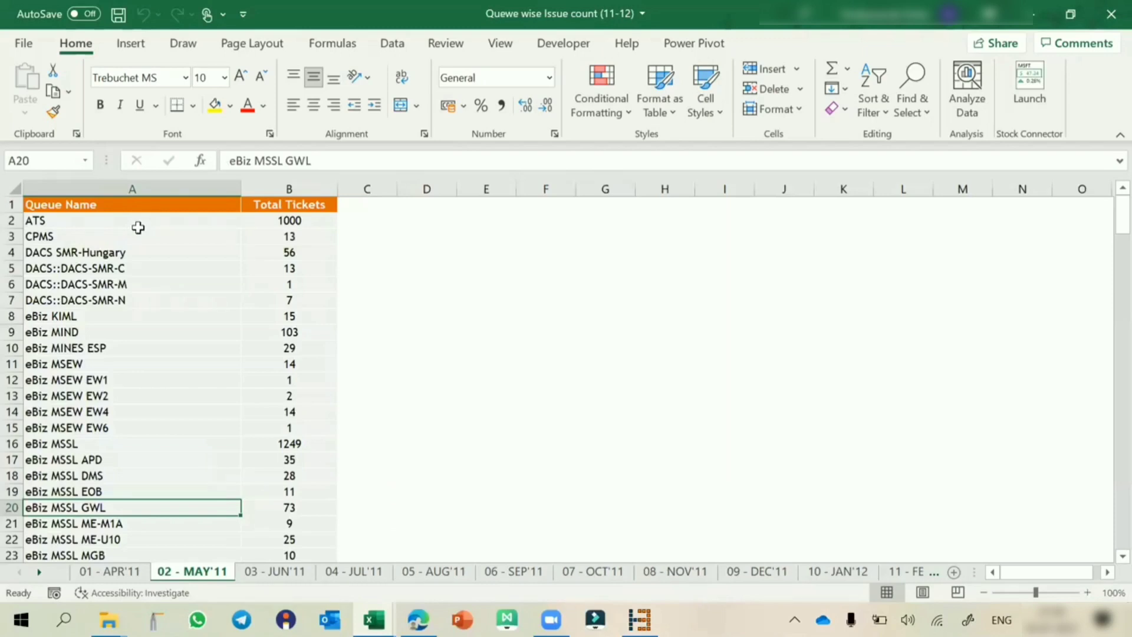
{"action": "left_click", "coordinate": [111, 572]}
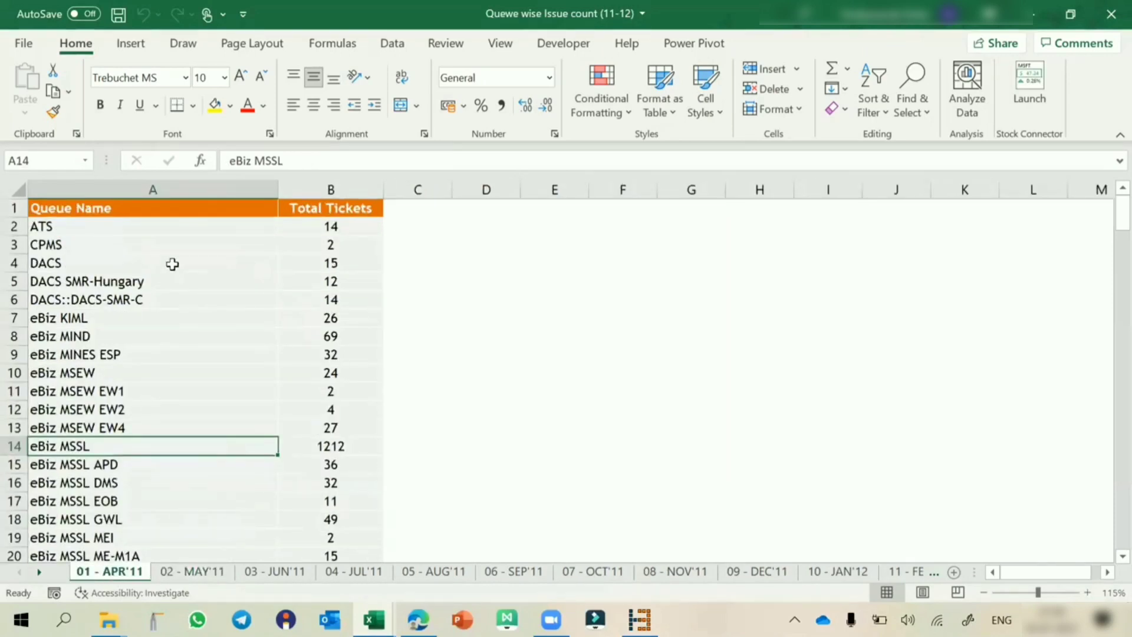
{"action": "left_click", "coordinate": [177, 184]}
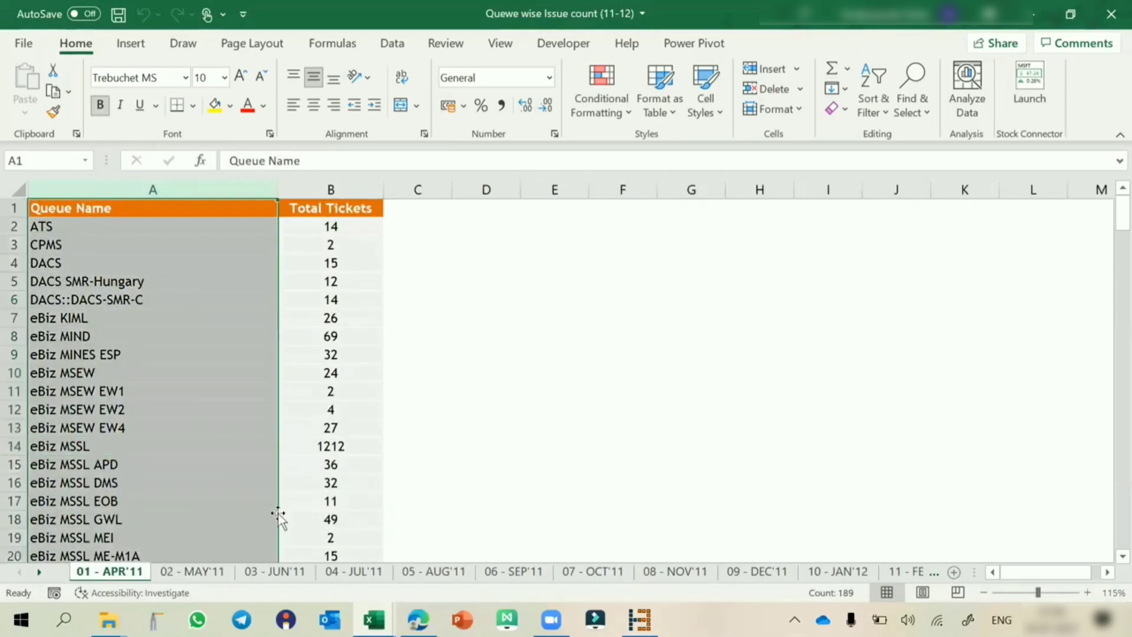
{"action": "left_click", "coordinate": [333, 574]}
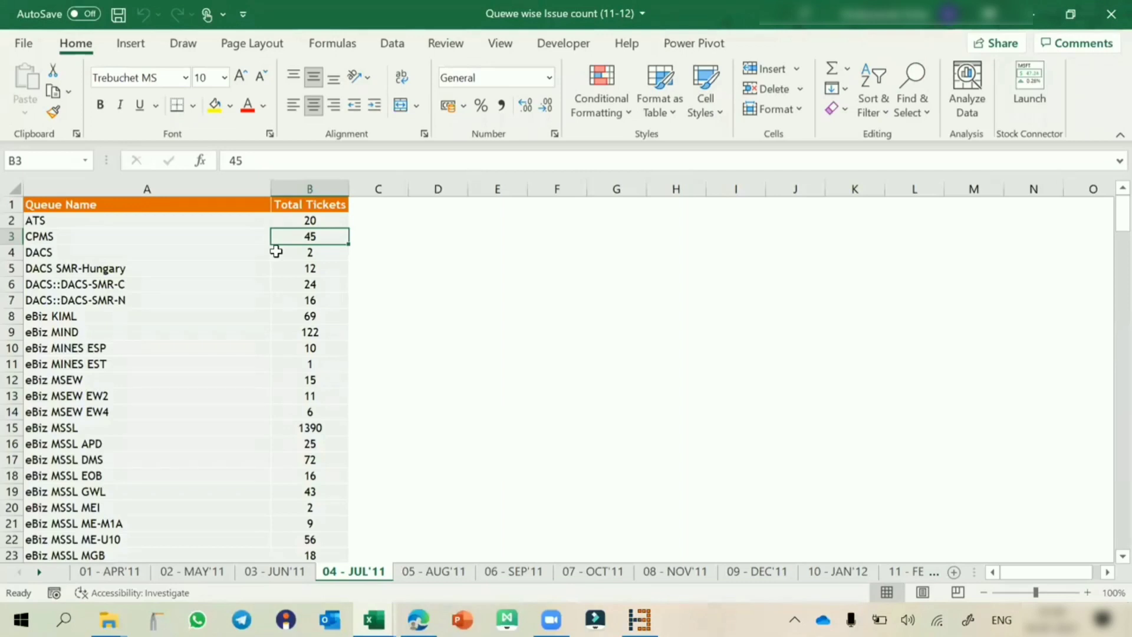
{"action": "left_click", "coordinate": [200, 281]}
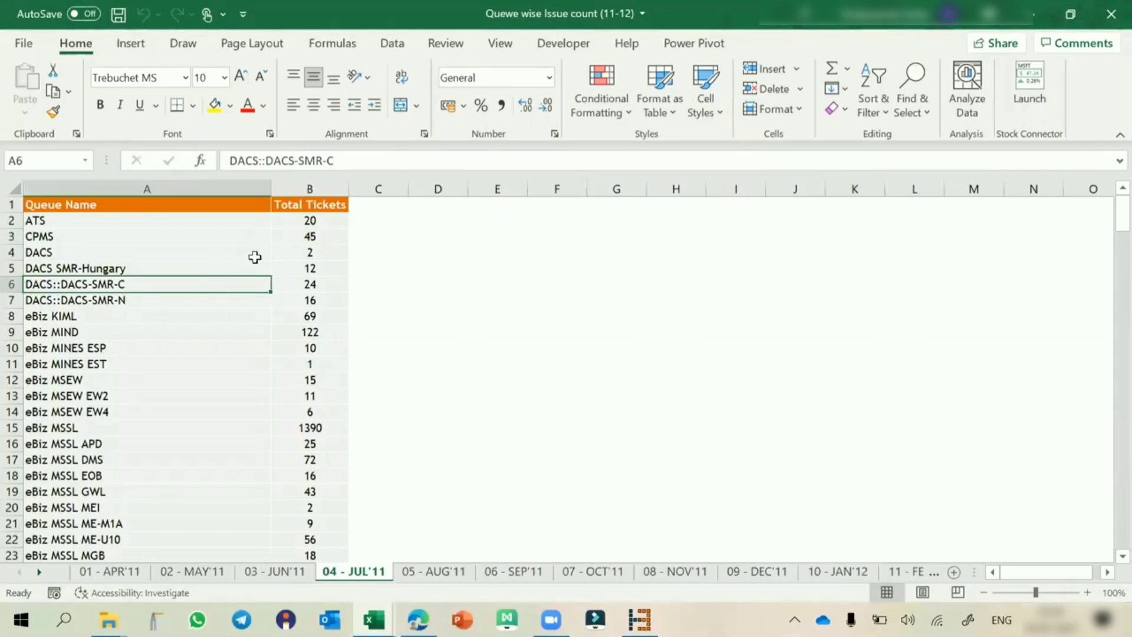
{"action": "left_click", "coordinate": [311, 188]}
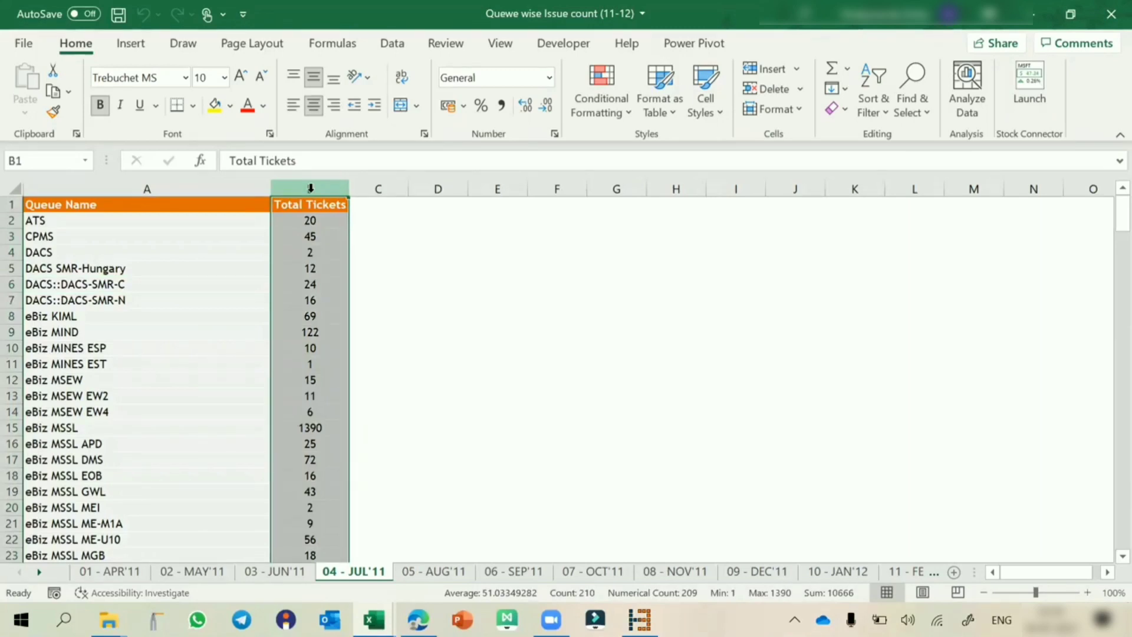
{"action": "left_click", "coordinate": [168, 182]}
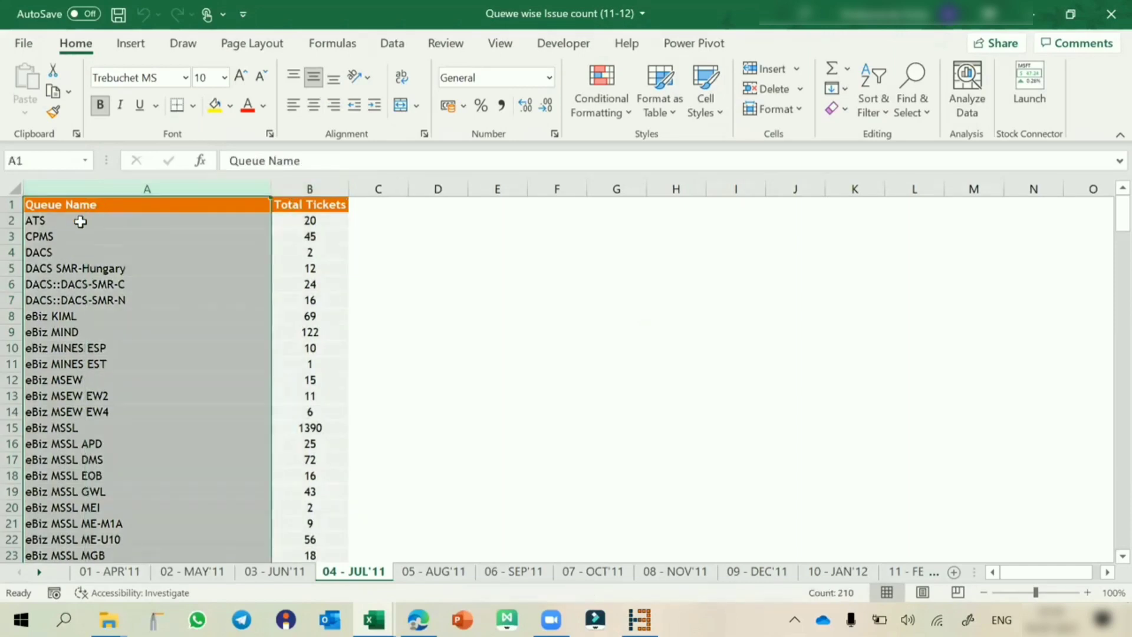
{"action": "left_click", "coordinate": [81, 222]}
{"action": "left_click", "coordinate": [311, 220]}
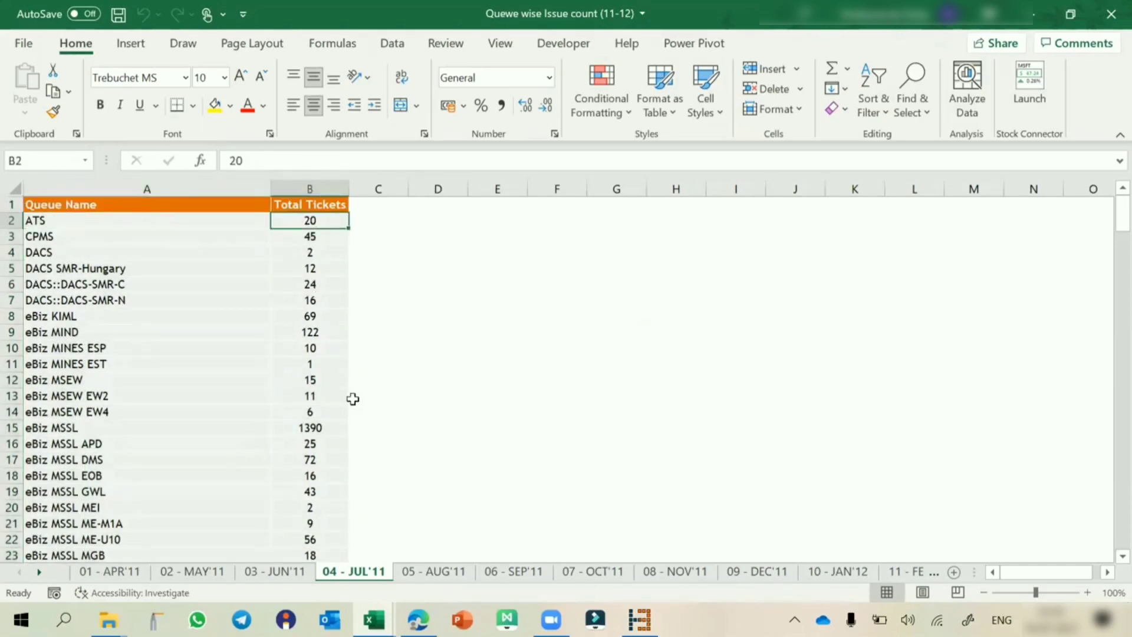
{"action": "left_click", "coordinate": [460, 573]}
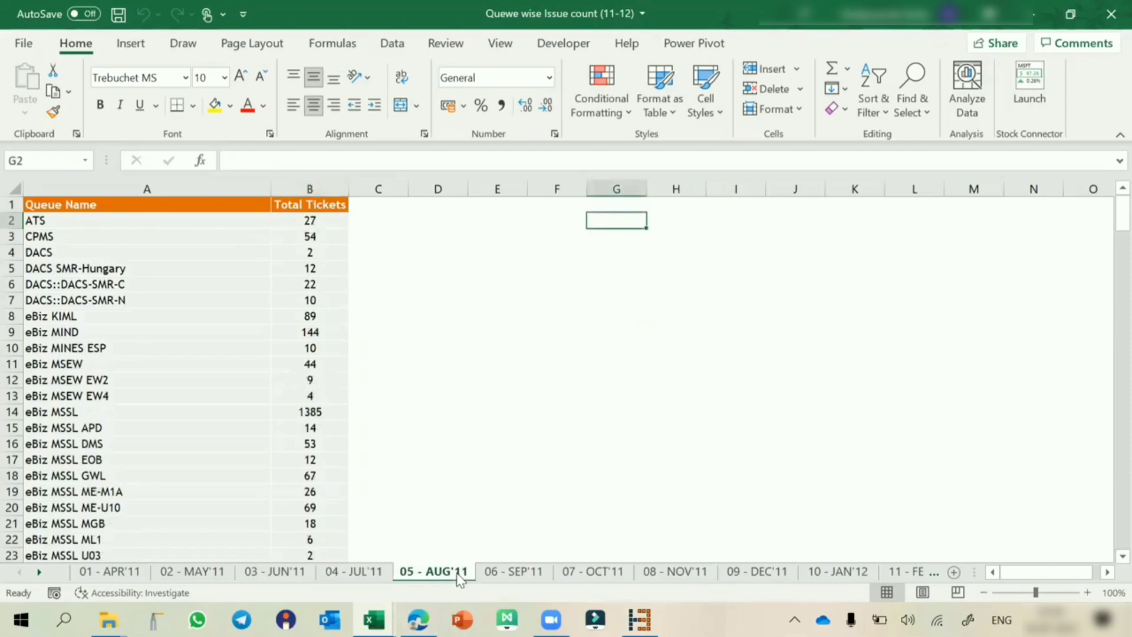
{"action": "left_click", "coordinate": [302, 223]}
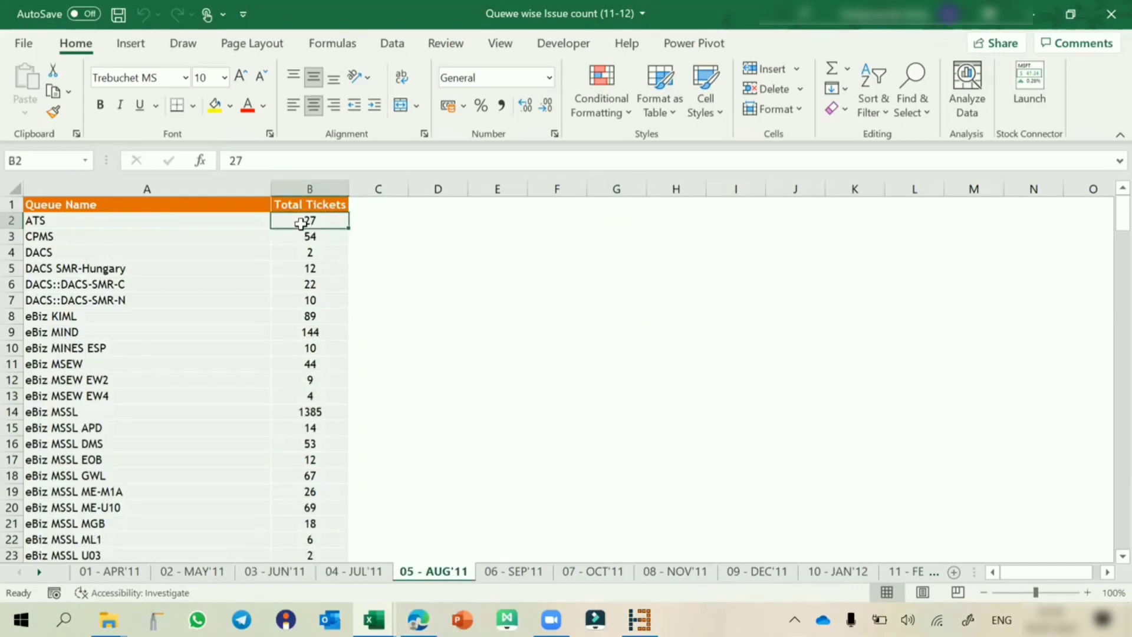
{"action": "left_click", "coordinate": [523, 572]}
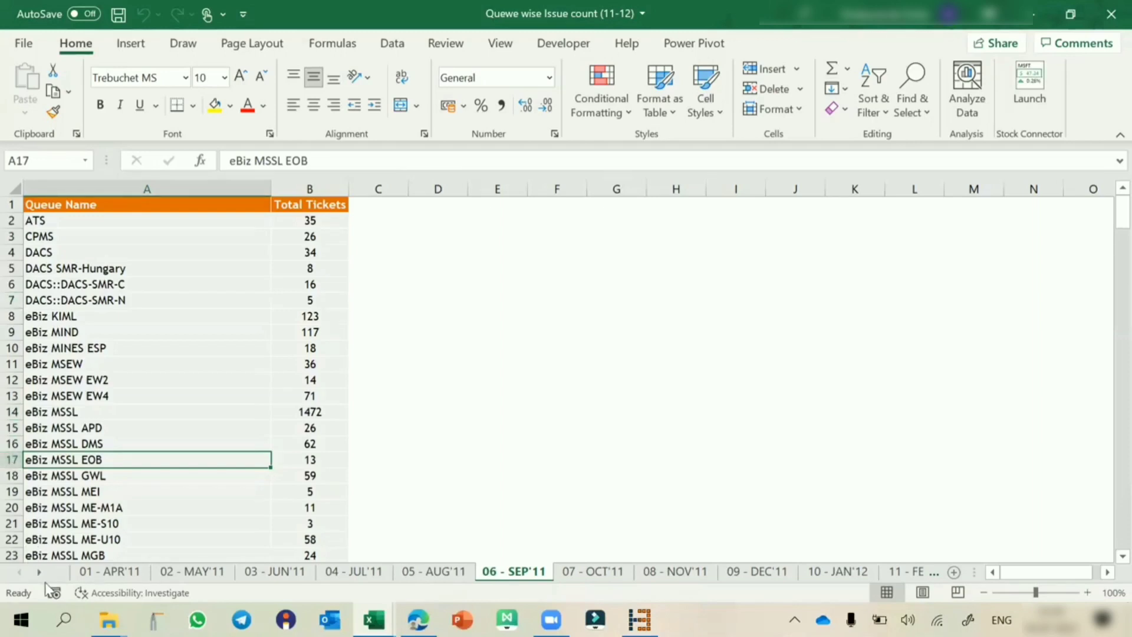
- Return to the 01 - APR'11 sheet, check its two columns and select a queue name inside its data
{"action": "left_click", "coordinate": [86, 572]}
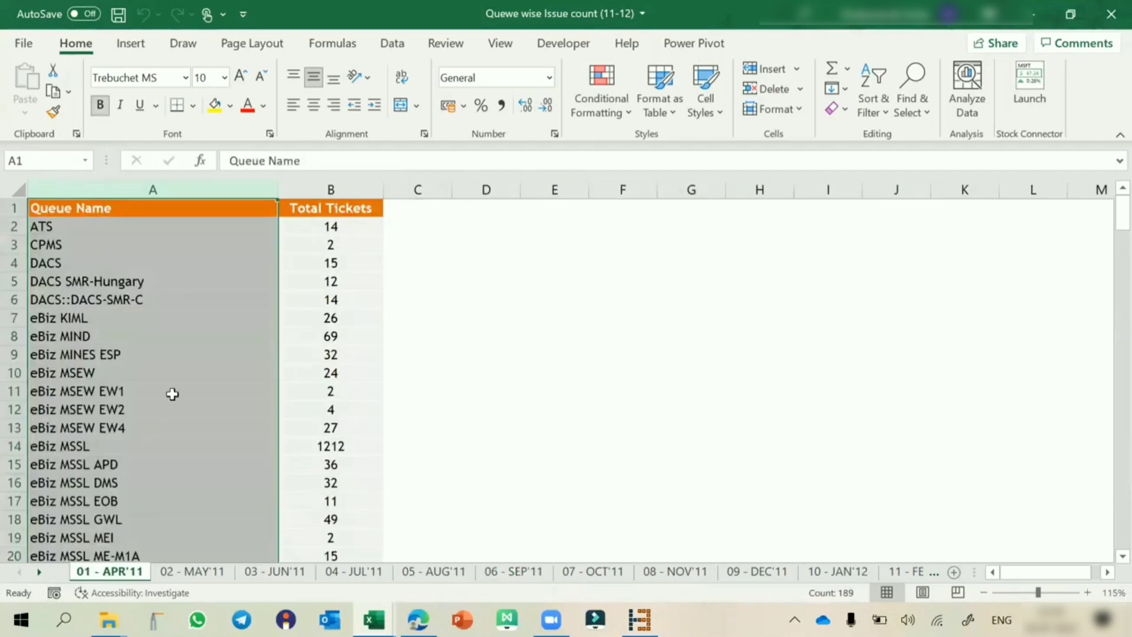
{"action": "left_click", "coordinate": [172, 393]}
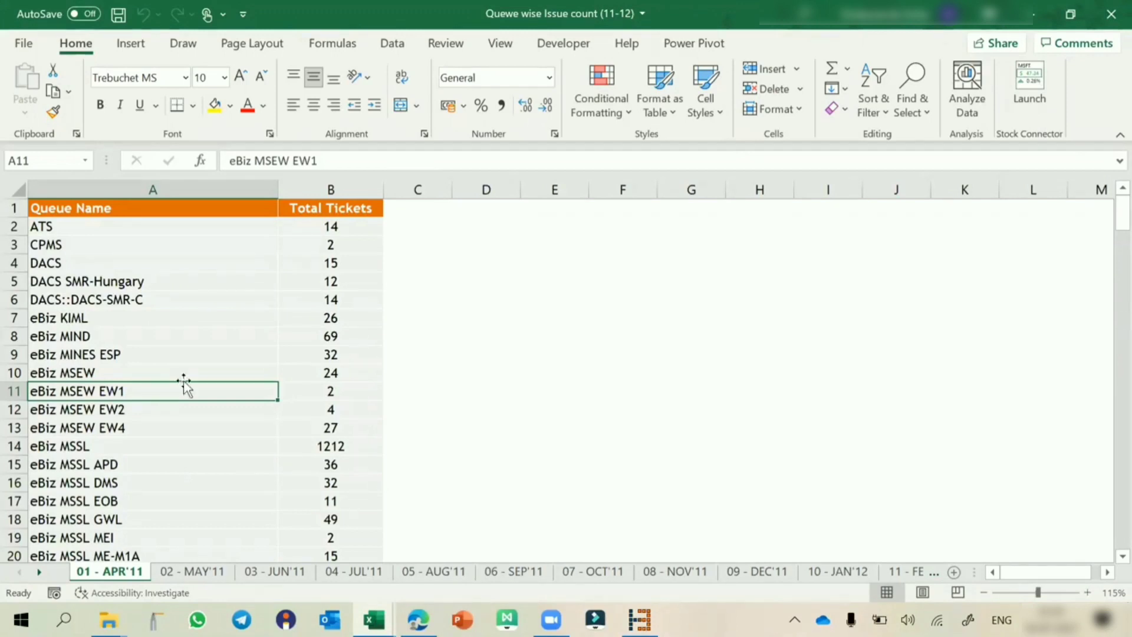
{"action": "left_click", "coordinate": [206, 181]}
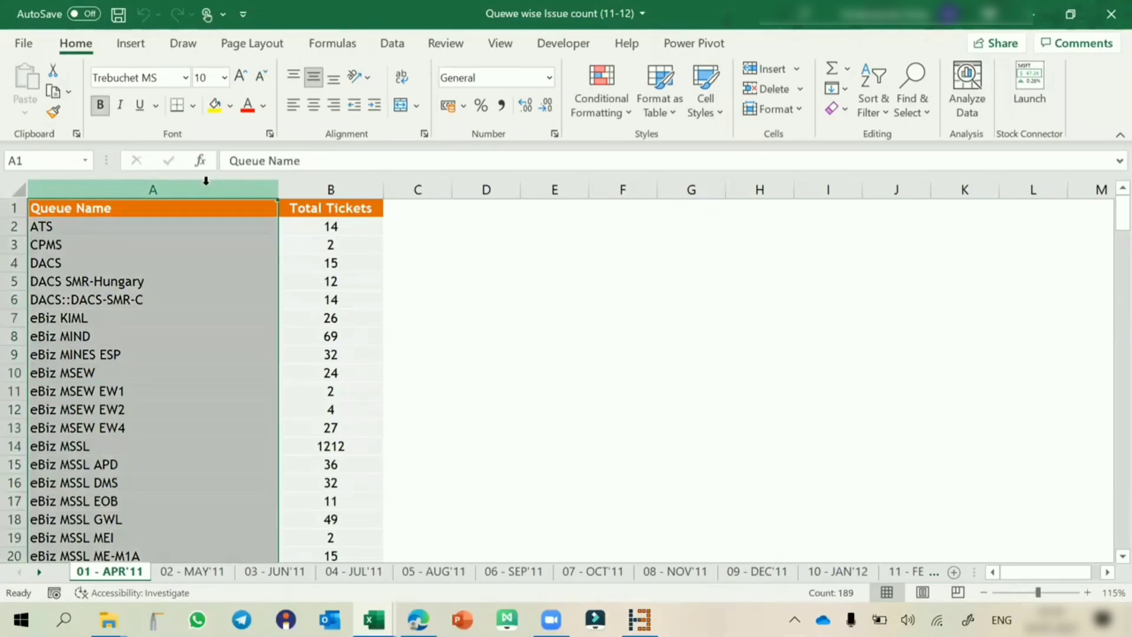
{"action": "left_click", "coordinate": [329, 188]}
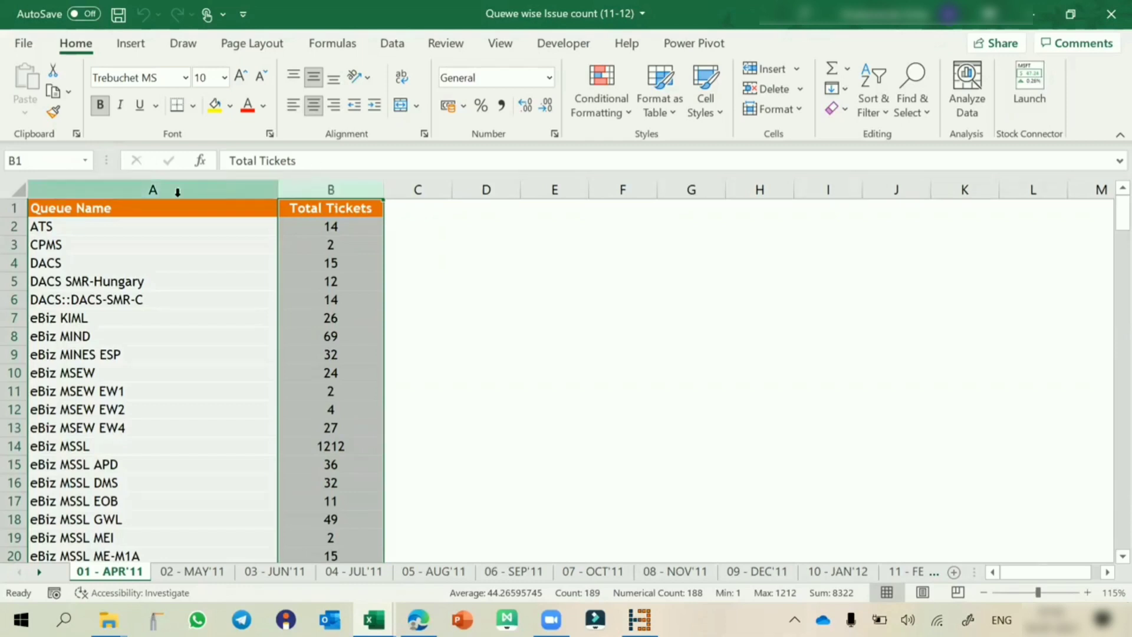
{"action": "left_click", "coordinate": [108, 275]}
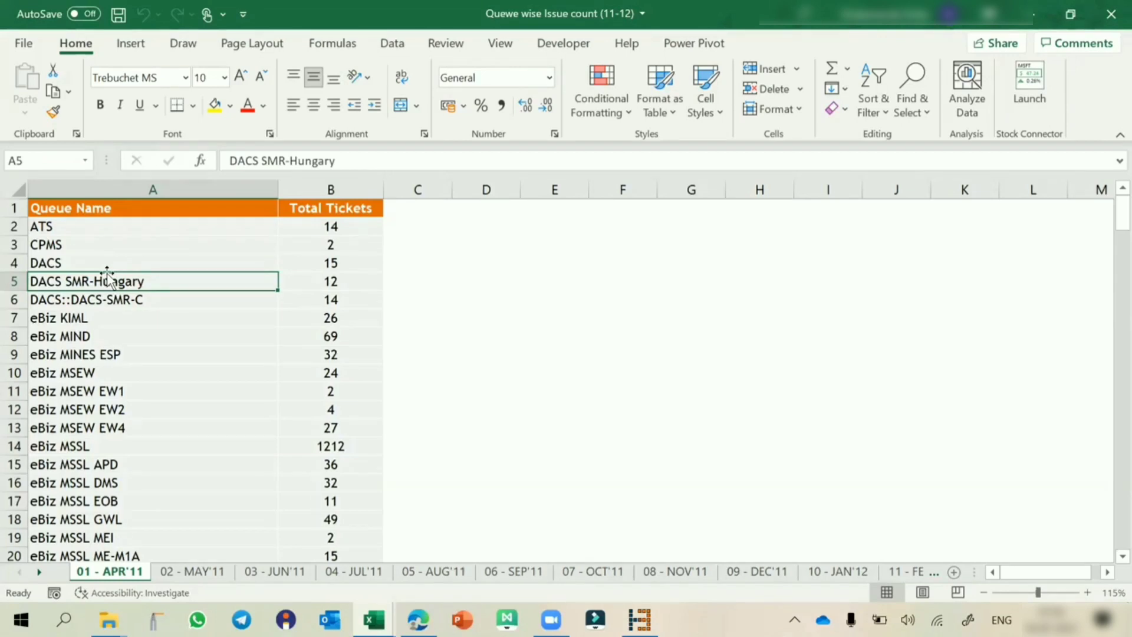
{"action": "key", "text": "alt"}
{"action": "key", "text": "d"}
{"action": "key", "text": "p"}
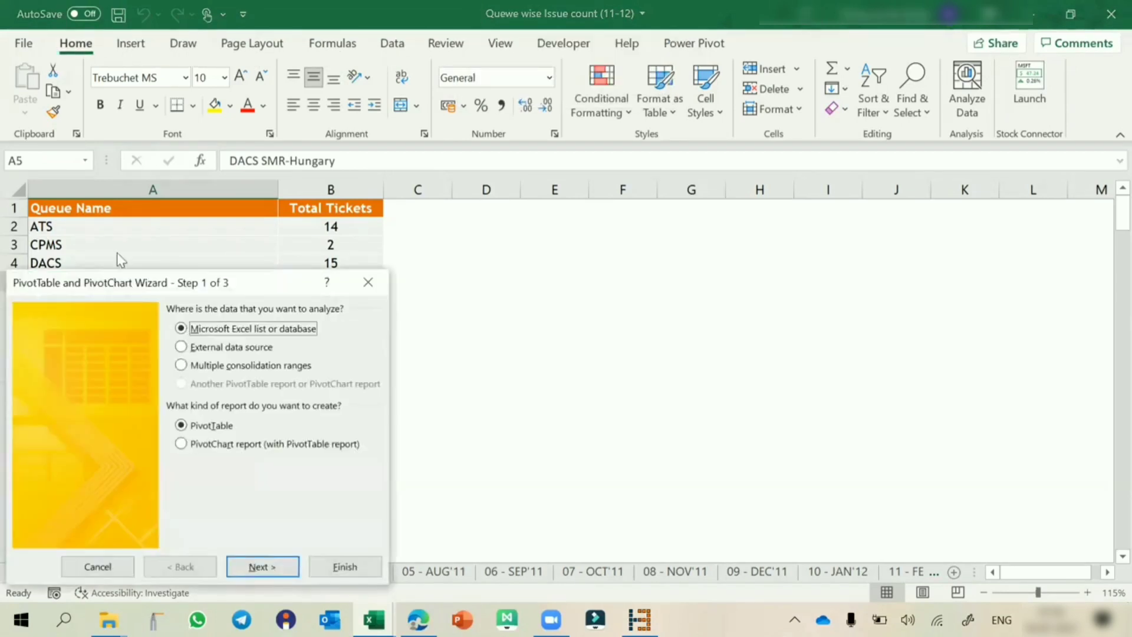
{"action": "left_click_drag", "start_coordinate": [119, 283], "coordinate": [662, 101]}
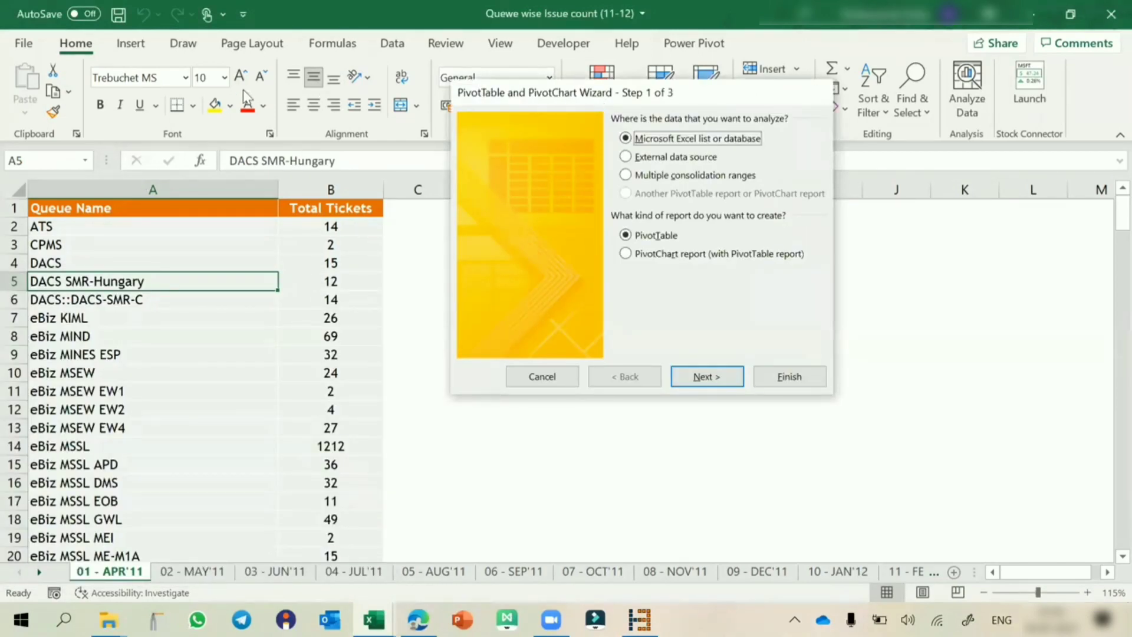
{"action": "key", "text": "Escape"}
{"action": "left_click", "coordinate": [127, 44]}
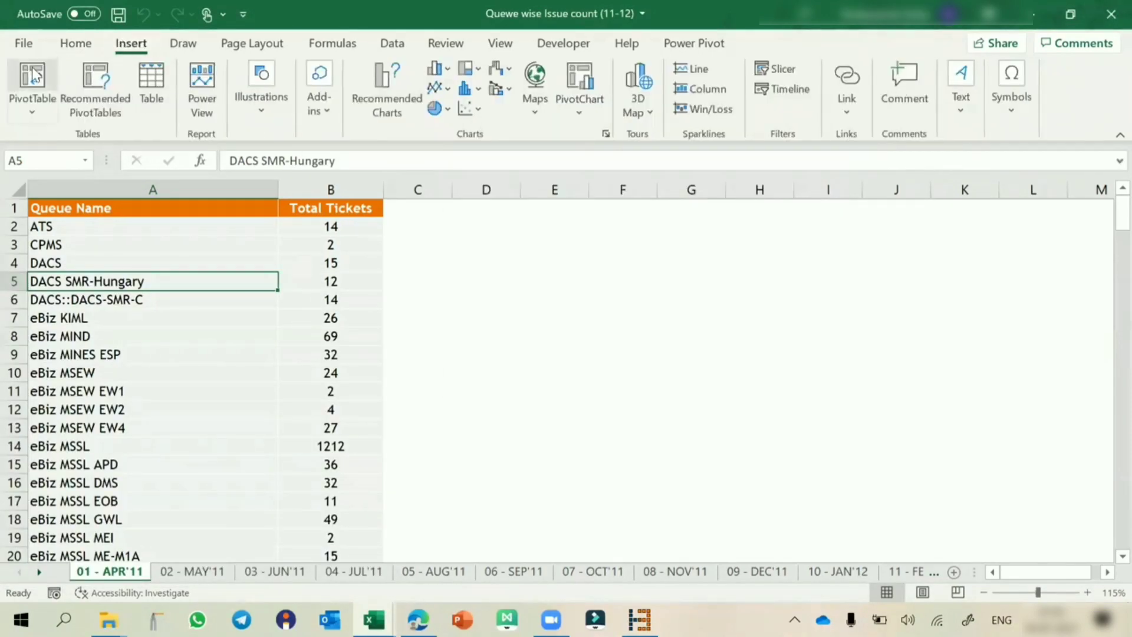
{"action": "left_click", "coordinate": [33, 75]}
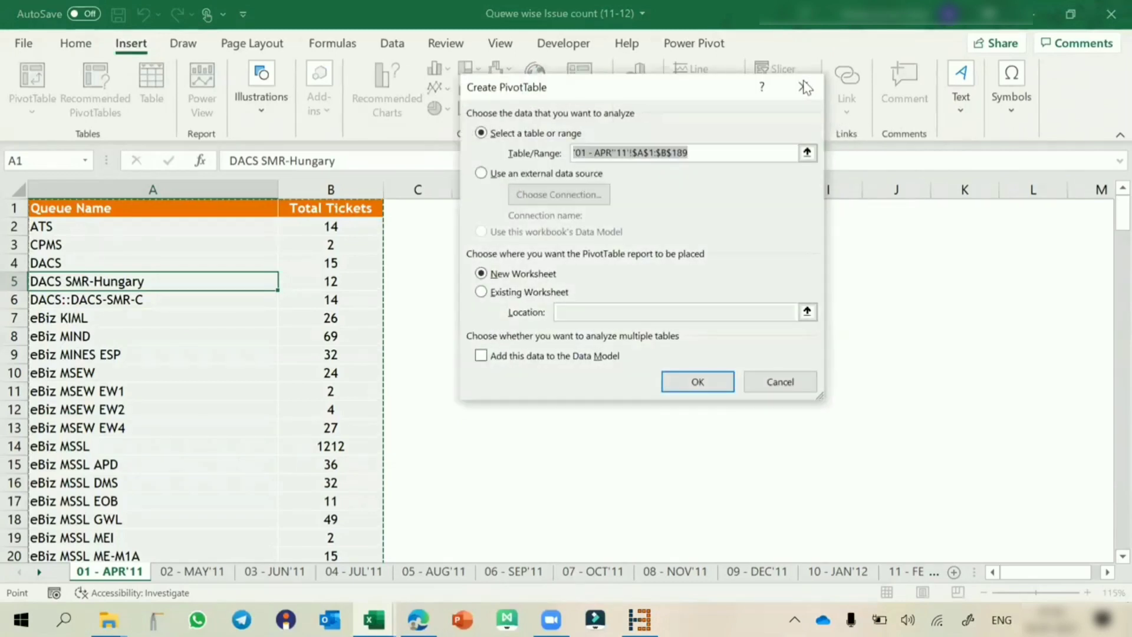
{"action": "left_click", "coordinate": [805, 88]}
- Start the PivotTable and PivotChart Wizard for a PivotTable from multiple consolidation ranges, with page fields created manually
{"action": "key", "text": "alt+d"}
{"action": "key", "text": "p"}
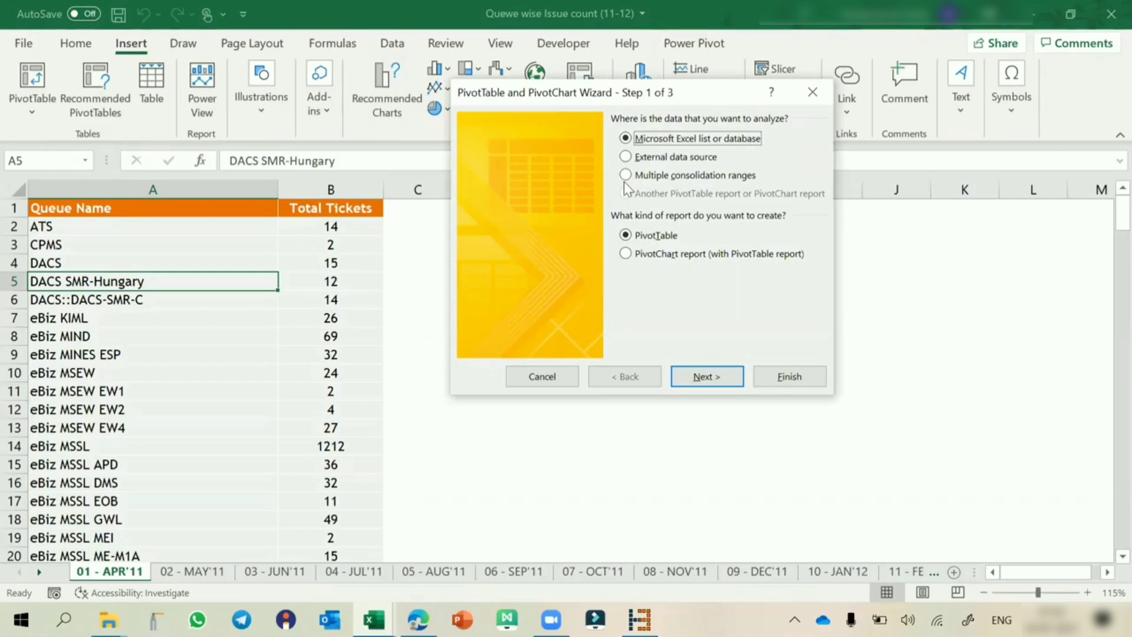
{"action": "left_click_drag", "start_coordinate": [650, 94], "coordinate": [565, 133]}
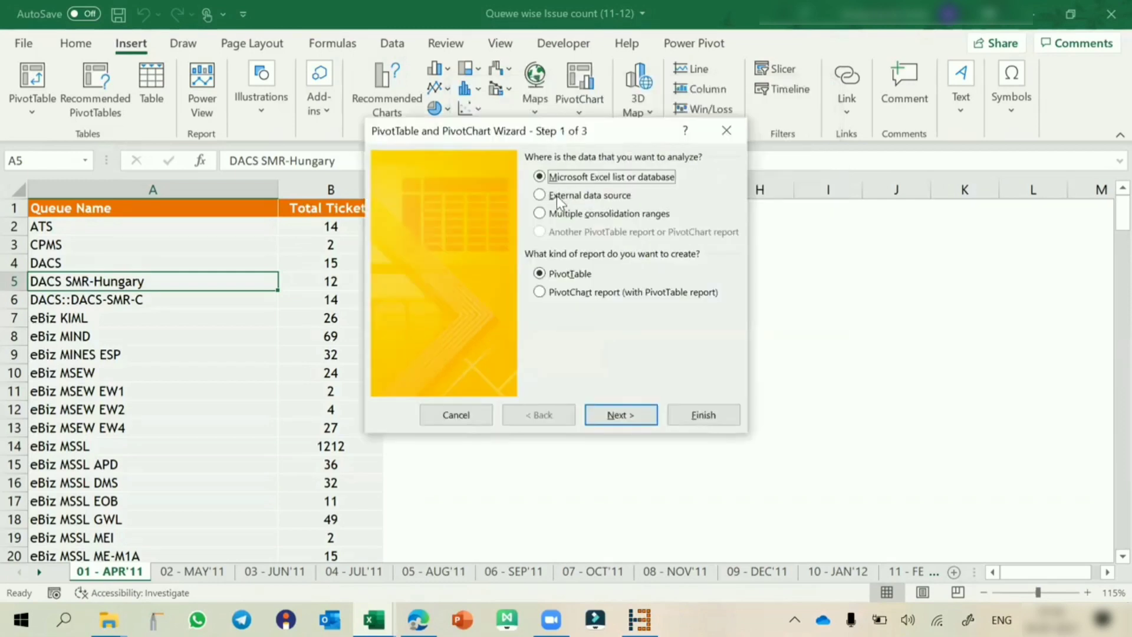
{"action": "left_click", "coordinate": [599, 218]}
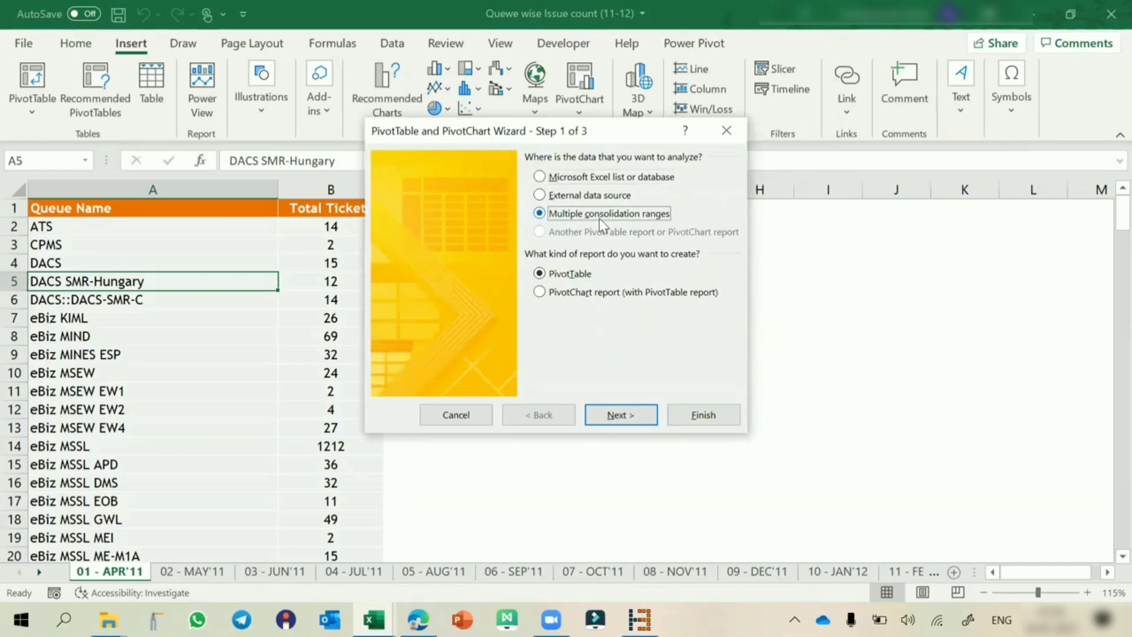
{"action": "left_click", "coordinate": [617, 419]}
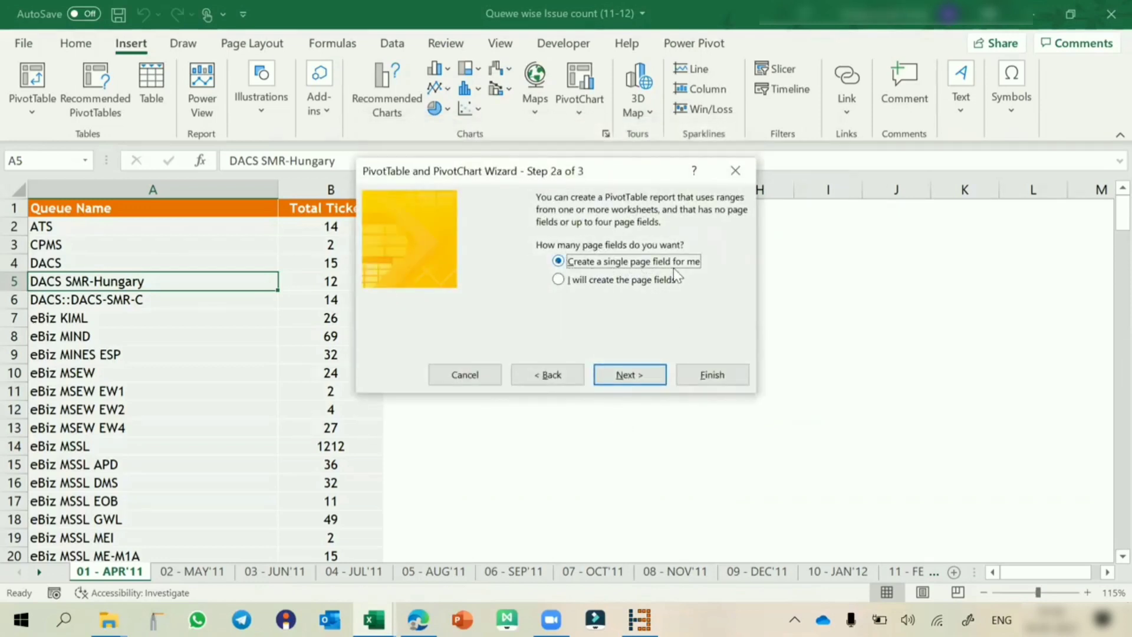
{"action": "left_click", "coordinate": [639, 281]}
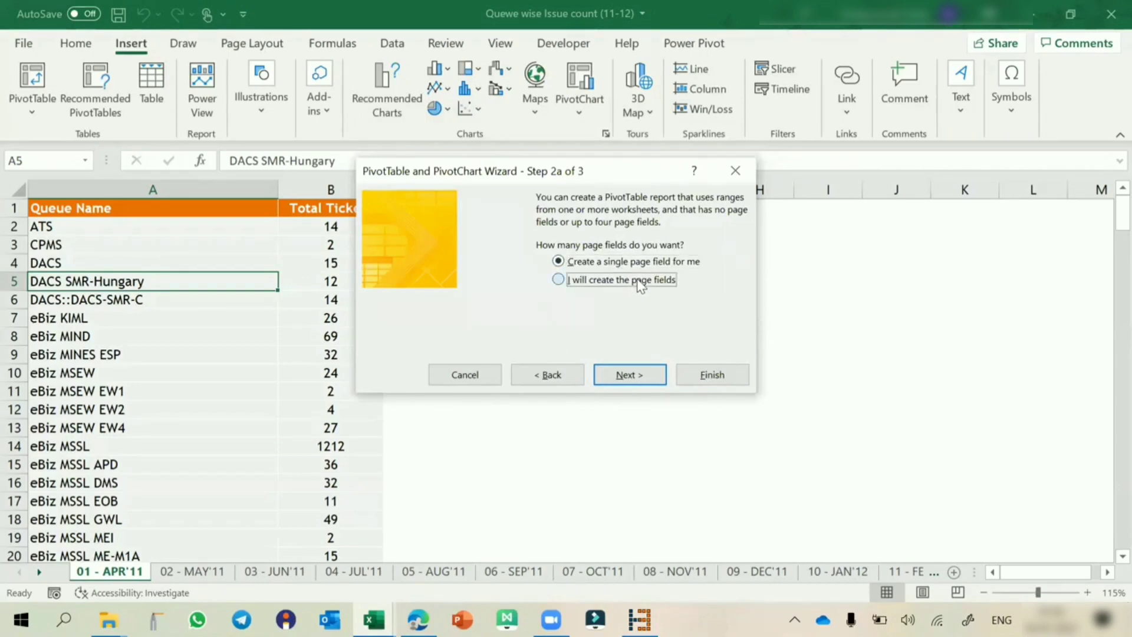
{"action": "left_click", "coordinate": [608, 372]}
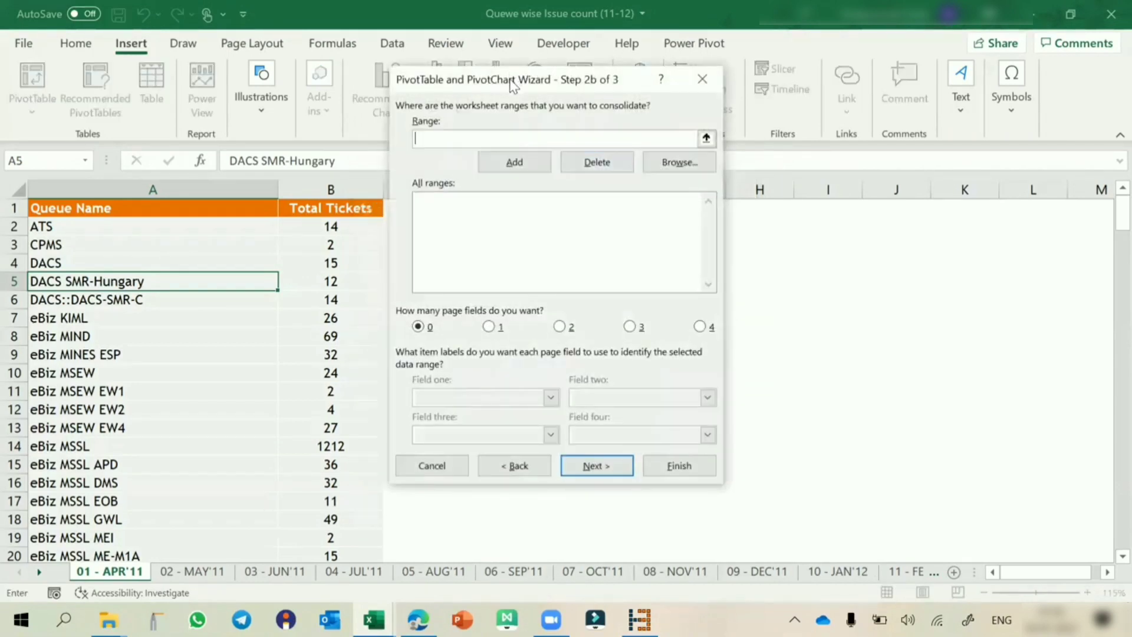
- Add the whole data range A1:B189 of the 01 - APR'11 sheet to the ranges to consolidate
{"action": "left_click_drag", "start_coordinate": [512, 84], "coordinate": [608, 91]}
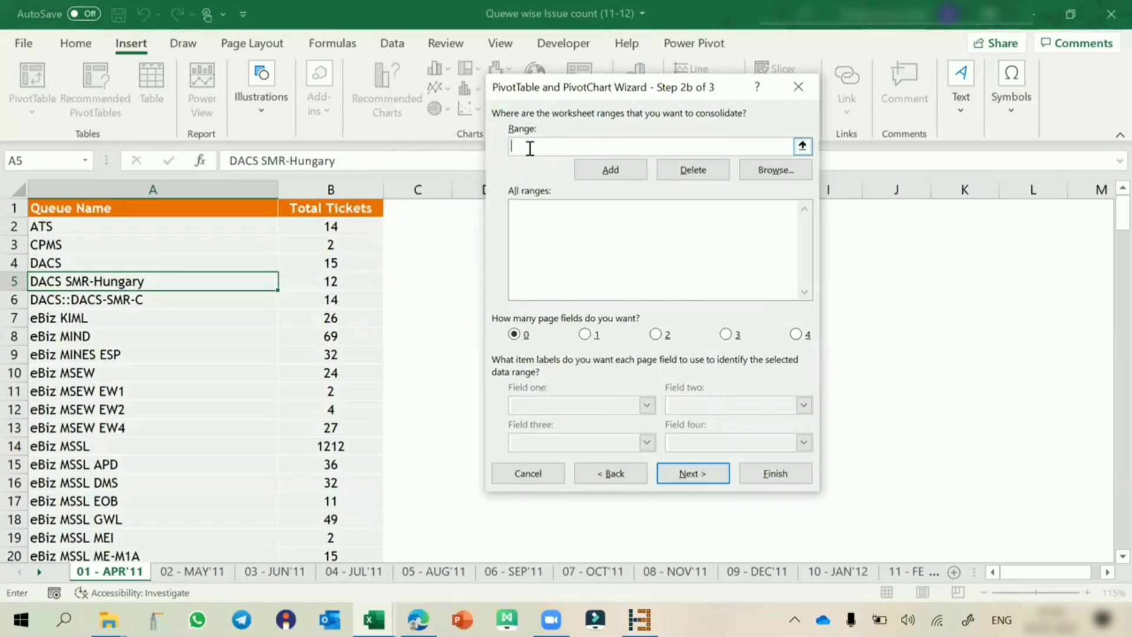
{"action": "left_click", "coordinate": [177, 314]}
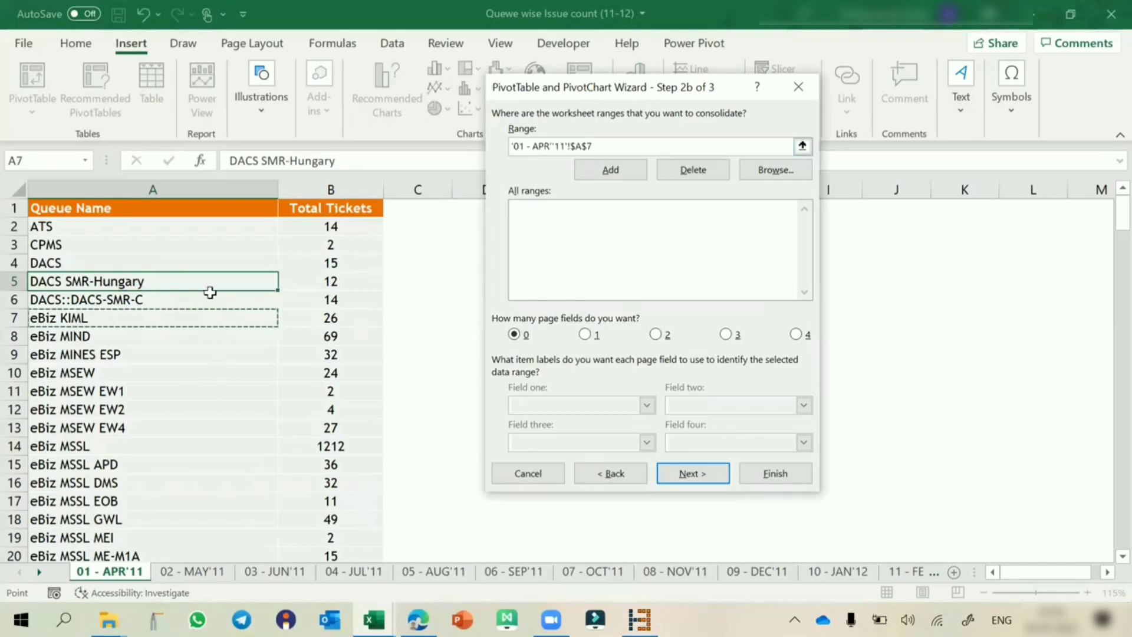
{"action": "key", "text": "ctrl+a"}
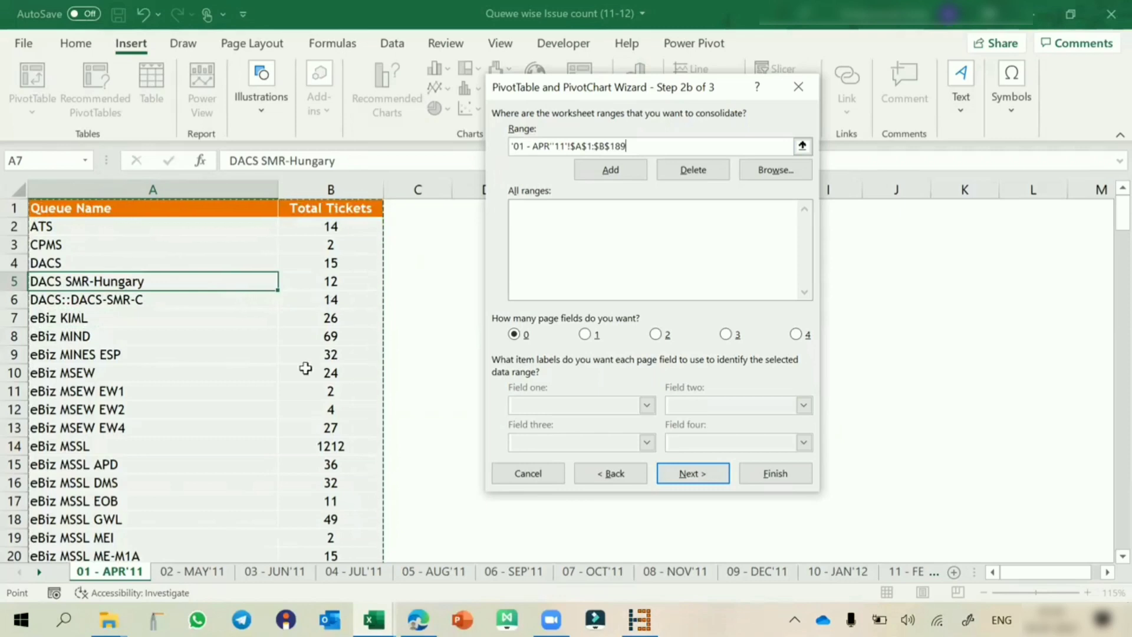
{"action": "left_click", "coordinate": [618, 161]}
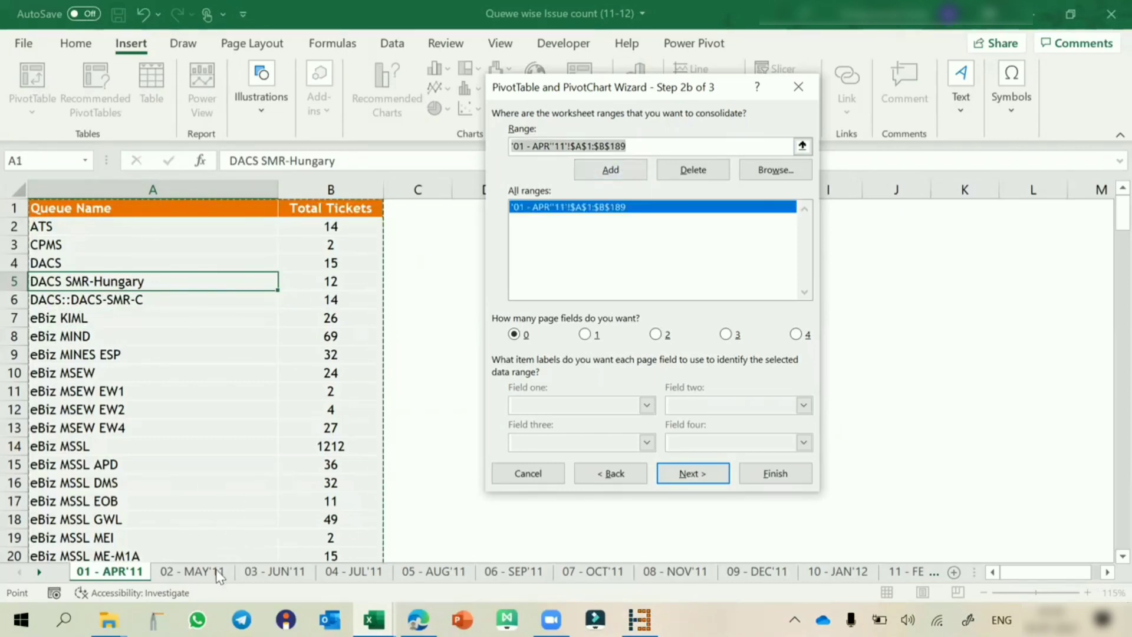
- Add the whole data range A1:B197 of the 02 - MAY'11 sheet to the consolidation ranges
{"action": "left_click", "coordinate": [192, 572]}
{"action": "left_click", "coordinate": [200, 425]}
{"action": "key", "text": "ctrl+a"}
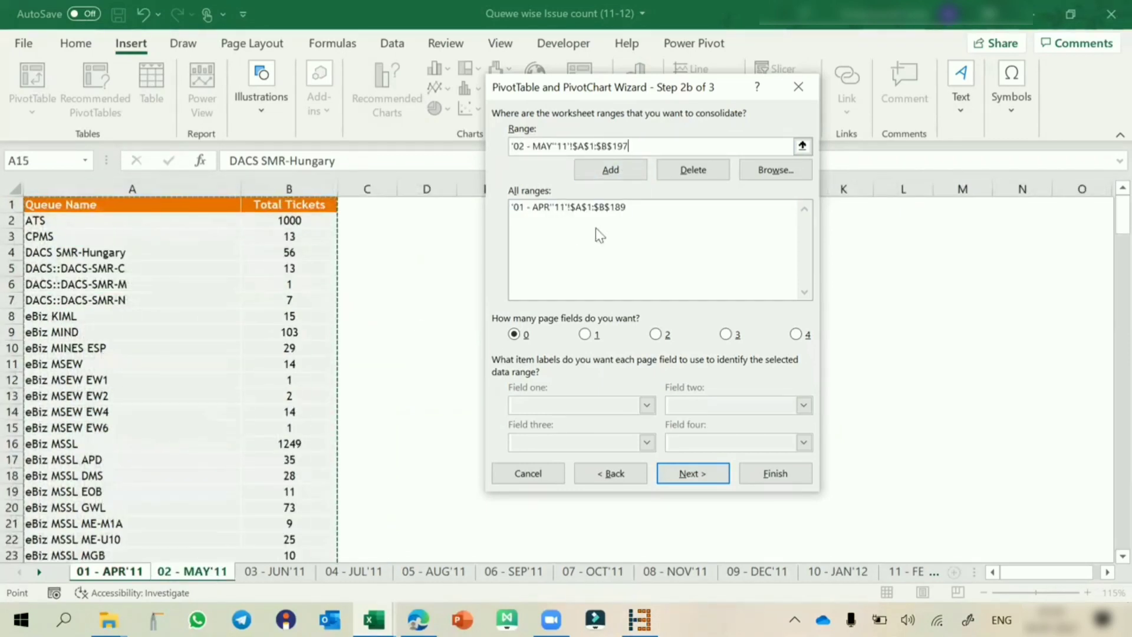
{"action": "left_click", "coordinate": [624, 170]}
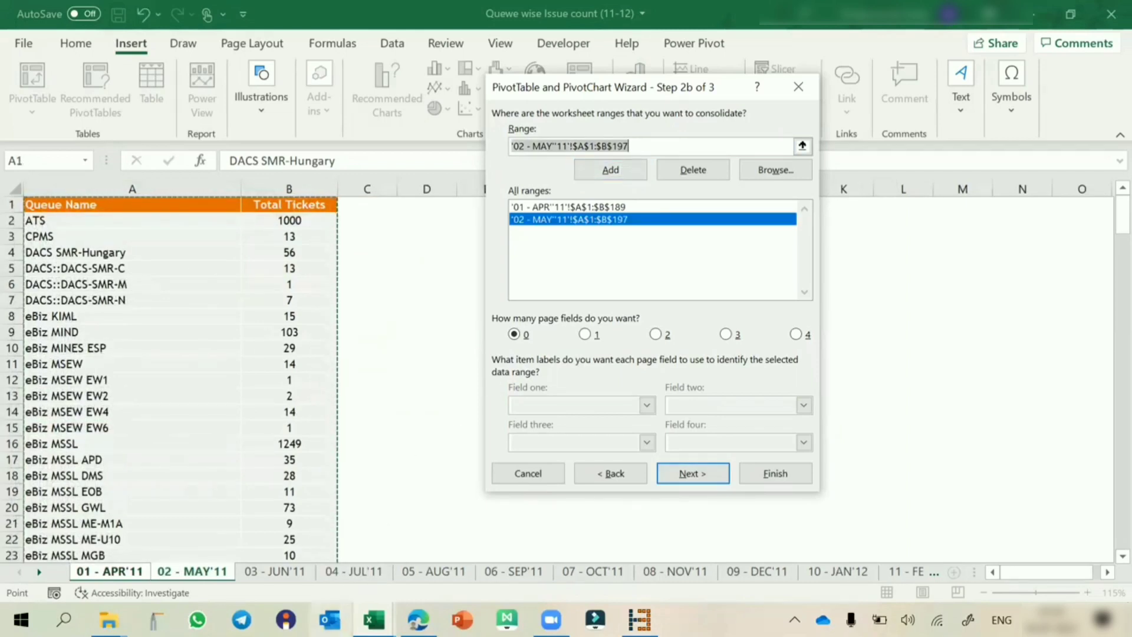
- Add the whole data range A1:B198 of the 03 - JUN'11 sheet to the consolidation ranges
{"action": "left_click", "coordinate": [295, 575]}
{"action": "left_click", "coordinate": [210, 344]}
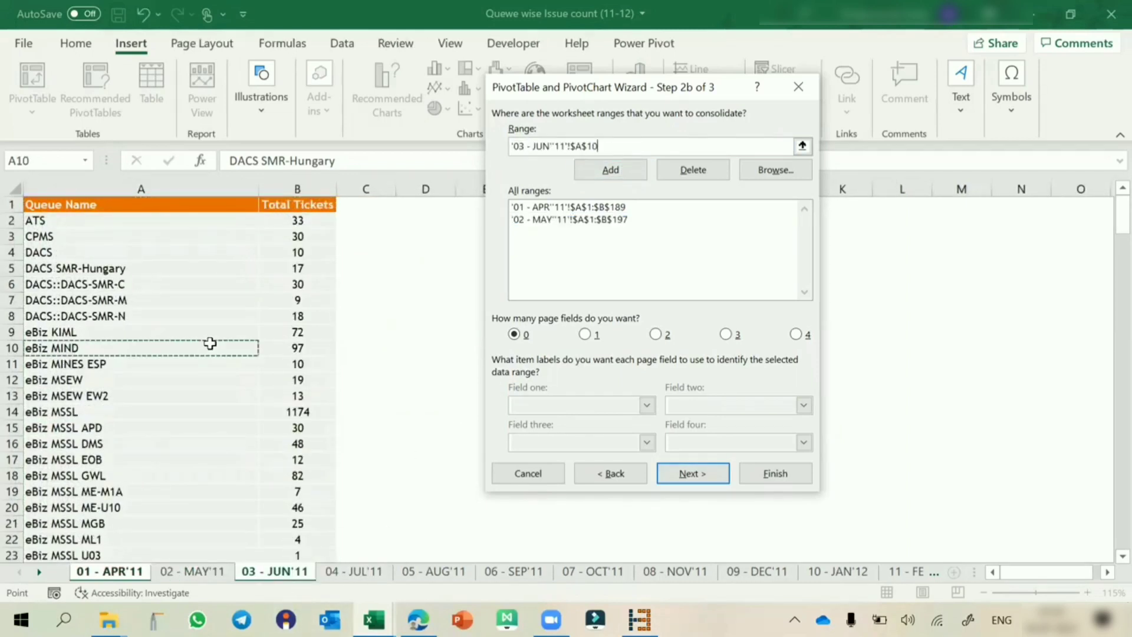
{"action": "key", "text": "ctrl+a"}
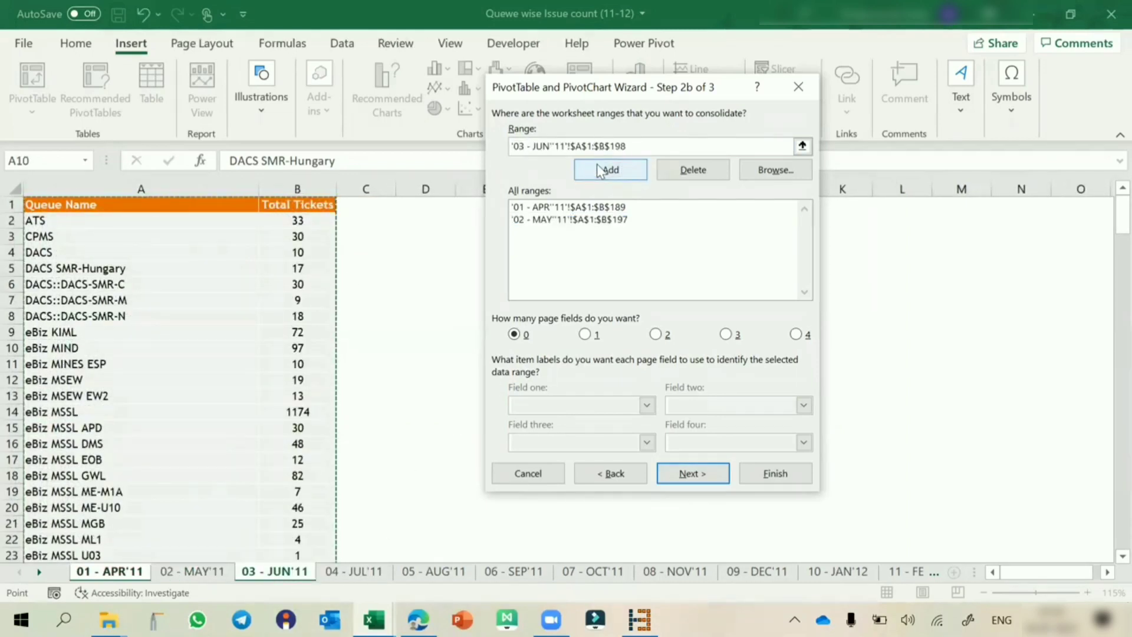
{"action": "left_click", "coordinate": [600, 171]}
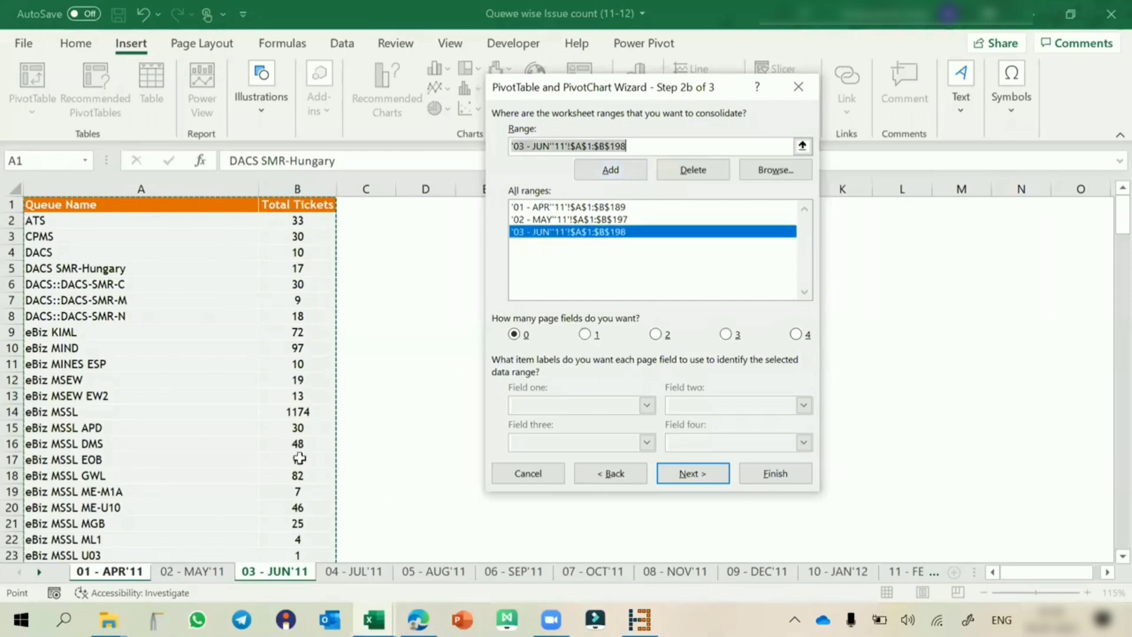
- Add the whole data range A1:B210 of the 04 - JUL'11 sheet to the consolidation ranges
{"action": "left_click", "coordinate": [355, 577]}
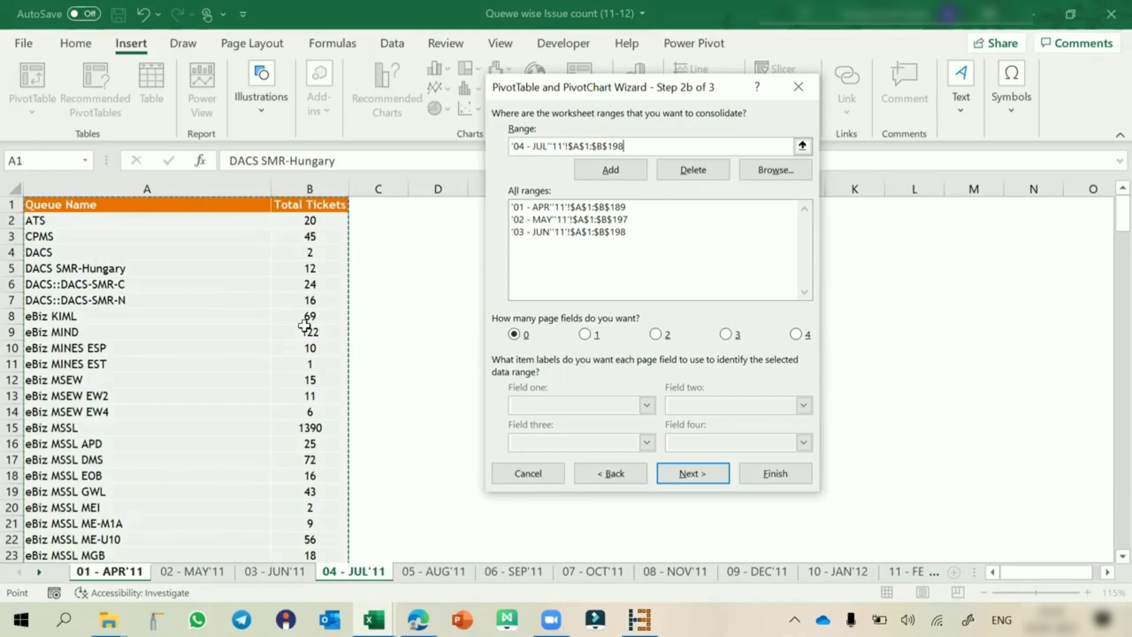
{"action": "left_click", "coordinate": [252, 311]}
{"action": "key", "text": "ctrl+a"}
{"action": "left_click", "coordinate": [609, 173]}
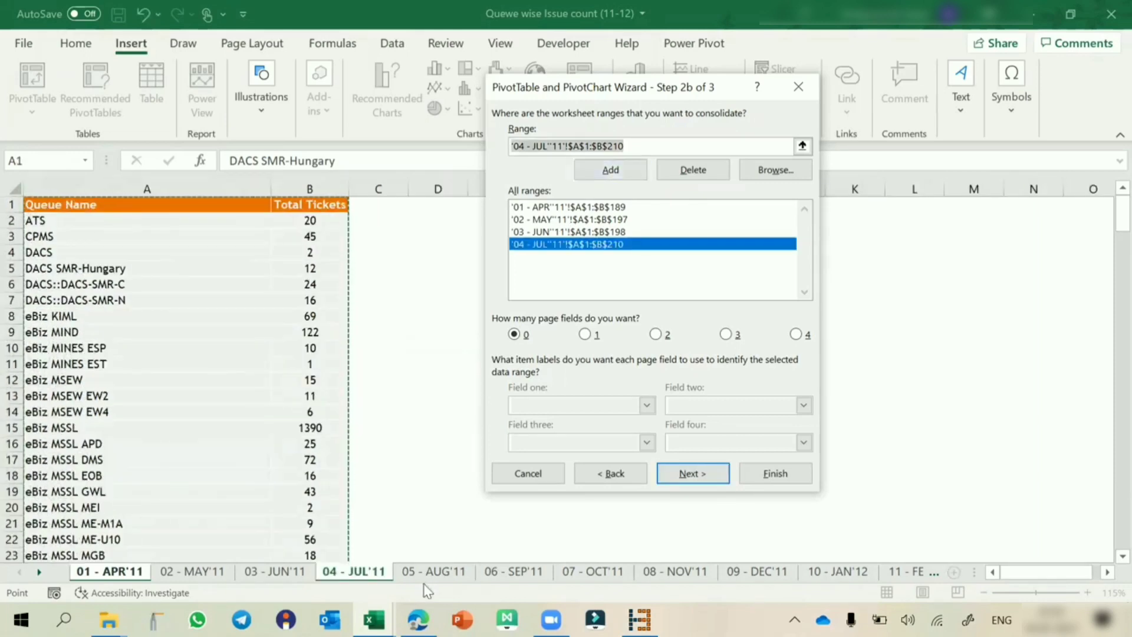
- Add the whole data range A1:B214 of the 05 - AUG'11 sheet to the consolidation ranges
{"action": "left_click", "coordinate": [434, 572]}
{"action": "left_click", "coordinate": [247, 442]}
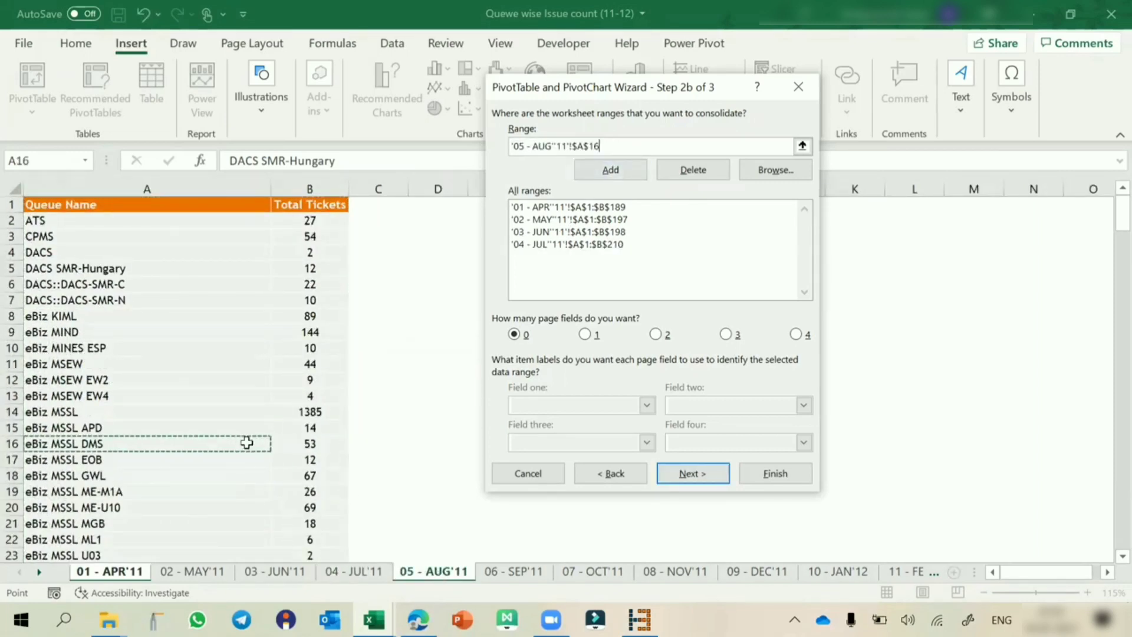
{"action": "key", "text": "ctrl+a"}
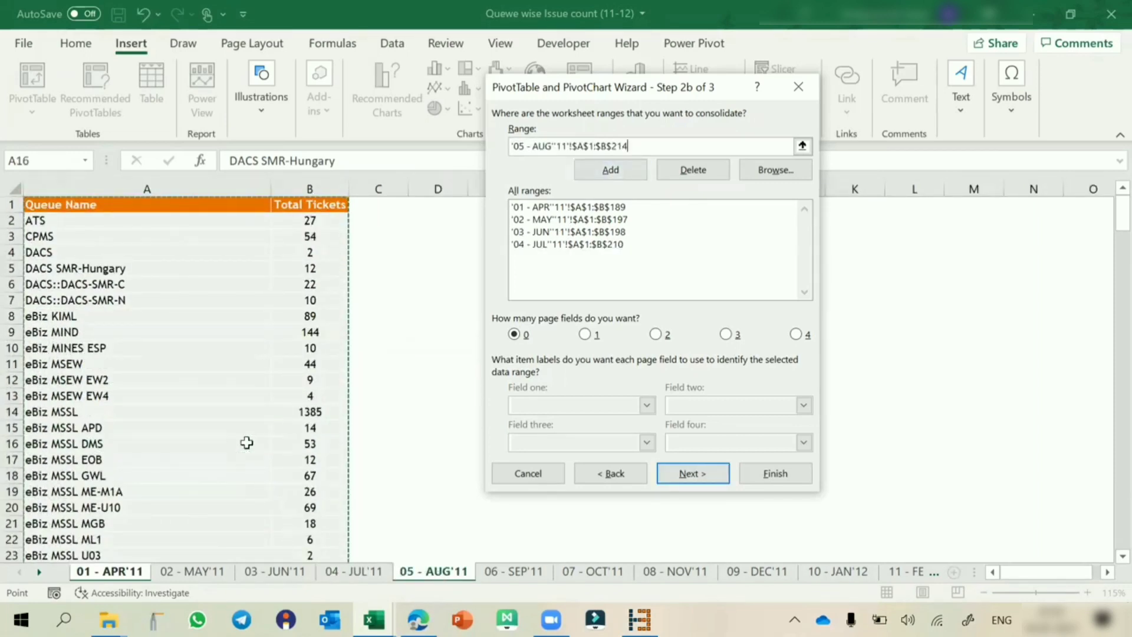
{"action": "left_click", "coordinate": [616, 174]}
- Add the whole data range A1:B228 of the 06 - SEP'11 sheet to the consolidation ranges
{"action": "left_click", "coordinate": [501, 576]}
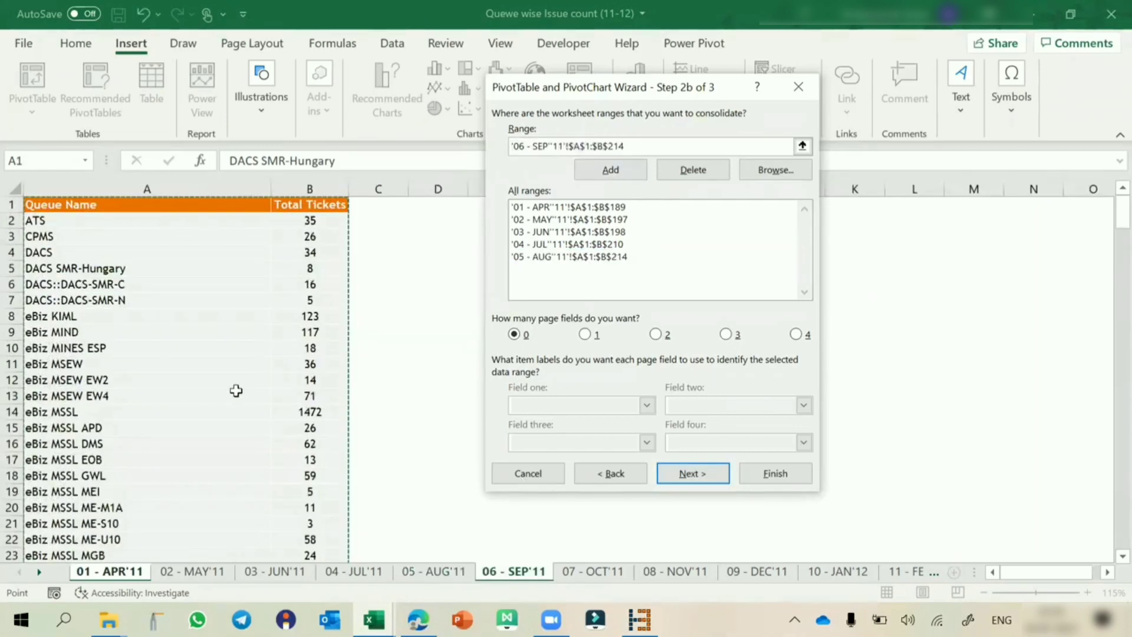
{"action": "left_click", "coordinate": [235, 390]}
{"action": "key", "text": "ctrl+a"}
{"action": "left_click", "coordinate": [617, 176]}
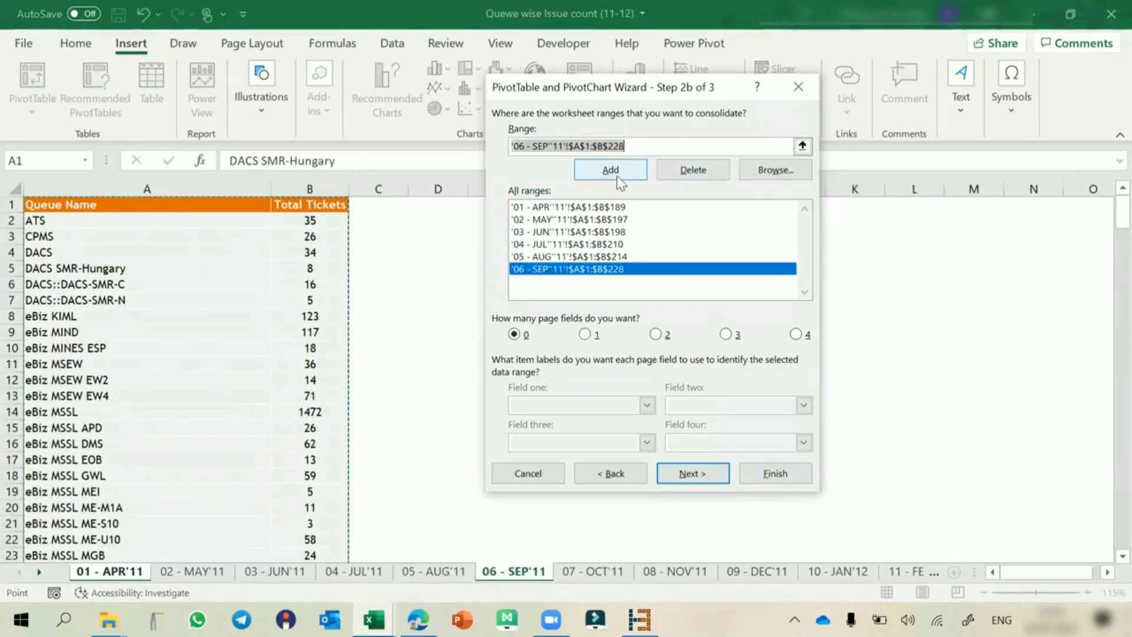
- Add the whole data range A1:B217 of the 07 - OCT'11 sheet to the consolidation ranges
{"action": "left_click", "coordinate": [593, 571]}
{"action": "left_click", "coordinate": [215, 381]}
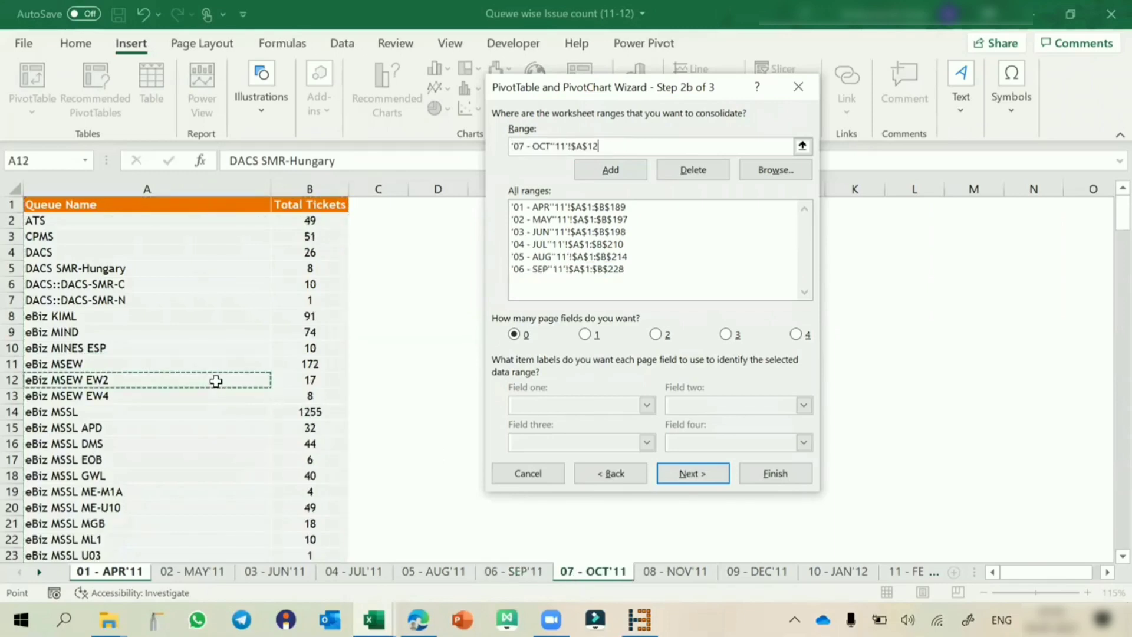
{"action": "key", "text": "ctrl+a"}
{"action": "left_click", "coordinate": [611, 170]}
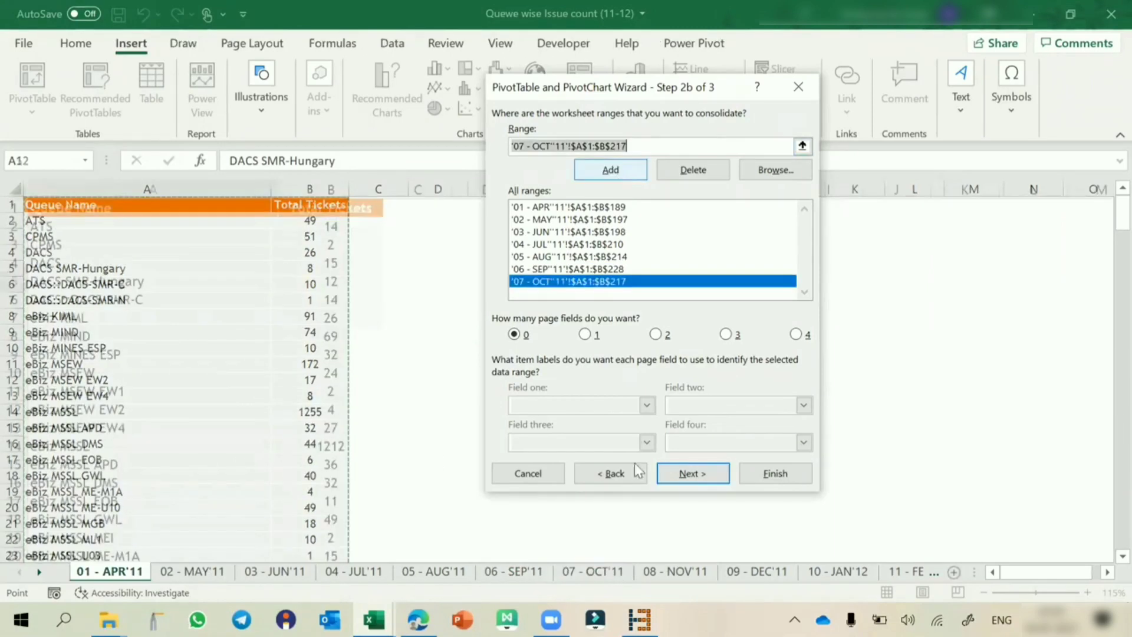
- Add the ranges A1:B239 of sheet 08 - NOV'11 and A1:B227 of sheet 09 - DEC'11 to the consolidation list
{"action": "left_click", "coordinate": [675, 571]}
{"action": "left_click", "coordinate": [215, 433]}
{"action": "key", "text": "ctrl+a"}
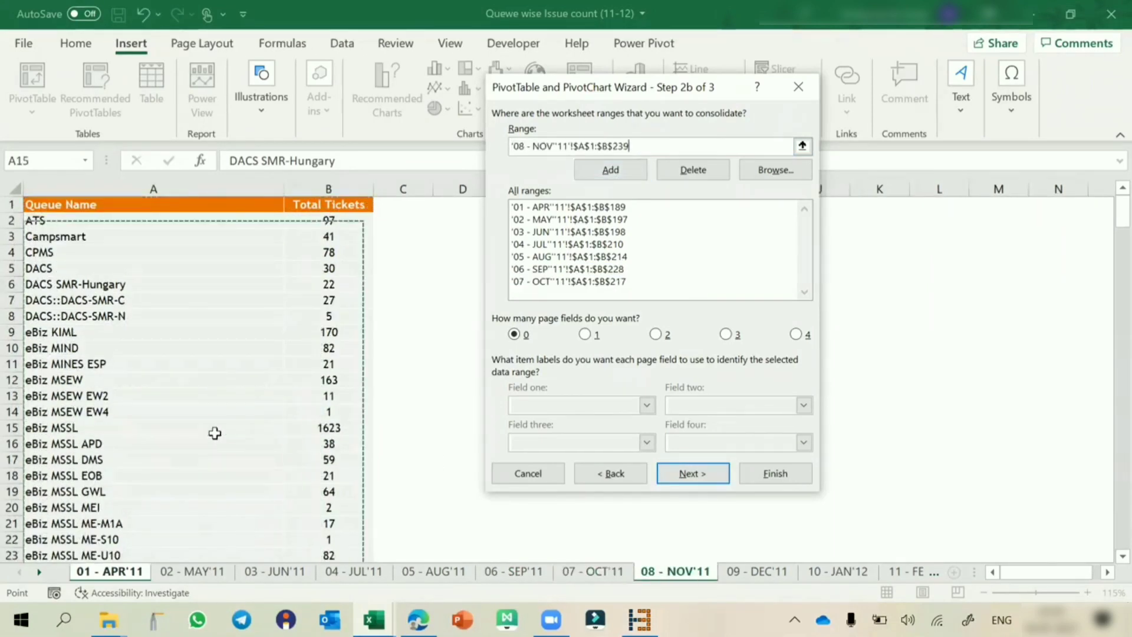
{"action": "left_click", "coordinate": [616, 170]}
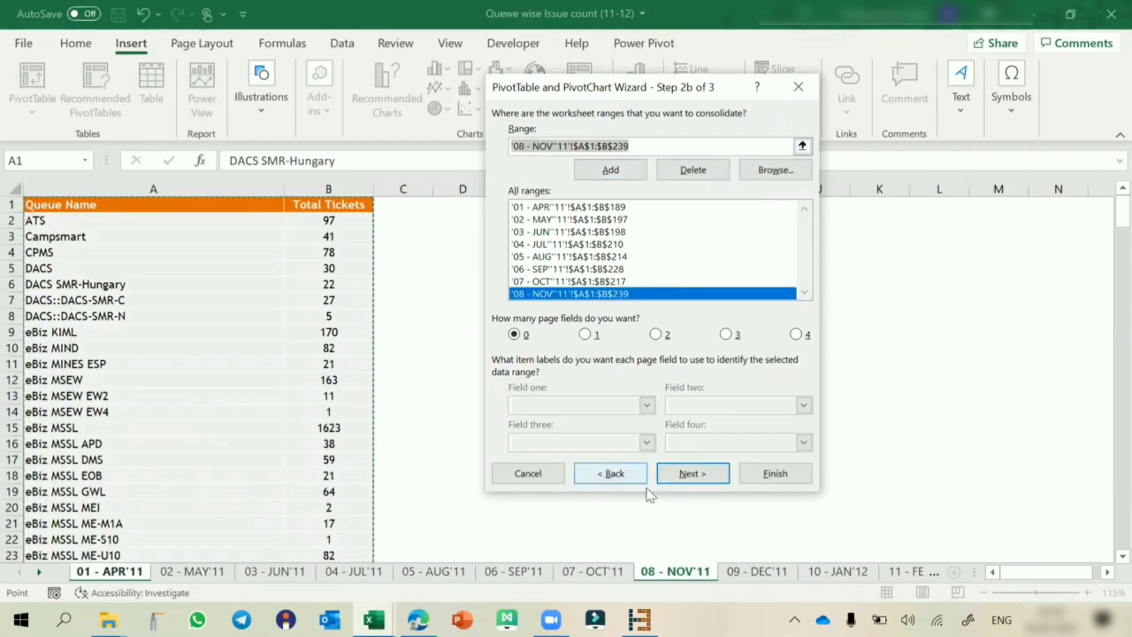
{"action": "left_click", "coordinate": [734, 572]}
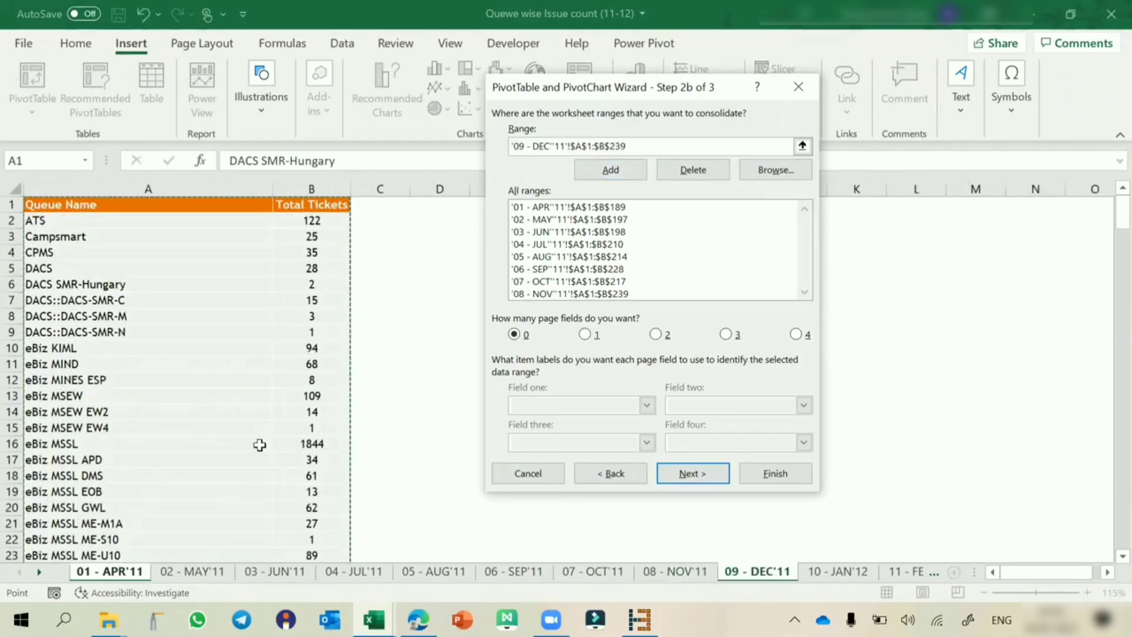
{"action": "left_click", "coordinate": [246, 441]}
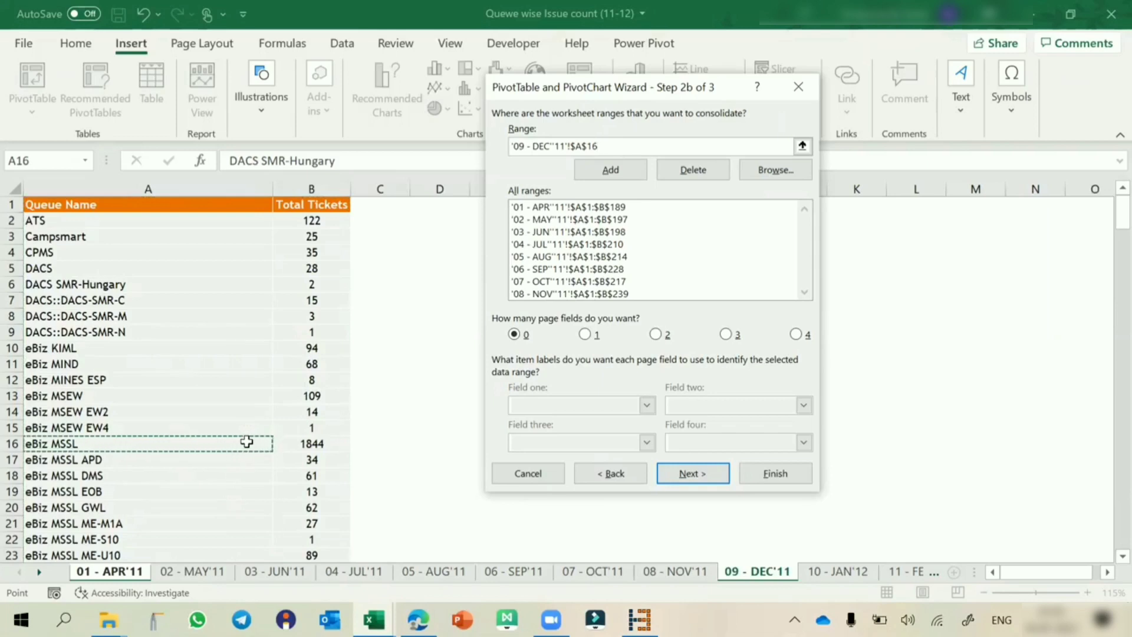
{"action": "key", "text": "ctrl+a"}
{"action": "left_click", "coordinate": [615, 176]}
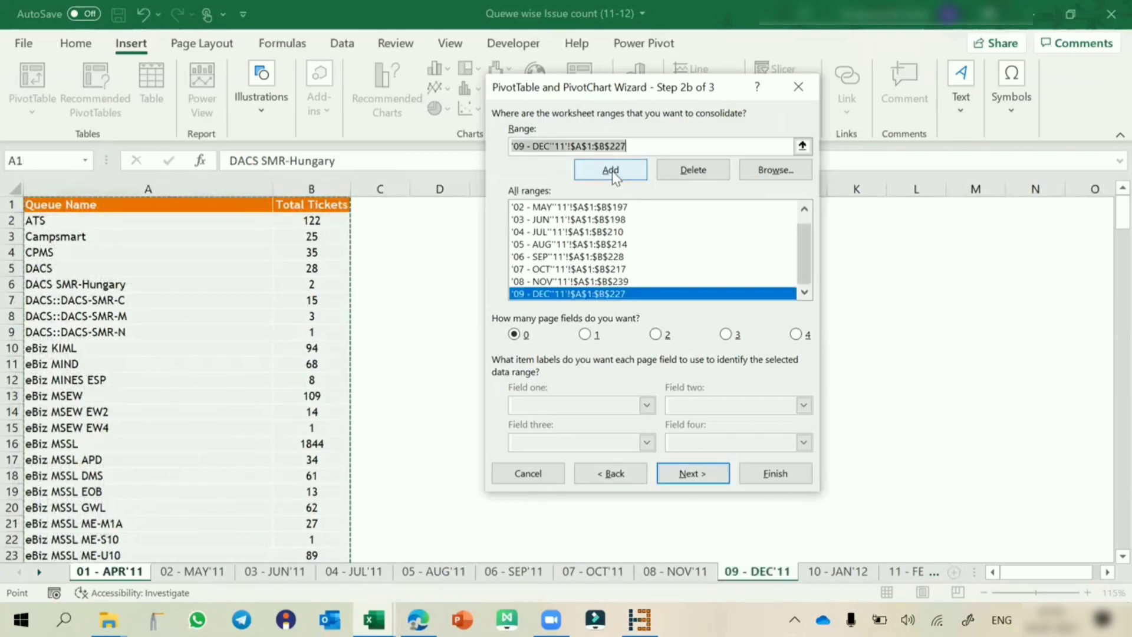
- Add the ranges A1:B228 of sheet 10 - JAN'12 and A1:B232 of sheet 11 - FEB'12 to the consolidation list
{"action": "left_click", "coordinate": [829, 577]}
{"action": "left_click", "coordinate": [281, 472]}
{"action": "key", "text": "ctrl+a"}
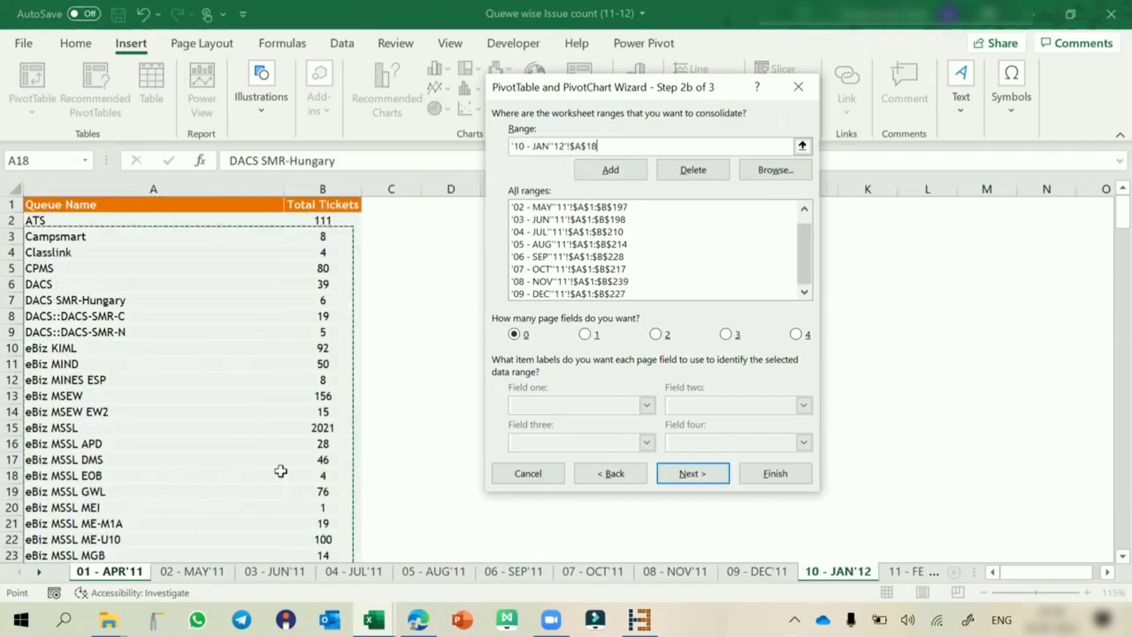
{"action": "left_click", "coordinate": [611, 170]}
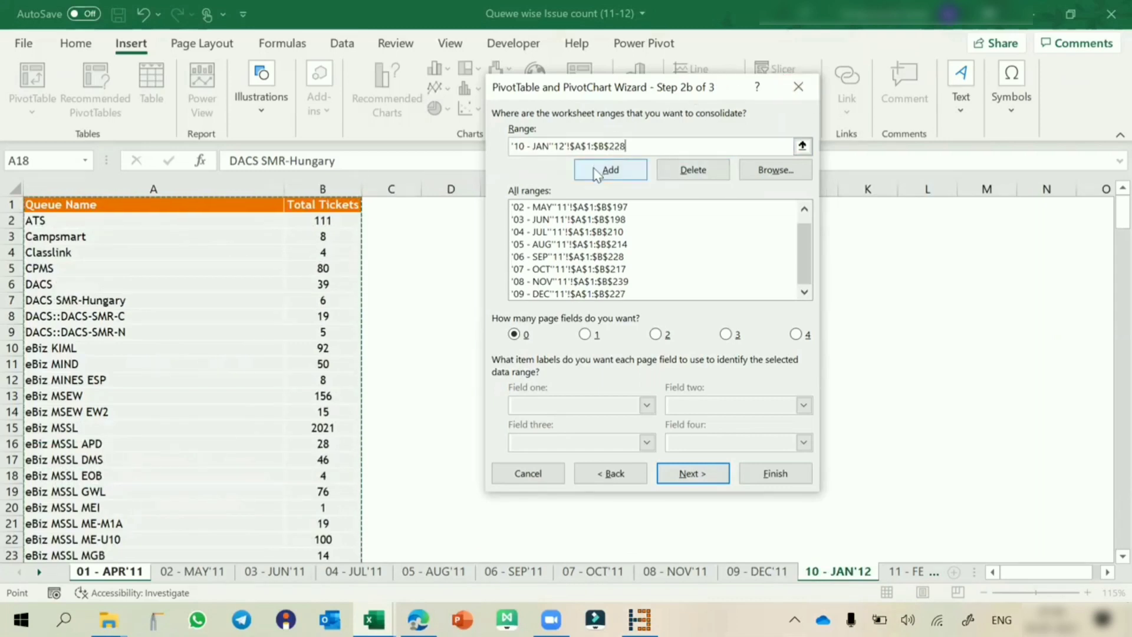
{"action": "left_click", "coordinate": [896, 571]}
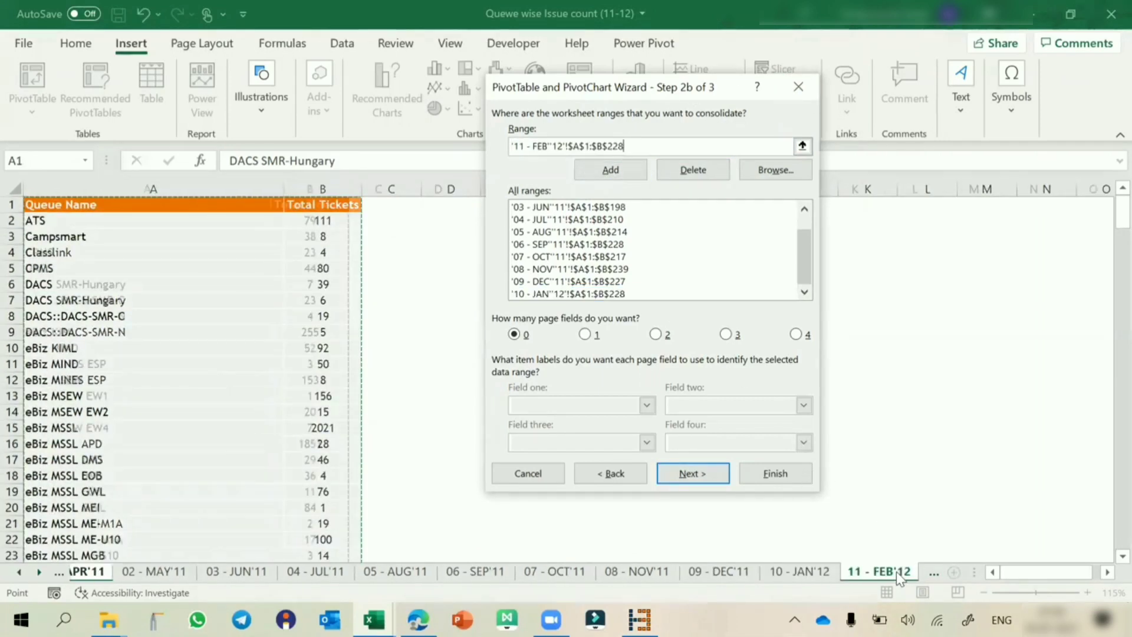
{"action": "left_click", "coordinate": [247, 416]}
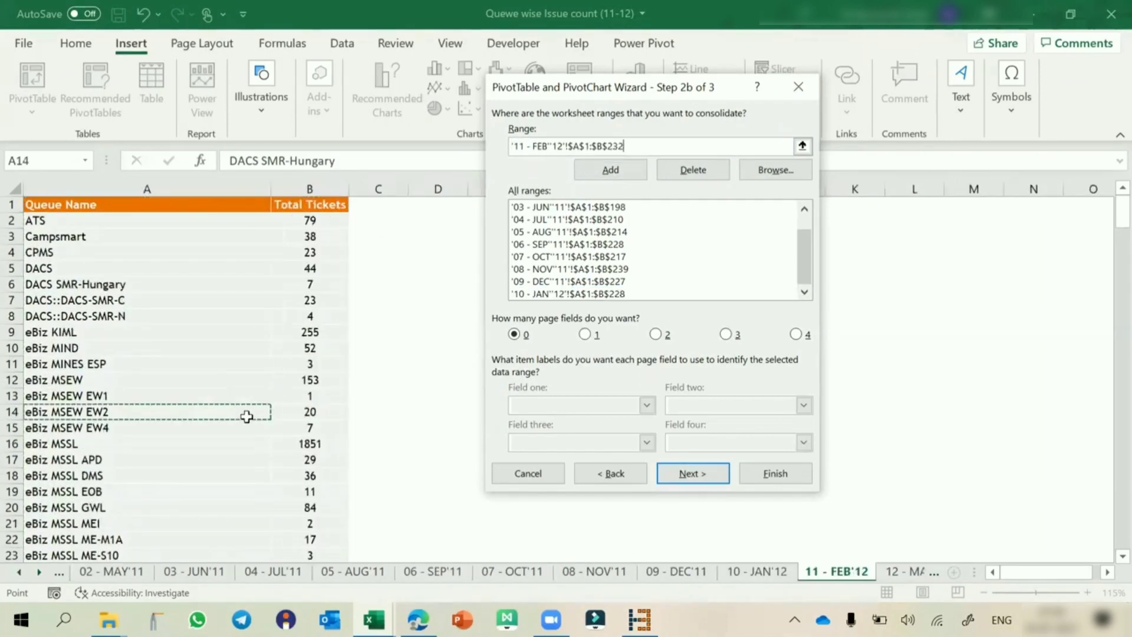
{"action": "key", "text": "ctrl+a"}
{"action": "left_click", "coordinate": [614, 171]}
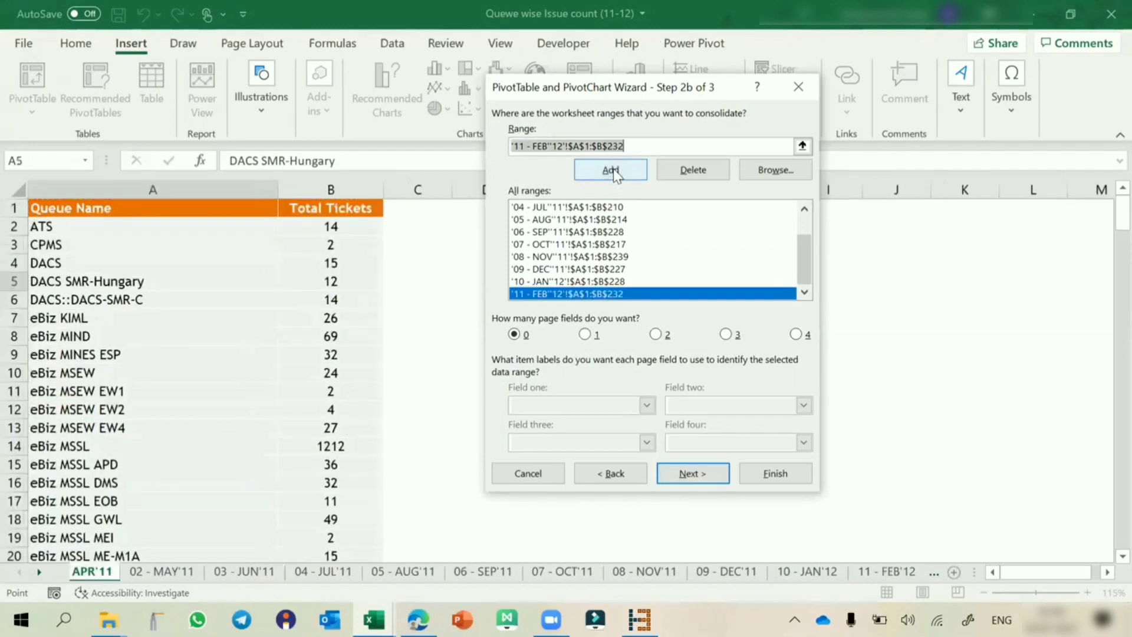
- Add range A1:B232 of sheet 12 - MAR'12 to the consolidation list and finish the wizard to create the PivotTable
{"action": "left_click", "coordinate": [899, 572]}
{"action": "left_click", "coordinate": [897, 572]}
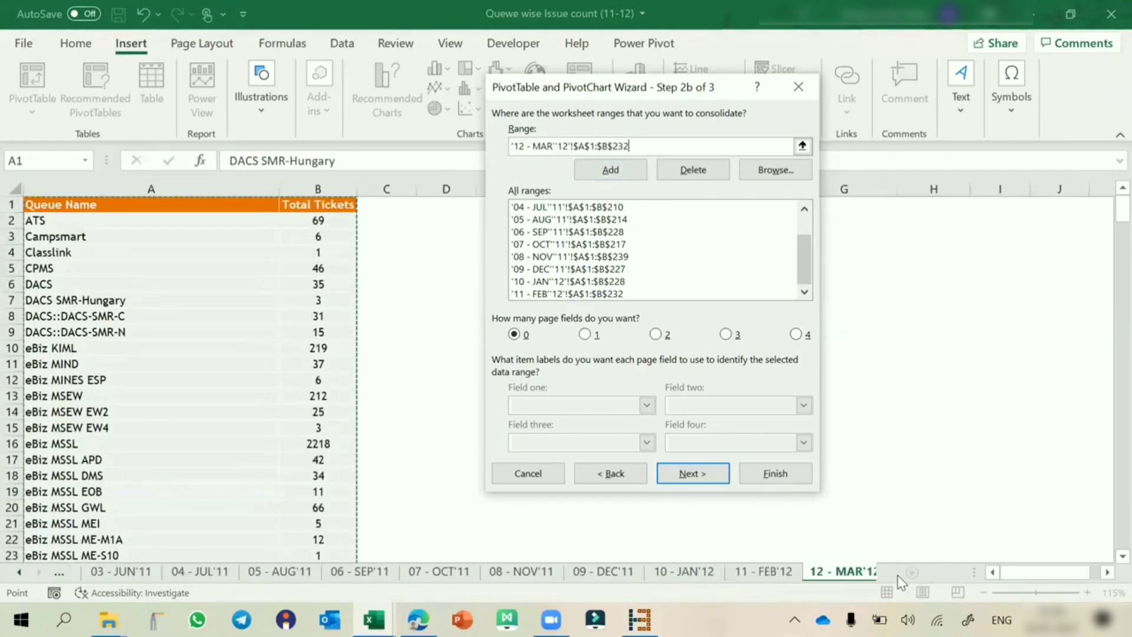
{"action": "left_click", "coordinate": [217, 348]}
{"action": "key", "text": "ctrl+a"}
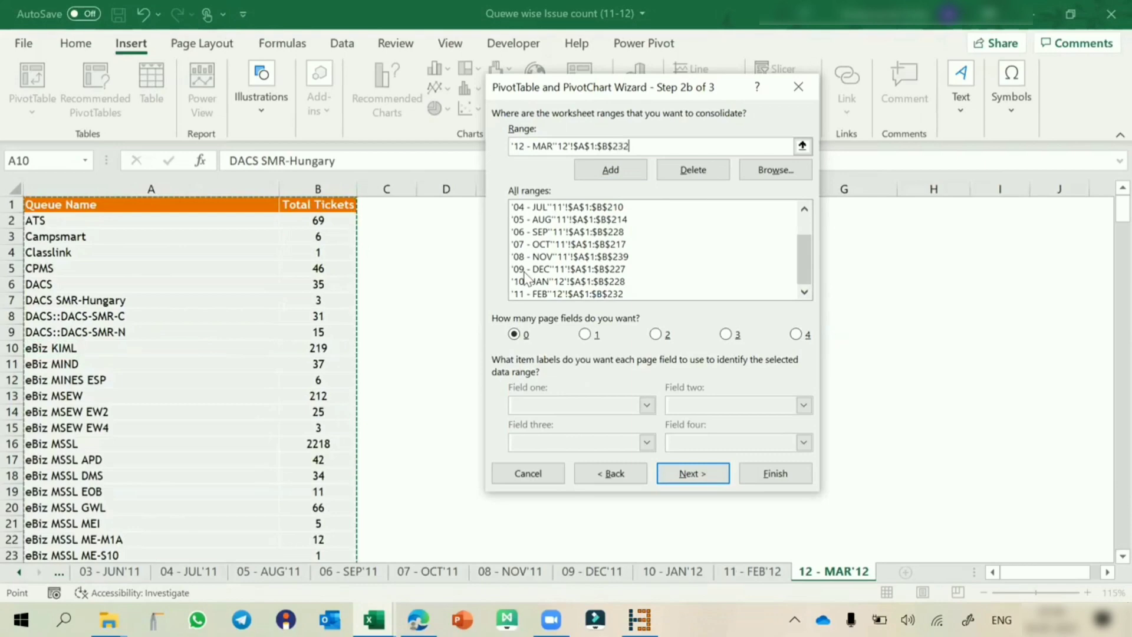
{"action": "left_click", "coordinate": [610, 170]}
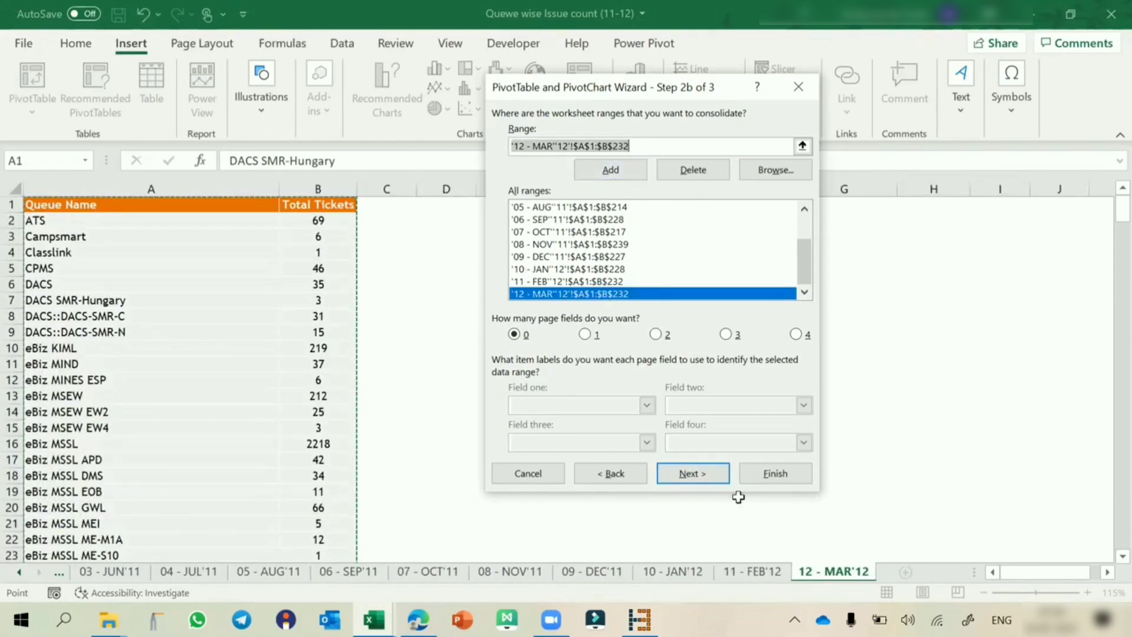
{"action": "left_click", "coordinate": [789, 473]}
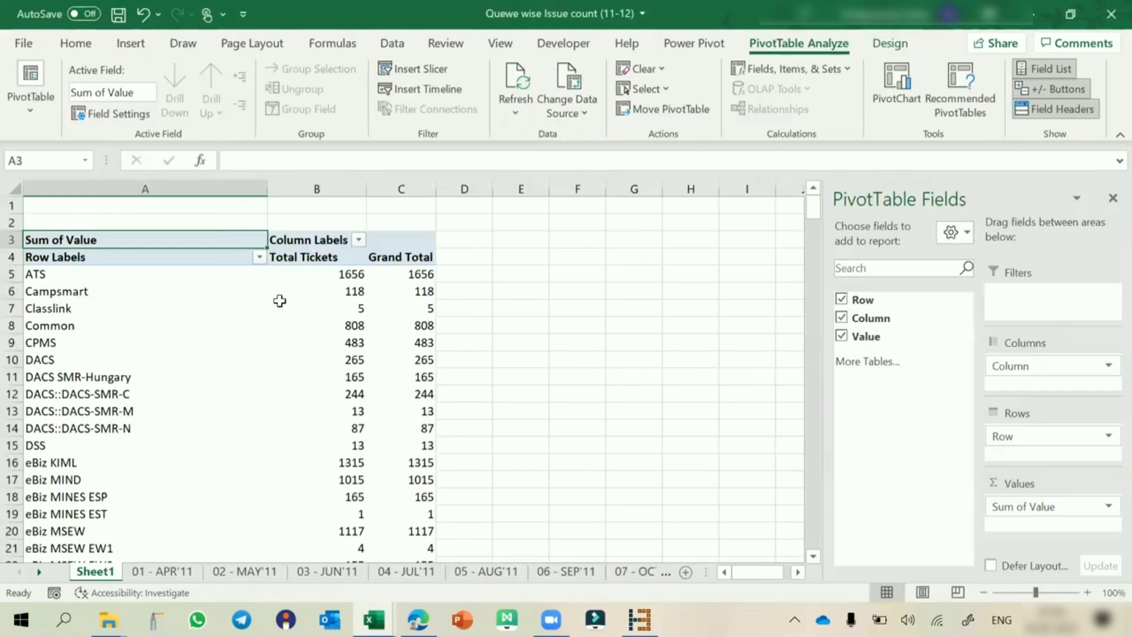
{"action": "mouse_move", "coordinate": [280, 300]}
{"action": "left_click", "coordinate": [259, 313]}
{"action": "left_click", "coordinate": [258, 313]}
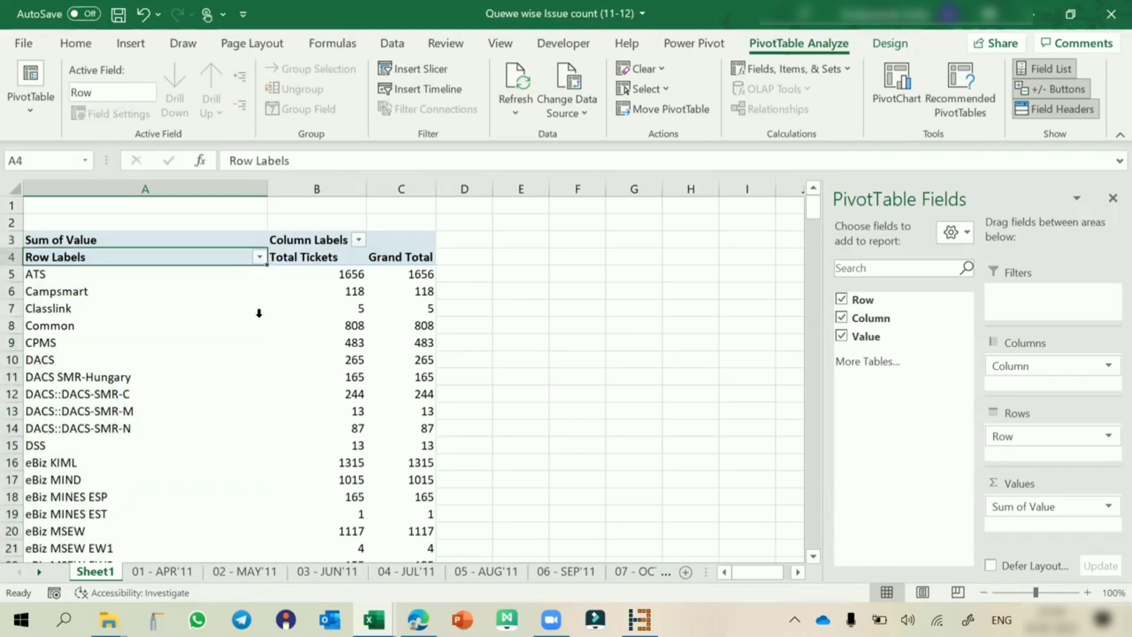
{"action": "left_click", "coordinate": [259, 313]}
{"action": "left_click", "coordinate": [254, 326]}
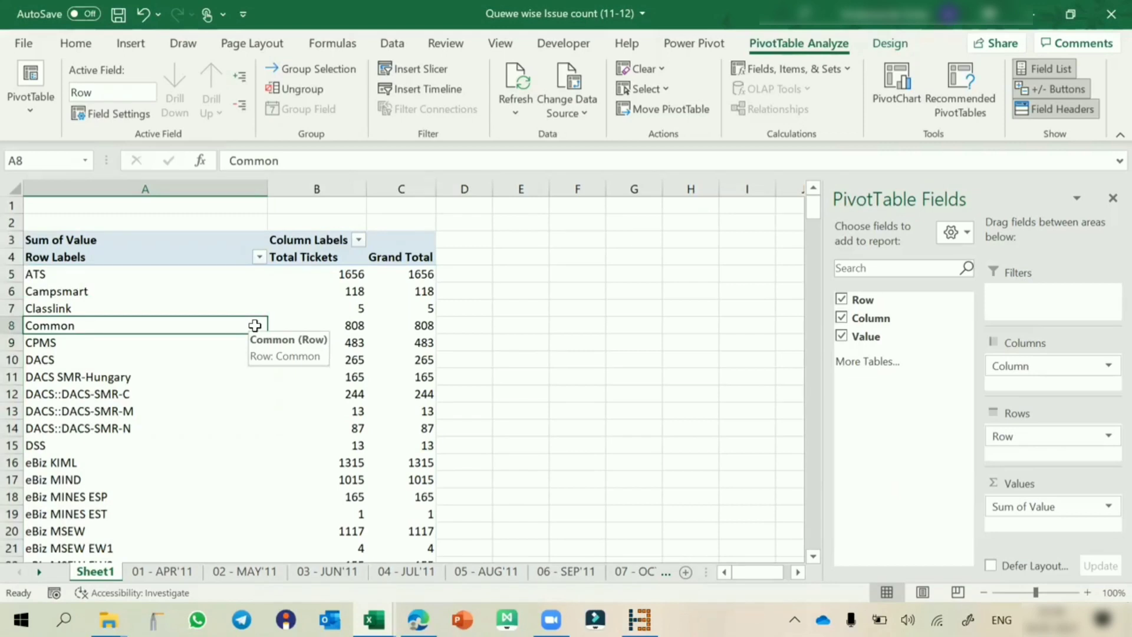
- Refresh the consolidated PivotTable from its Campsmart row label
{"action": "left_click", "coordinate": [392, 43]}
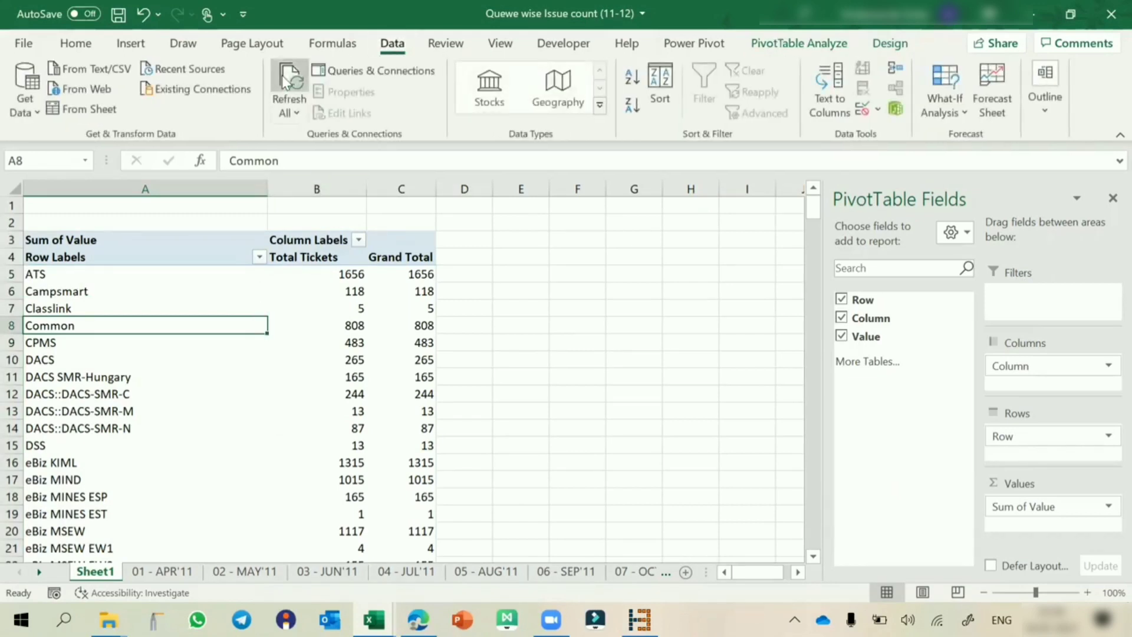
{"action": "left_click", "coordinate": [219, 293]}
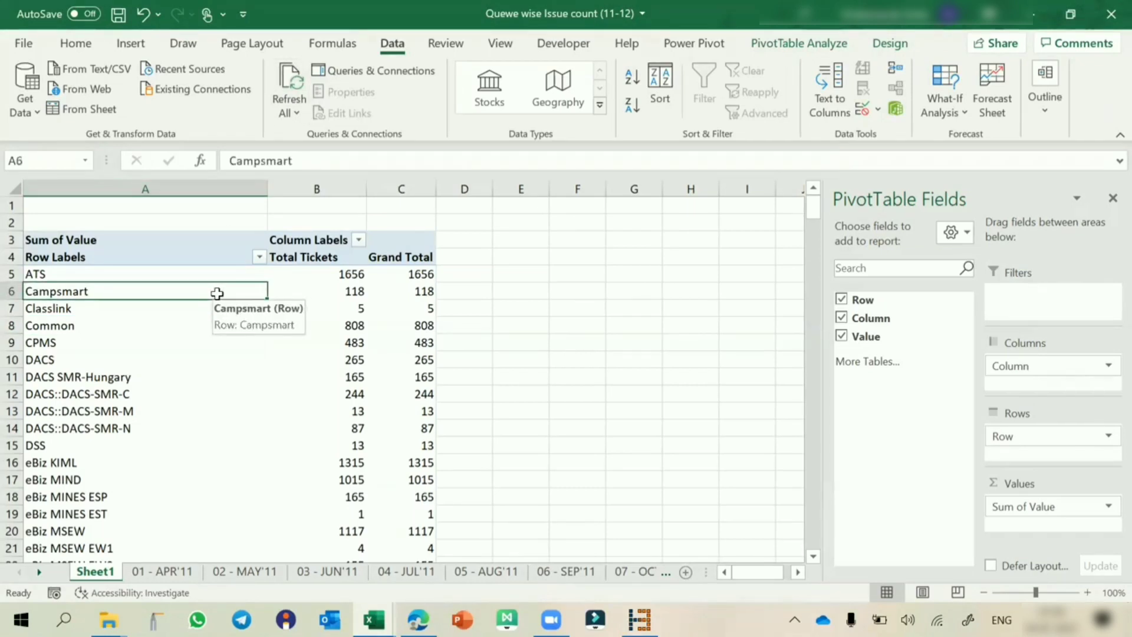
{"action": "right_click", "coordinate": [220, 298]}
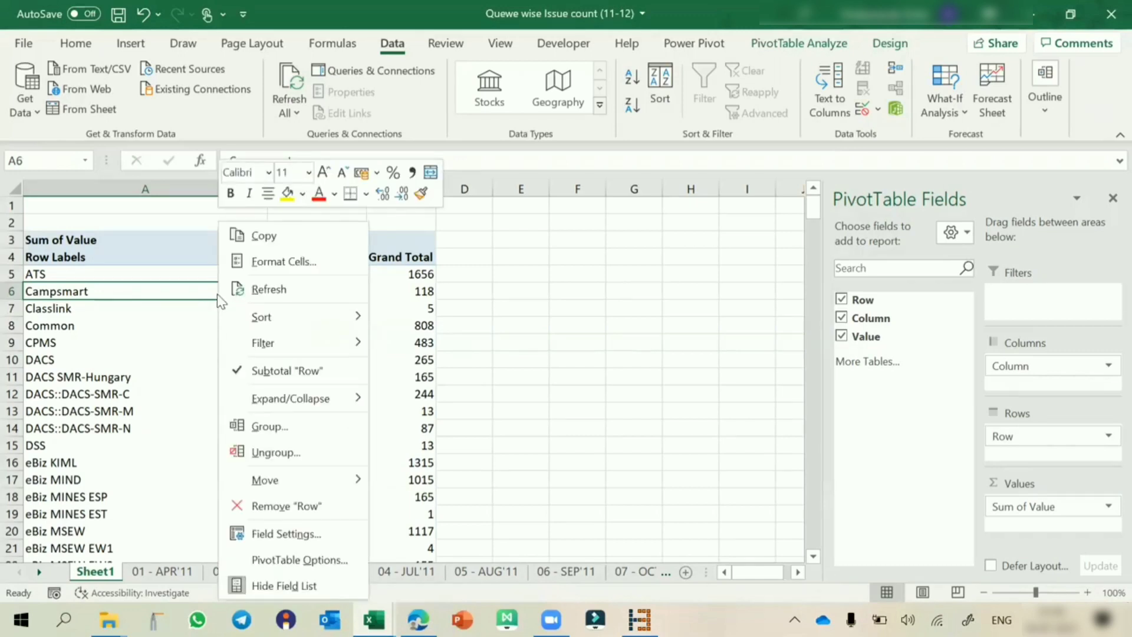
{"action": "left_click", "coordinate": [260, 290]}
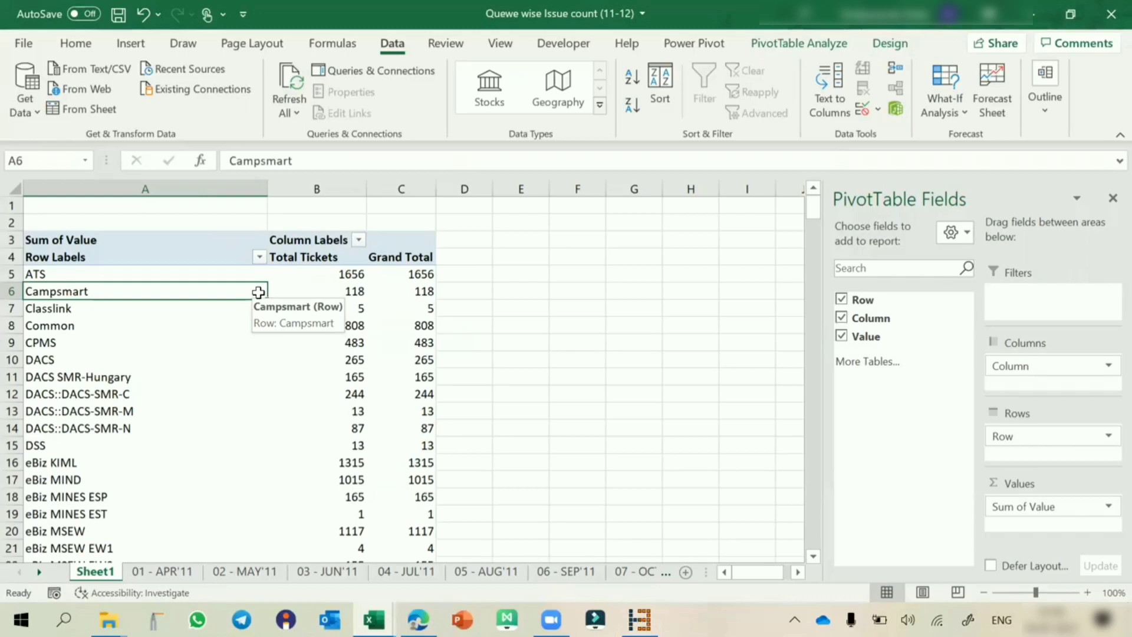
- Reopen the PivotTable and PivotChart Wizard, check the list of consolidated month ranges through March, and close it without changes
{"action": "left_click", "coordinate": [231, 365]}
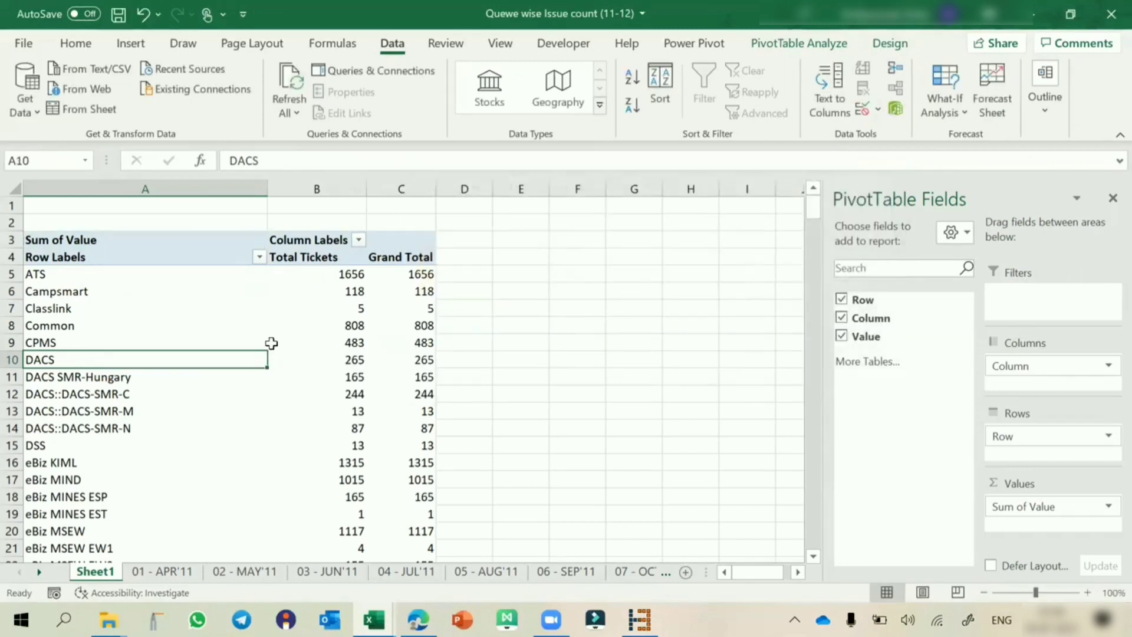
{"action": "left_click", "coordinate": [313, 336]}
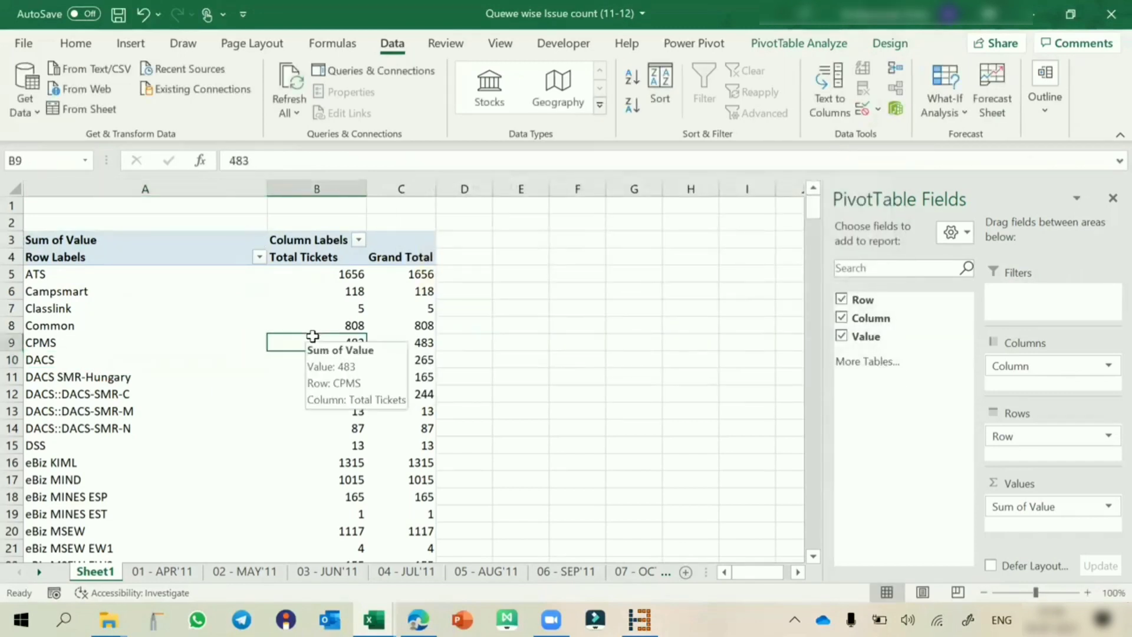
{"action": "key", "text": "alt"}
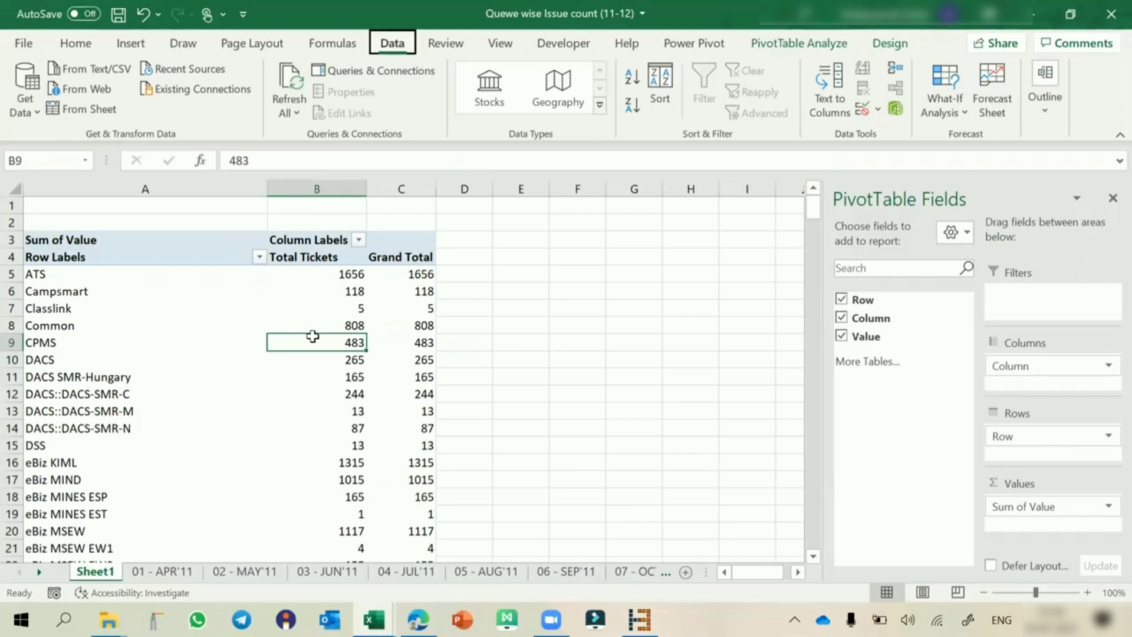
{"action": "key", "text": "d"}
{"action": "key", "text": "p"}
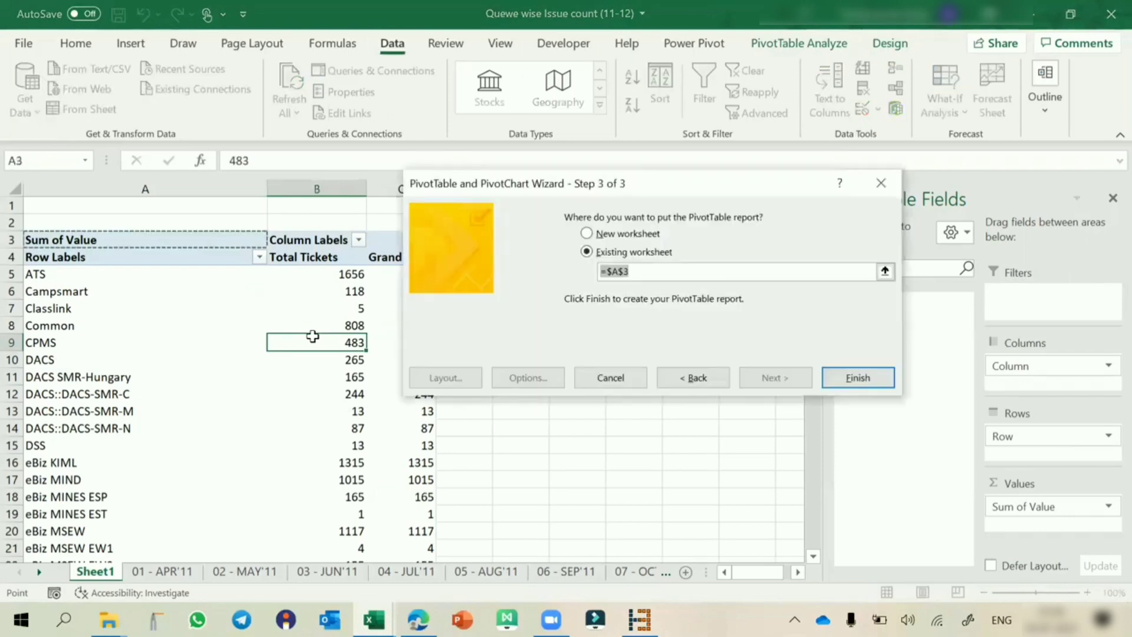
{"action": "left_click", "coordinate": [708, 378]}
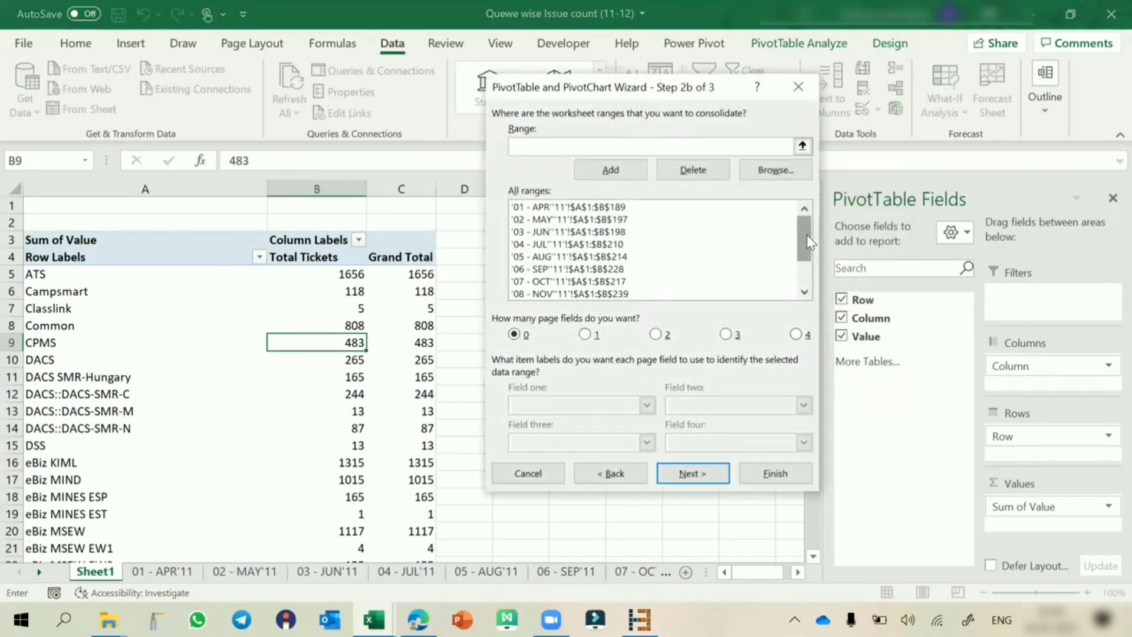
{"action": "left_click_drag", "start_coordinate": [807, 235], "coordinate": [808, 289]}
{"action": "left_click", "coordinate": [560, 268]}
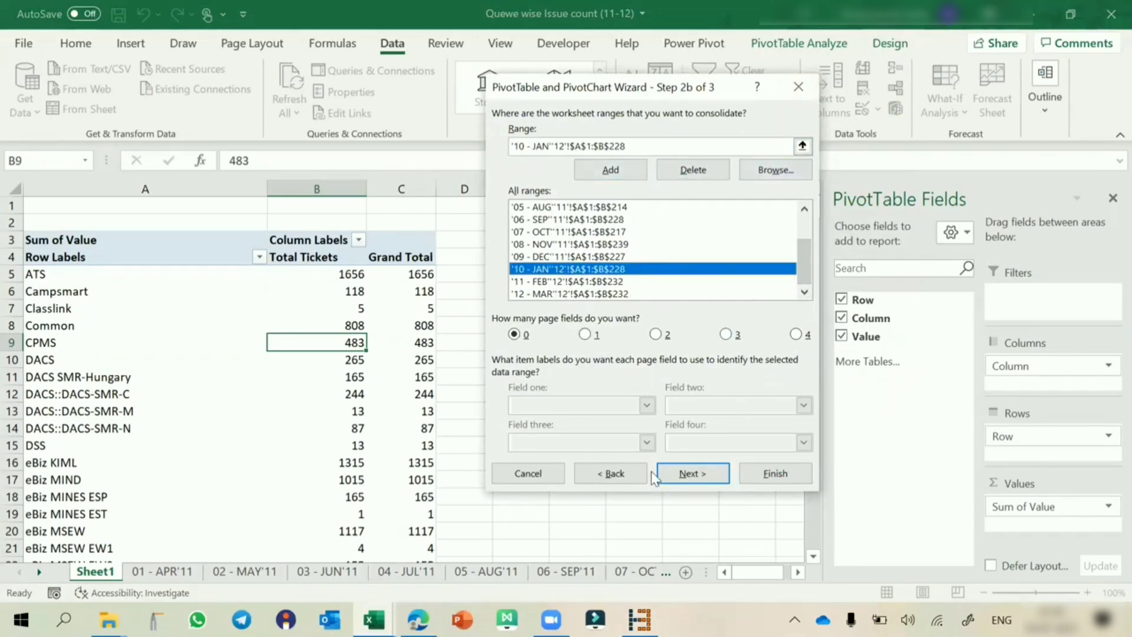
{"action": "left_click", "coordinate": [803, 84]}
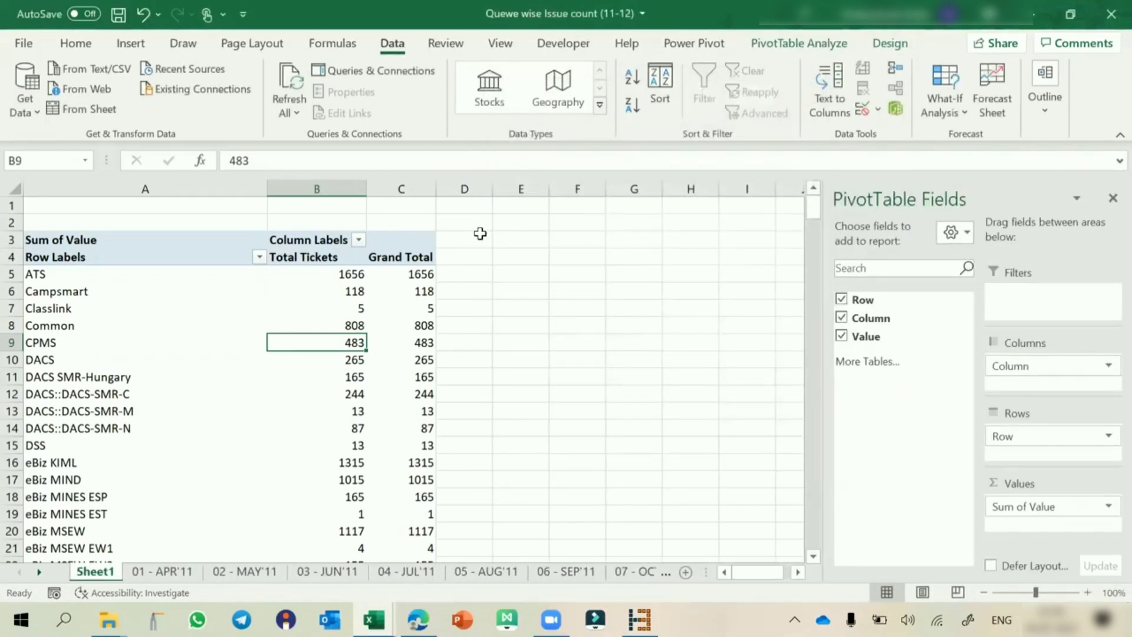
{"action": "left_click", "coordinate": [345, 278]}
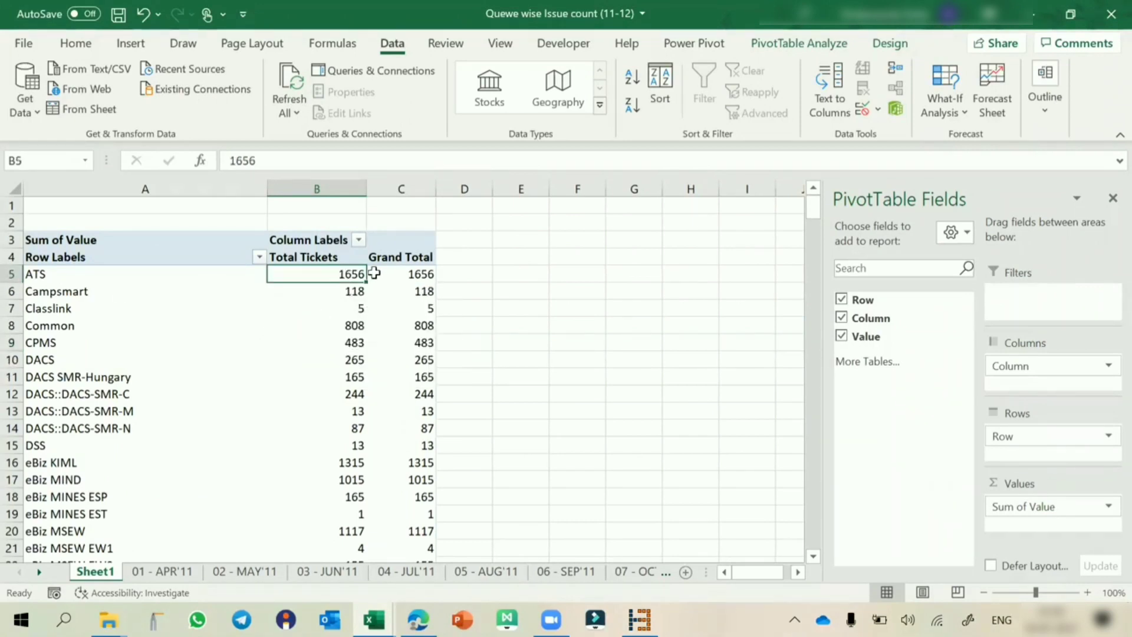
{"action": "mouse_move", "coordinate": [345, 273]}
{"action": "left_click_drag", "start_coordinate": [315, 189], "coordinate": [663, 188]}
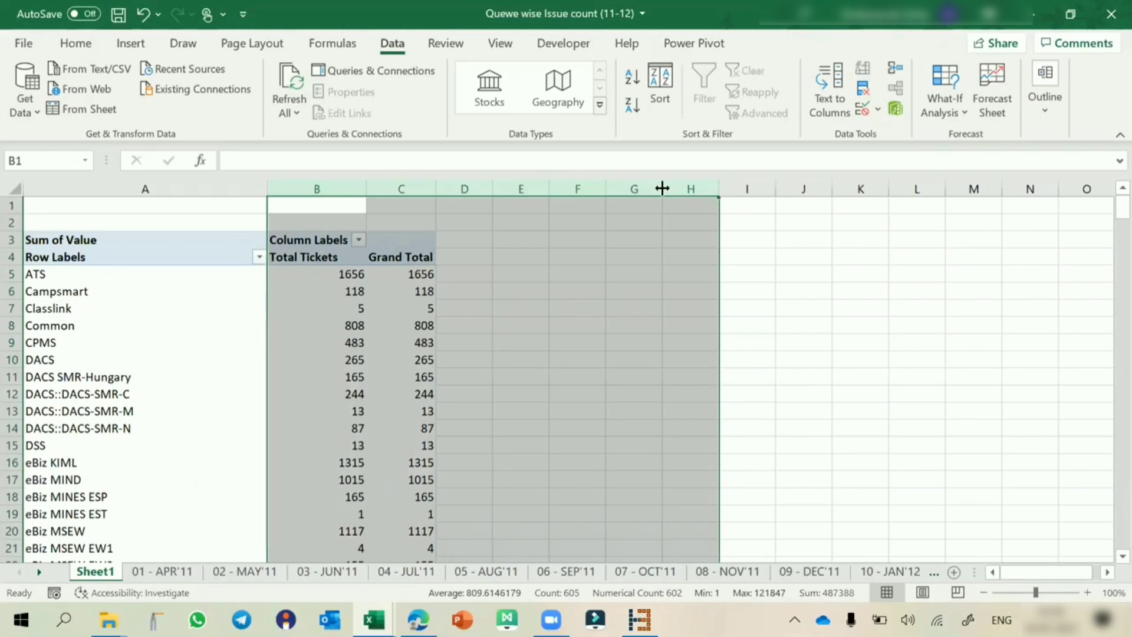
{"action": "left_click", "coordinate": [242, 331]}
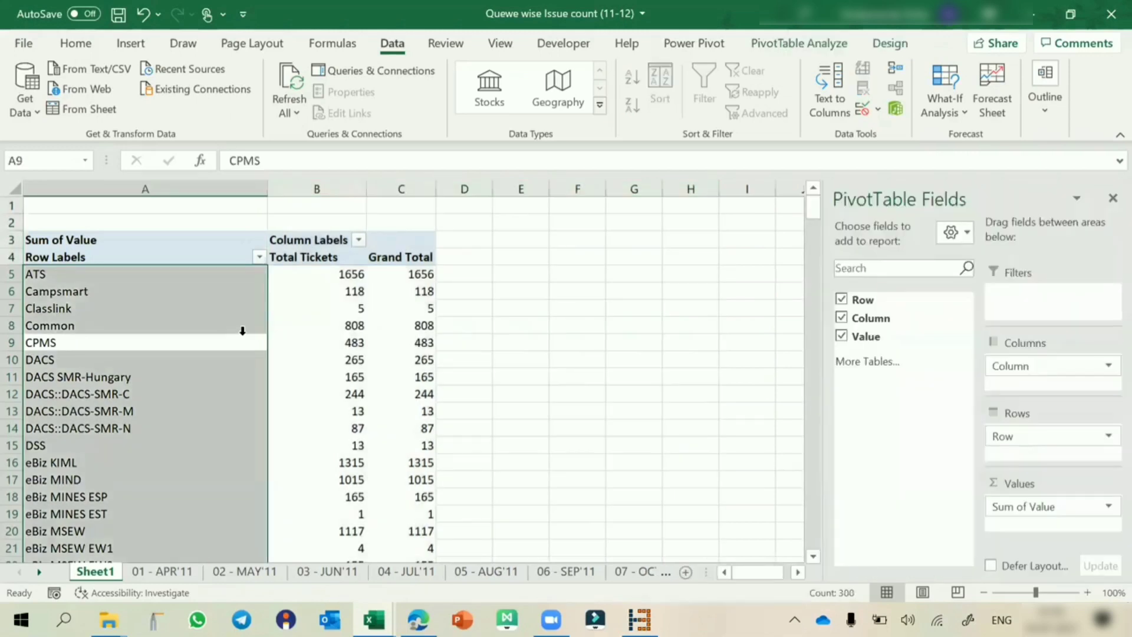
- Return to the consolidation ranges step of the PivotTable and PivotChart Wizard and set the number of page fields to 1
{"action": "left_click", "coordinate": [235, 333]}
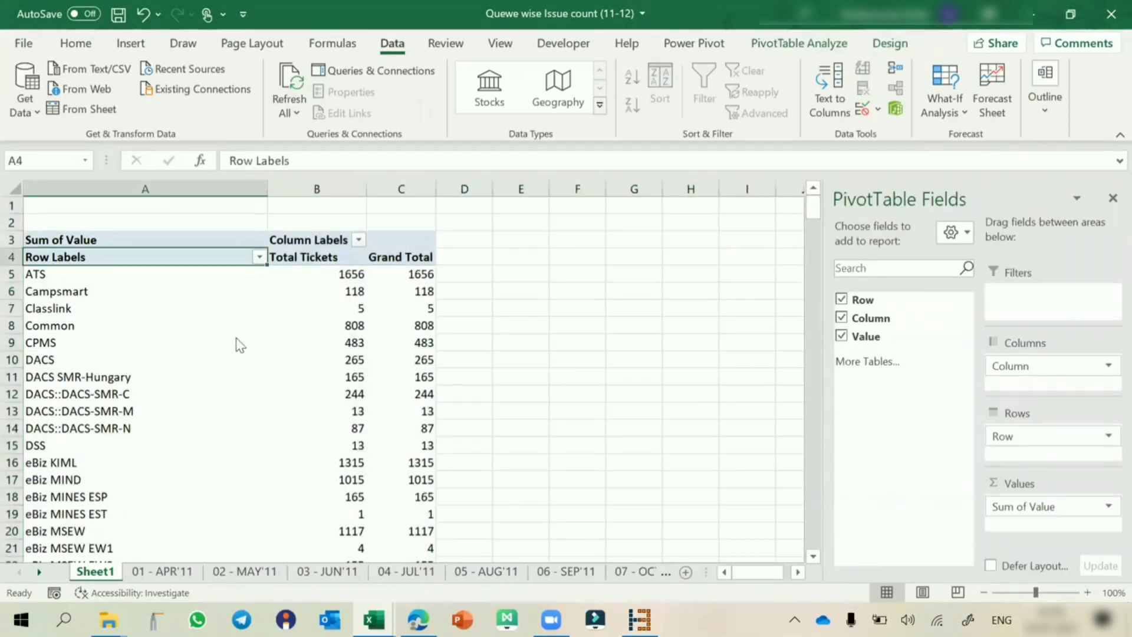
{"action": "key", "text": "alt+d"}
{"action": "key", "text": "p"}
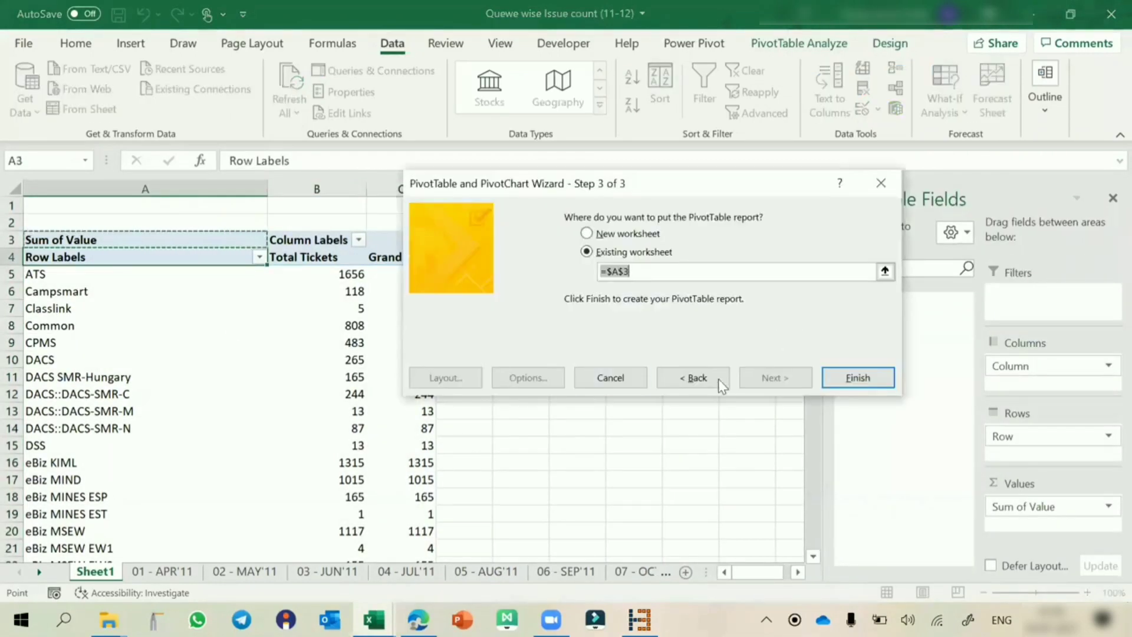
{"action": "left_click", "coordinate": [677, 378]}
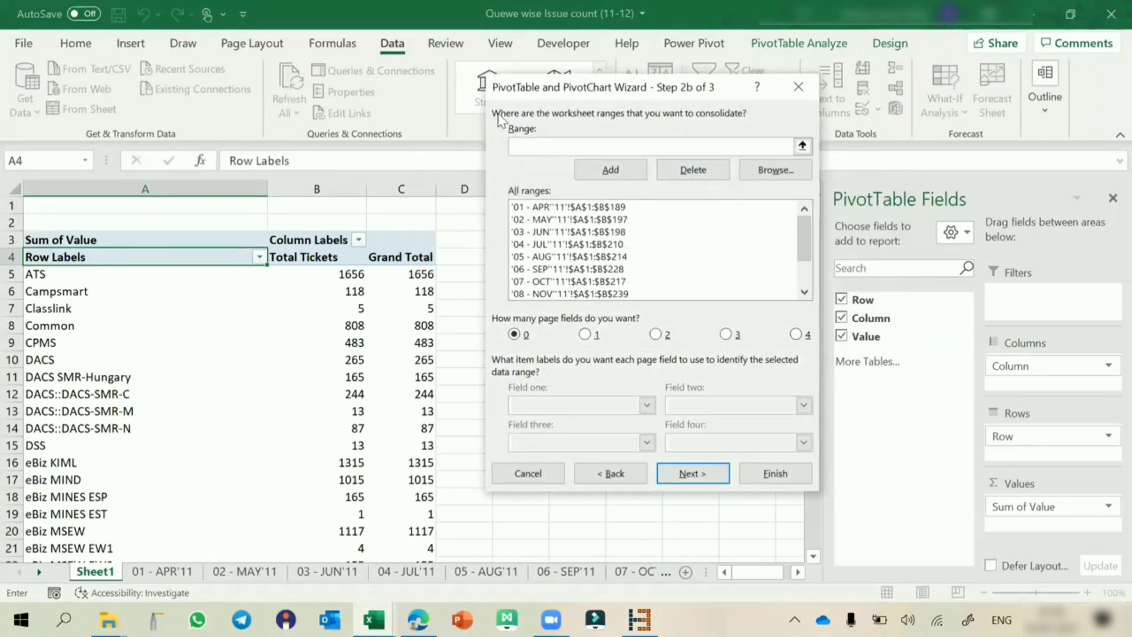
{"action": "left_click_drag", "start_coordinate": [544, 89], "coordinate": [329, 91]}
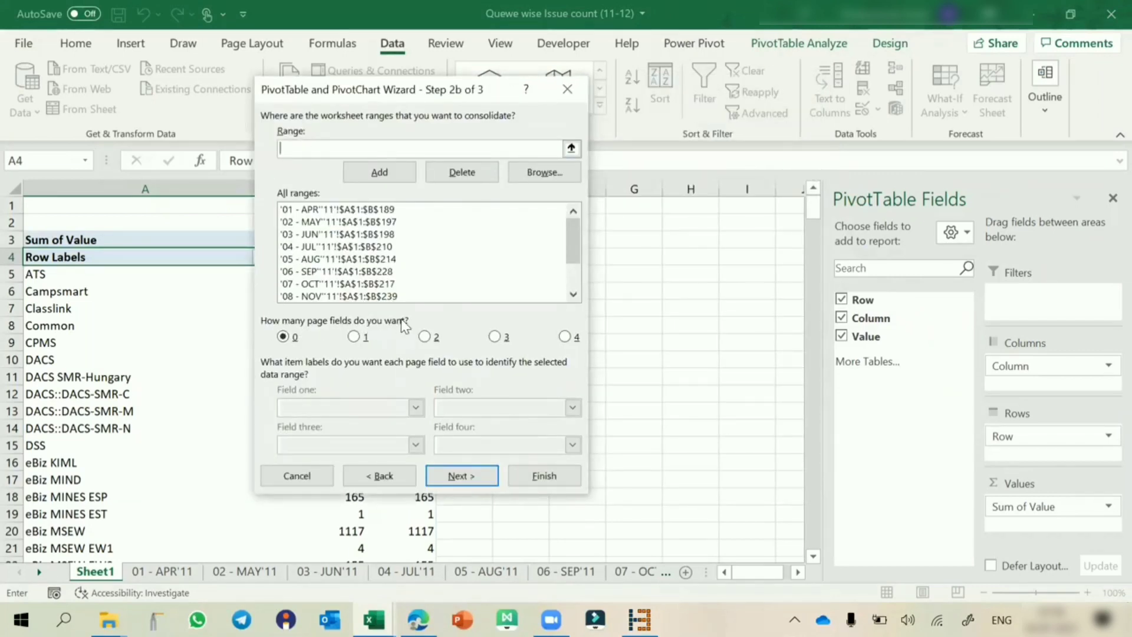
{"action": "left_click", "coordinate": [357, 340]}
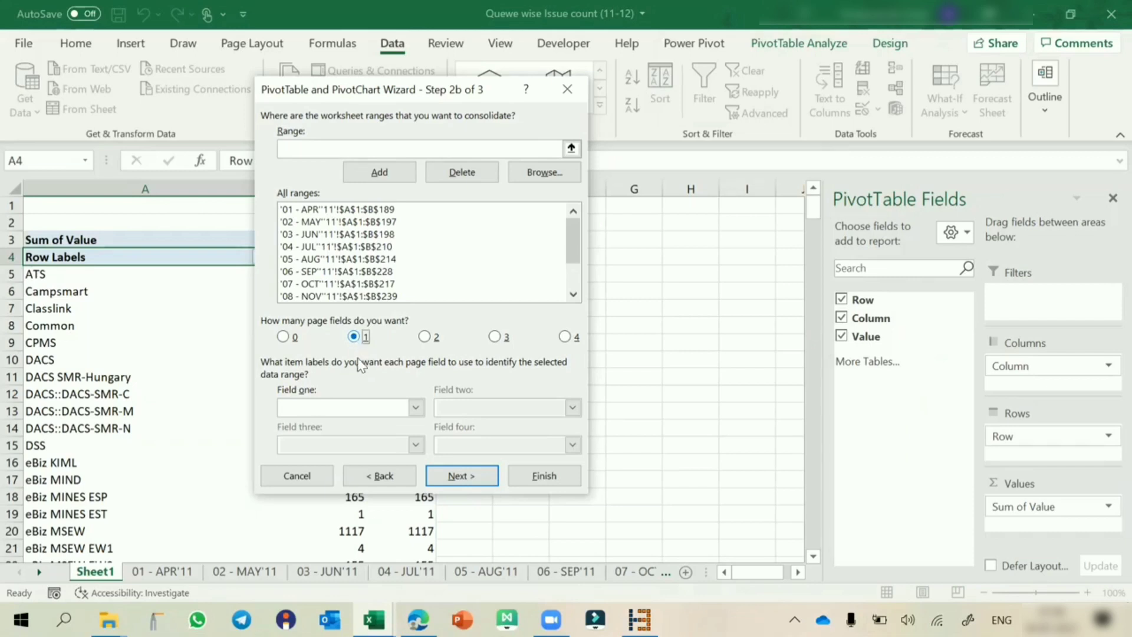
- Label the 01 - APR'11 range APR and the 02 - MAY'11 range MAY in page field one
{"action": "left_click", "coordinate": [375, 407]}
{"action": "left_click", "coordinate": [341, 210]}
{"action": "left_click", "coordinate": [327, 409]}
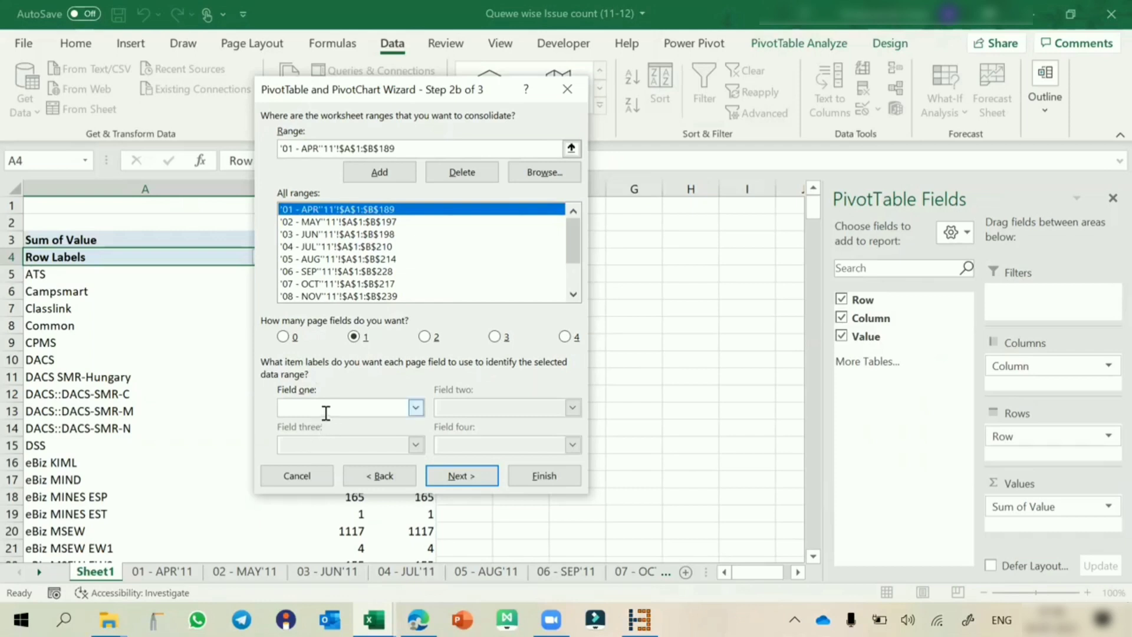
{"action": "type", "text": "APR"}
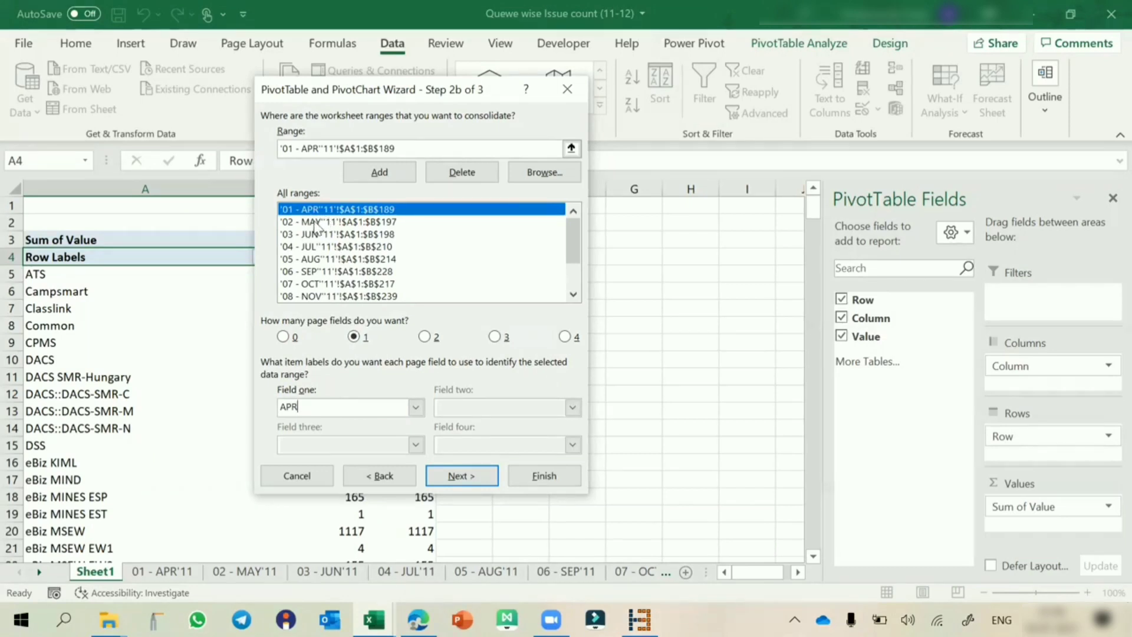
{"action": "left_click", "coordinate": [317, 223]}
{"action": "left_click", "coordinate": [316, 406]}
{"action": "type", "text": "M"}
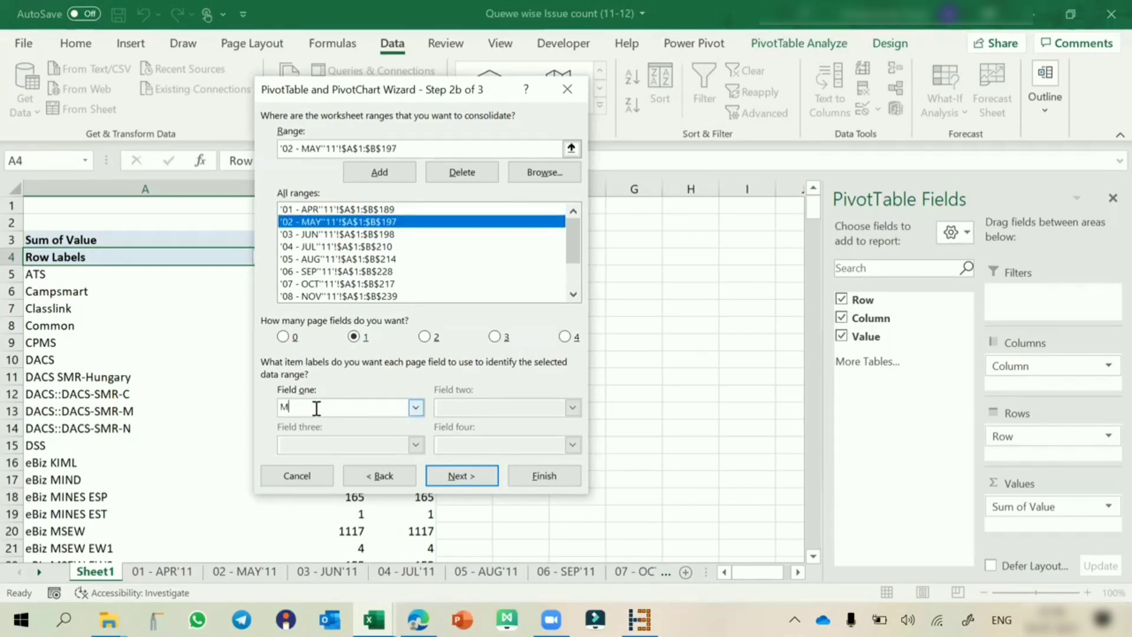
{"action": "type", "text": "AY"}
- Label the 03 - JUN'11 range JUN and the 04 - JUL'11 range JUL in page field one
{"action": "left_click", "coordinate": [328, 234]}
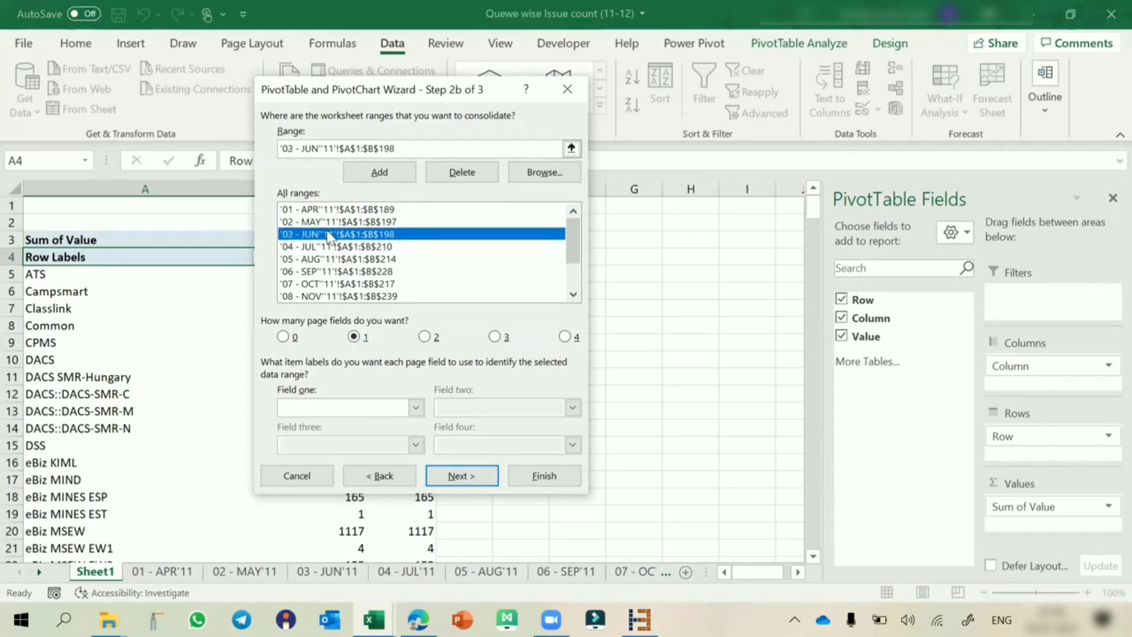
{"action": "left_click", "coordinate": [307, 407]}
{"action": "type", "text": "JU"}
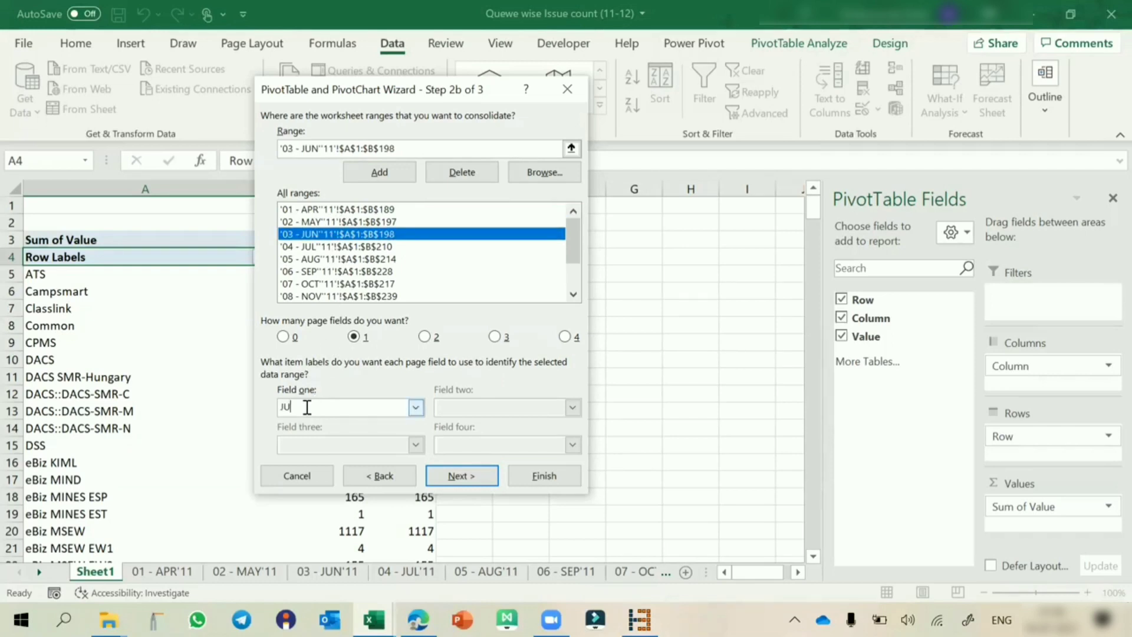
{"action": "type", "text": "N"}
{"action": "left_click", "coordinate": [316, 248]}
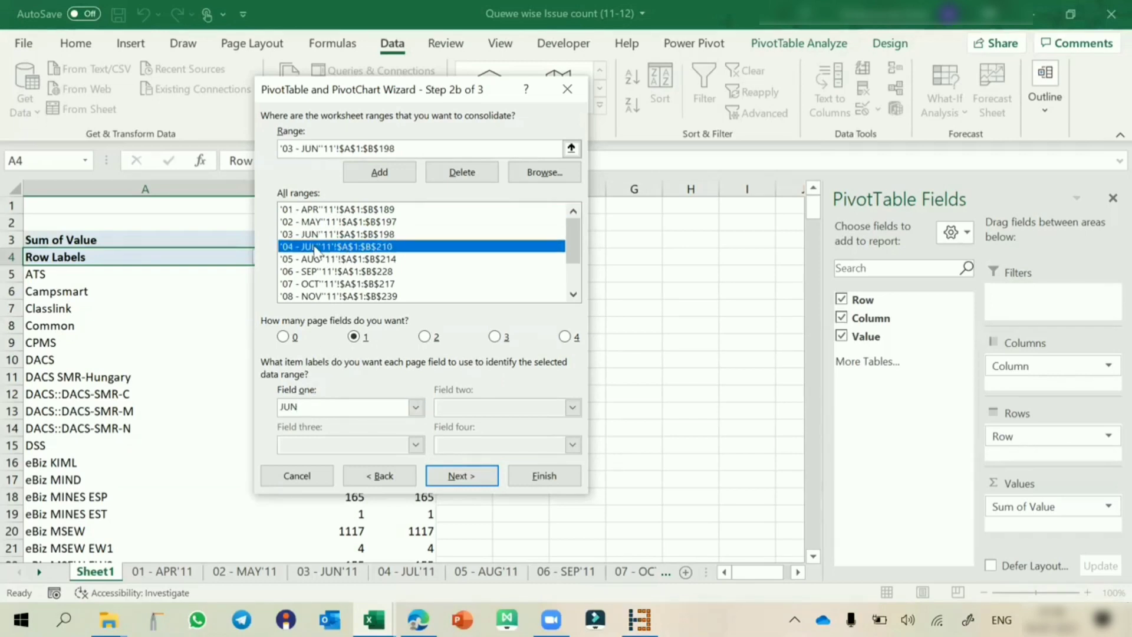
{"action": "left_click", "coordinate": [305, 409]}
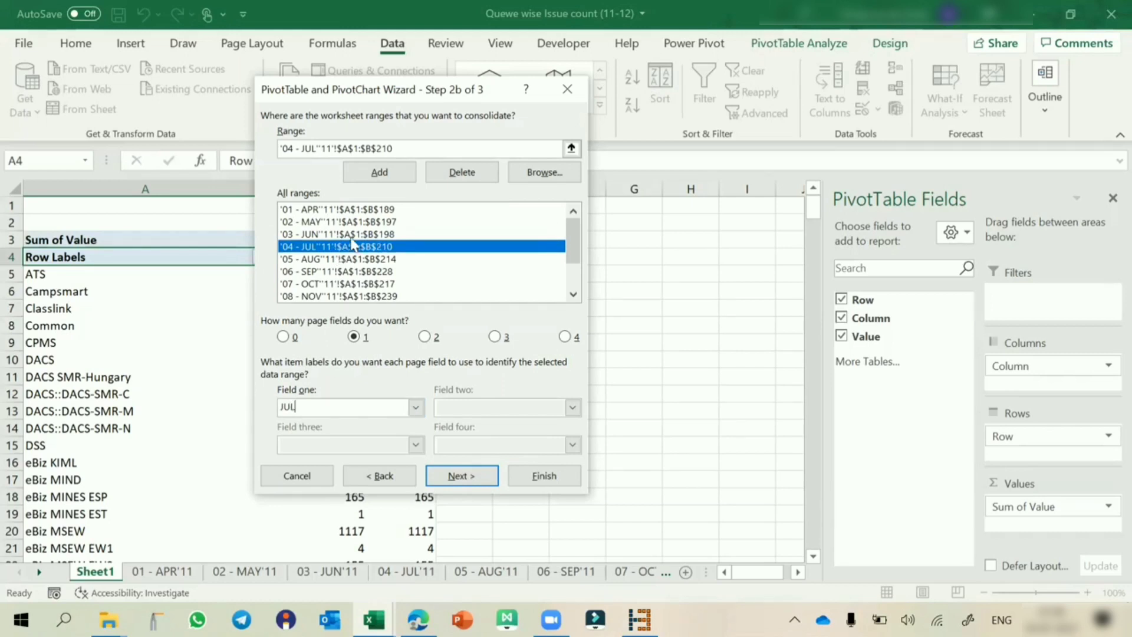
- Label the 05 - AUG'11 range AUG and the 06 - SEP'11 range SEP in page field one
{"action": "left_click", "coordinate": [304, 260]}
{"action": "left_click", "coordinate": [311, 406]}
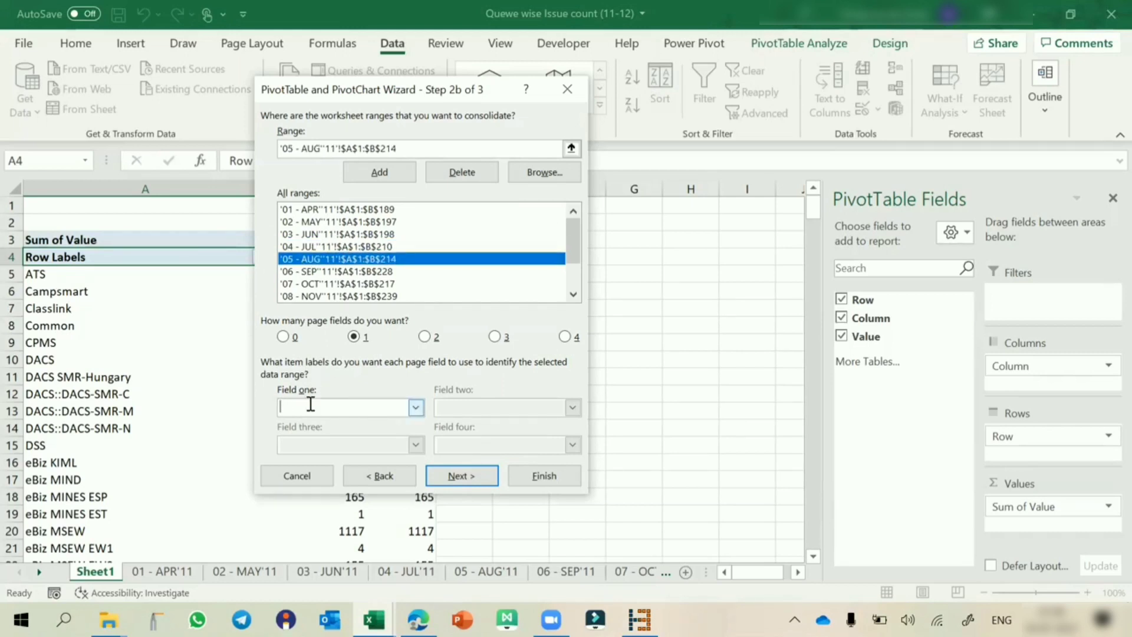
{"action": "type", "text": "AUG"}
{"action": "left_click", "coordinate": [331, 271]}
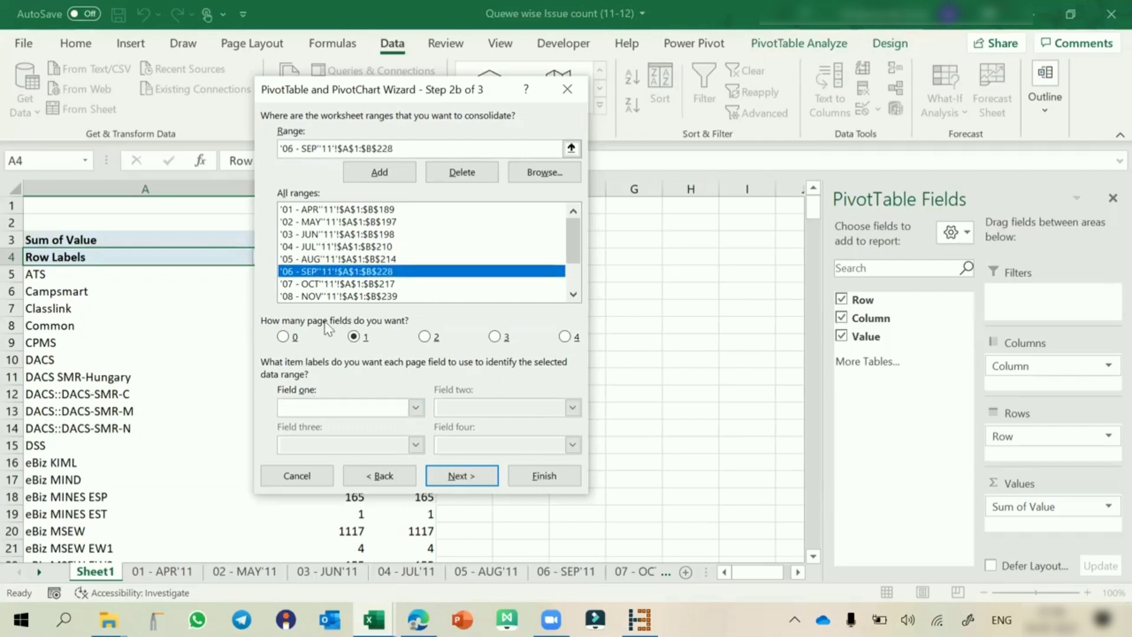
{"action": "left_click", "coordinate": [308, 406]}
{"action": "type", "text": "SE"}
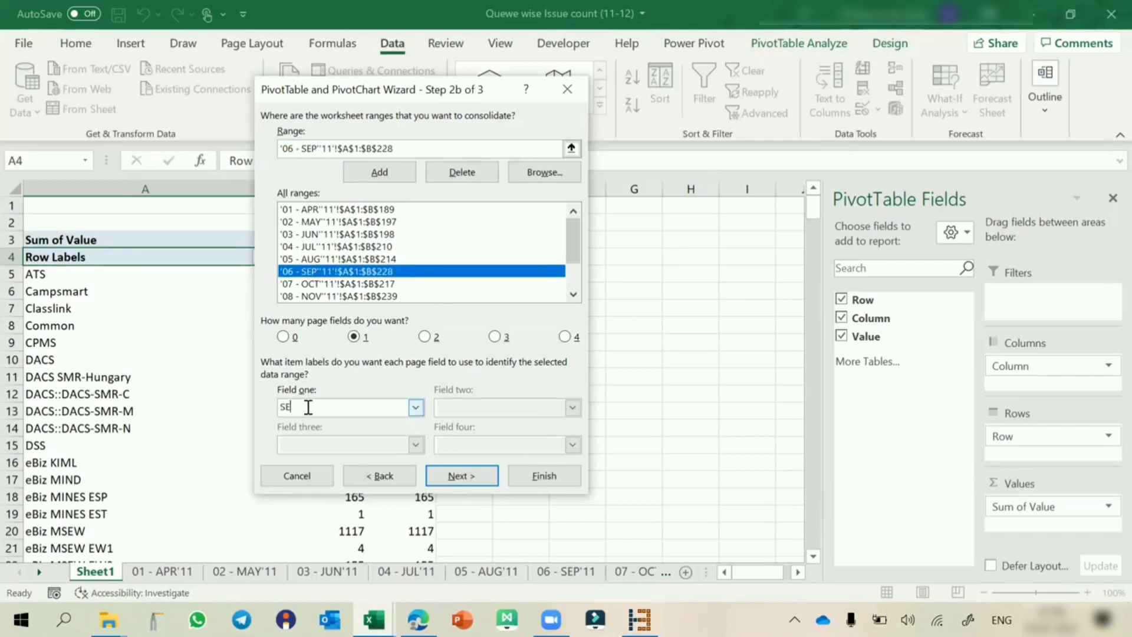
{"action": "type", "text": "P"}
- Label the 07 - OCT'11 range OCT and the 08 - NOV'11 range NOV in page field one
{"action": "left_click", "coordinate": [340, 283]}
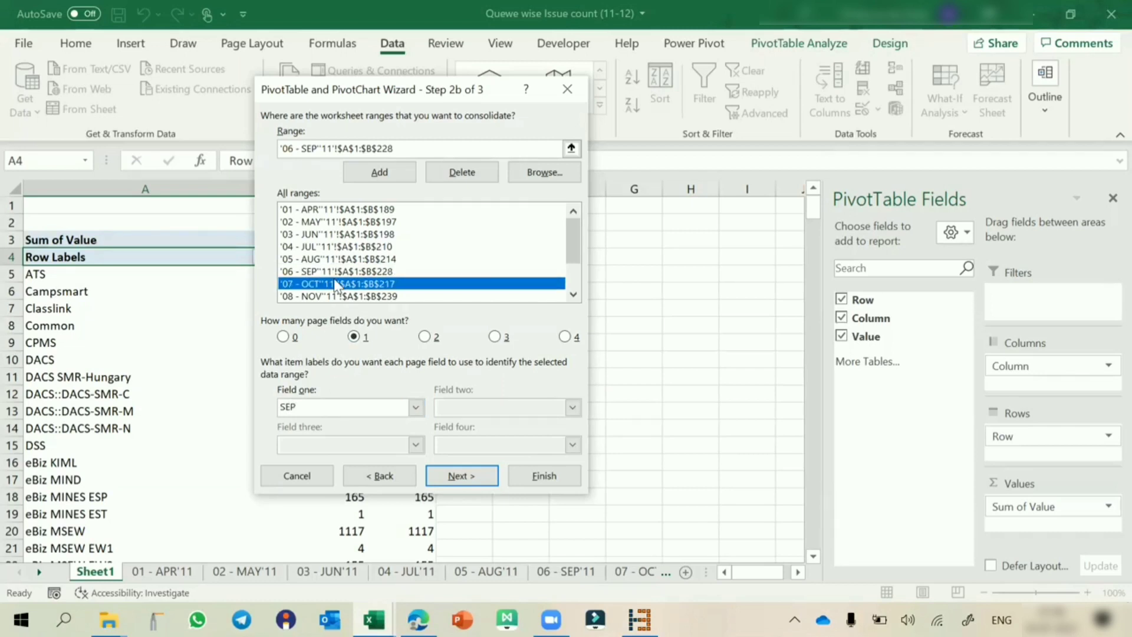
{"action": "left_click", "coordinate": [309, 404]}
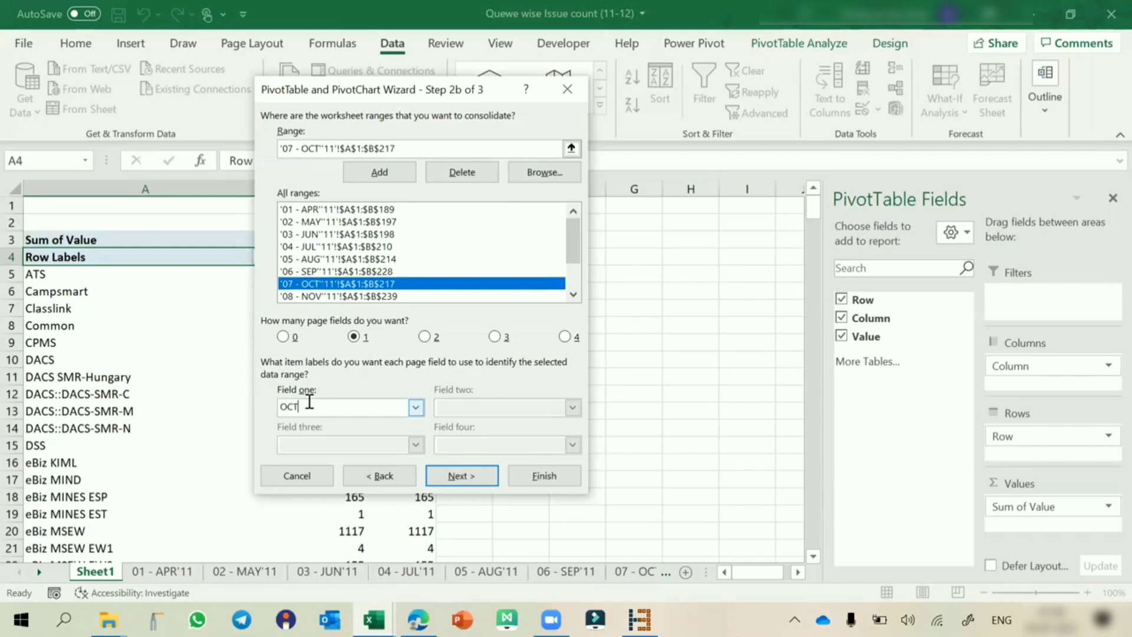
{"action": "left_click", "coordinate": [572, 290]}
{"action": "left_click", "coordinate": [572, 290]}
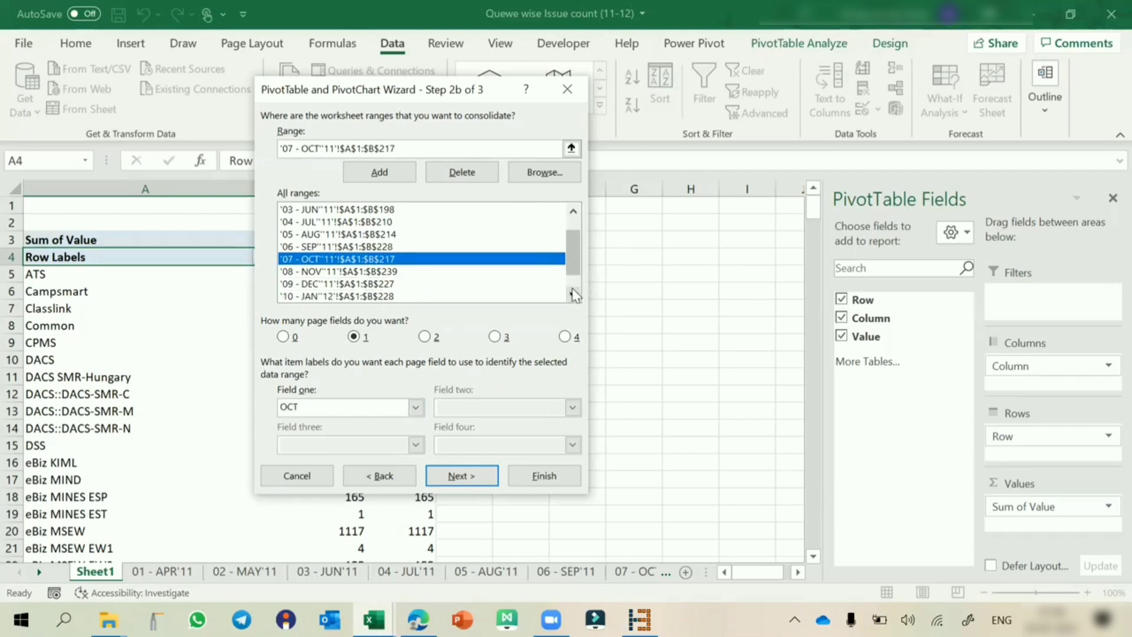
{"action": "left_click", "coordinate": [573, 290]}
{"action": "left_click", "coordinate": [572, 290]}
{"action": "left_click", "coordinate": [356, 247]}
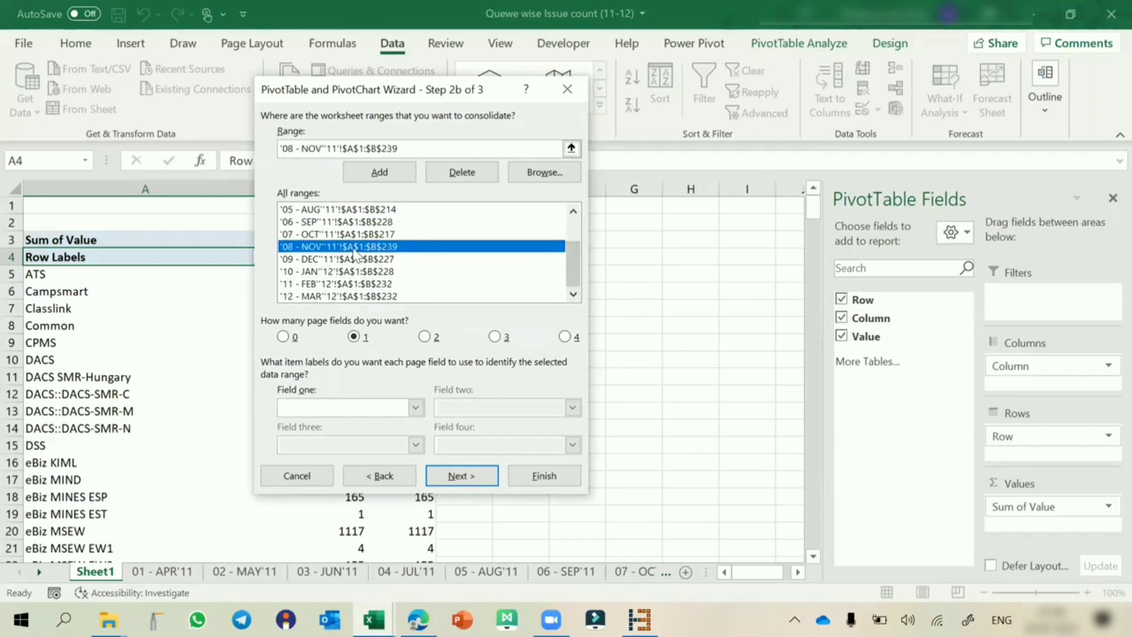
{"action": "left_click", "coordinate": [316, 406]}
{"action": "type", "text": "NOV"}
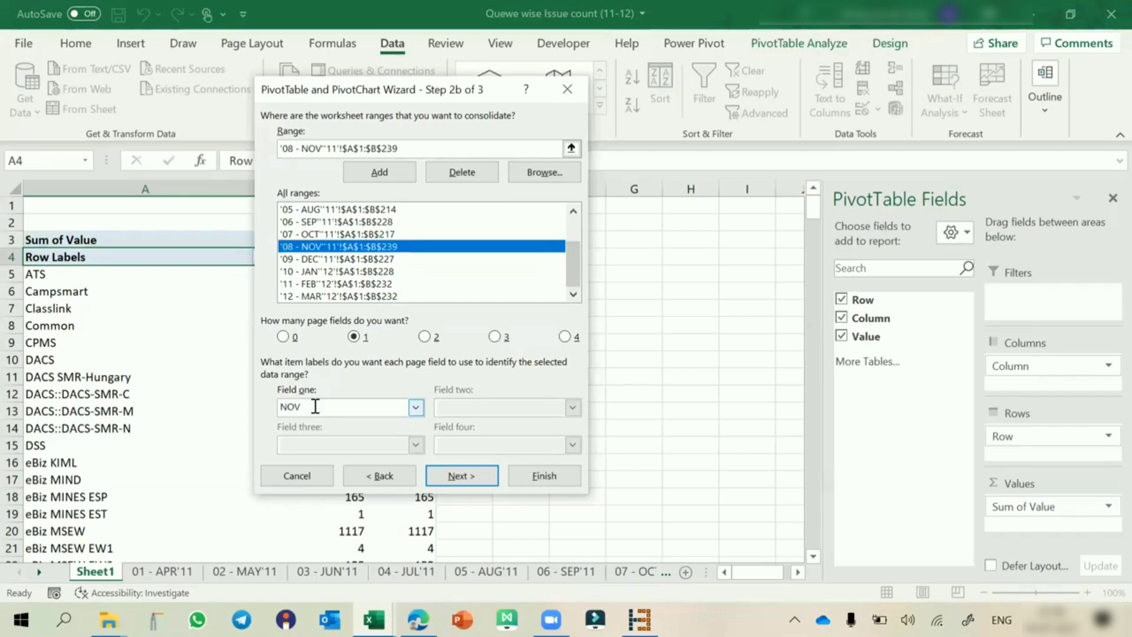
- Label the 09 - DEC'11 range DEC and the 10 - JAN'12 range JAN in page field one
{"action": "left_click", "coordinate": [315, 259]}
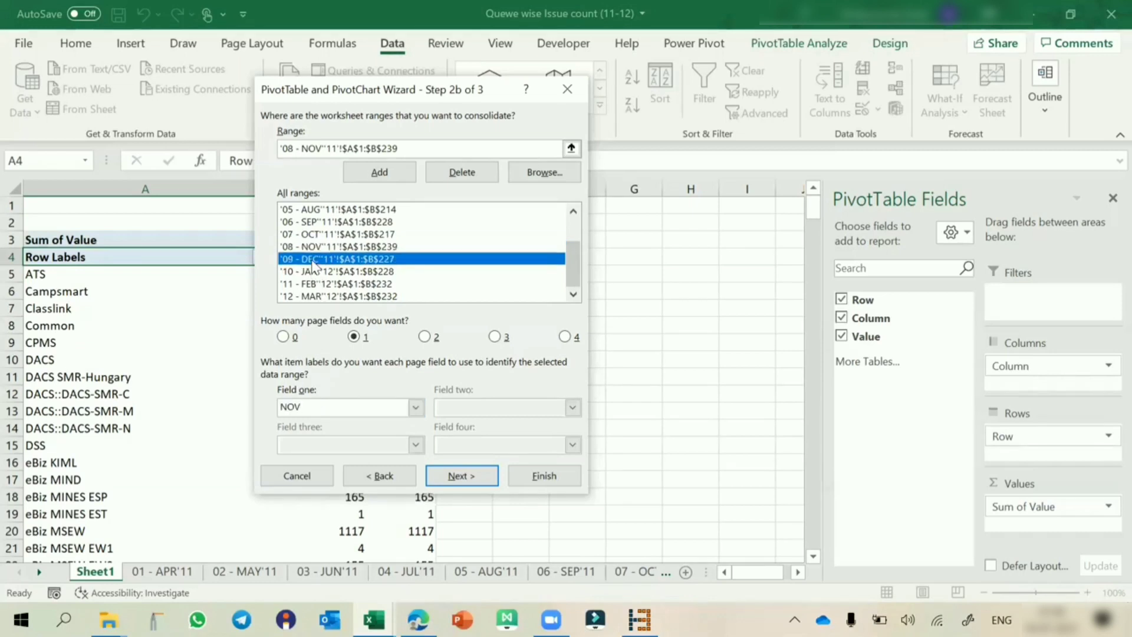
{"action": "left_click", "coordinate": [304, 407]}
{"action": "type", "text": "DEC"}
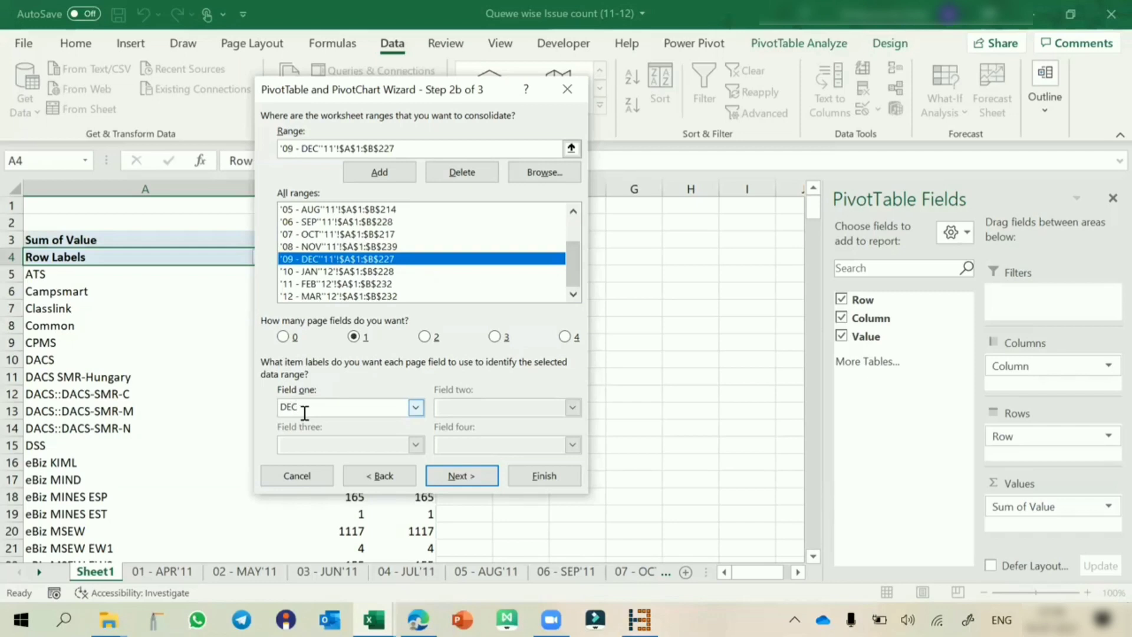
{"action": "left_click", "coordinate": [303, 272]}
{"action": "left_click", "coordinate": [335, 409]}
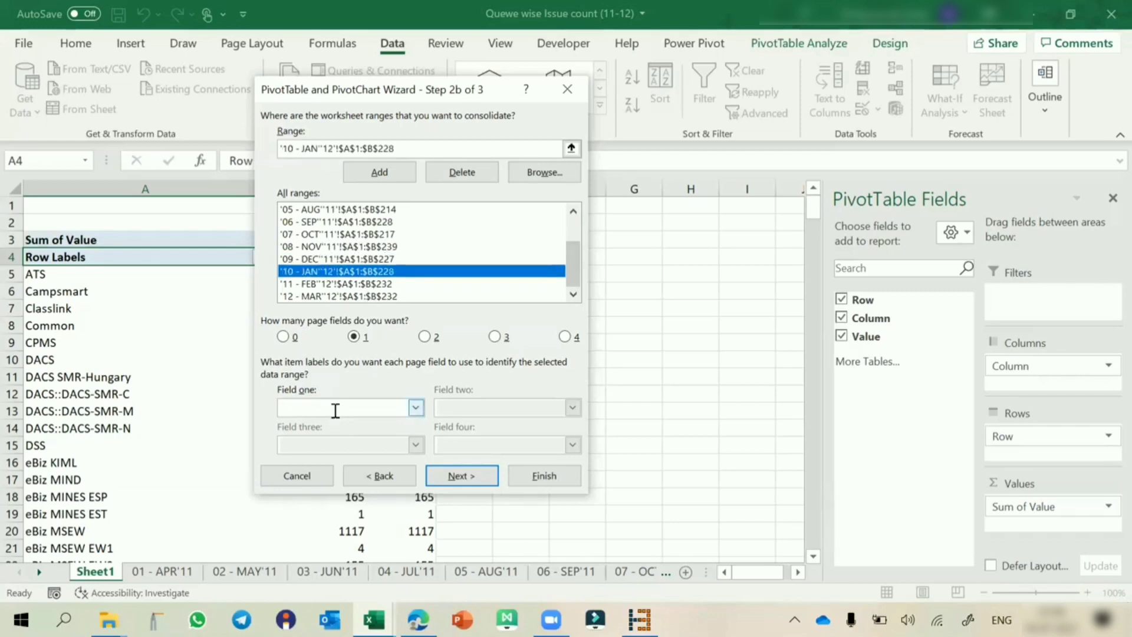
{"action": "type", "text": "JAN"}
- Label the 11 - FEB'12 range FEB and the 12 - MAR'12 range MAR in page field one
{"action": "left_click", "coordinate": [326, 284]}
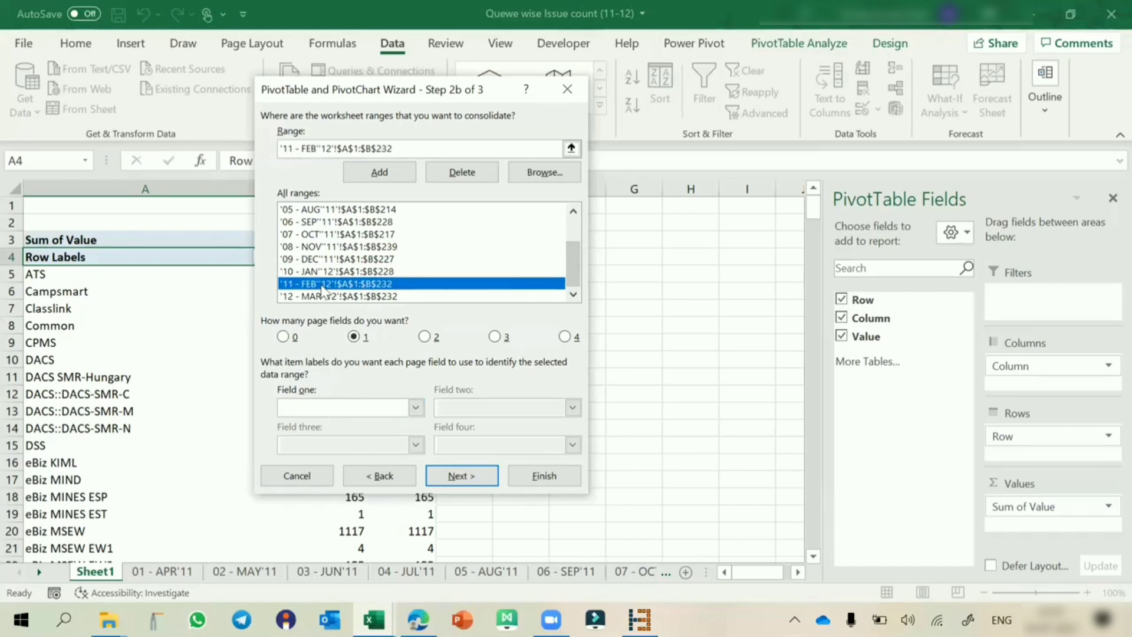
{"action": "left_click", "coordinate": [306, 407]}
{"action": "type", "text": "FEB"}
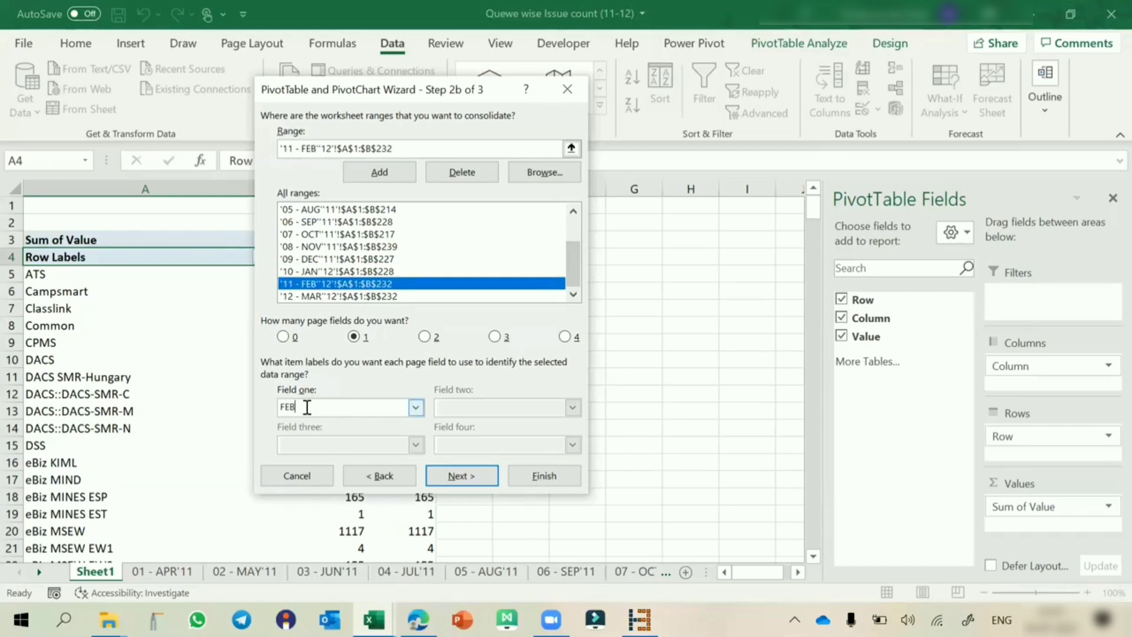
{"action": "left_click", "coordinate": [336, 296]}
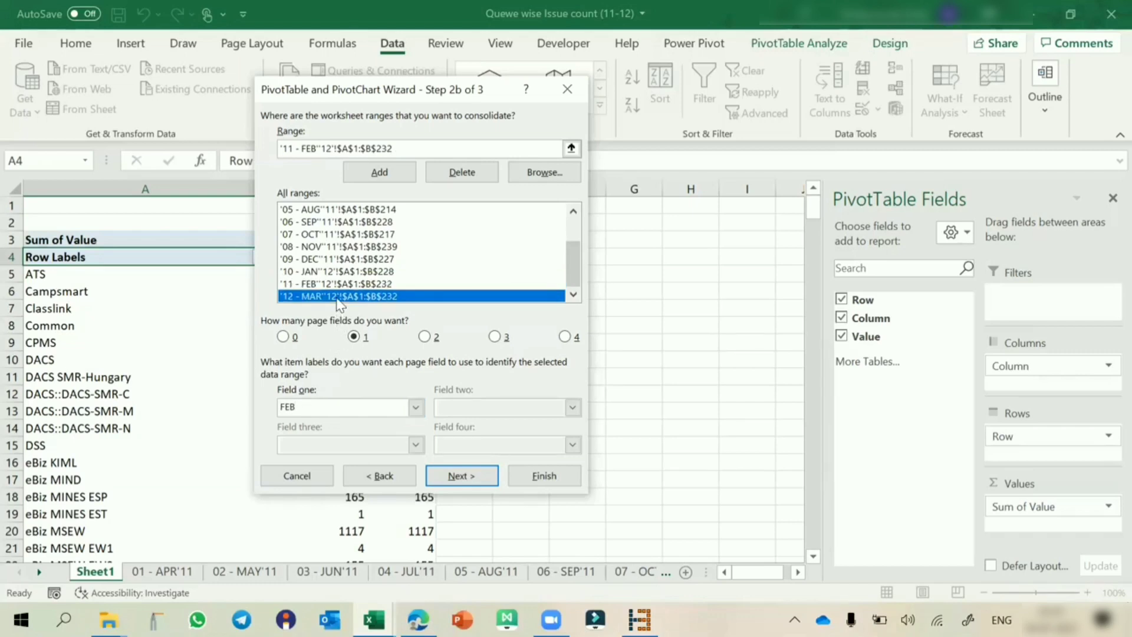
{"action": "left_click", "coordinate": [311, 407]}
{"action": "type", "text": "M"}
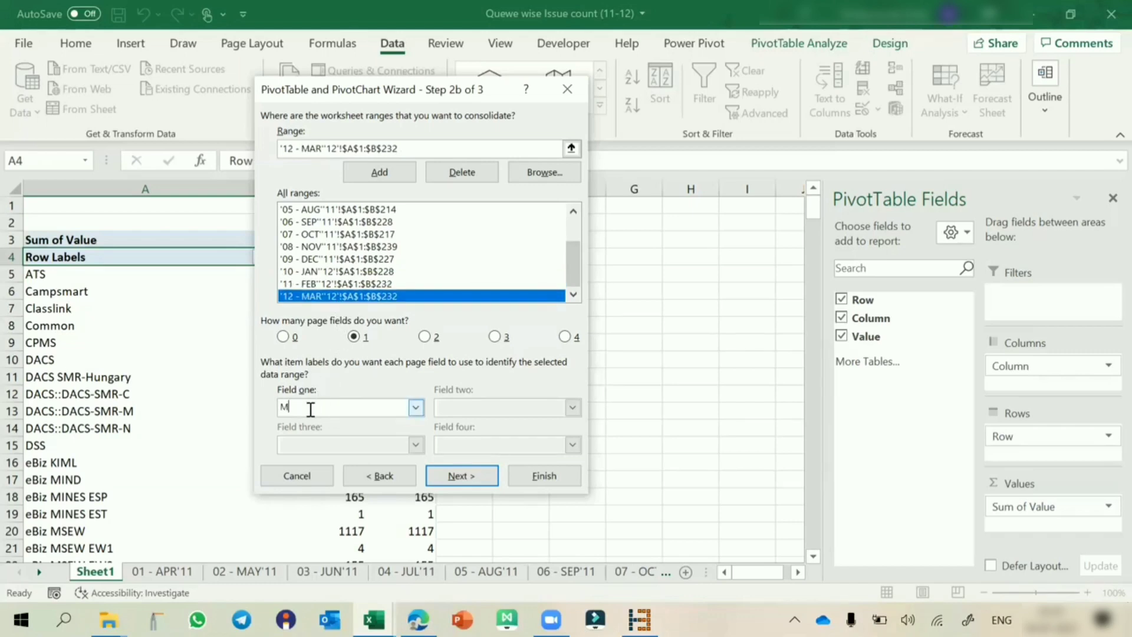
{"action": "type", "text": "AR"}
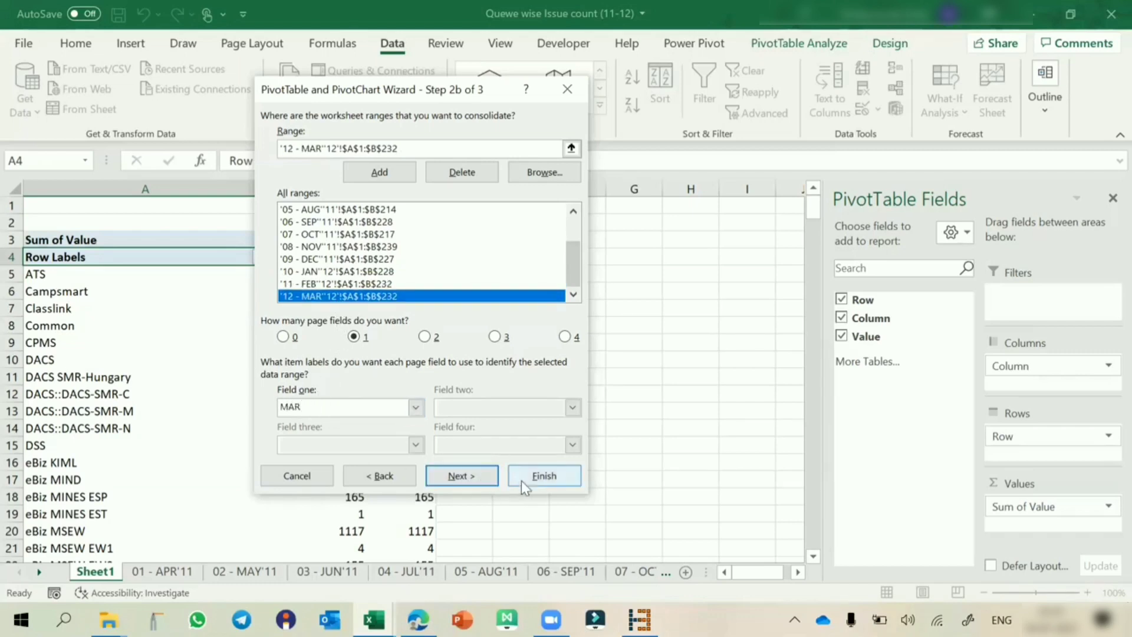
- Finish the wizard and add the Page1 field to the PivotTable's Columns area, below the Column field
{"action": "left_click", "coordinate": [538, 477]}
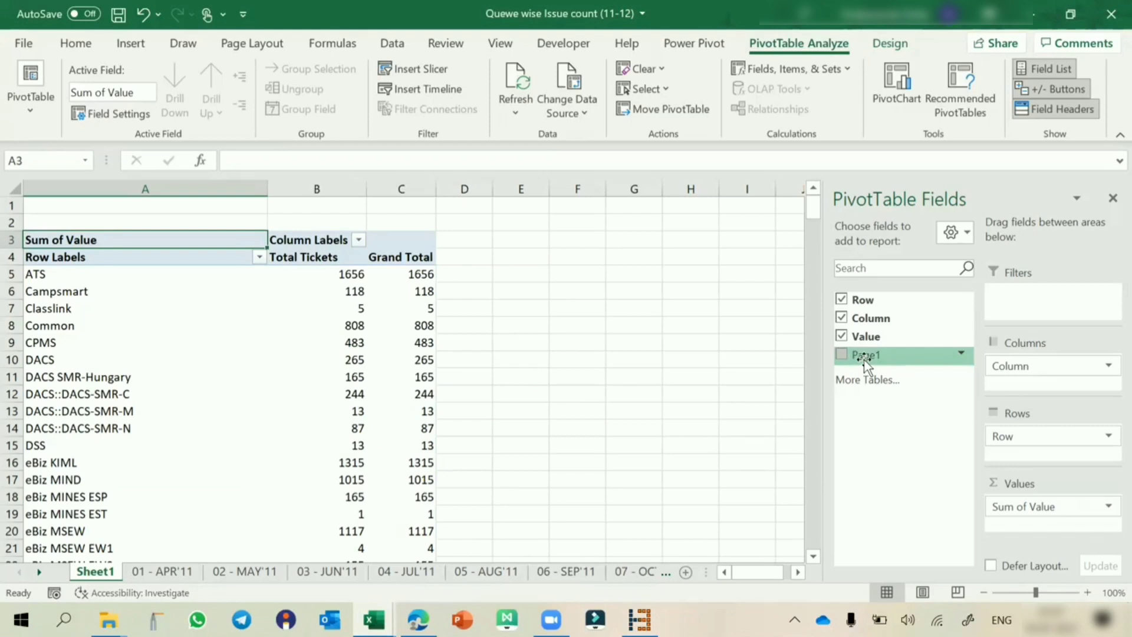
{"action": "left_click_drag", "start_coordinate": [867, 365], "coordinate": [1038, 384]}
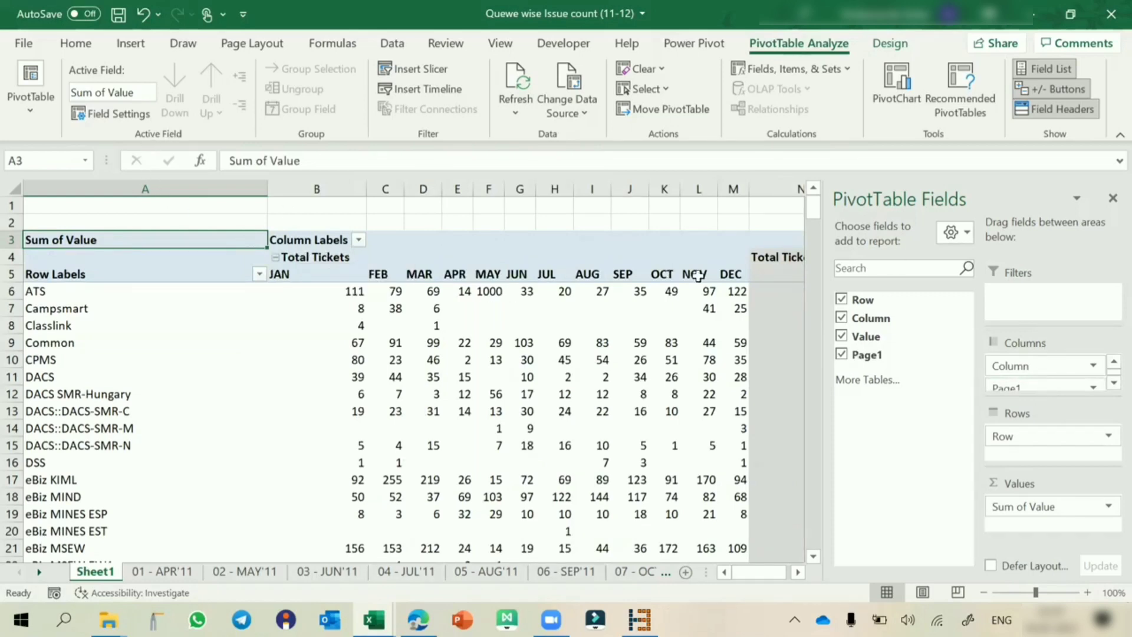
- Rename the Page1 field as Months in its field settings
{"action": "left_click", "coordinate": [1041, 385]}
{"action": "left_click", "coordinate": [1042, 368]}
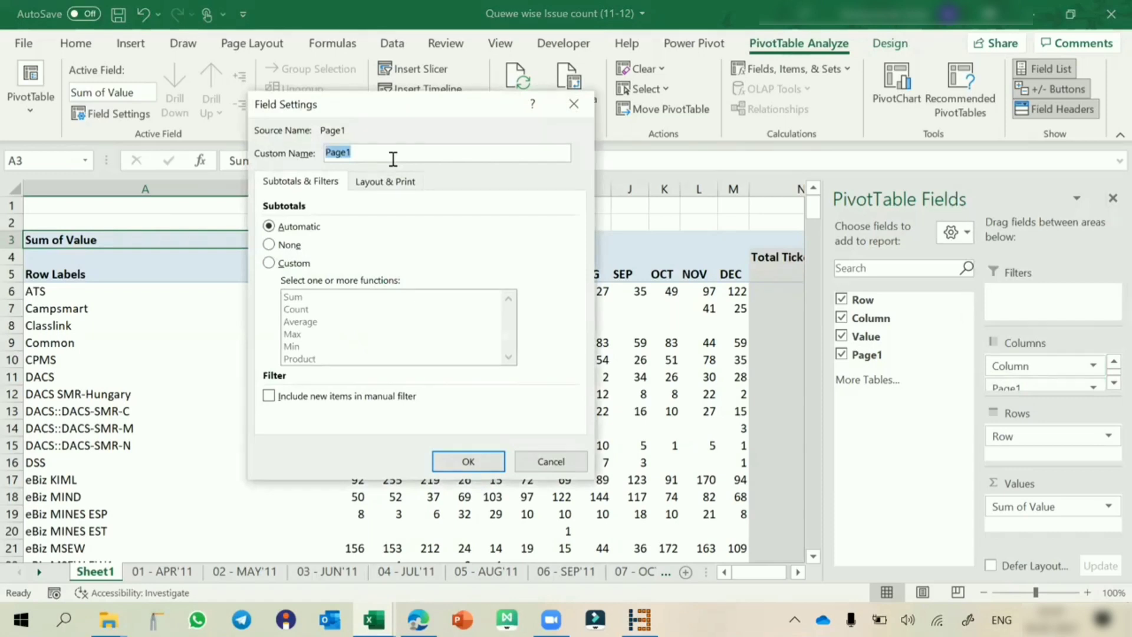
{"action": "type", "text": "Months"}
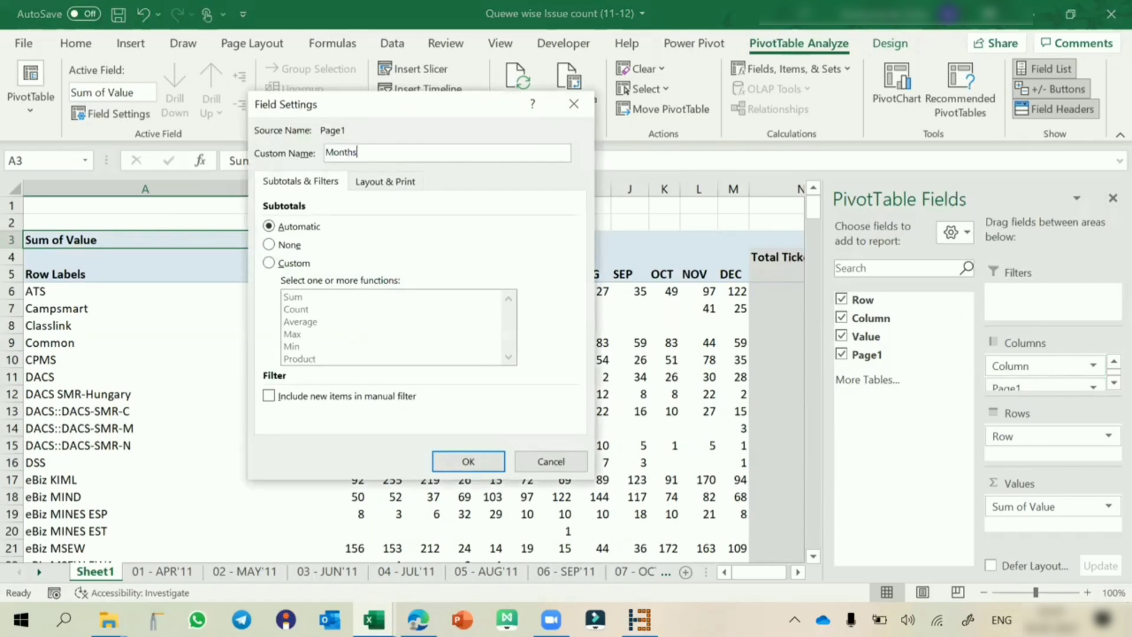
{"action": "left_click", "coordinate": [460, 456]}
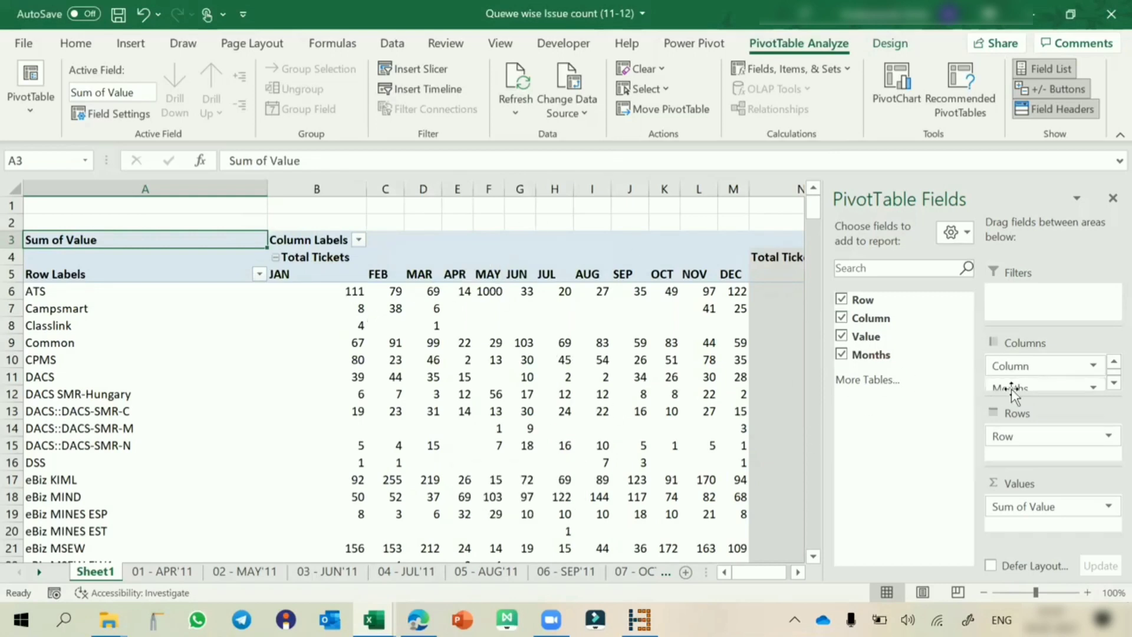
- Move the Months field from Columns to Filters and filter the PivotTable to JAN
{"action": "left_click_drag", "start_coordinate": [1012, 387], "coordinate": [1029, 302]}
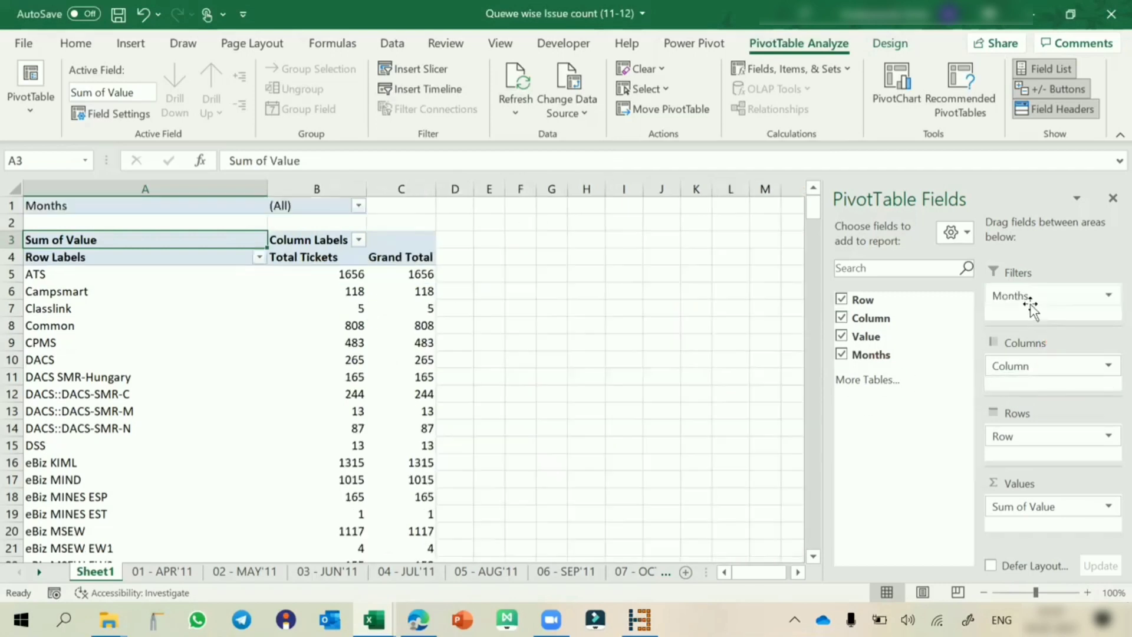
{"action": "left_click", "coordinate": [358, 205]}
{"action": "left_click", "coordinate": [180, 263]}
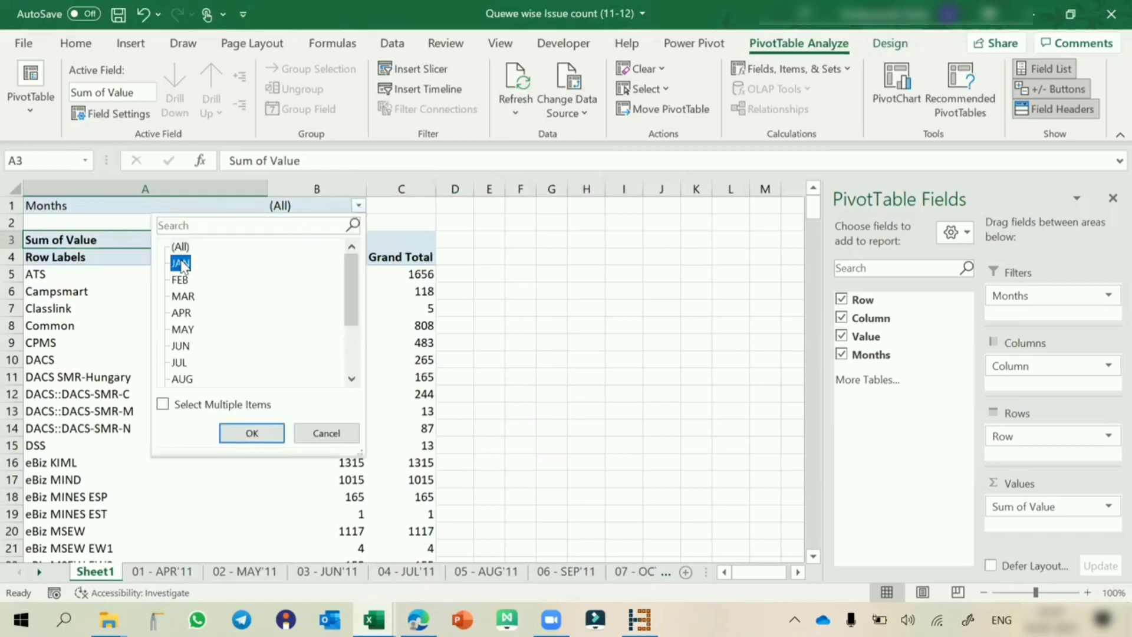
{"action": "left_click", "coordinate": [252, 433]}
- Reset the Months report filter to (All)
{"action": "left_click", "coordinate": [360, 205]}
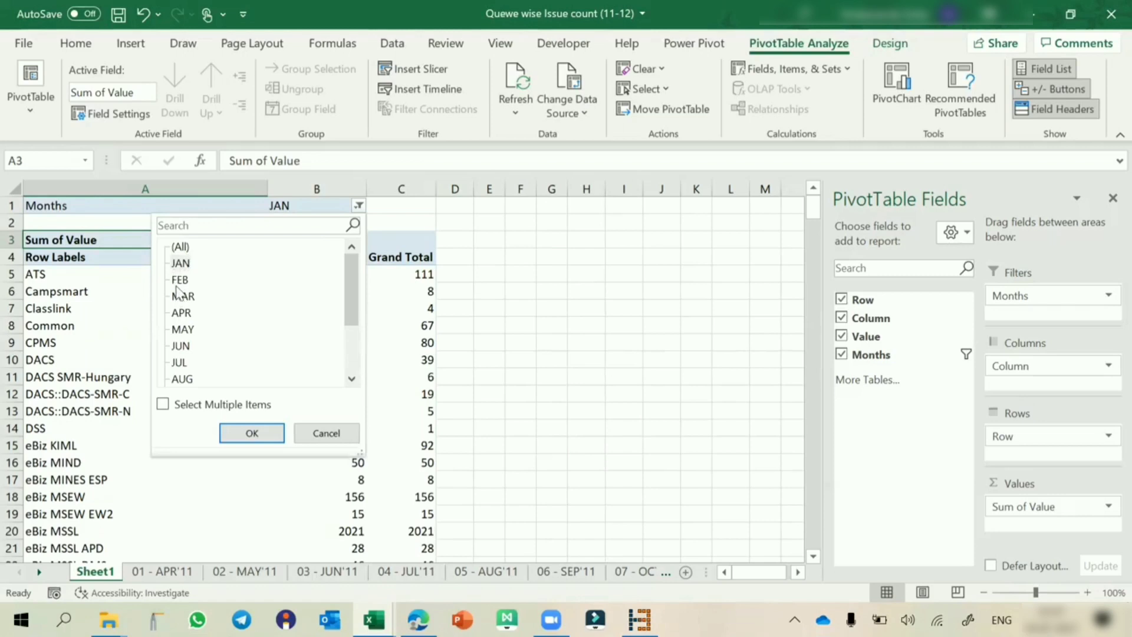
{"action": "left_click", "coordinate": [180, 247]}
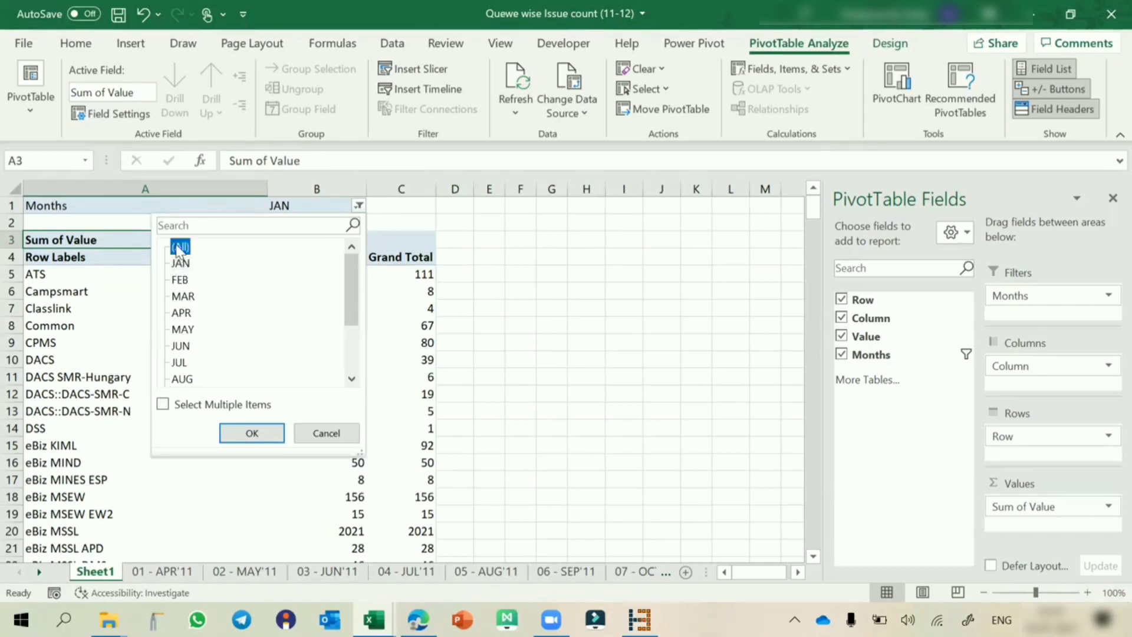
{"action": "left_click", "coordinate": [247, 432]}
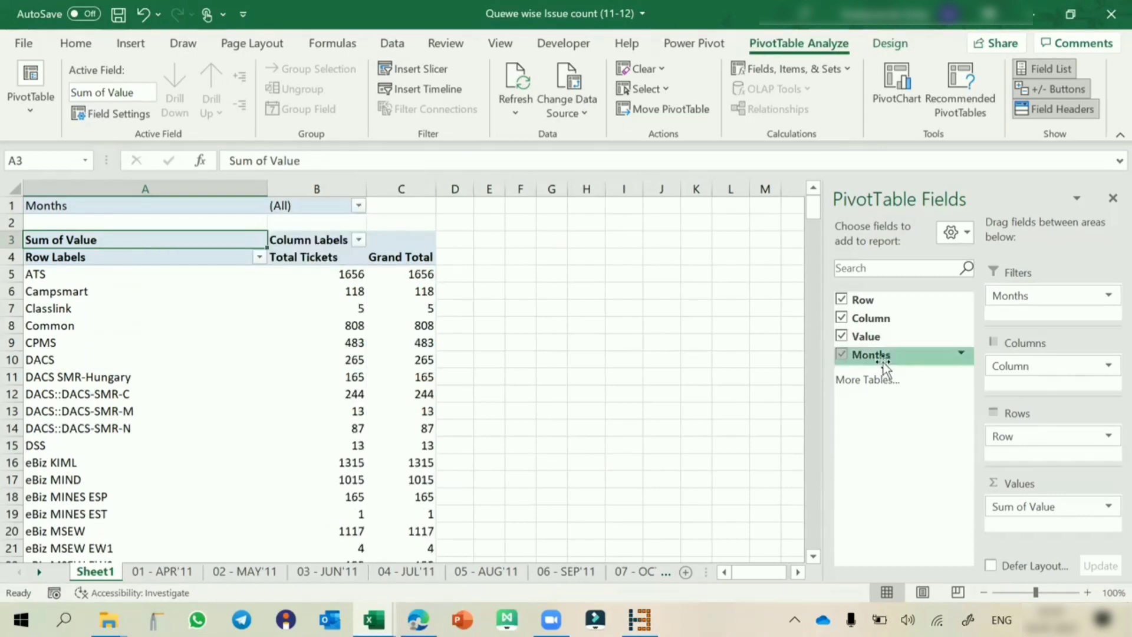
- Move the Months field from Filters back to Columns, below the Column field
{"action": "mouse_move", "coordinate": [886, 364]}
{"action": "left_mouse_down"}
{"action": "mouse_move", "coordinate": [1029, 377]}
{"action": "mouse_move", "coordinate": [1050, 396]}
{"action": "left_mouse_up"}
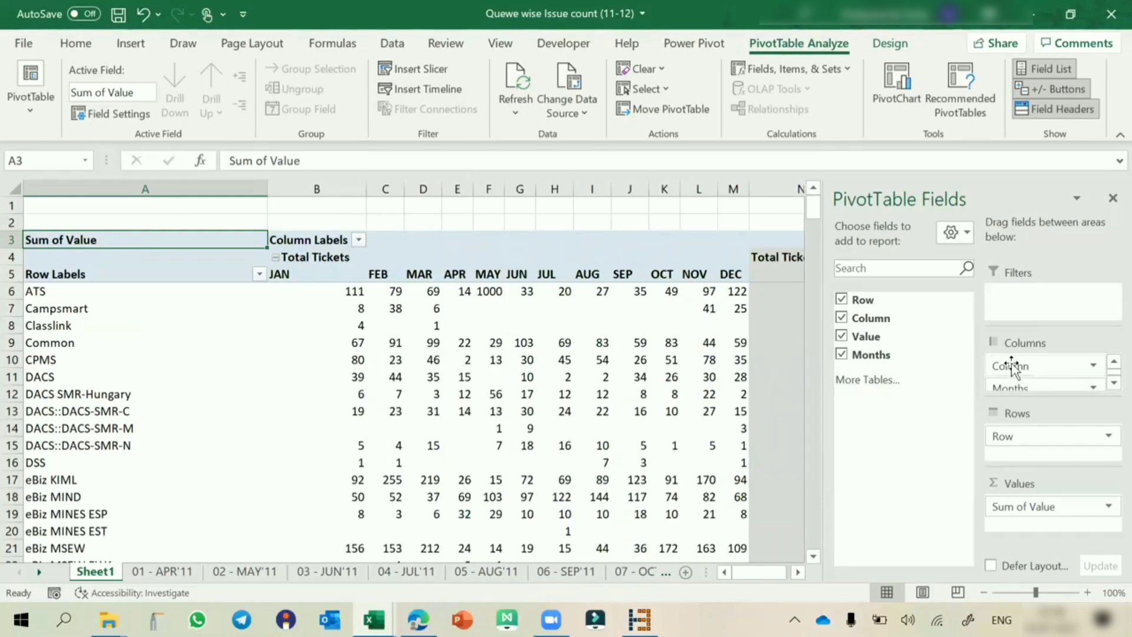
{"action": "scroll", "coordinate": [1011, 367], "scroll_direction": "down", "scroll_amount": 1}
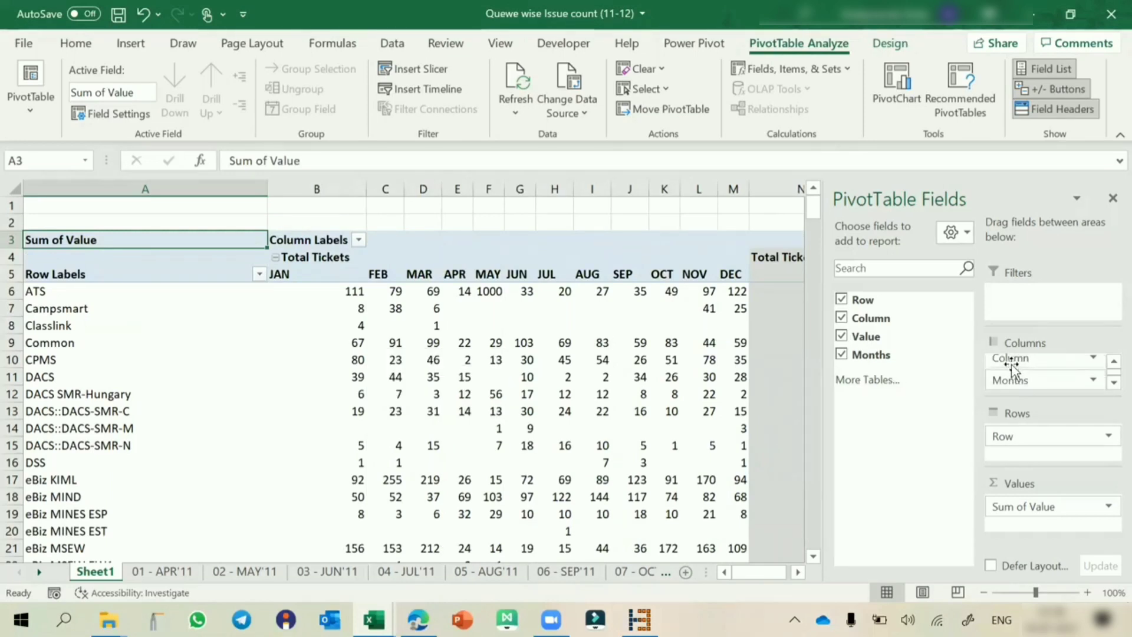
- Review the field one labels of the APR, MAY and JUN ranges in the PivotTable Wizard and the Months field's item list
{"action": "mouse_move", "coordinate": [460, 317]}
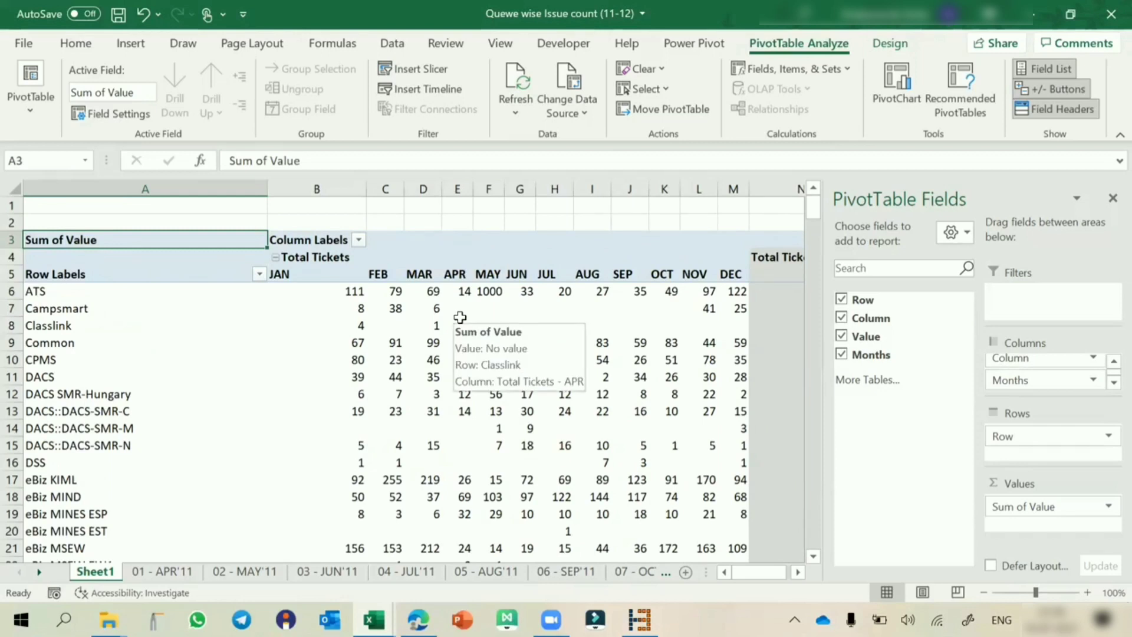
{"action": "left_click", "coordinate": [423, 341]}
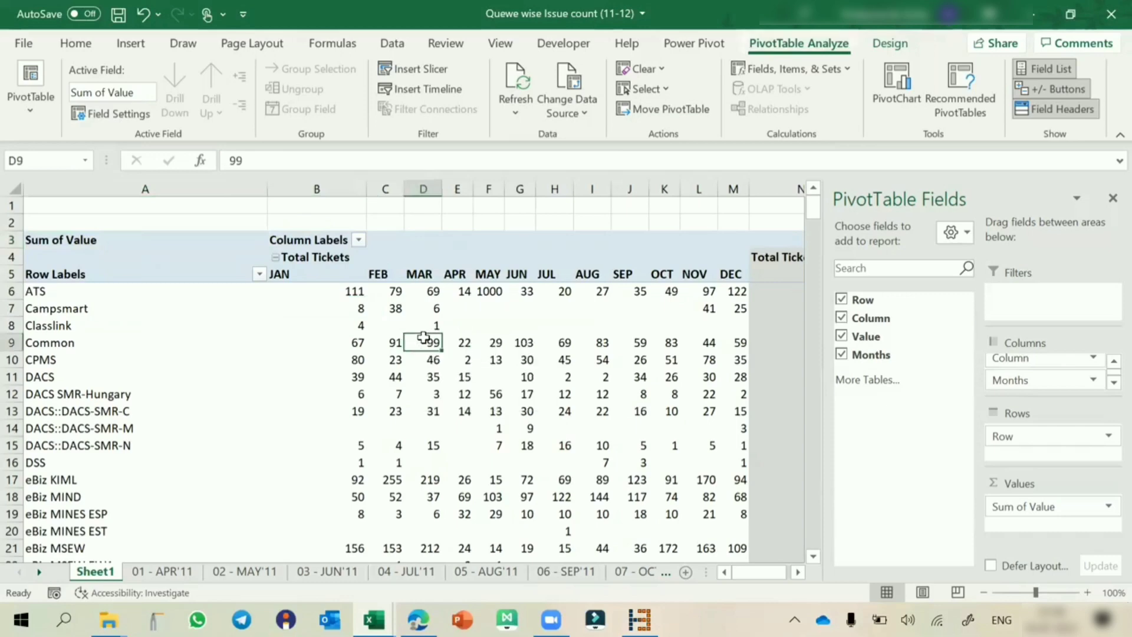
{"action": "key", "text": "alt+d"}
{"action": "key", "text": "p"}
{"action": "left_click", "coordinate": [470, 380]}
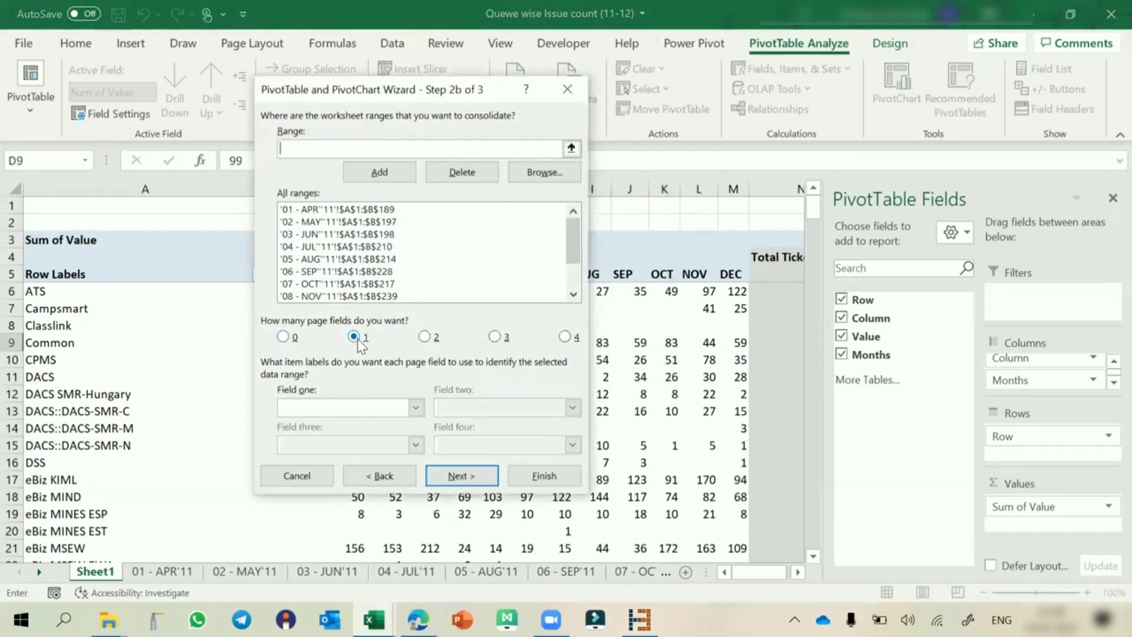
{"action": "left_click", "coordinate": [344, 209]}
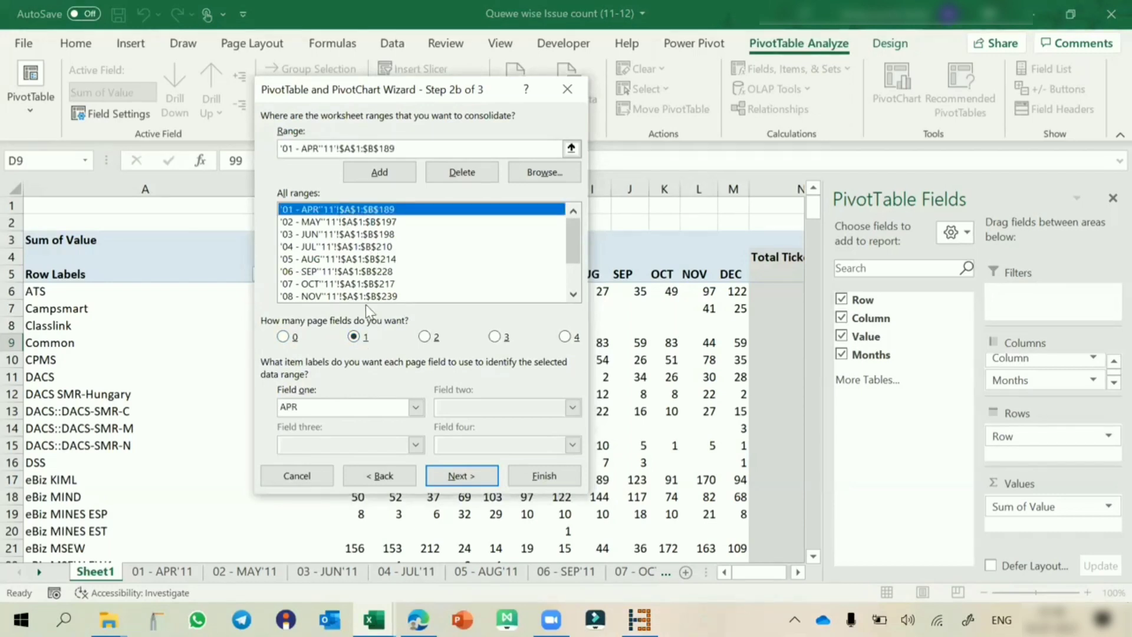
{"action": "left_click", "coordinate": [325, 222]}
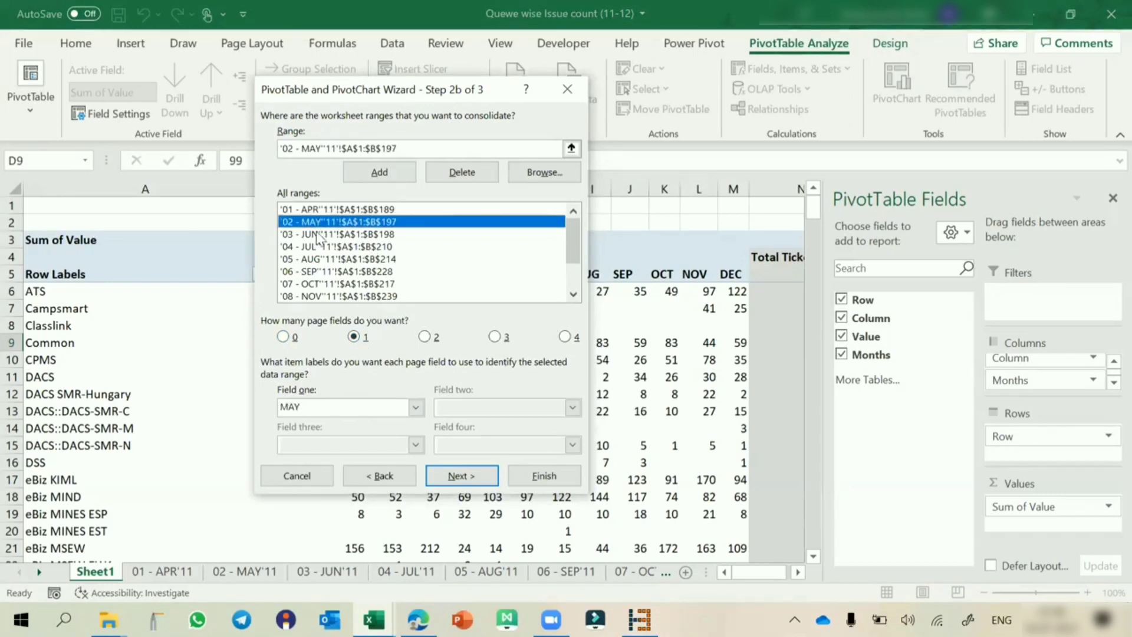
{"action": "left_click", "coordinate": [322, 235]}
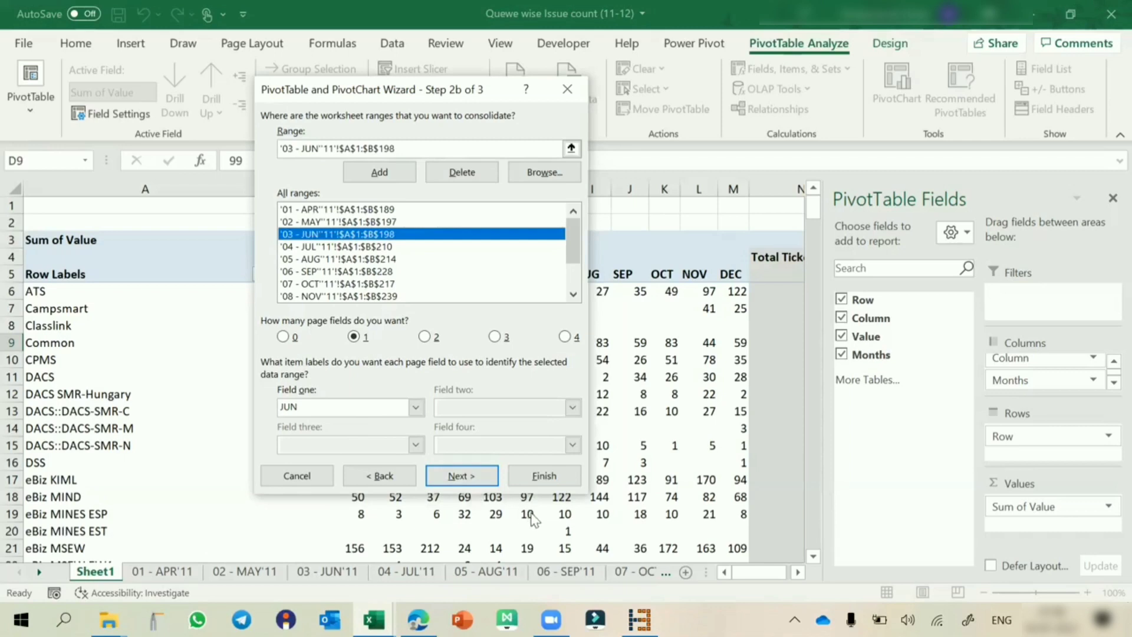
{"action": "left_click", "coordinate": [573, 90]}
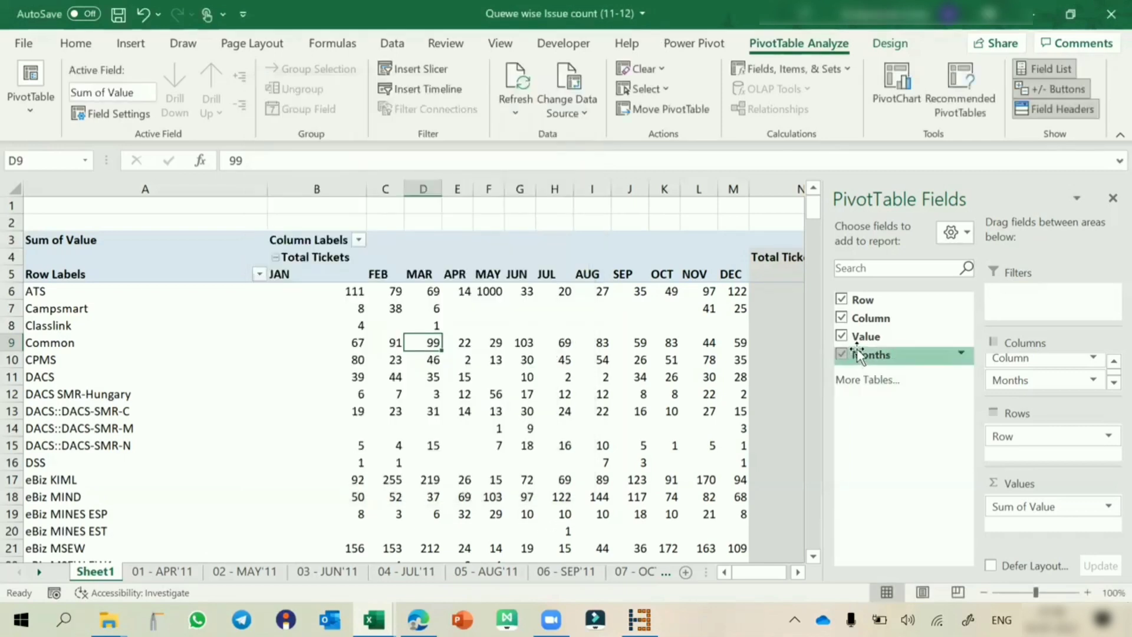
{"action": "left_click", "coordinate": [961, 355]}
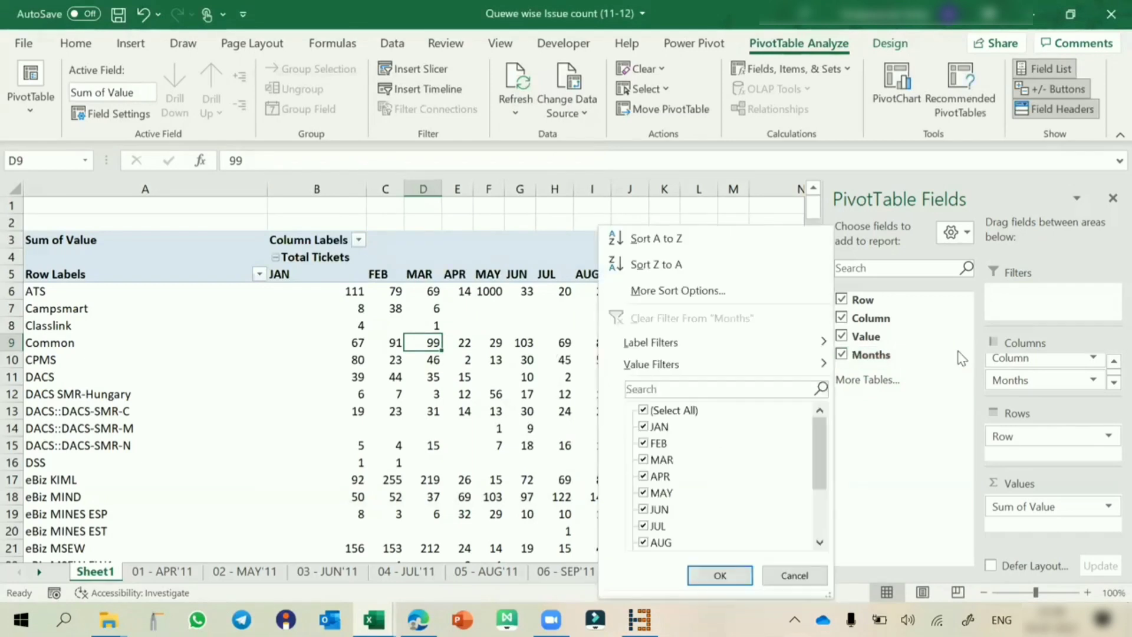
{"action": "left_click", "coordinate": [1032, 372]}
- Reopen the PivotTable and PivotChart Wizard at its consolidation ranges and set the number of page fields to 2
{"action": "left_click", "coordinate": [413, 314]}
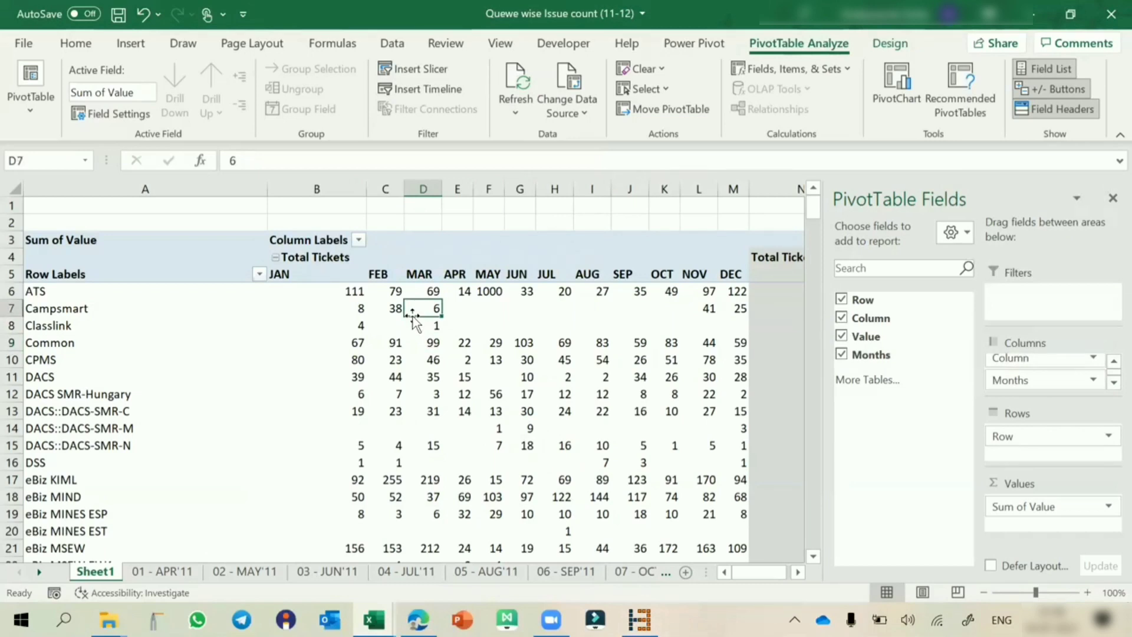
{"action": "key", "text": "alt+d"}
{"action": "key", "text": "p"}
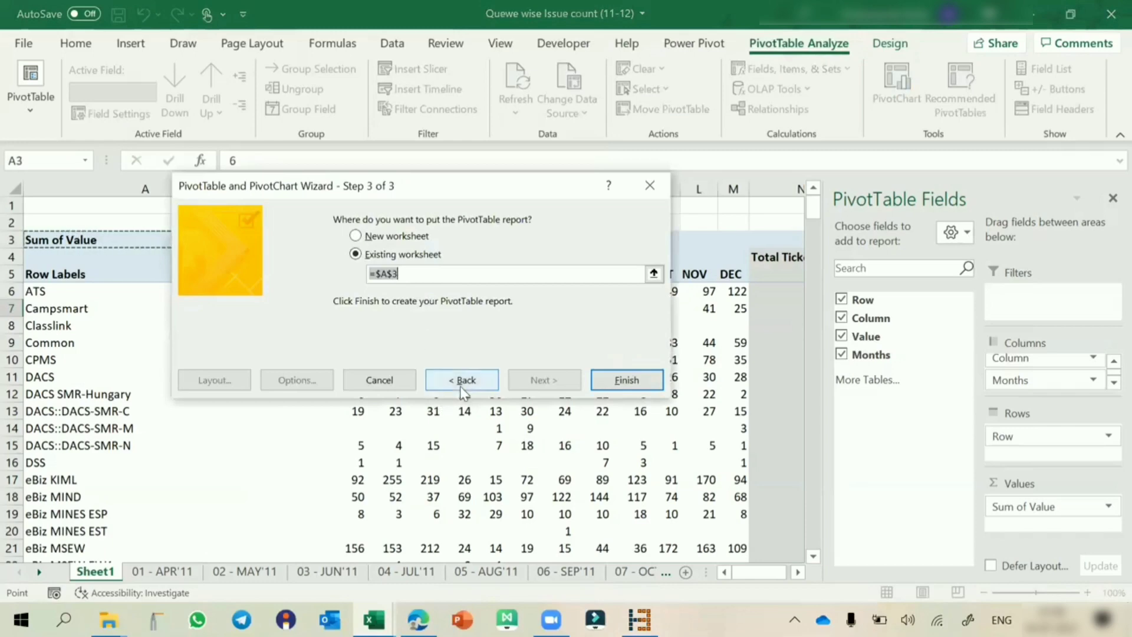
{"action": "left_click", "coordinate": [464, 381]}
{"action": "left_click", "coordinate": [425, 336]}
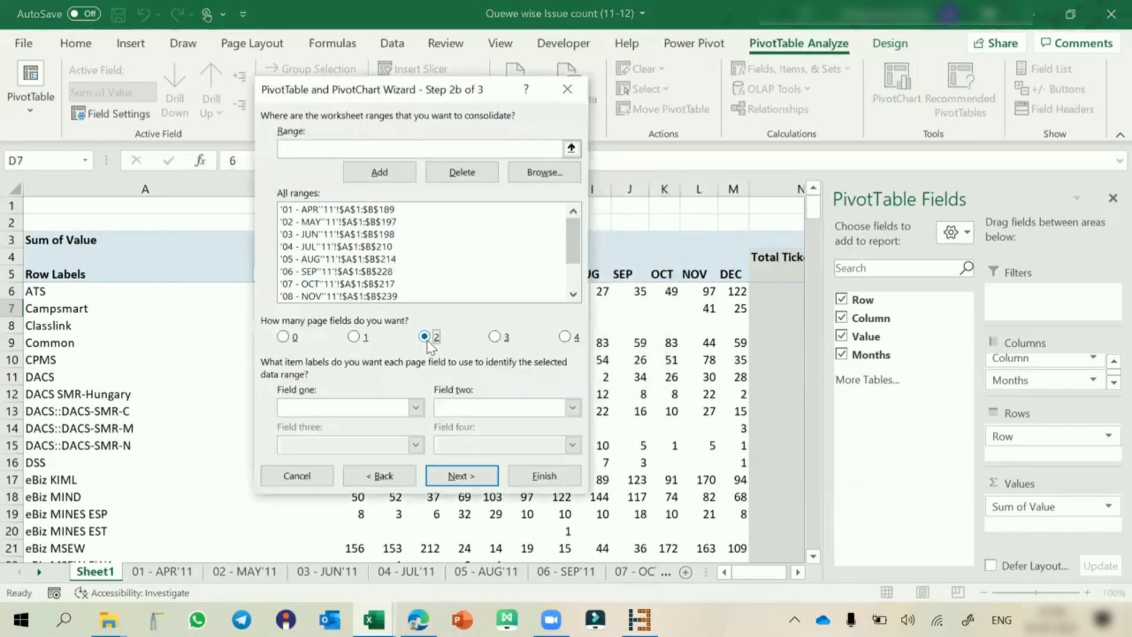
{"action": "left_click", "coordinate": [416, 407]}
{"action": "left_click", "coordinate": [452, 407]}
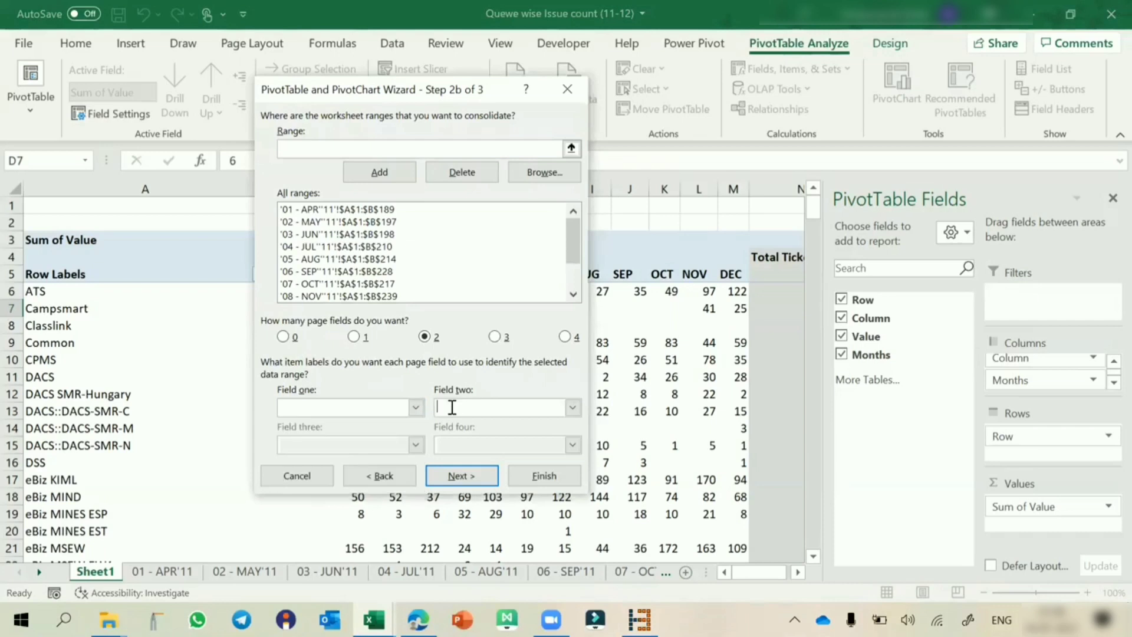
- Assign the field two label Q1 to the APR, MAY and JUN source ranges
{"action": "left_click", "coordinate": [340, 210]}
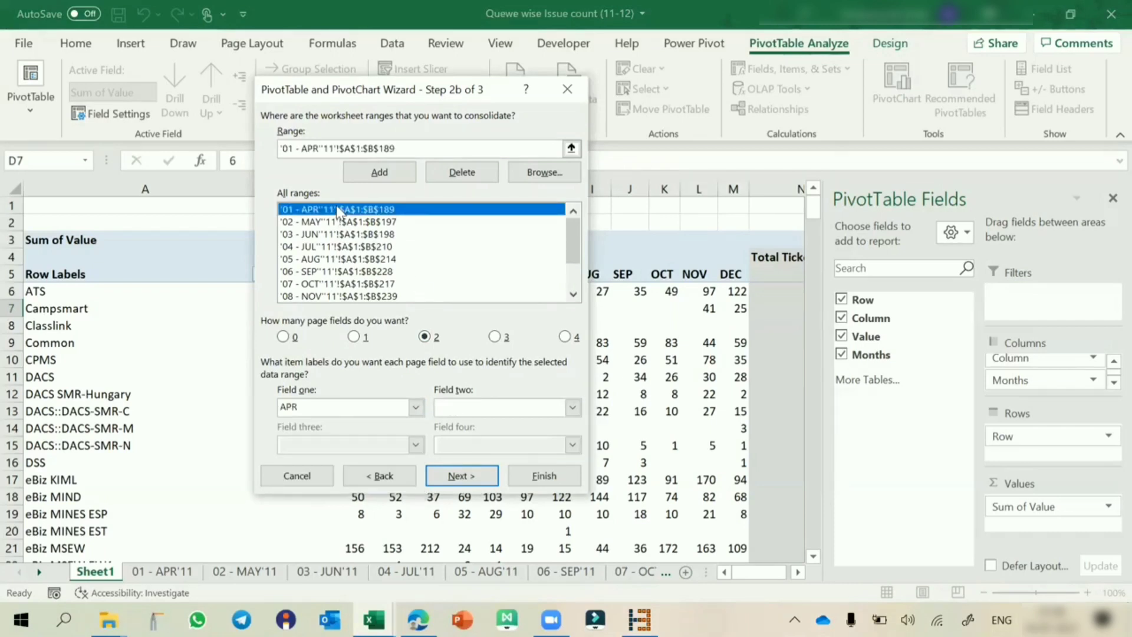
{"action": "left_click", "coordinate": [445, 405]}
{"action": "type", "text": "q1"}
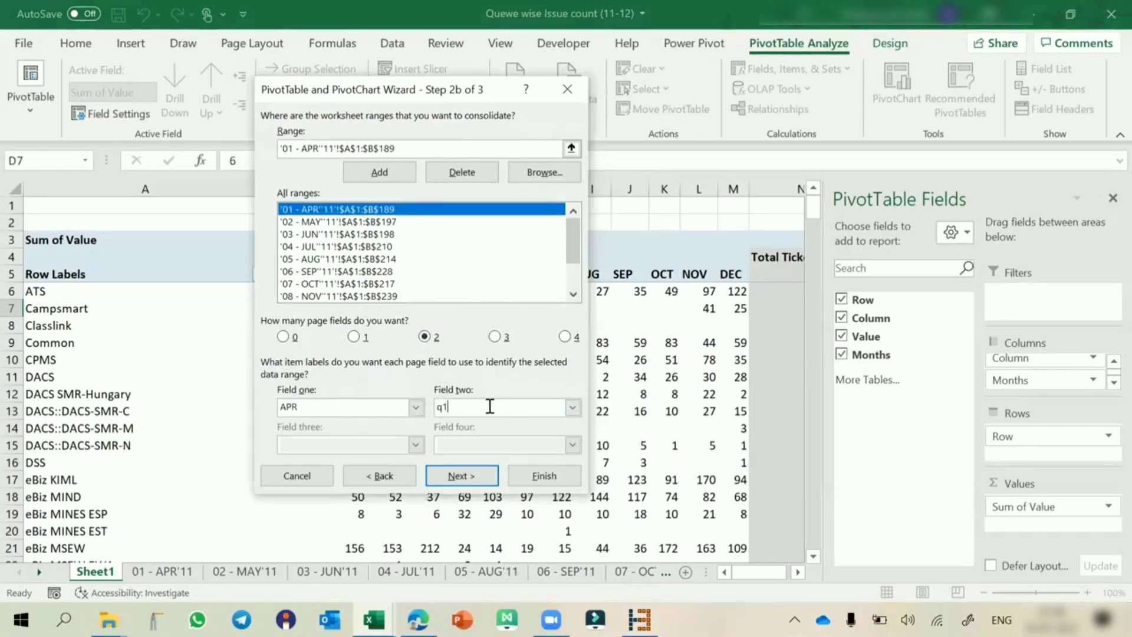
{"action": "key", "text": "BackSpace"}
{"action": "key", "text": "BackSpace"}
{"action": "type", "text": "Q"}
{"action": "left_click", "coordinate": [354, 222]}
{"action": "left_click", "coordinate": [457, 405]}
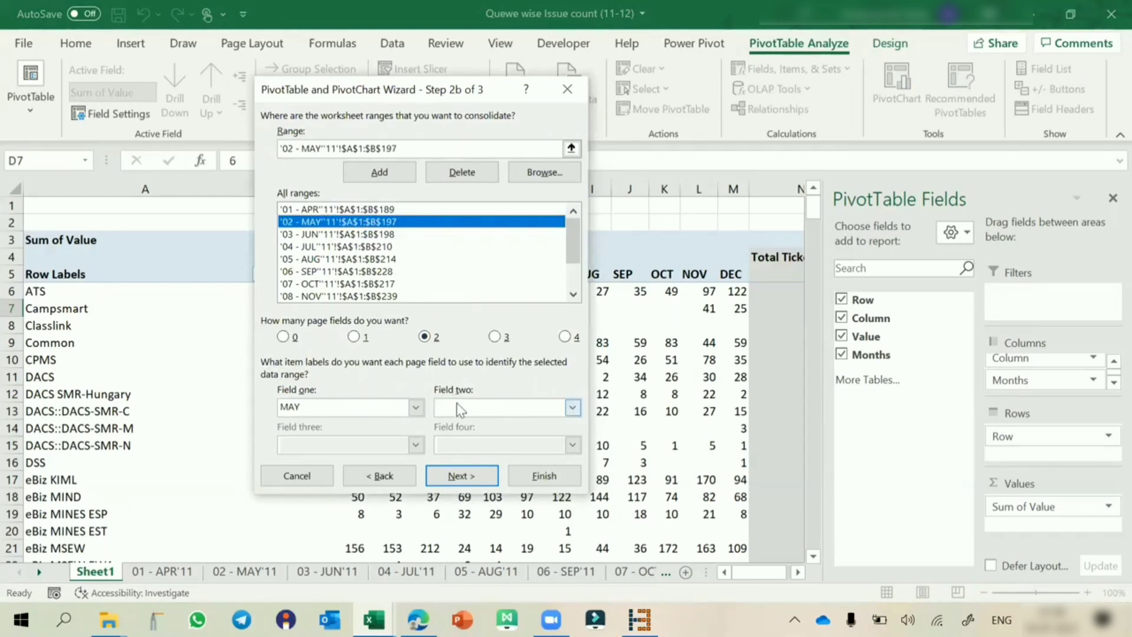
{"action": "type", "text": "Q1"}
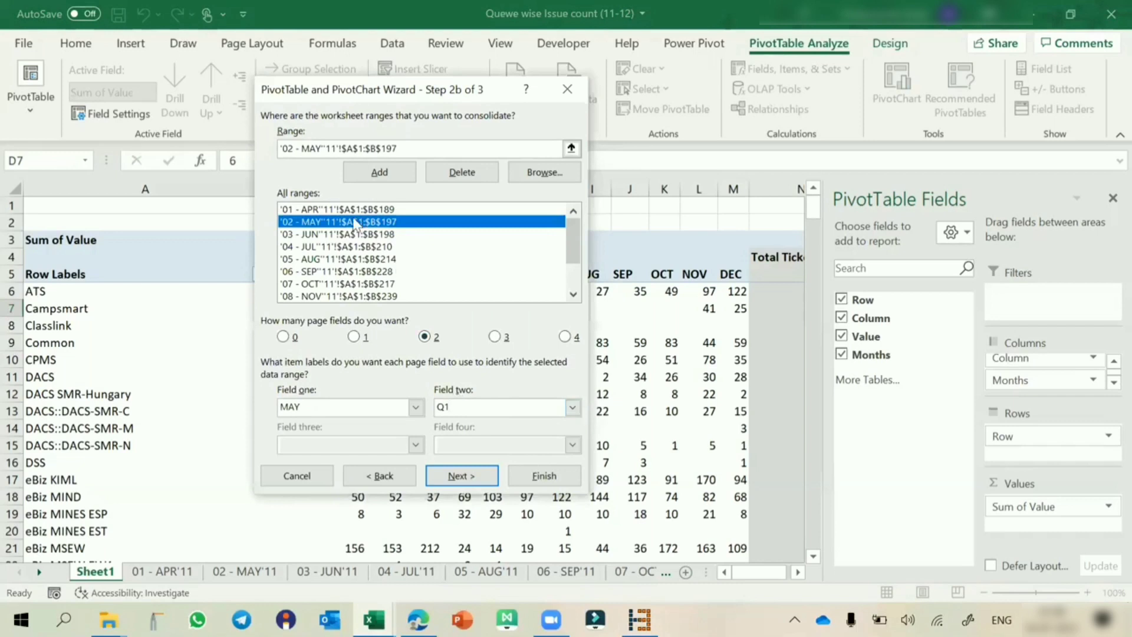
{"action": "left_click", "coordinate": [339, 237]}
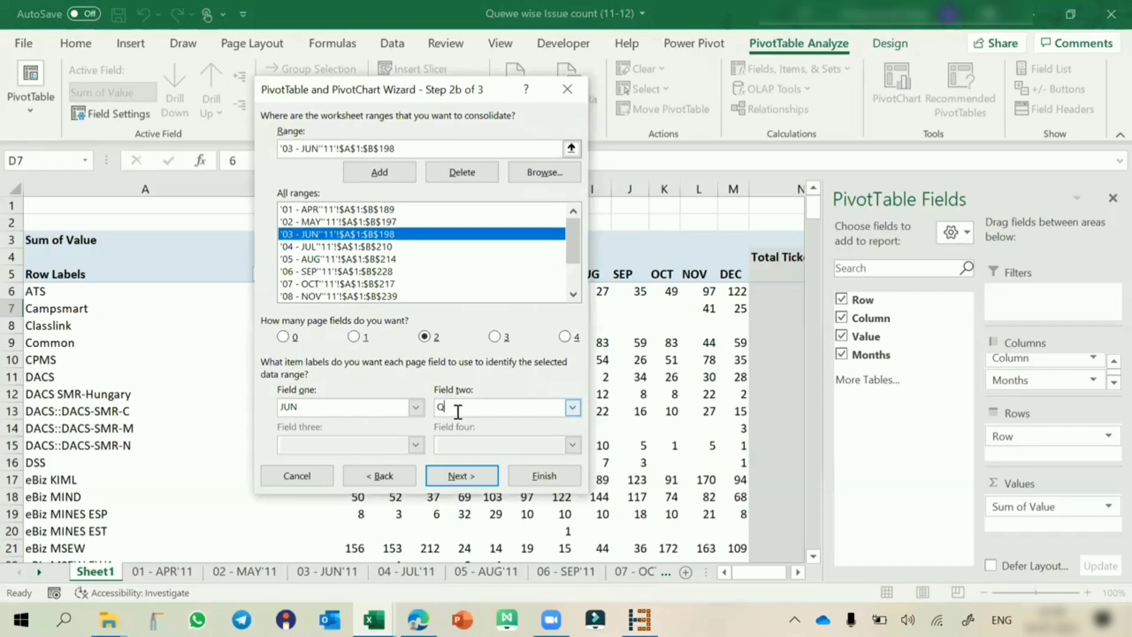
- Assign the field two label Q2 to the JUL, AUG and SEP source ranges
{"action": "left_click", "coordinate": [297, 246]}
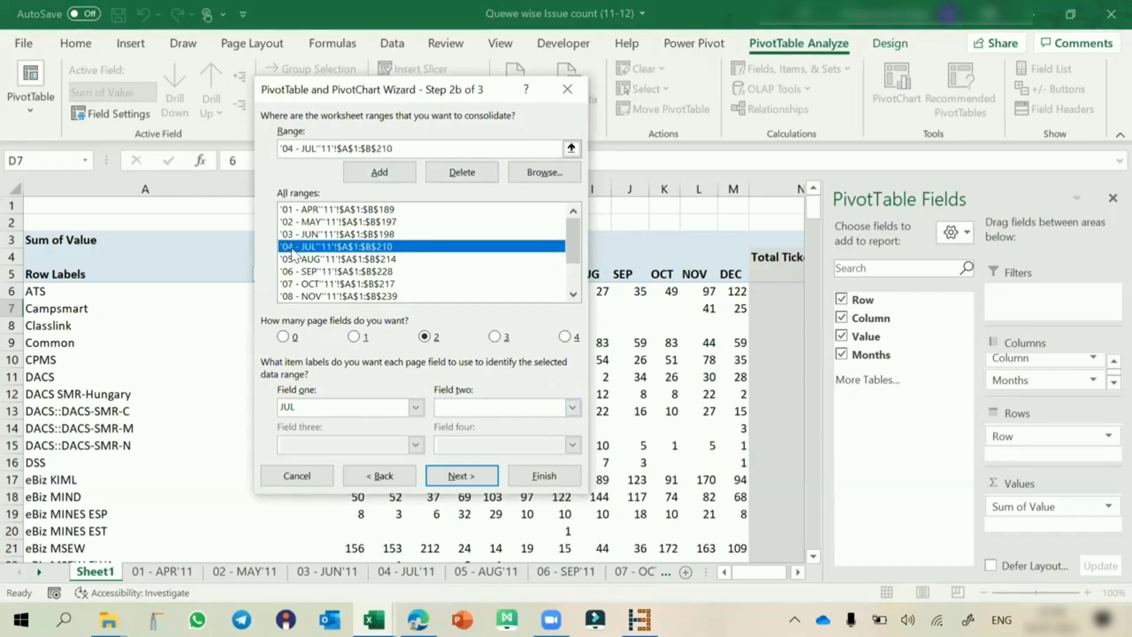
{"action": "left_click", "coordinate": [444, 407]}
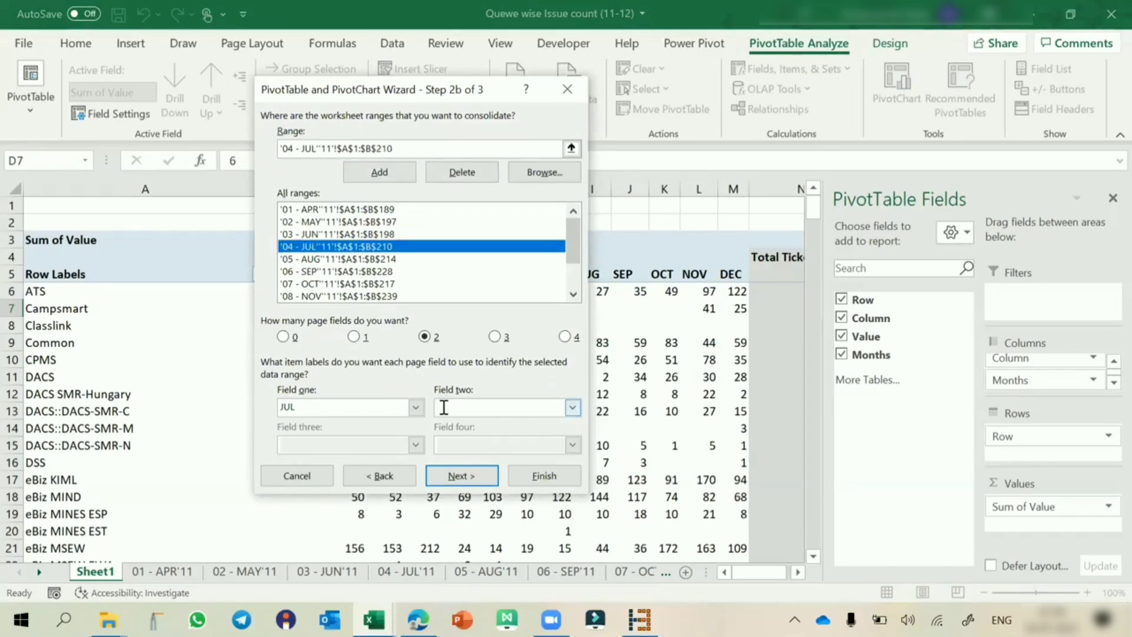
{"action": "type", "text": "Q2"}
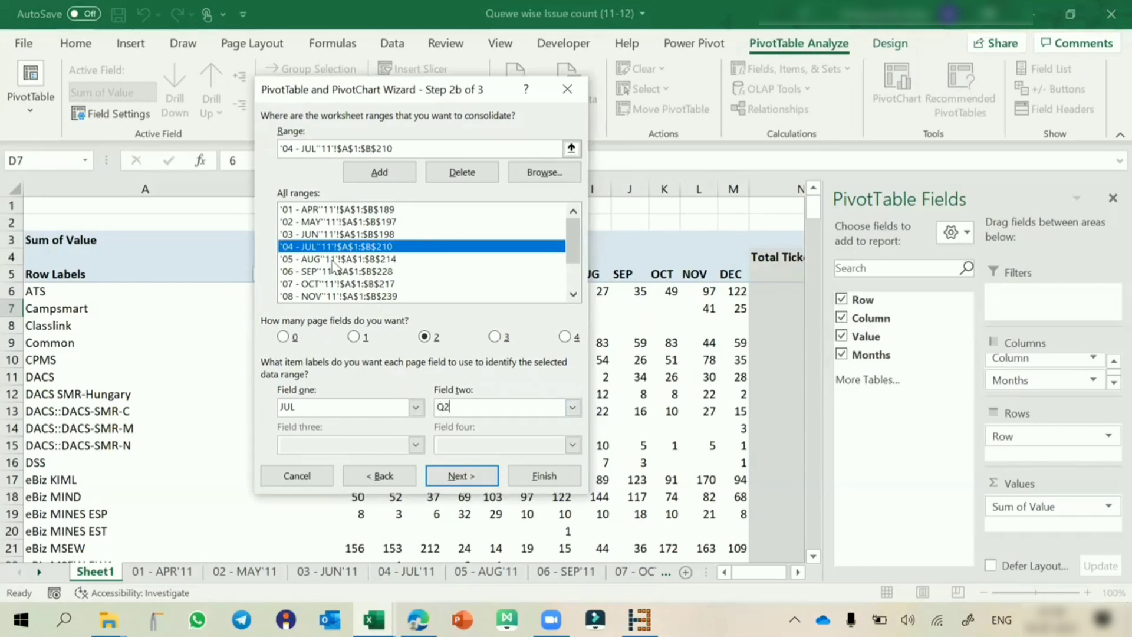
{"action": "left_click", "coordinate": [326, 260]}
{"action": "left_click", "coordinate": [444, 406]}
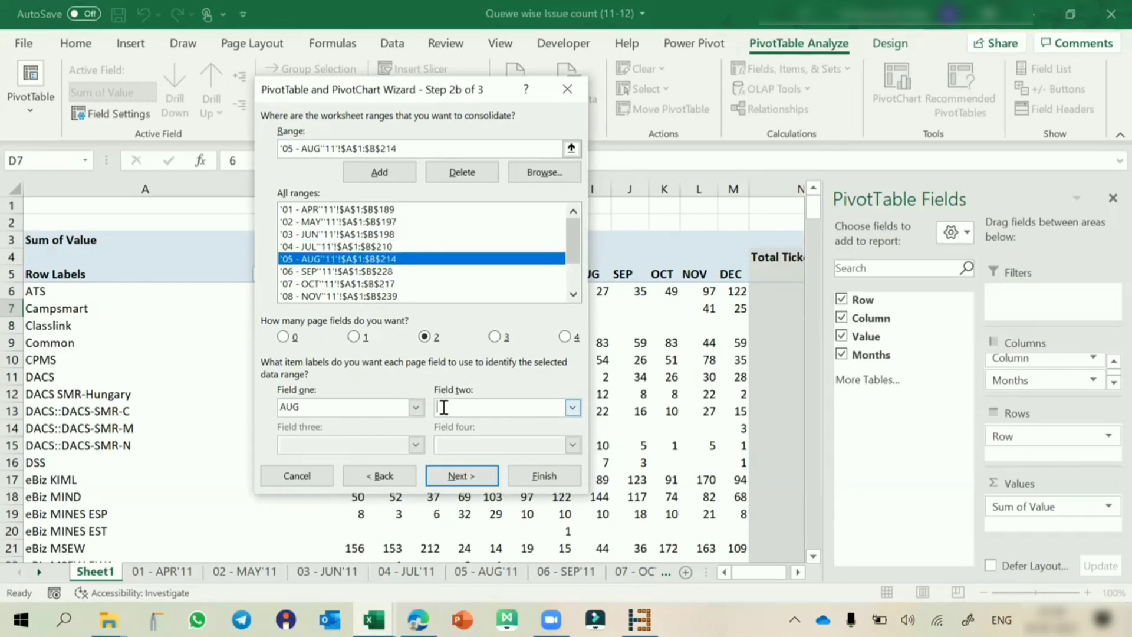
{"action": "type", "text": "Q2"}
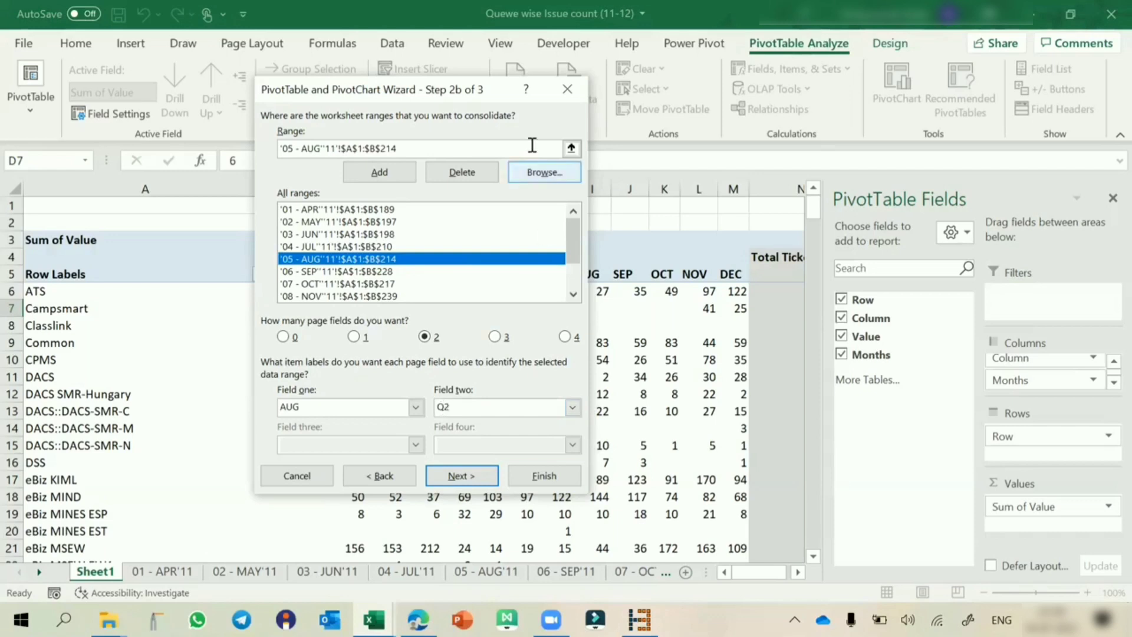
{"action": "left_click", "coordinate": [333, 272]}
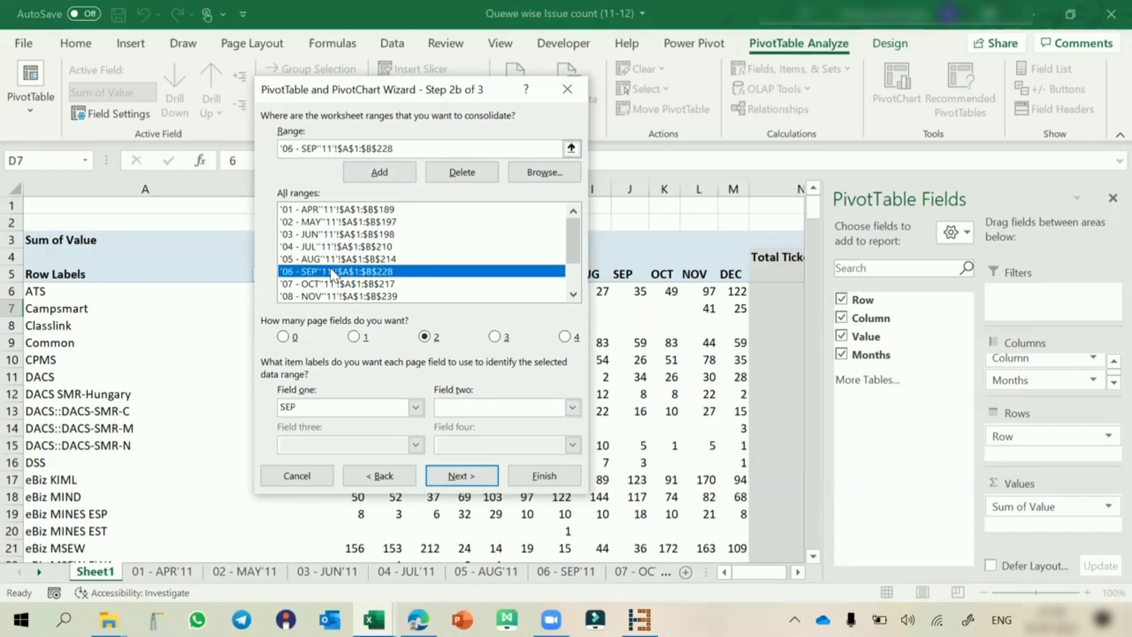
{"action": "left_click", "coordinate": [482, 407]}
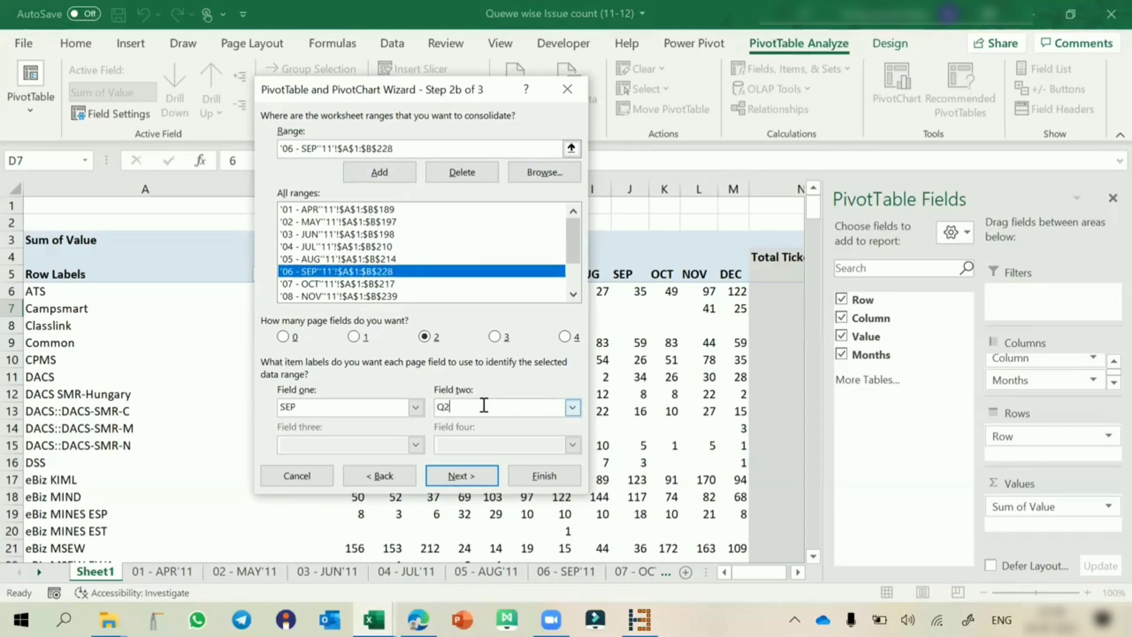
- Assign the field two label Q3 to the OCT, NOV and DEC source ranges
{"action": "left_click", "coordinate": [322, 284]}
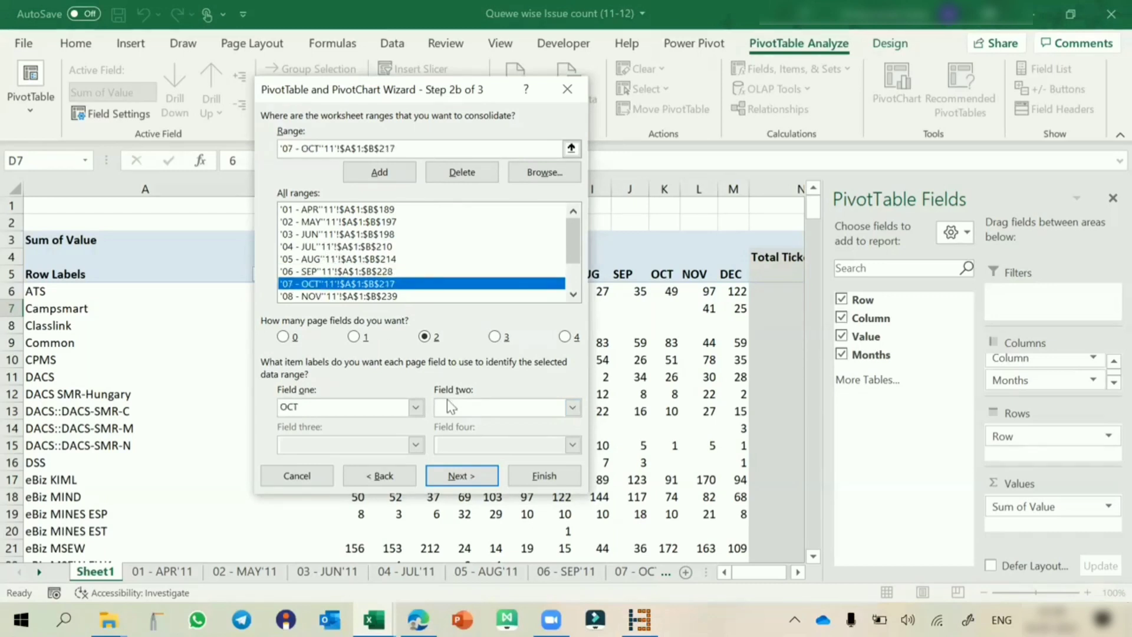
{"action": "left_click", "coordinate": [474, 408]}
{"action": "type", "text": "Q"}
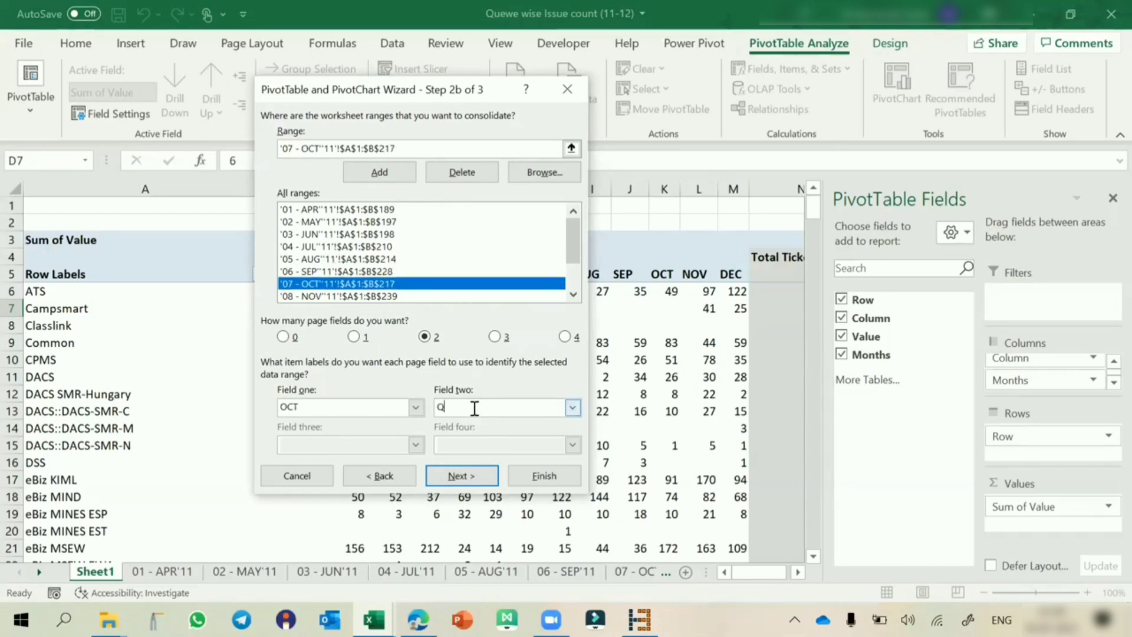
{"action": "type", "text": "3"}
{"action": "left_click", "coordinate": [329, 296]}
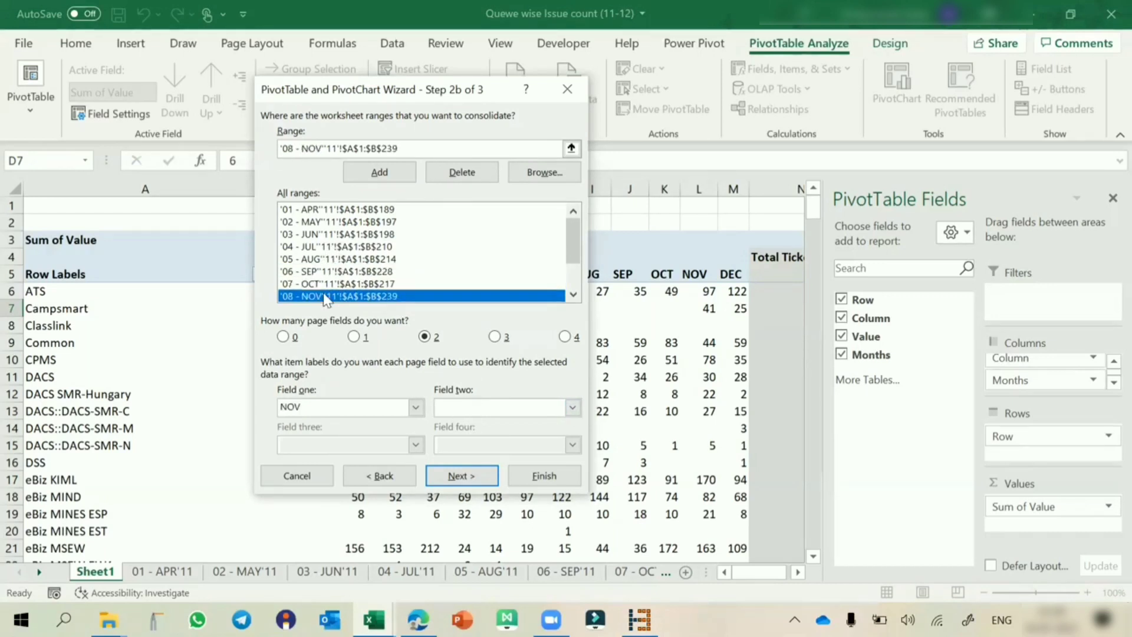
{"action": "left_click", "coordinate": [463, 409]}
{"action": "type", "text": "Q3"}
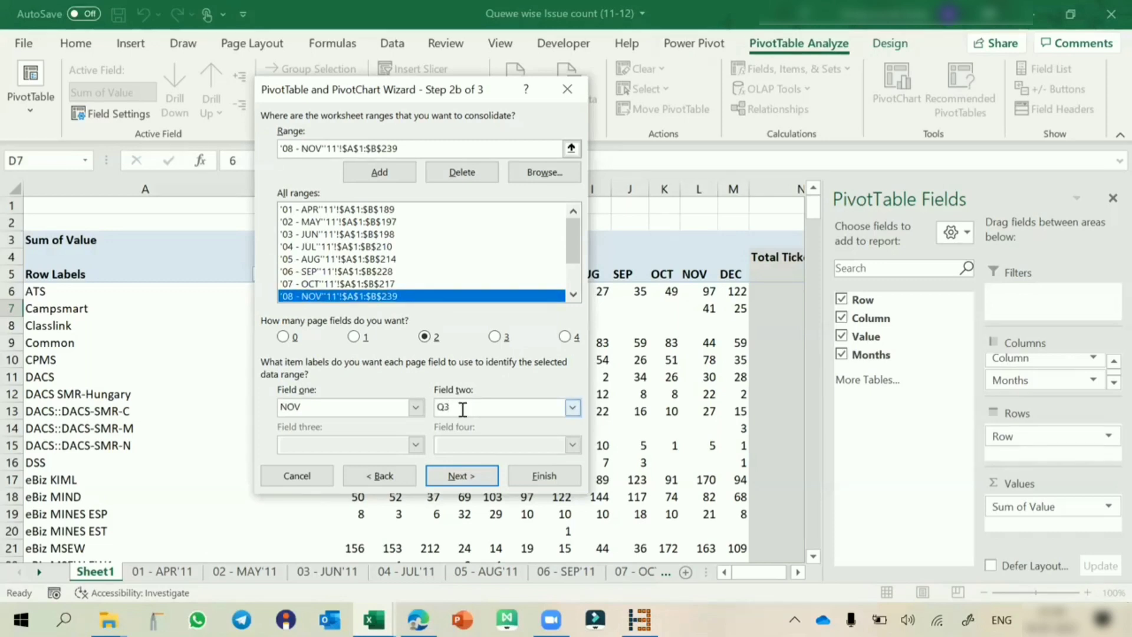
{"action": "double_click", "coordinate": [573, 294]}
{"action": "left_click", "coordinate": [573, 294]}
{"action": "left_click", "coordinate": [573, 295]}
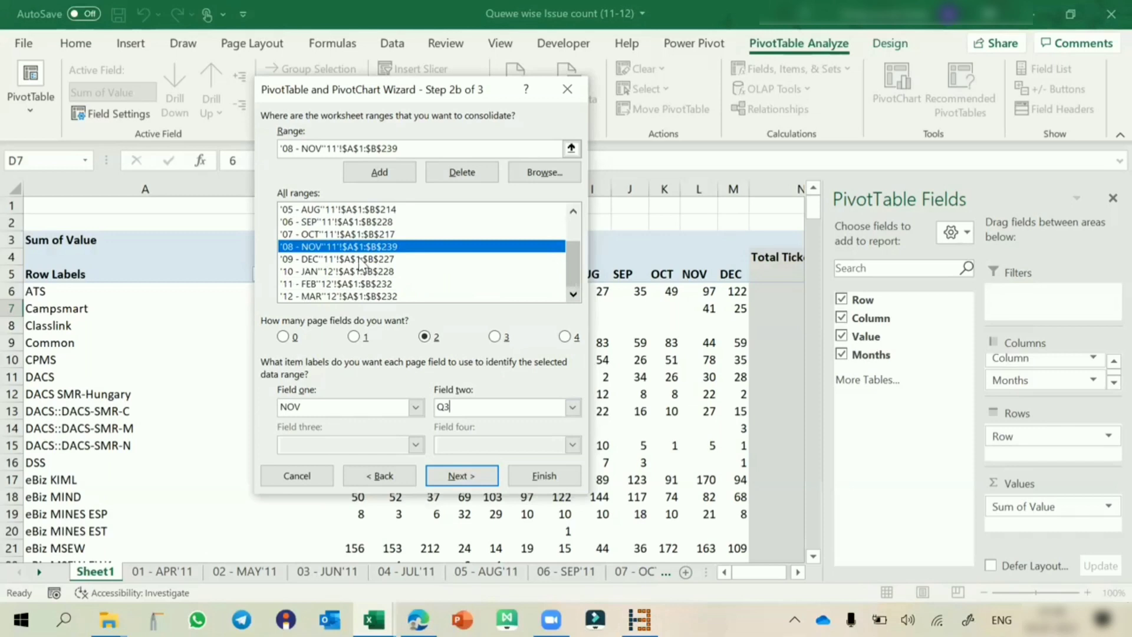
{"action": "left_click", "coordinate": [341, 260]}
{"action": "left_click", "coordinate": [447, 403]}
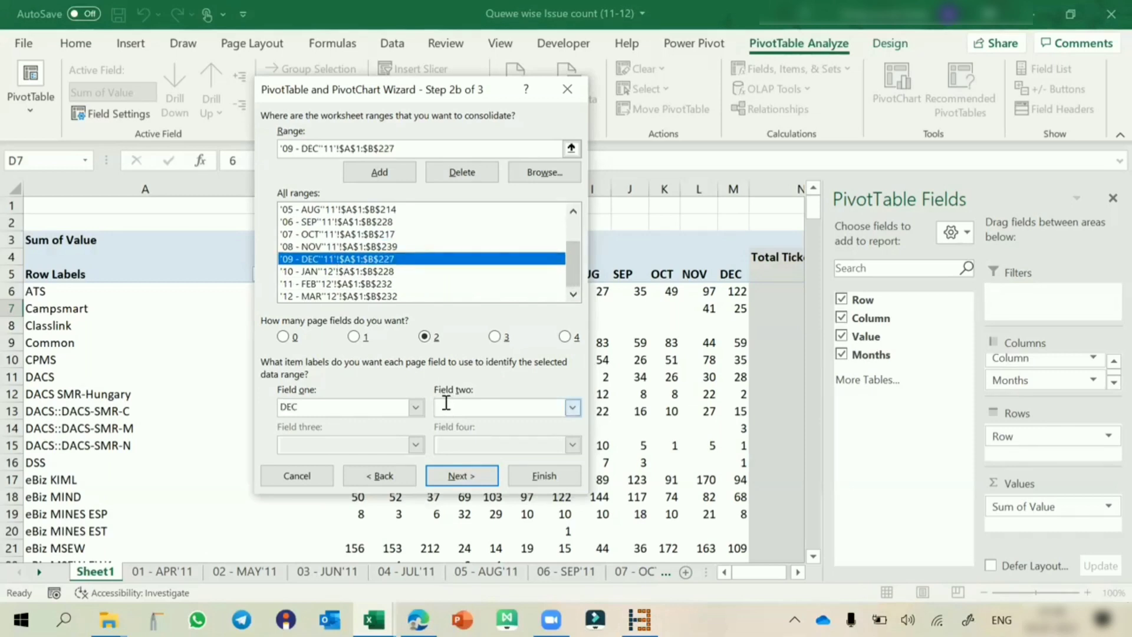
{"action": "type", "text": "Q3"}
- Assign the field two label Q4 to the JAN, FEB and MAR ranges and finish the wizard with the report at $A$3 of the existing worksheet
{"action": "left_click", "coordinate": [368, 272]}
{"action": "left_click", "coordinate": [469, 411]}
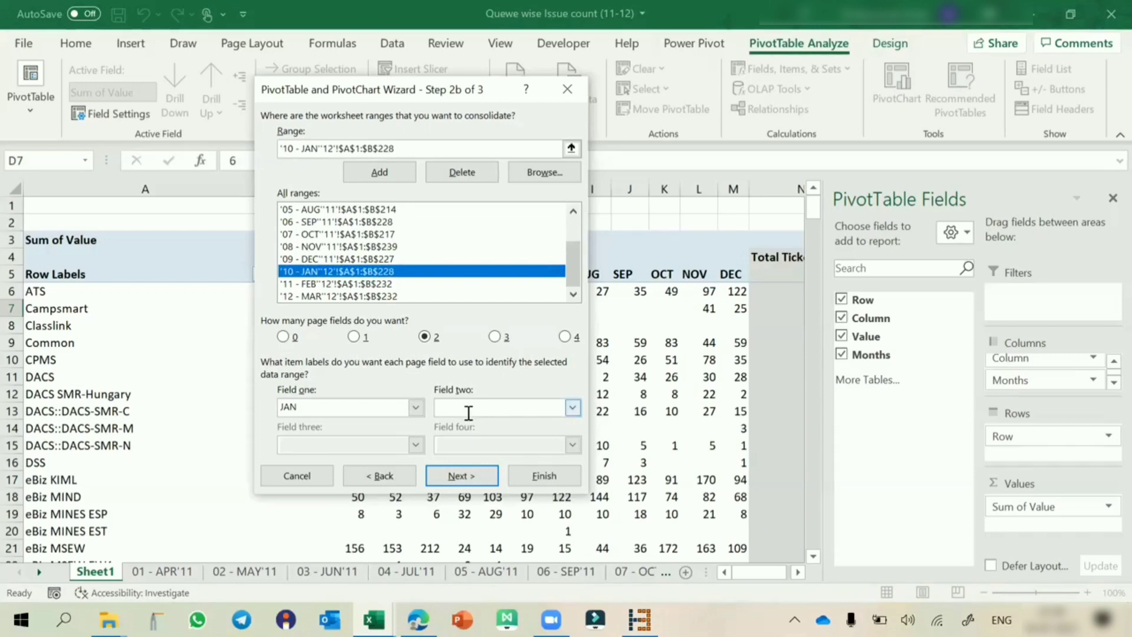
{"action": "type", "text": "Q4"}
{"action": "left_click", "coordinate": [348, 284]}
{"action": "left_click", "coordinate": [450, 404]}
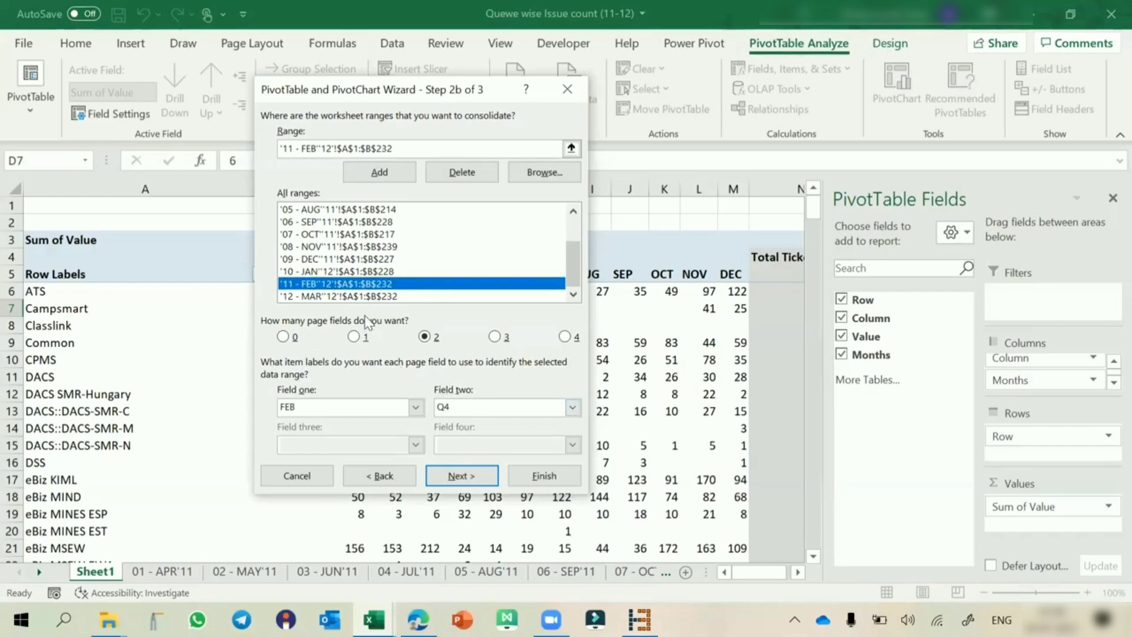
{"action": "left_click", "coordinate": [368, 296]}
{"action": "left_click", "coordinate": [446, 405]}
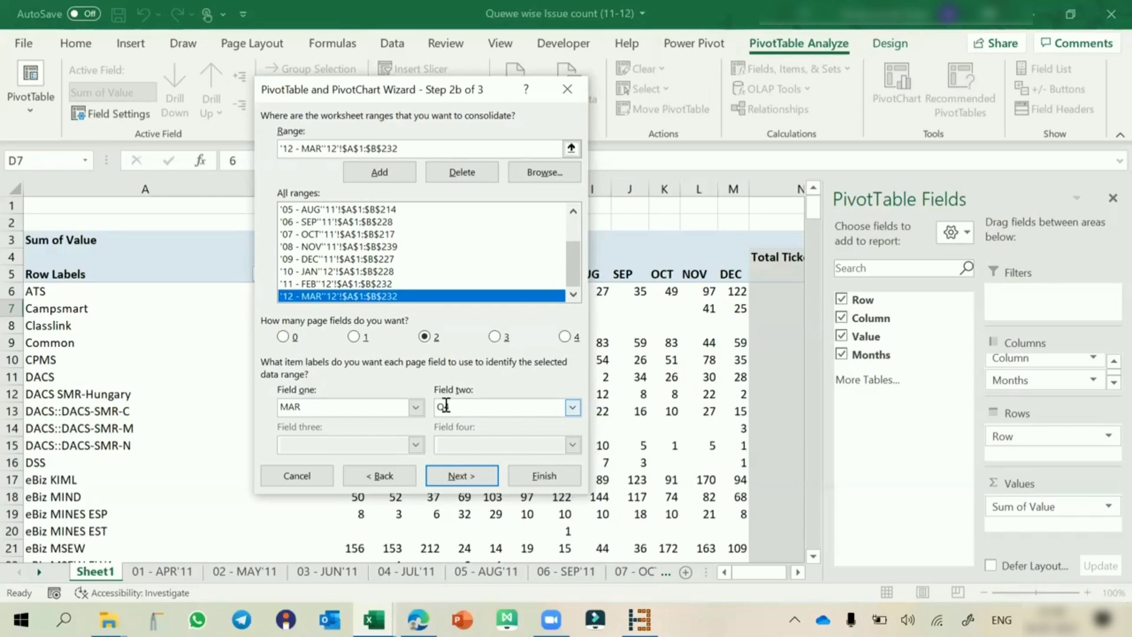
{"action": "left_click", "coordinate": [471, 472]}
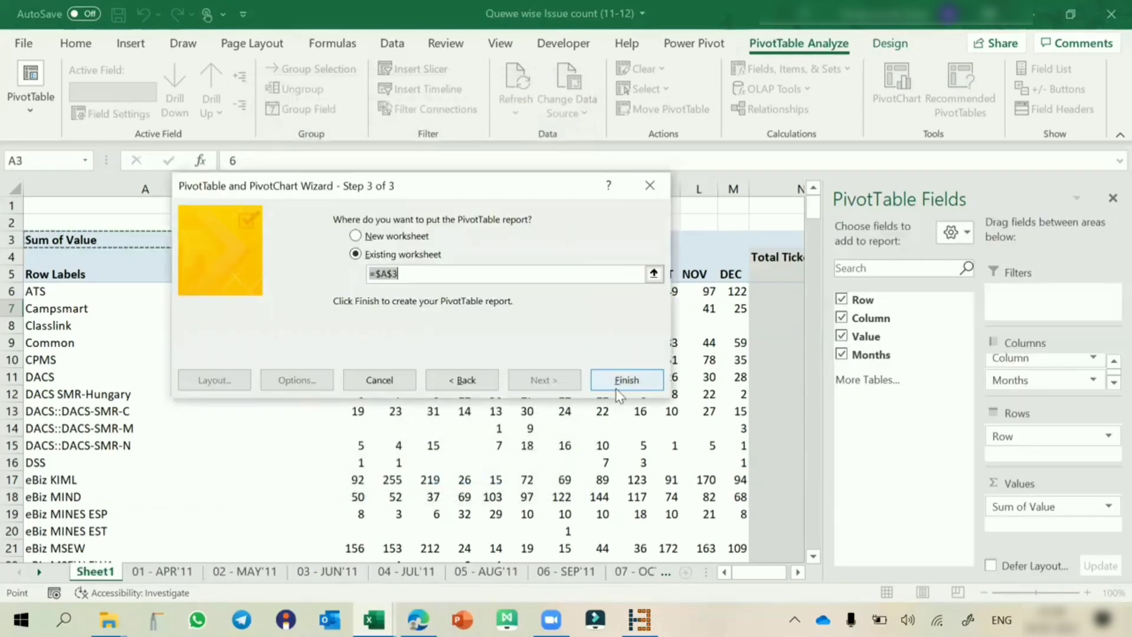
{"action": "left_click", "coordinate": [618, 380]}
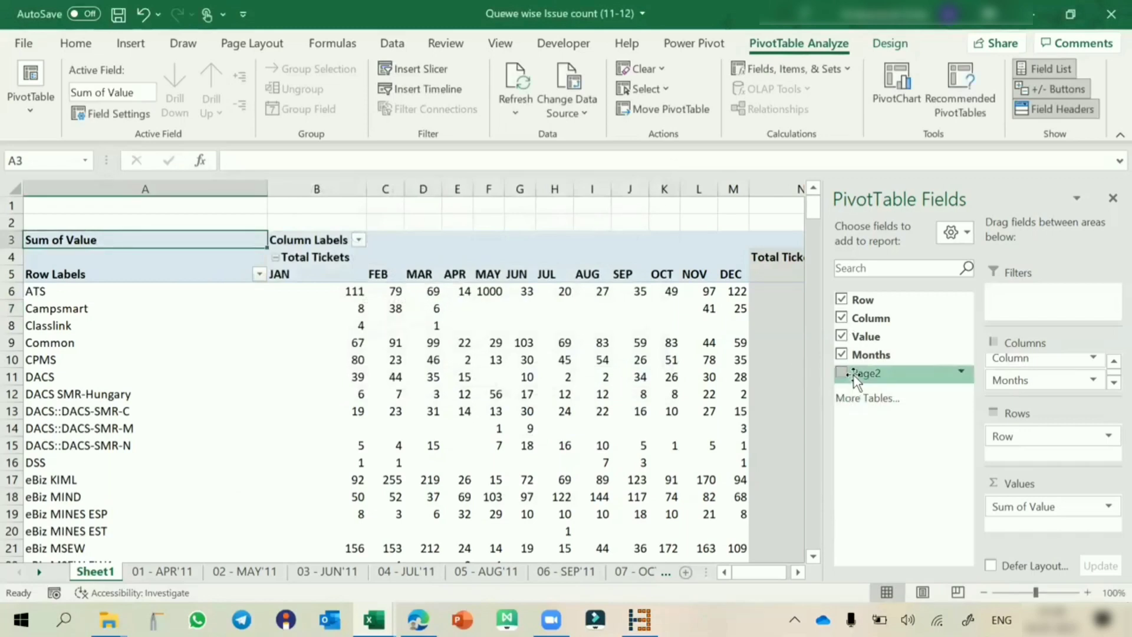
- Add the Page2 field to the PivotTable's report filters and rename it Quarter
{"action": "left_click_drag", "start_coordinate": [853, 376], "coordinate": [1022, 293]}
{"action": "left_click", "coordinate": [231, 204]}
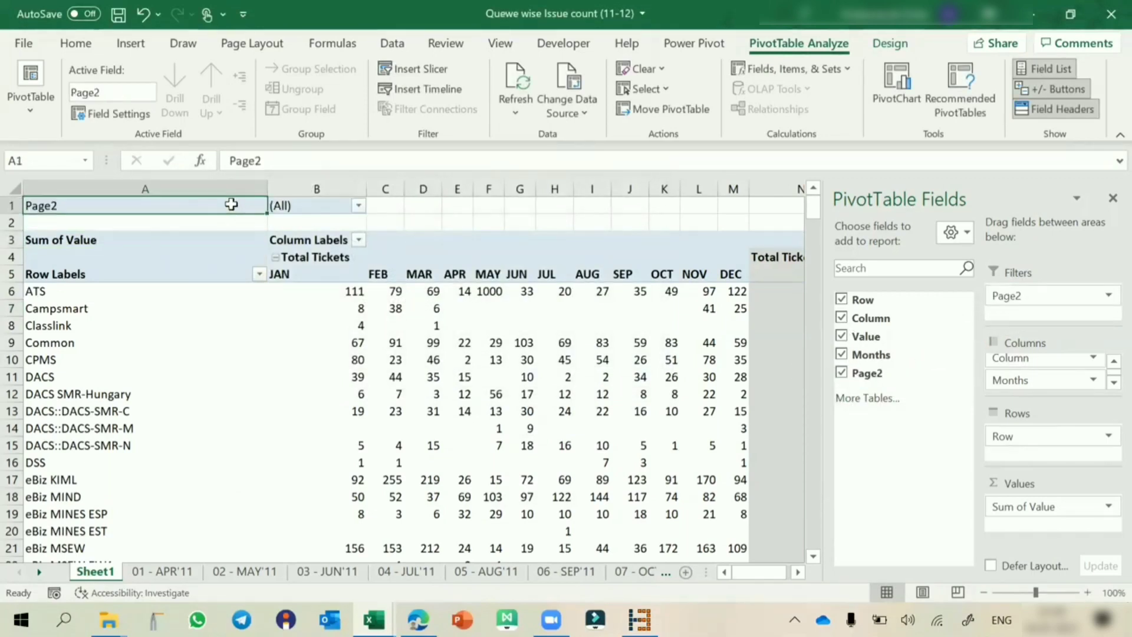
{"action": "type", "text": "Quarter"}
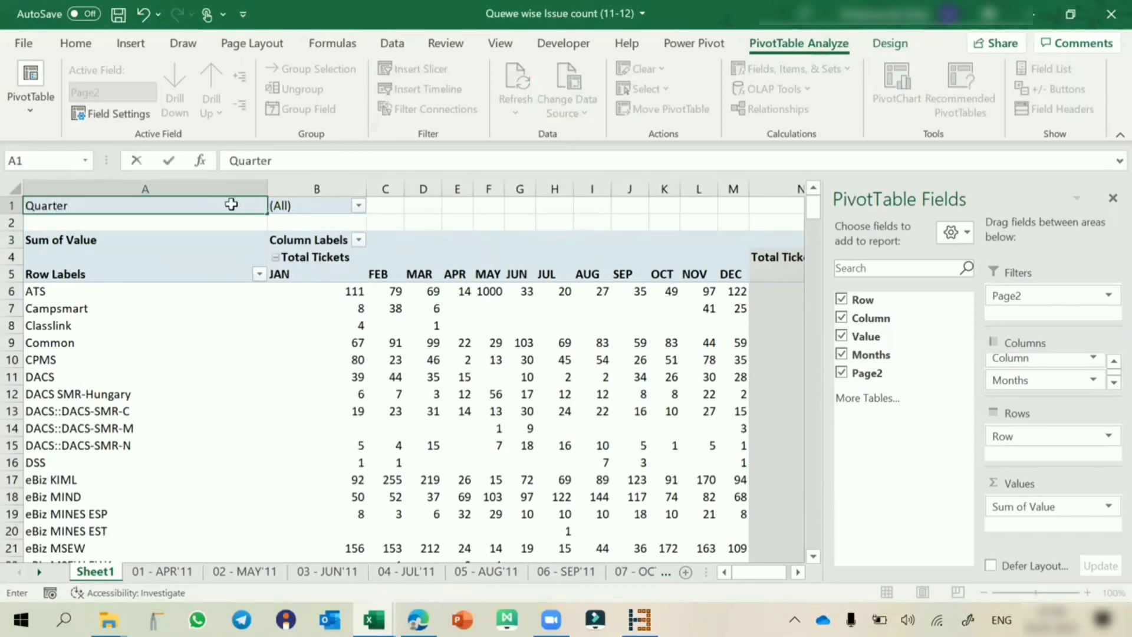
{"action": "key", "text": "Tab"}
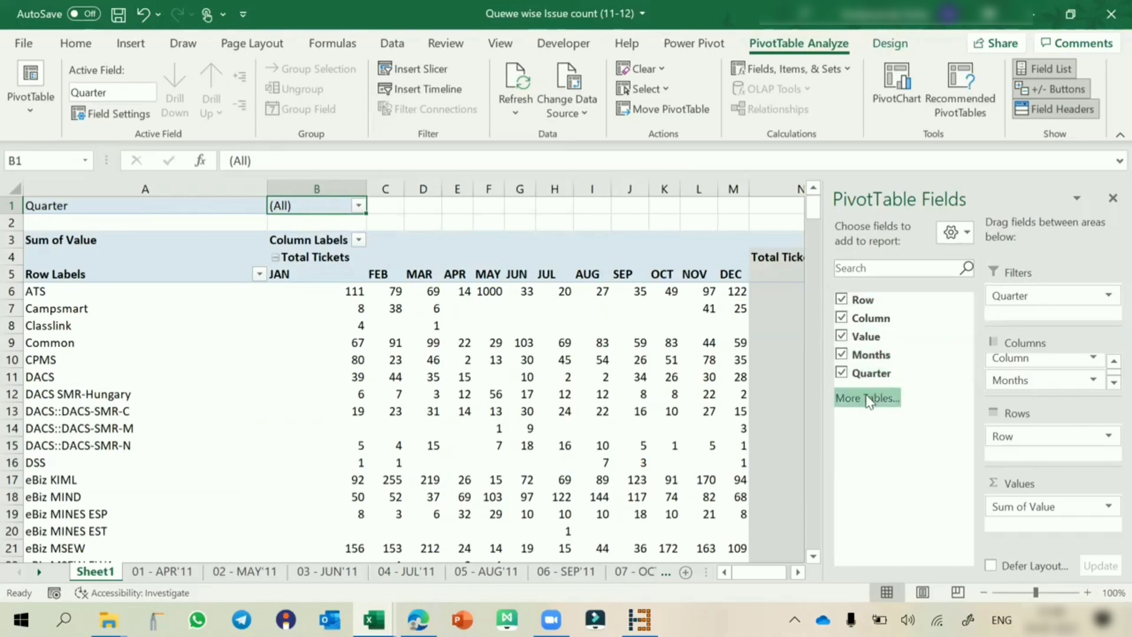
- Place Quarter in the PivotTable's columns and remove the Column and Months fields from that area
{"action": "left_click_drag", "start_coordinate": [867, 374], "coordinate": [586, 76]}
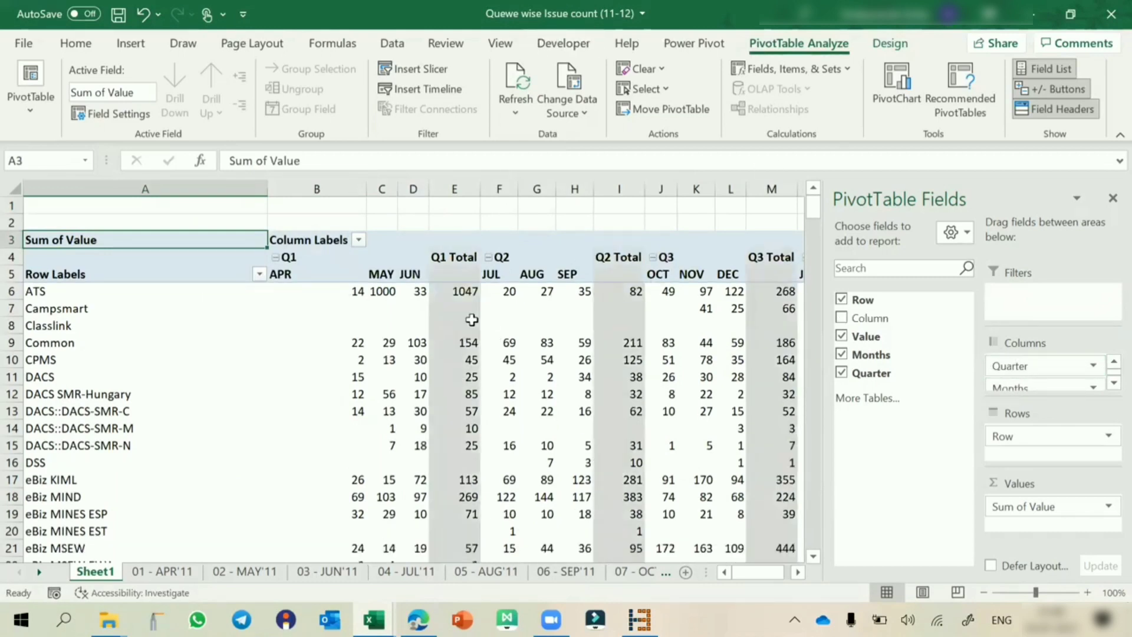
{"action": "left_click", "coordinate": [445, 274]}
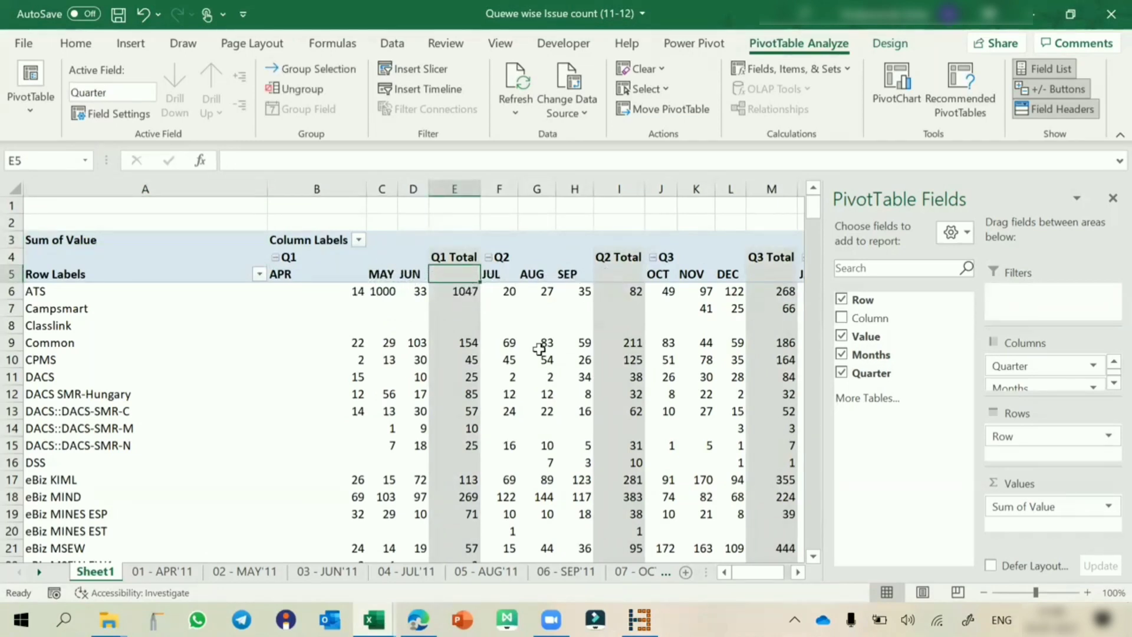
{"action": "scroll", "coordinate": [539, 349], "scroll_direction": "right", "scroll_amount": 2}
{"action": "scroll", "coordinate": [539, 349], "scroll_direction": "left", "scroll_amount": 2}
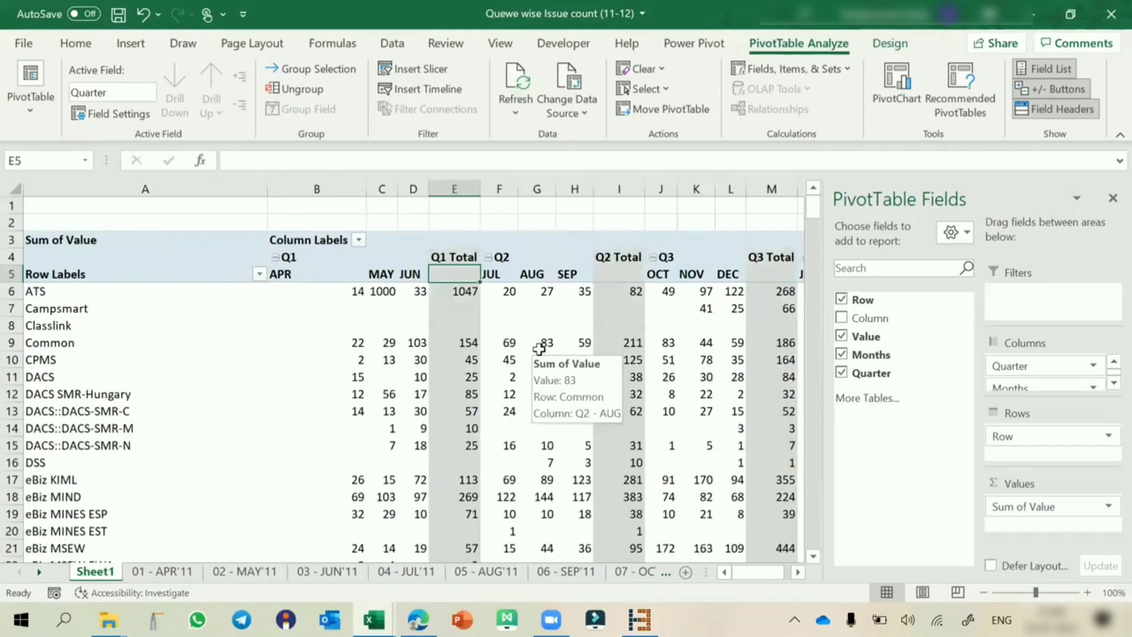
{"action": "left_click_drag", "start_coordinate": [1039, 389], "coordinate": [615, 210]}
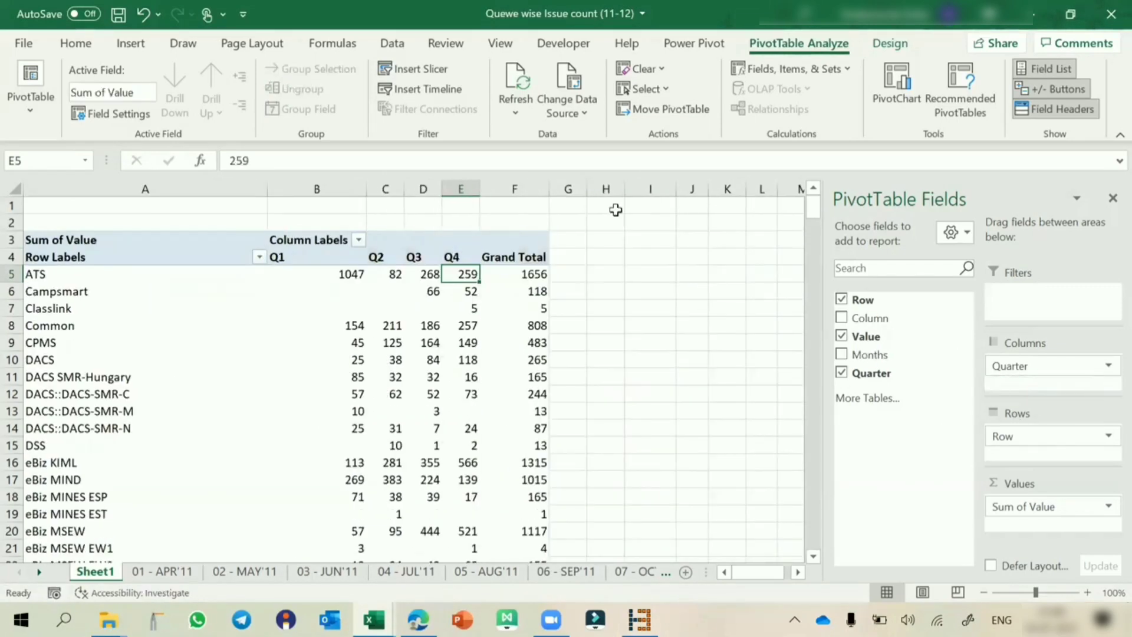
{"action": "mouse_move", "coordinate": [449, 302]}
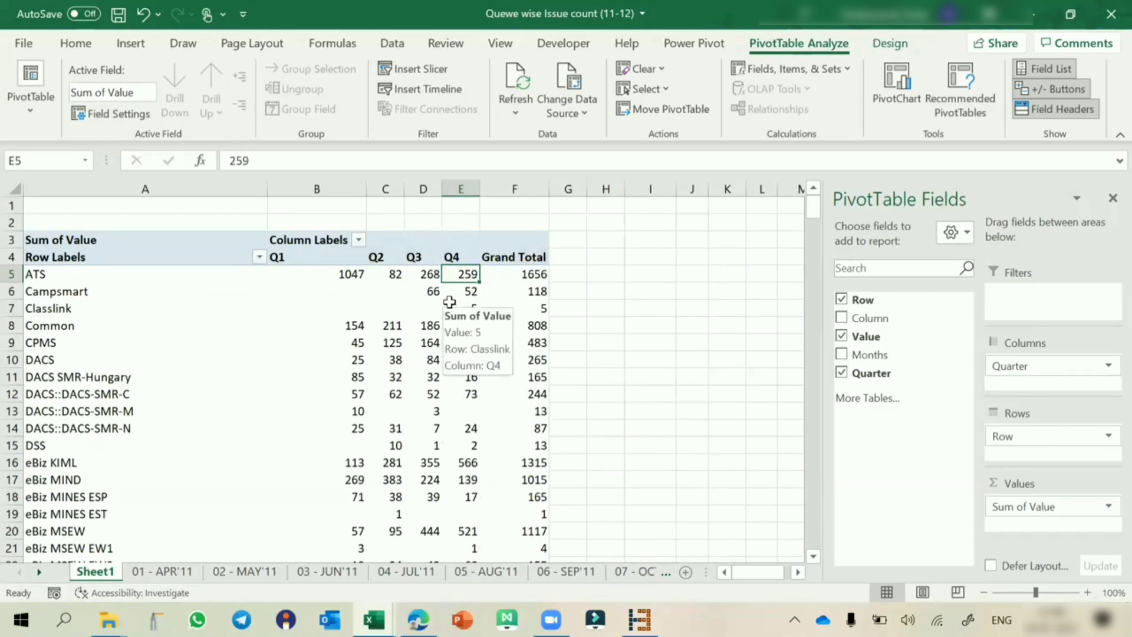
- Move Quarter from the columns to the report filters and place Months in the columns
{"action": "left_click_drag", "start_coordinate": [1018, 367], "coordinate": [1038, 298]}
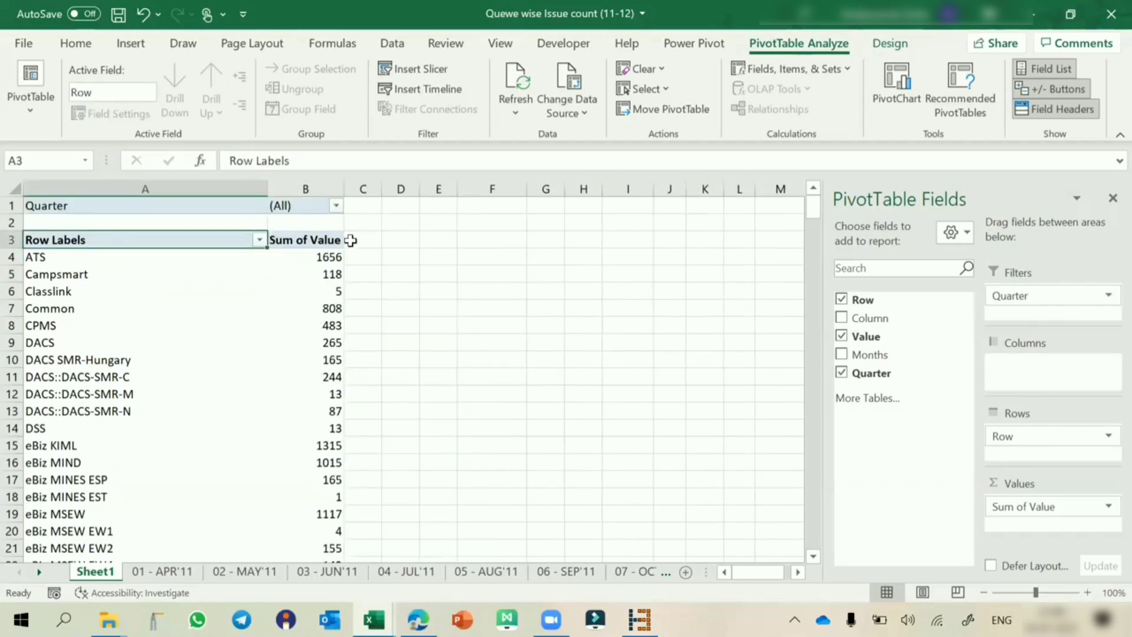
{"action": "left_click", "coordinate": [335, 205]}
{"action": "left_click", "coordinate": [458, 277]}
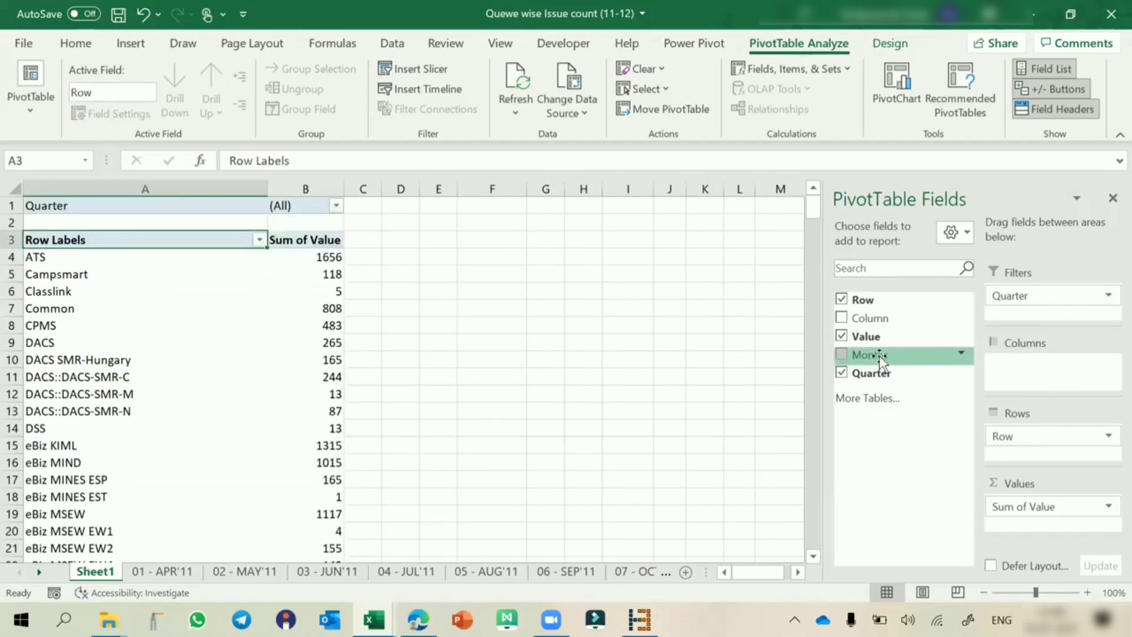
{"action": "left_click_drag", "start_coordinate": [874, 354], "coordinate": [1042, 365]}
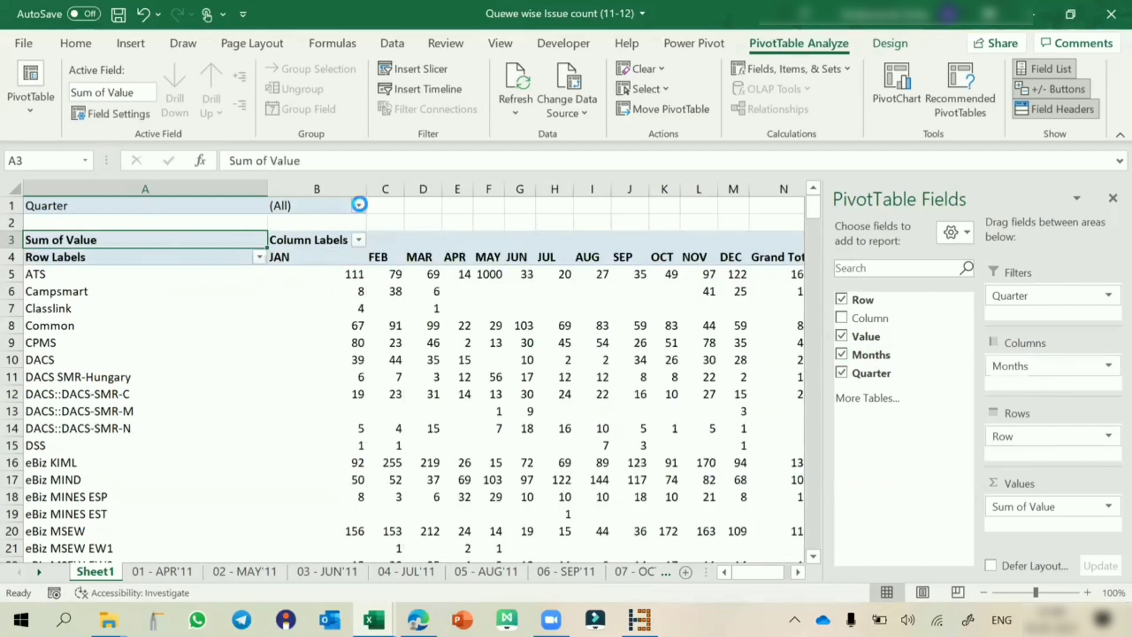
- Filter the PivotTable by Quarter to Q1 and switch the filter to Q2
{"action": "left_click", "coordinate": [358, 206]}
{"action": "left_click", "coordinate": [179, 264]}
{"action": "left_click", "coordinate": [259, 424]}
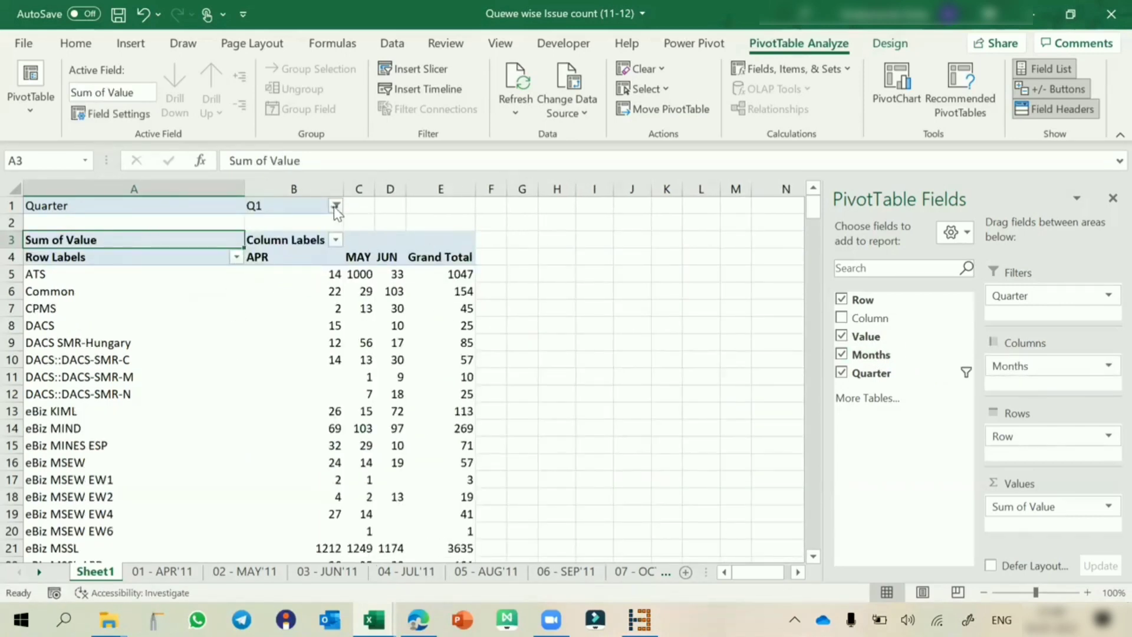
{"action": "left_click", "coordinate": [336, 205]}
{"action": "left_click", "coordinate": [156, 279]}
{"action": "left_click", "coordinate": [230, 433]}
- Reset the Quarter report filter to (All)
{"action": "left_click", "coordinate": [347, 206]}
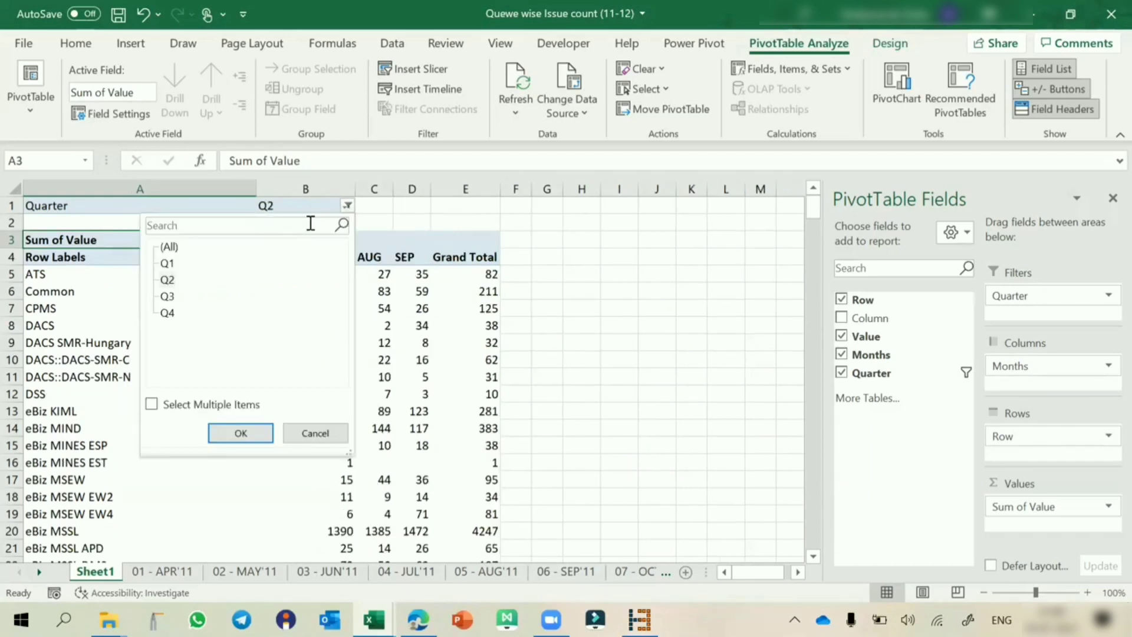
{"action": "left_click", "coordinate": [169, 247]}
{"action": "left_click", "coordinate": [239, 434]}
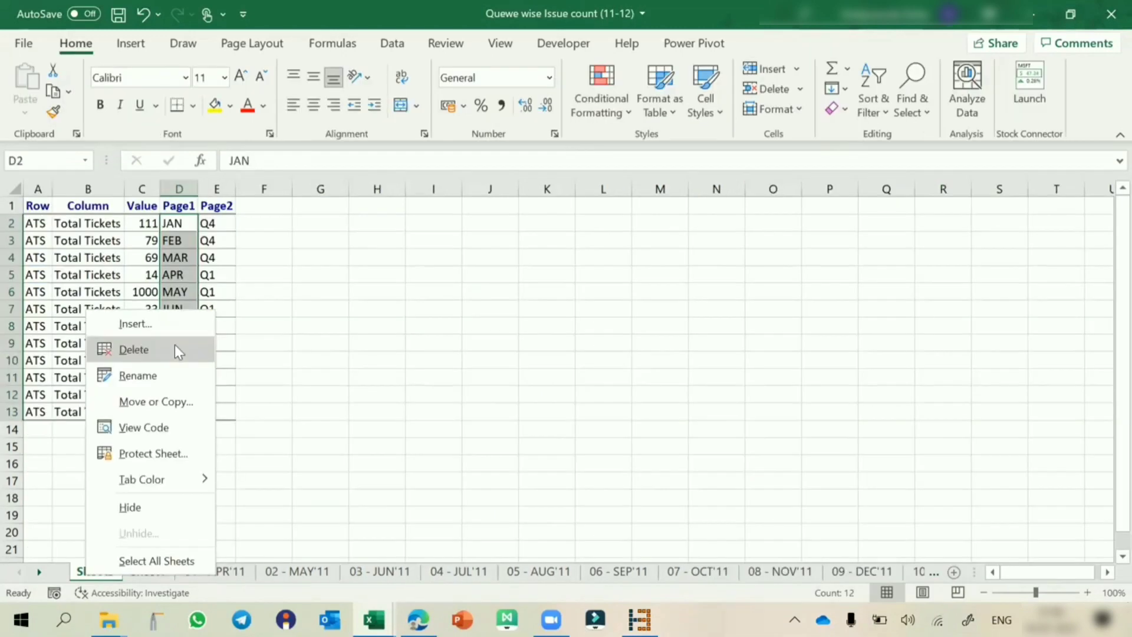
- Delete the detail sheet Sheet3, and save and close the ticket workbook
{"action": "left_click", "coordinate": [174, 345]}
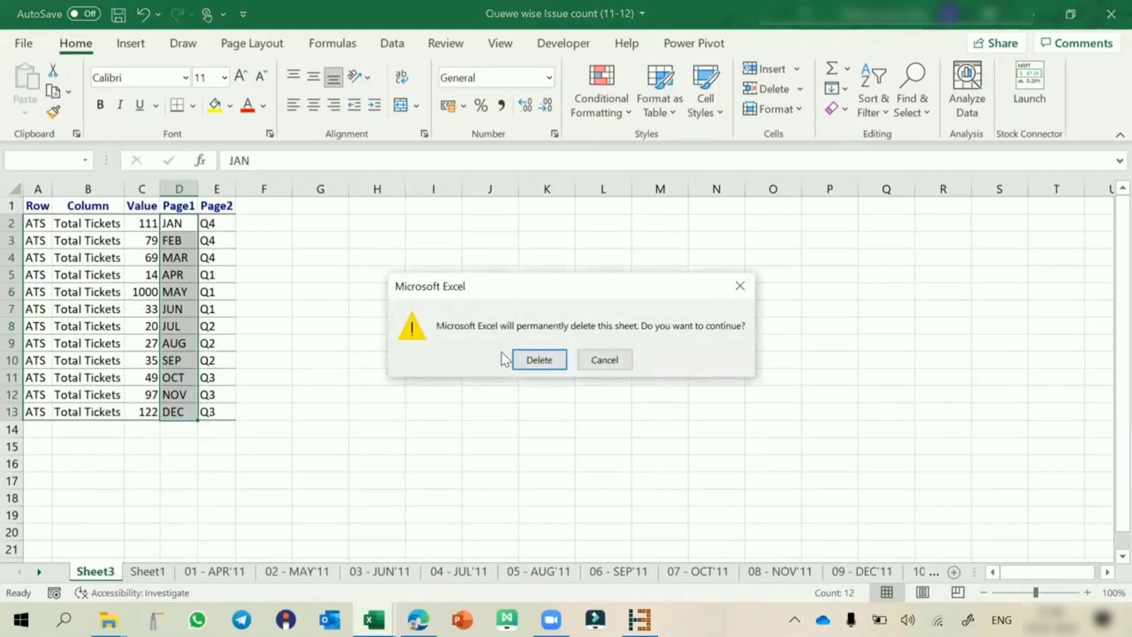
{"action": "left_click", "coordinate": [523, 356]}
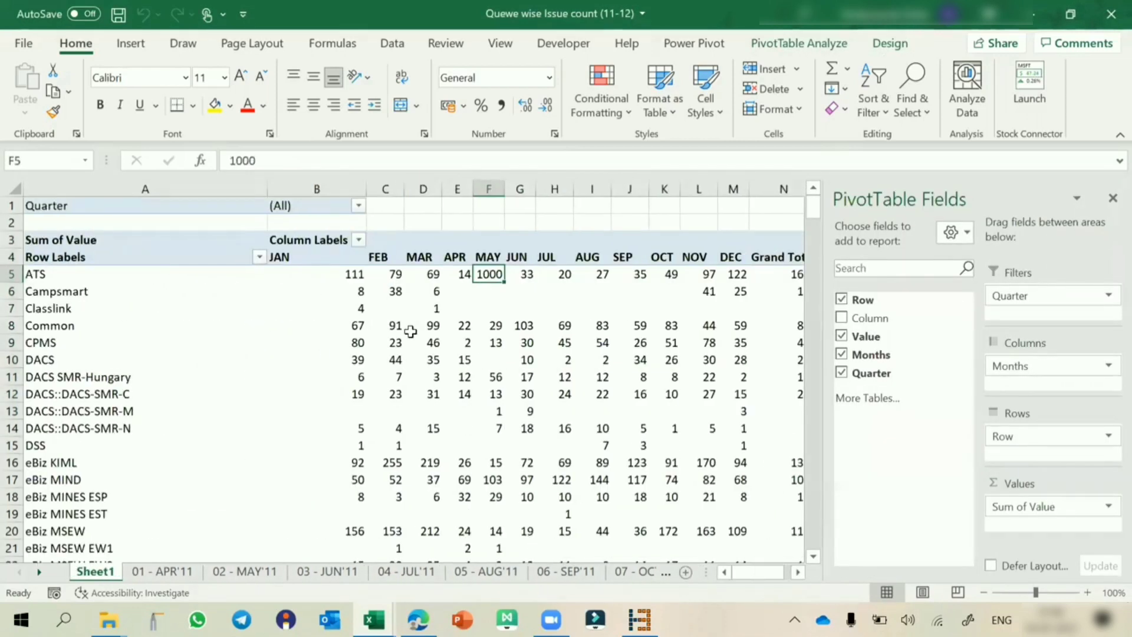
{"action": "key", "text": "ctrl+s"}
{"action": "left_click", "coordinate": [1111, 14]}
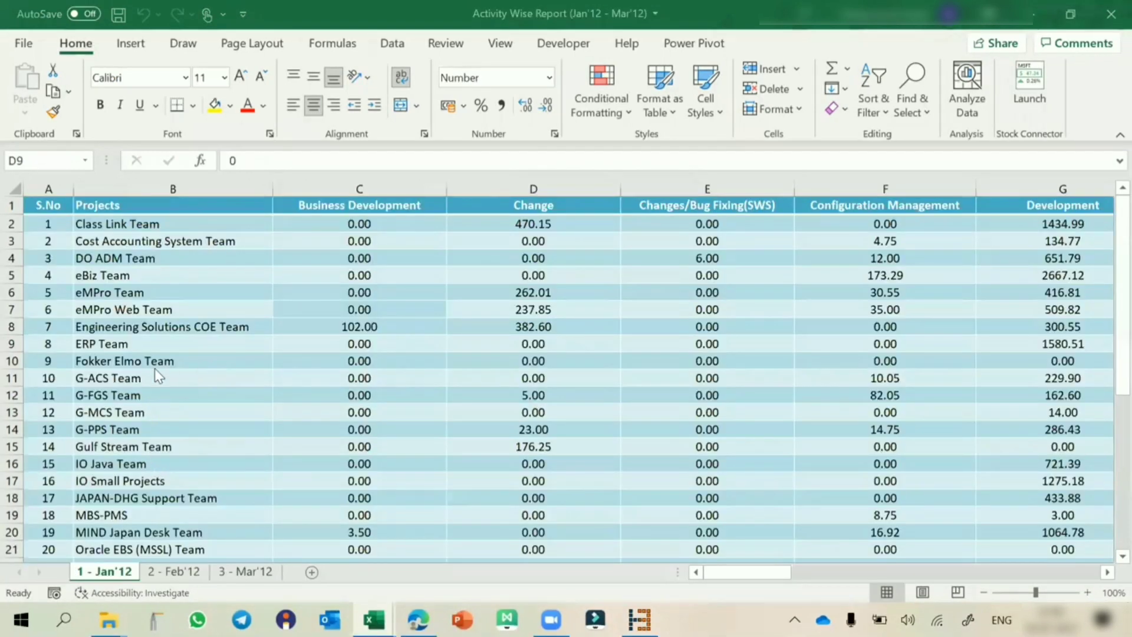
- Look through the monthly sheets of the Activity Wise Report workbook and examine the S.No, Projects and activity columns on 1 - Jan'12
{"action": "left_click", "coordinate": [182, 571]}
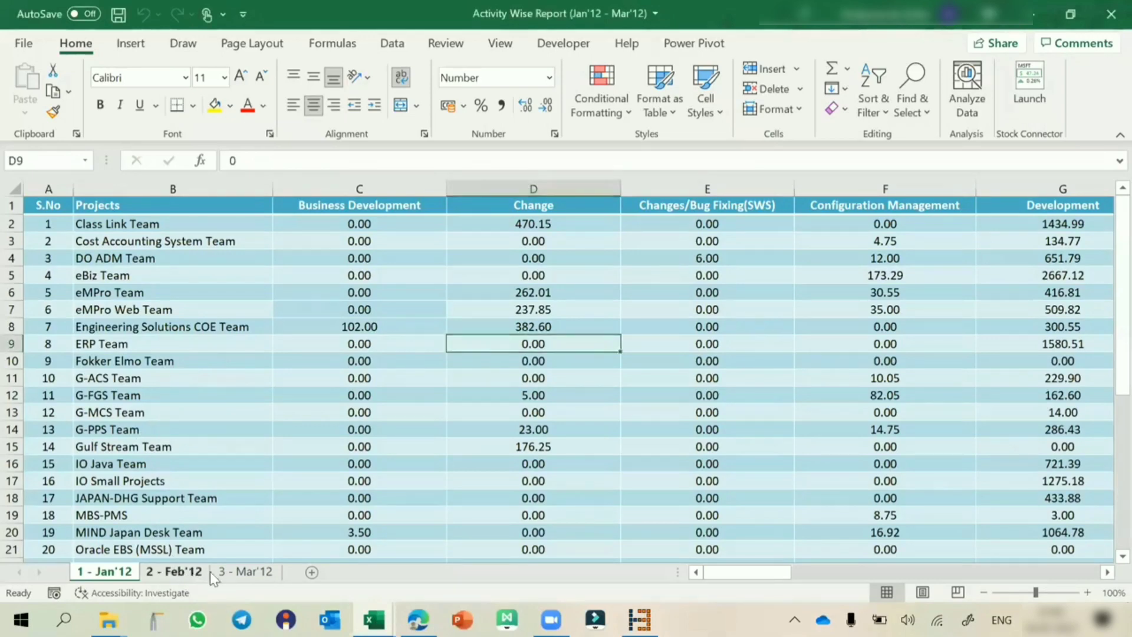
{"action": "left_click", "coordinate": [253, 572]}
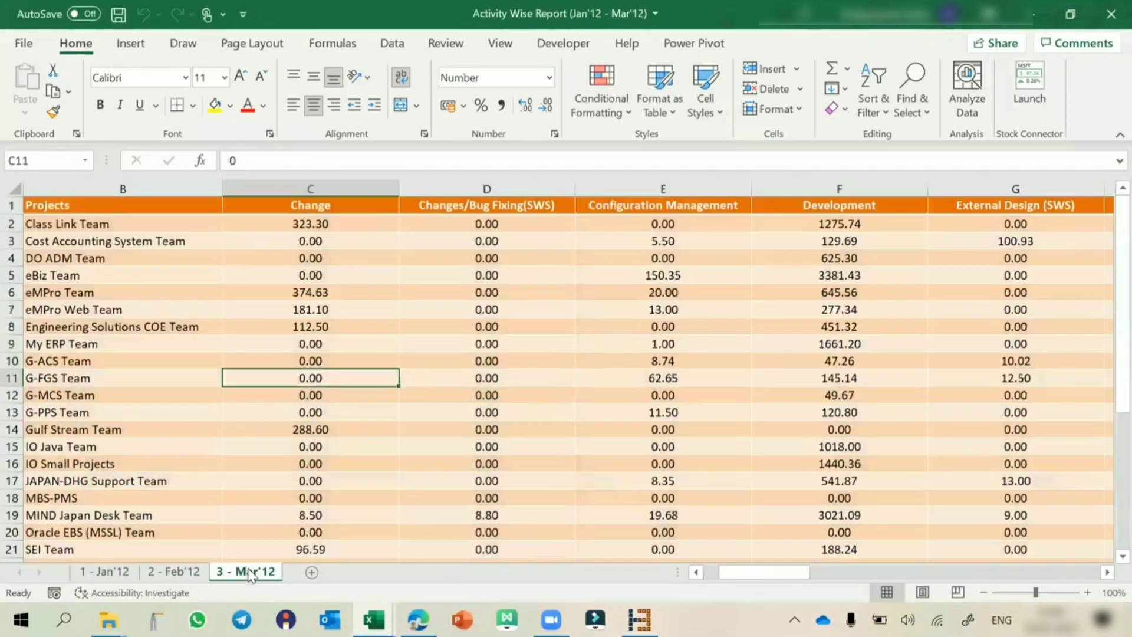
{"action": "left_click", "coordinate": [105, 572]}
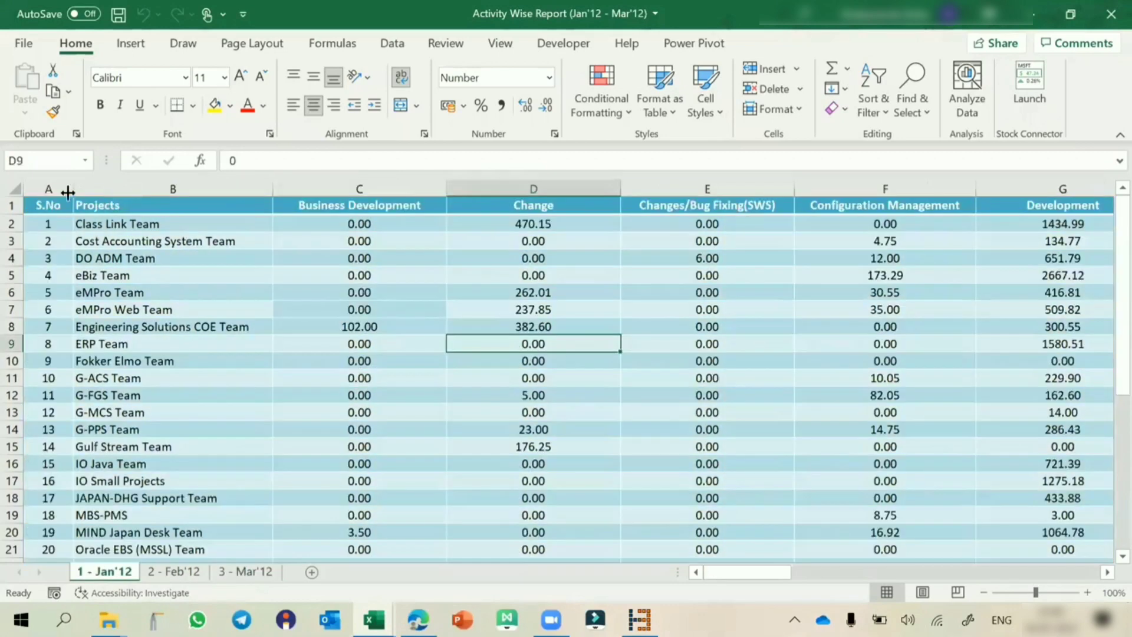
{"action": "left_click", "coordinate": [48, 188]}
{"action": "left_click", "coordinate": [109, 241]}
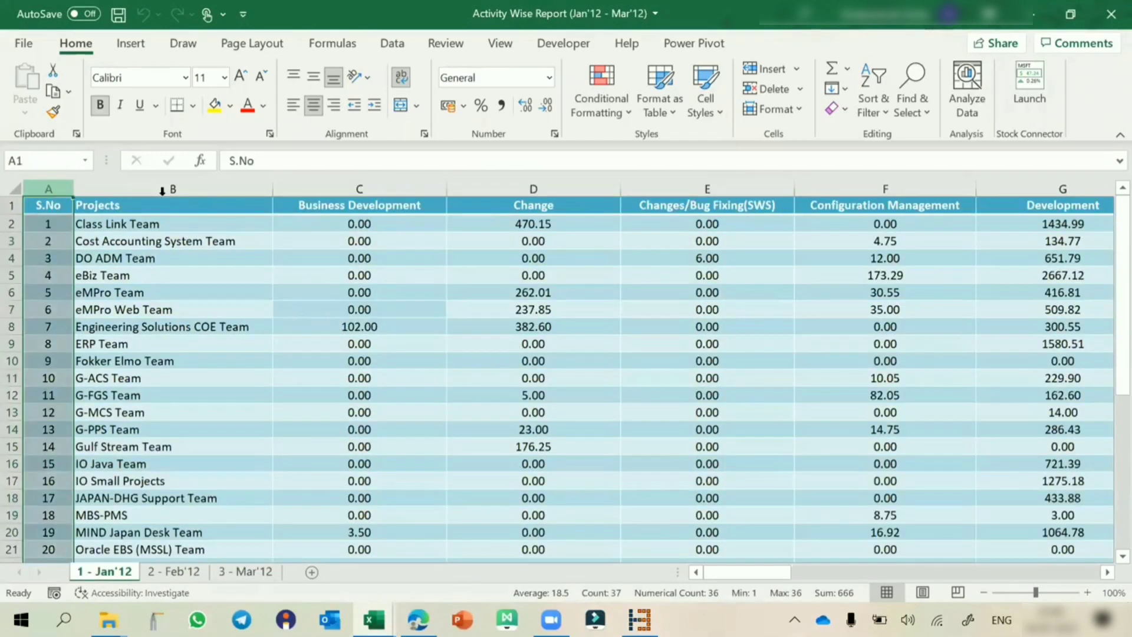
{"action": "left_click", "coordinate": [172, 189]}
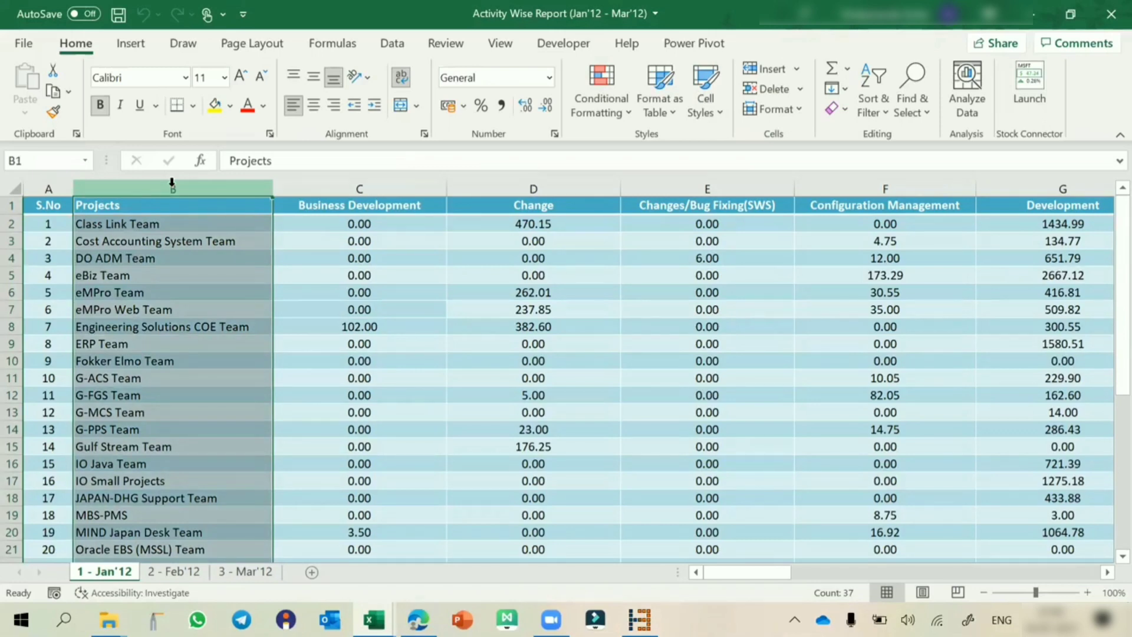
{"action": "left_click", "coordinate": [404, 204]}
{"action": "key", "text": "Right"}
{"action": "key", "text": "Right"}
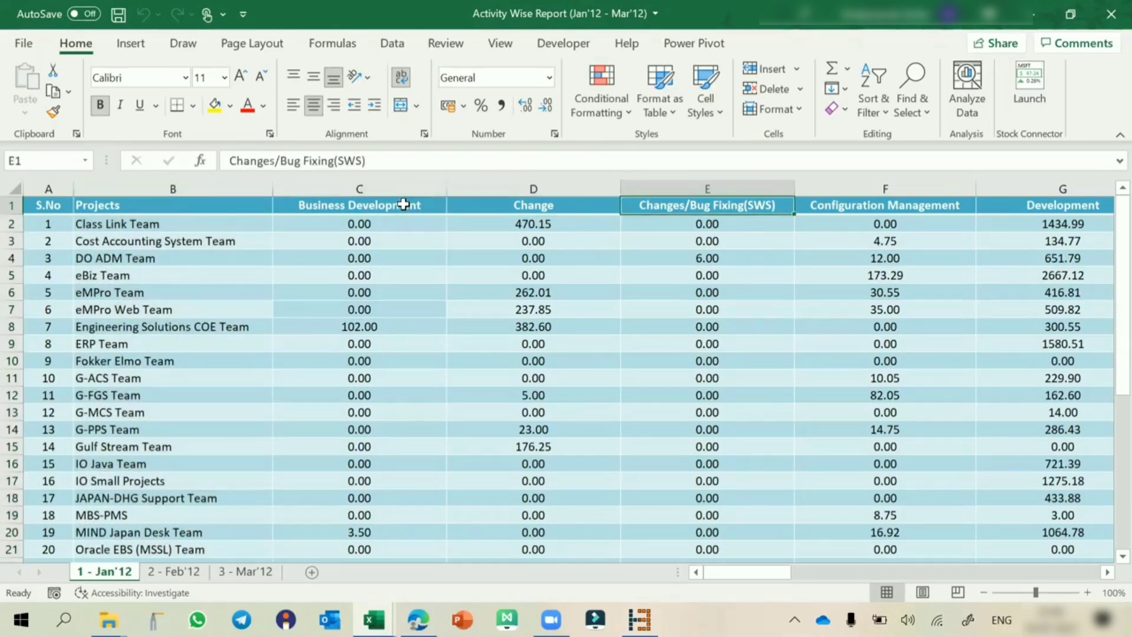
{"action": "key", "text": "Right"}
{"action": "key", "text": "Right"}
{"action": "key", "text": "Right"}
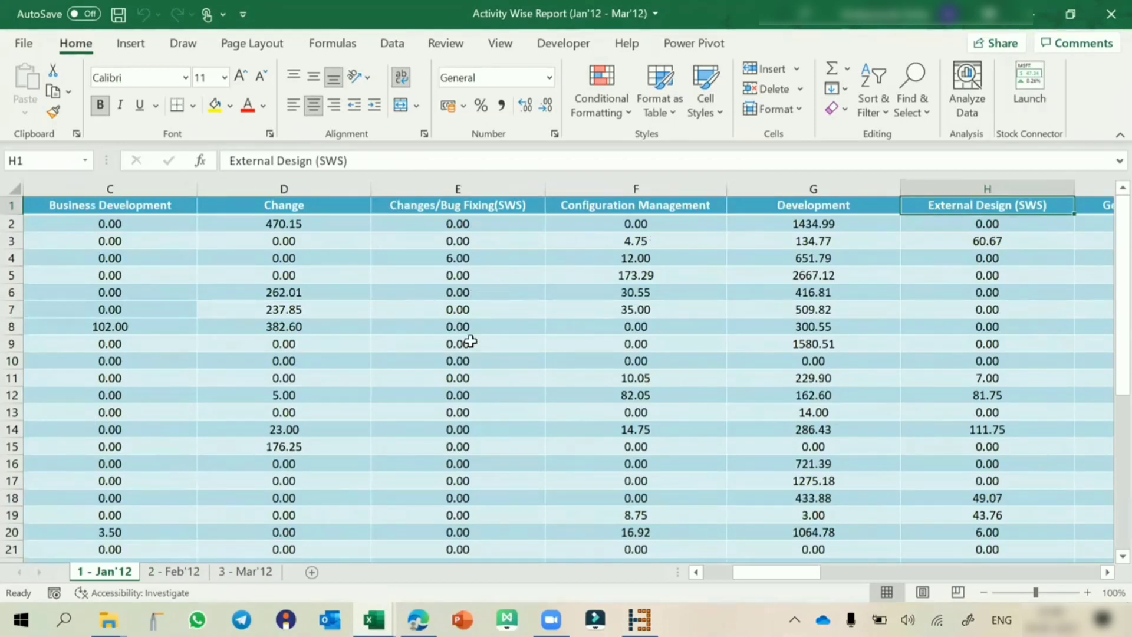
{"action": "scroll", "coordinate": [470, 342], "scroll_direction": "left", "scroll_amount": 2}
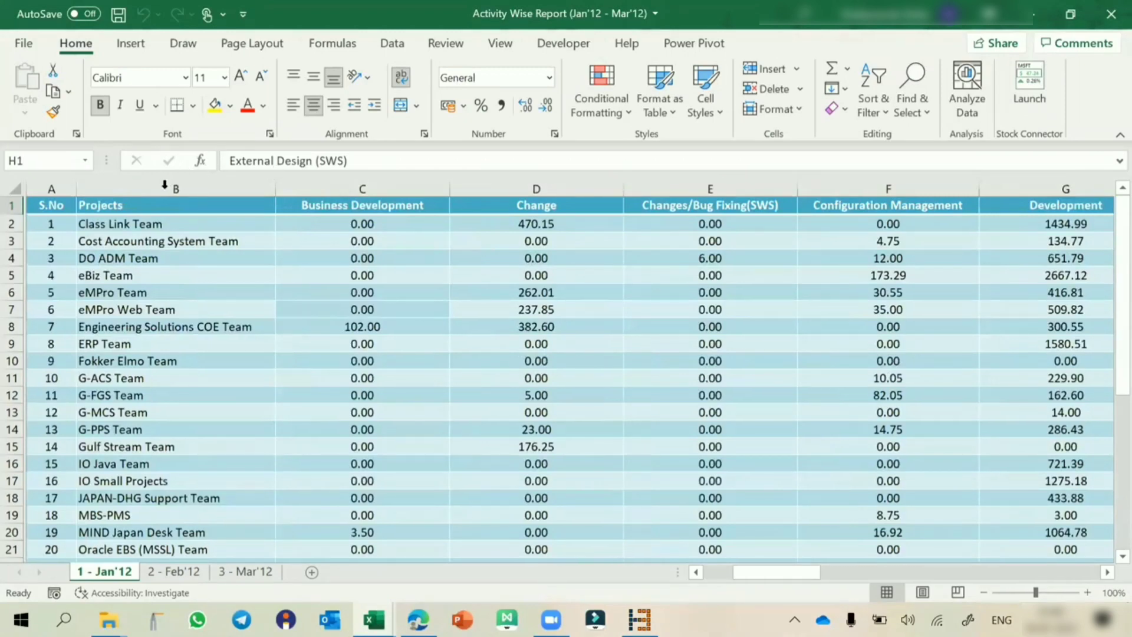
{"action": "left_click", "coordinate": [166, 188]}
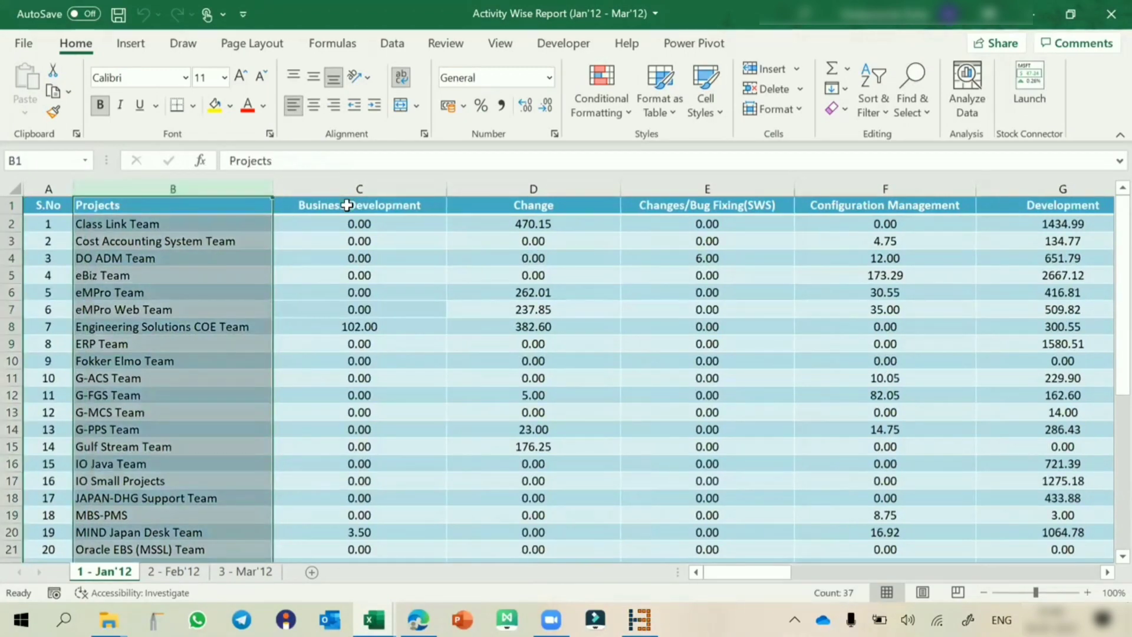
{"action": "left_click_drag", "start_coordinate": [347, 205], "coordinate": [903, 419]}
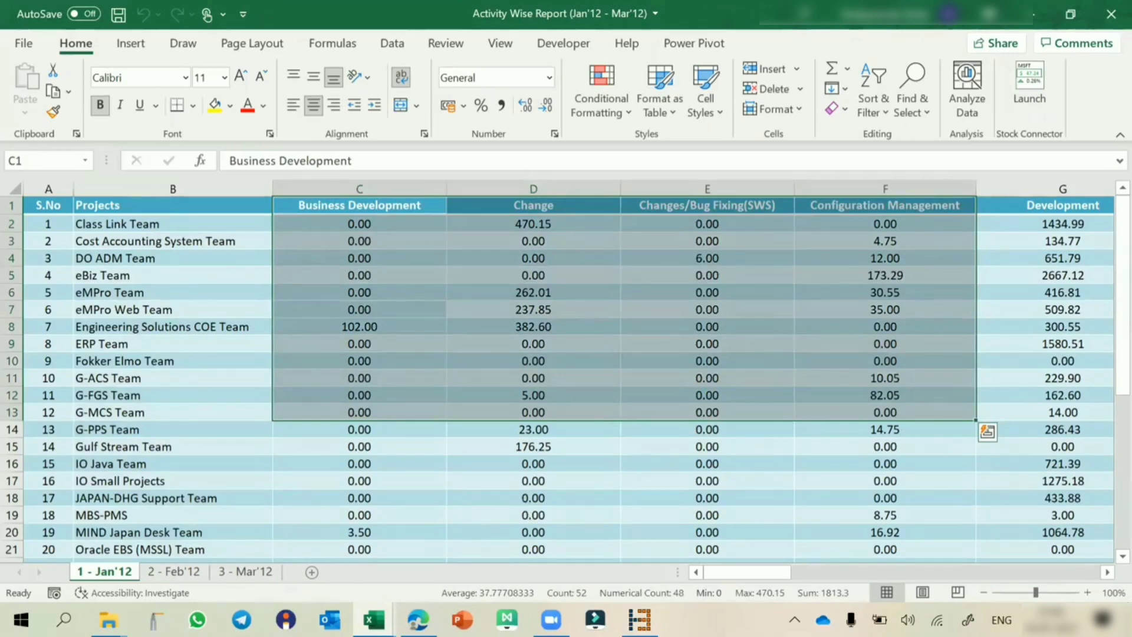
{"action": "left_click", "coordinate": [521, 503]}
- Compare the Projects column and activity headings on the 2 - Feb'12 and 3 - Mar'12 sheets
{"action": "left_click", "coordinate": [182, 576]}
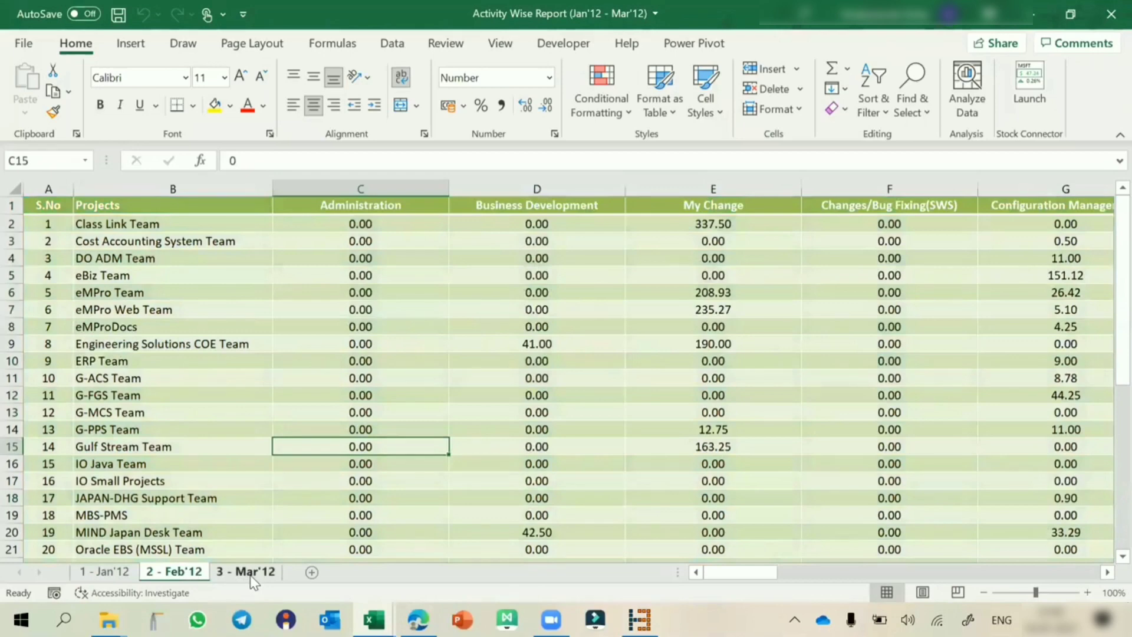
{"action": "left_click", "coordinate": [253, 575]}
{"action": "left_click", "coordinate": [136, 189]}
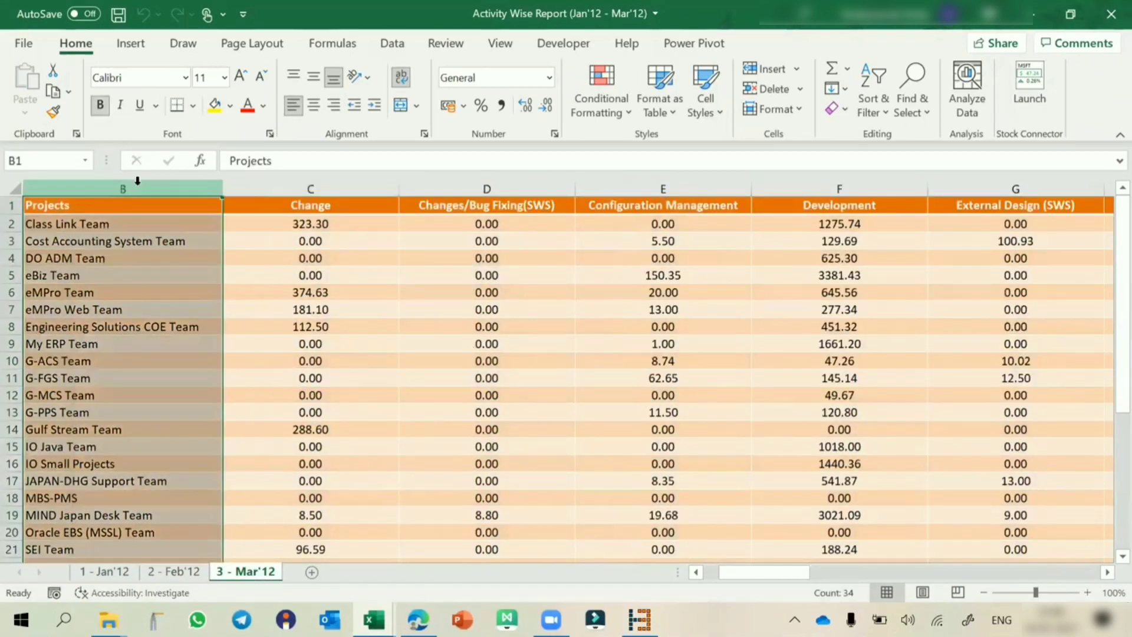
{"action": "scroll", "coordinate": [109, 339], "scroll_direction": "left", "scroll_amount": 1}
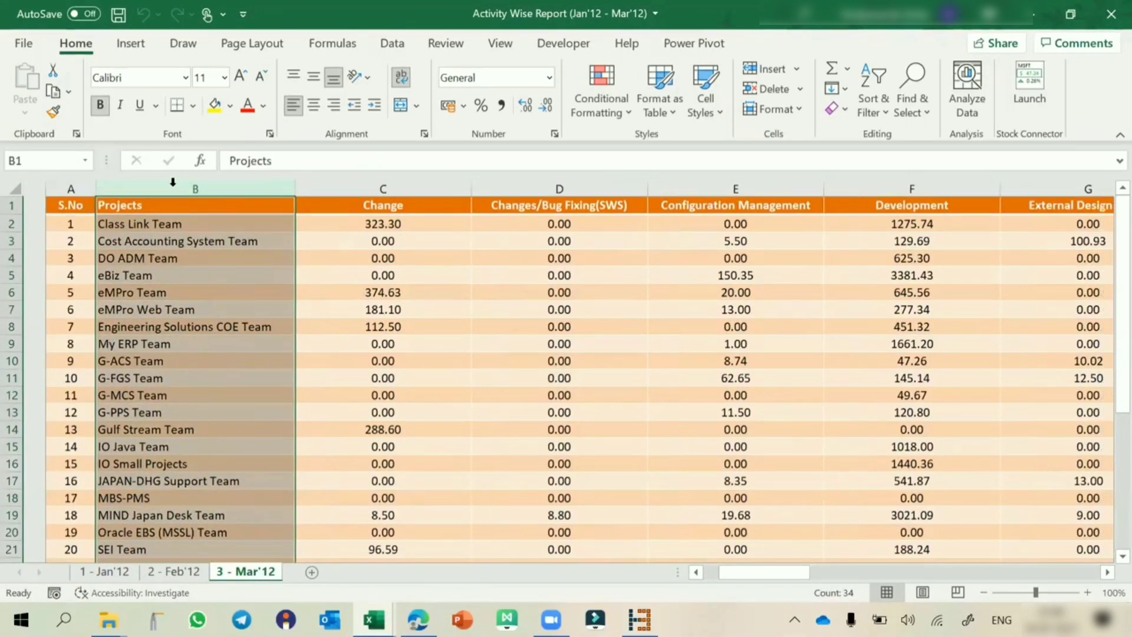
{"action": "scroll", "coordinate": [326, 182], "scroll_direction": "right", "scroll_amount": 1}
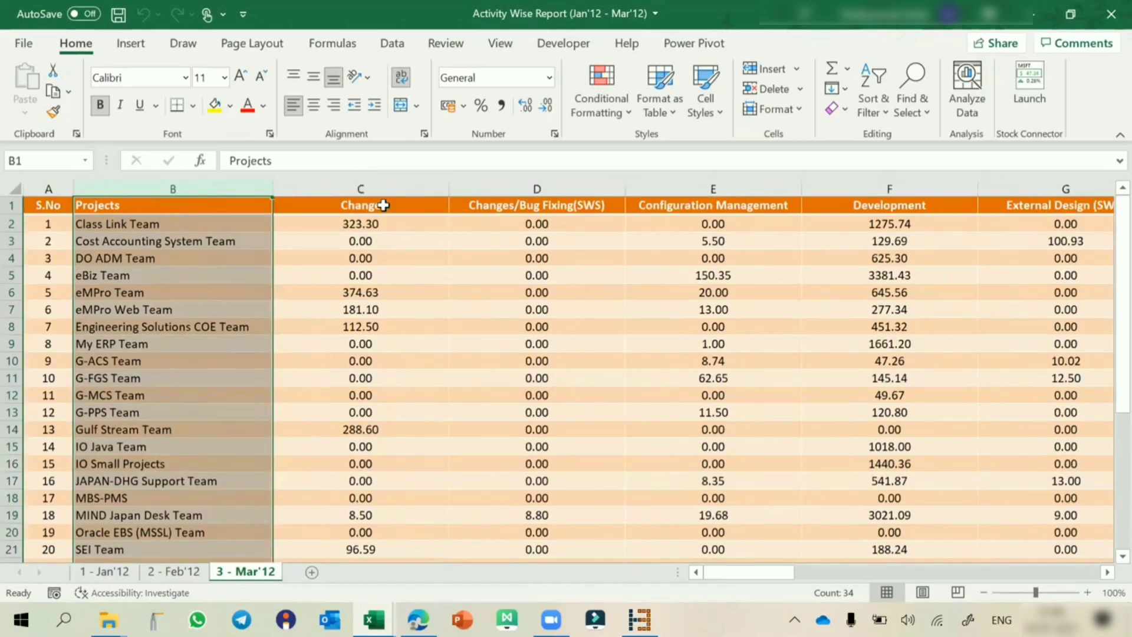
{"action": "left_click_drag", "start_coordinate": [384, 206], "coordinate": [1042, 206]}
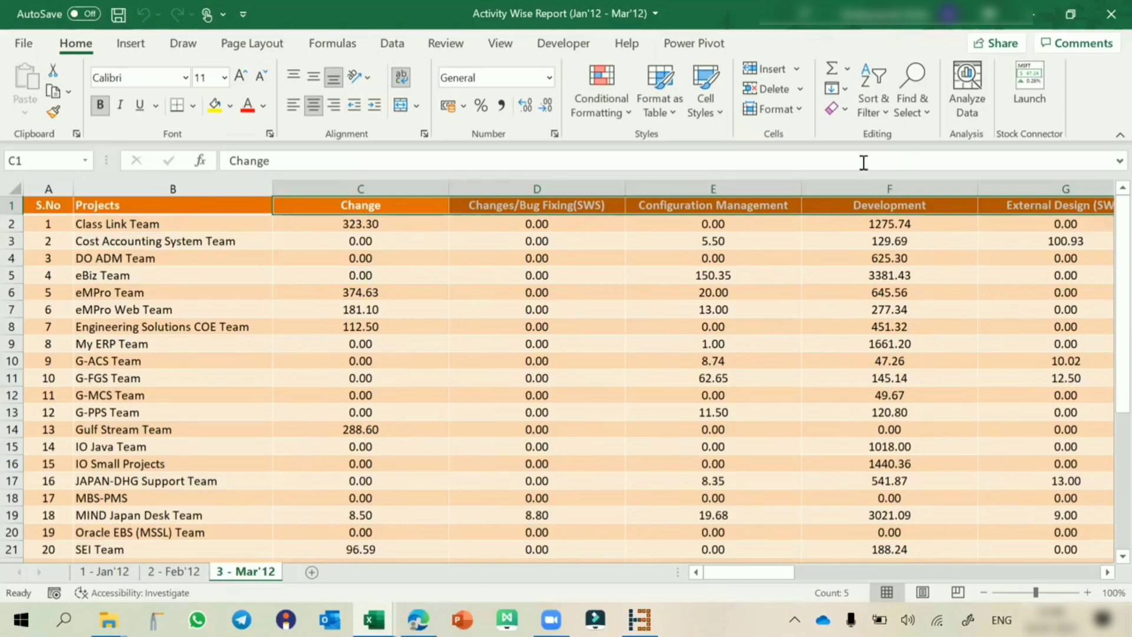
{"action": "left_click", "coordinate": [831, 205]}
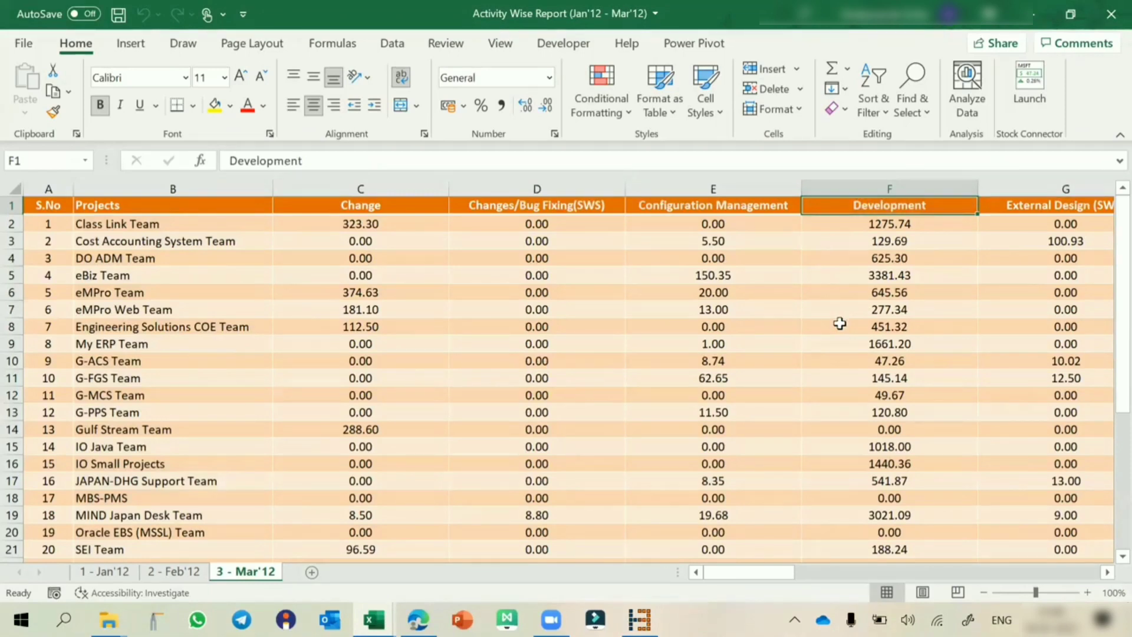
- Start the PivotTable and PivotChart Wizard for a PivotTable from multiple consolidation ranges, with page fields created manually
{"action": "left_click", "coordinate": [384, 398]}
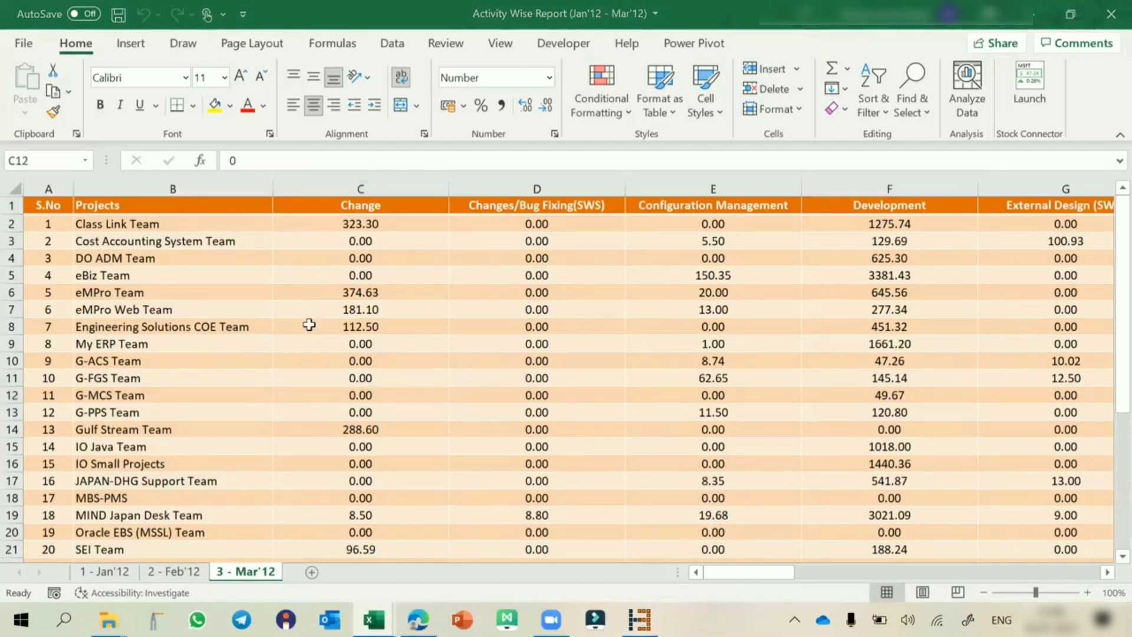
{"action": "key", "text": "alt+d"}
{"action": "key", "text": "p"}
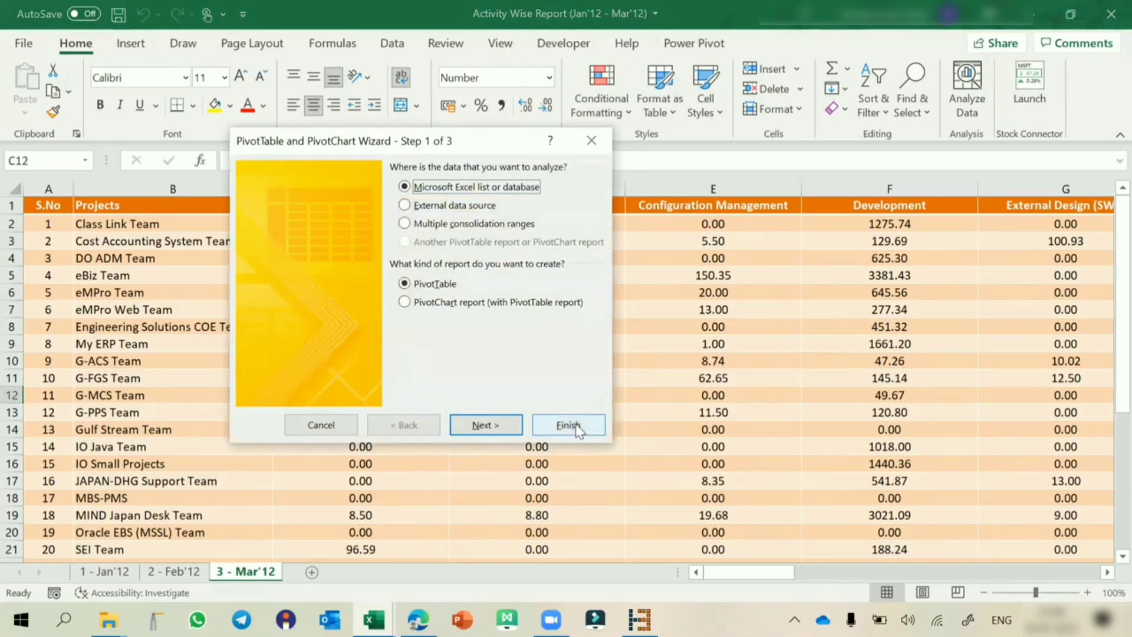
{"action": "left_click", "coordinate": [472, 225]}
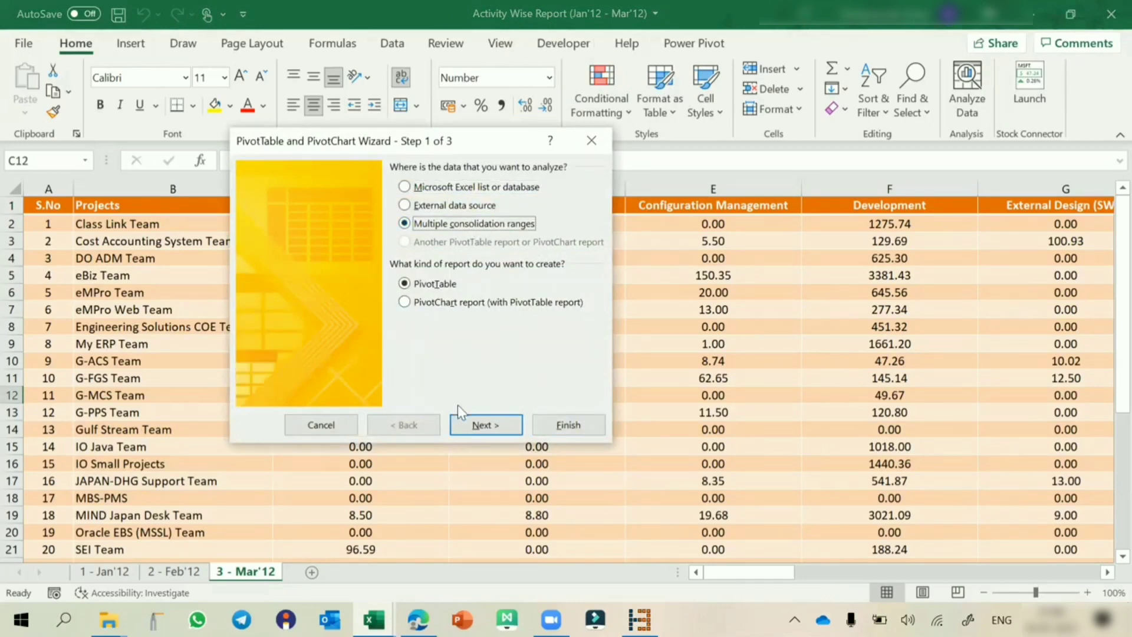
{"action": "left_click", "coordinate": [476, 425]}
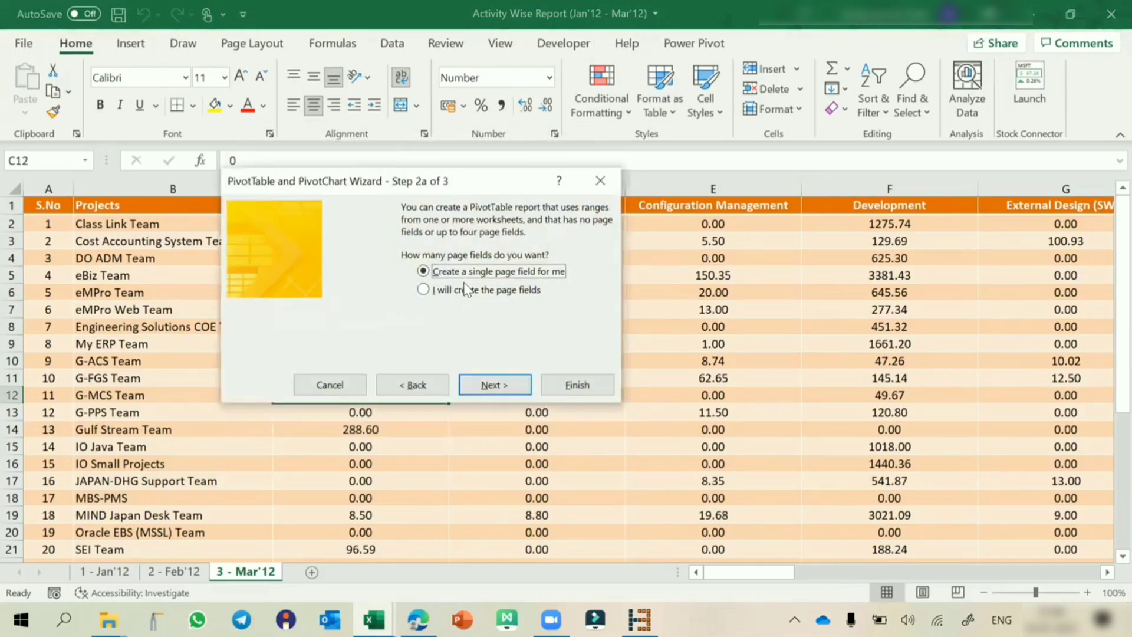
{"action": "left_click", "coordinate": [466, 290]}
{"action": "left_click", "coordinate": [475, 384]}
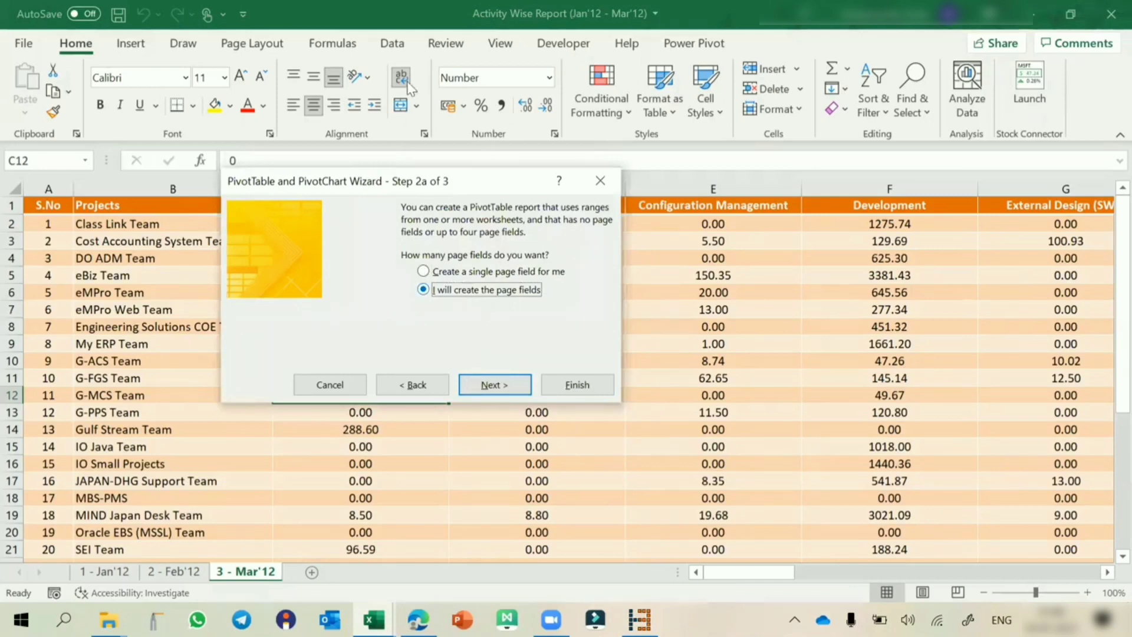
- Add the 1 - Jan'12 range B1:AA37, starting at the Projects heading, to the ranges to consolidate
{"action": "left_click_drag", "start_coordinate": [355, 102], "coordinate": [737, 51]}
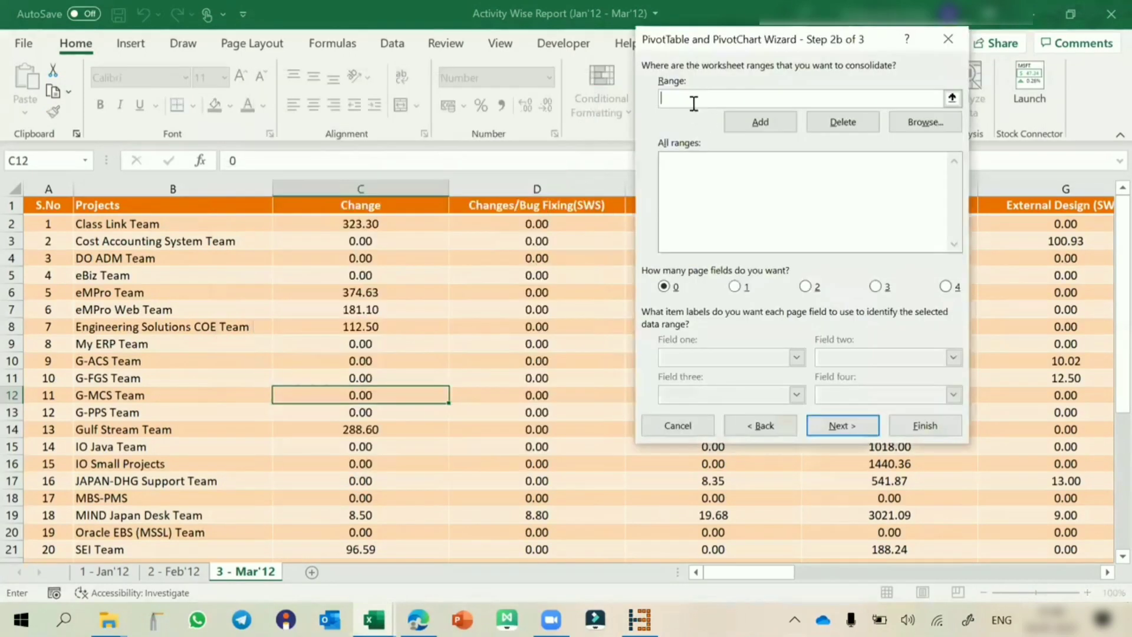
{"action": "left_click", "coordinate": [104, 571]}
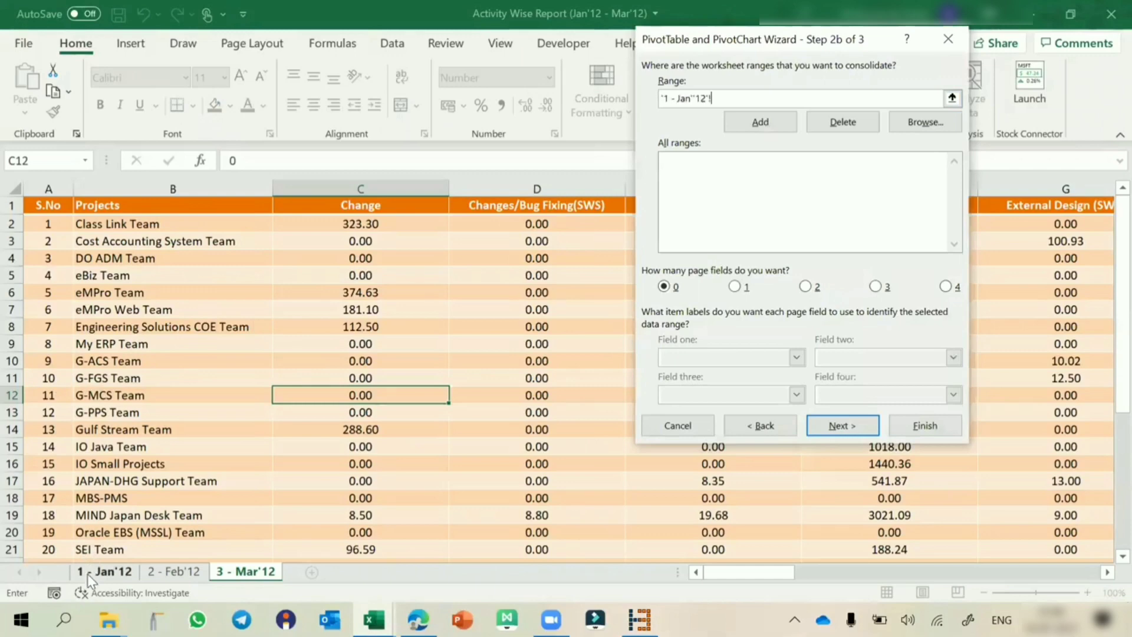
{"action": "left_click", "coordinate": [169, 300]}
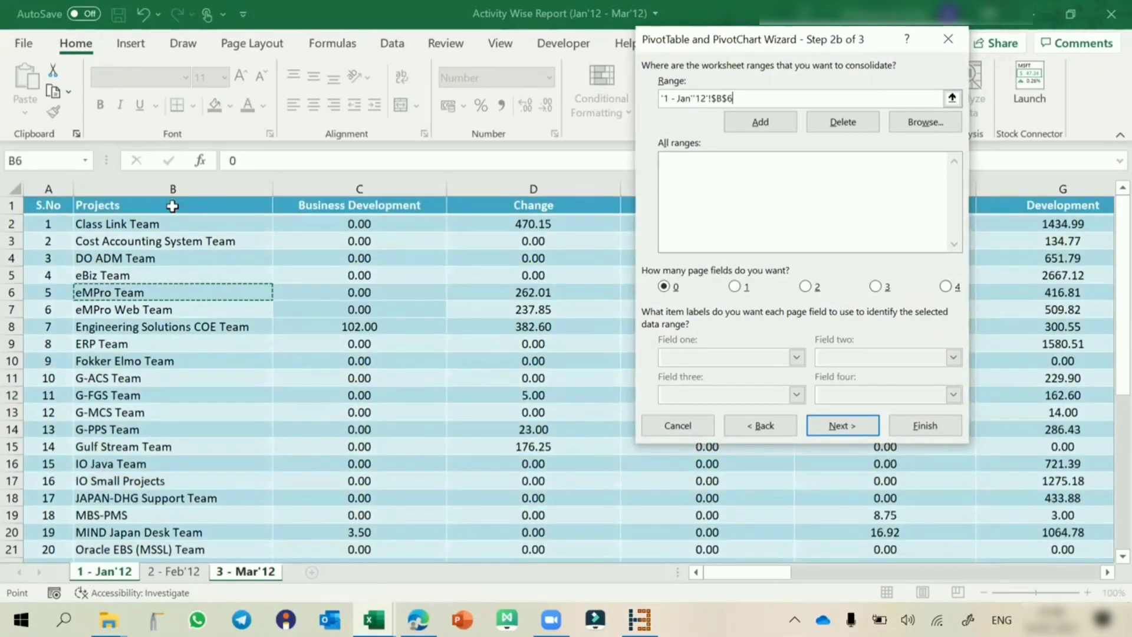
{"action": "left_click", "coordinate": [53, 206]}
{"action": "left_click", "coordinate": [140, 224]}
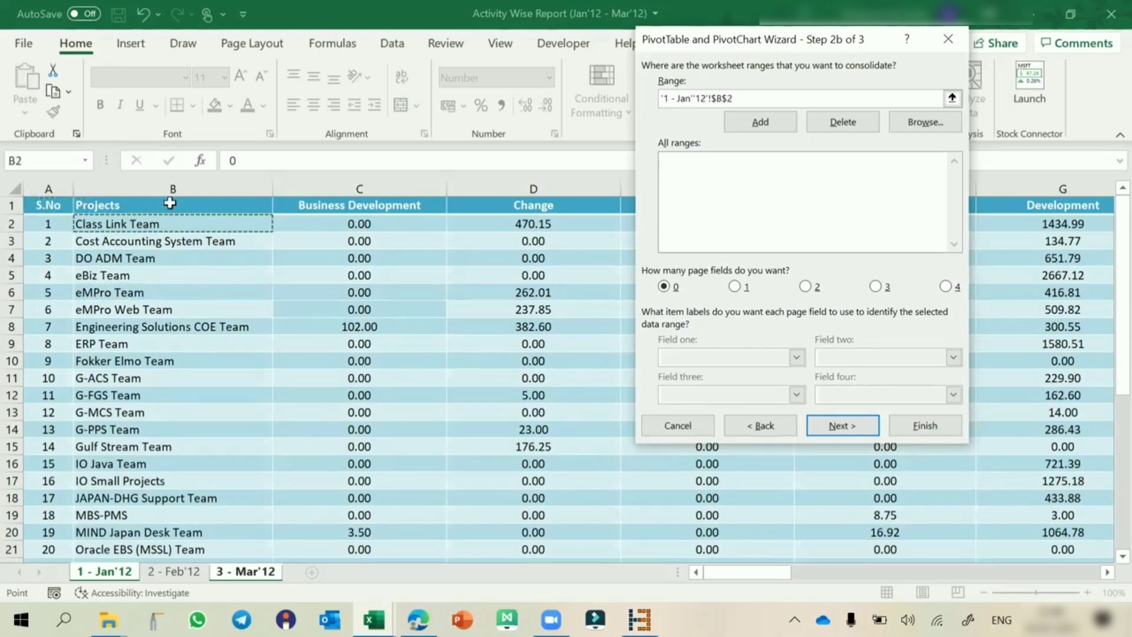
{"action": "left_click", "coordinate": [169, 203]}
{"action": "key", "text": "ctrl+shift+Right"}
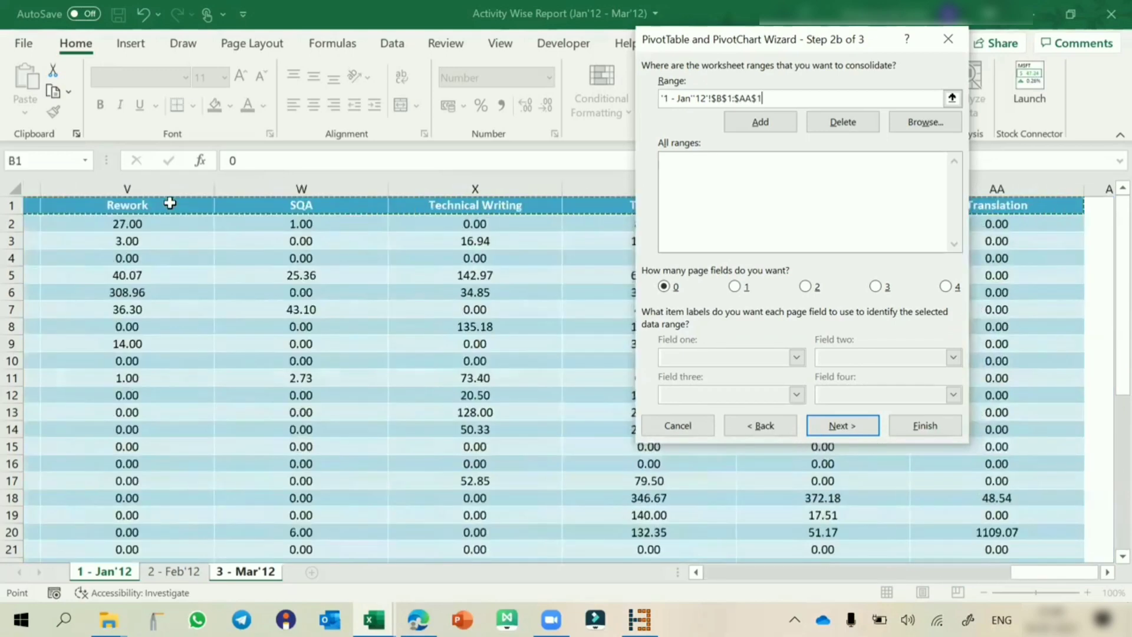
{"action": "key", "text": "ctrl+shift+Down"}
{"action": "left_click", "coordinate": [747, 124]}
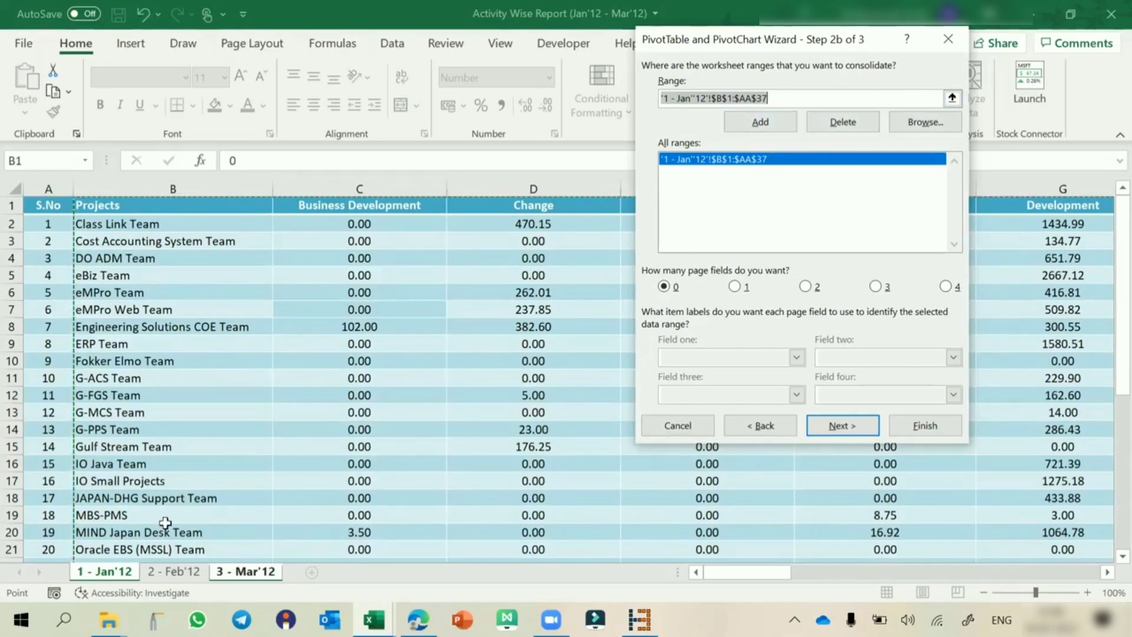
- Add the 2 - Feb'12 range B1:AF39 to the ranges to consolidate
{"action": "left_click", "coordinate": [151, 573]}
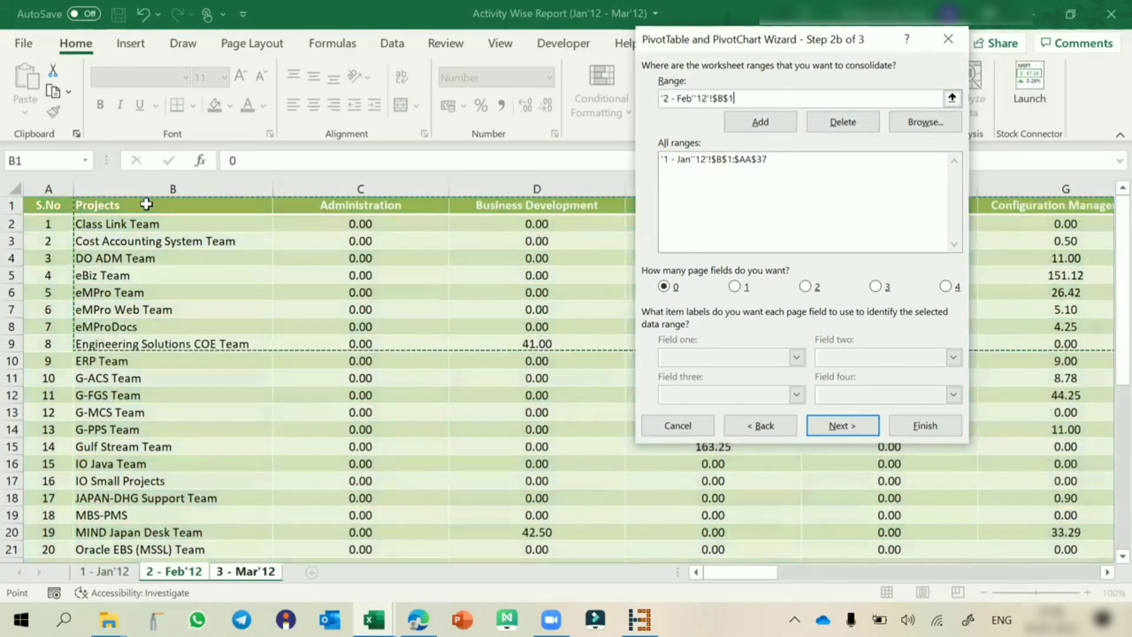
{"action": "key", "text": "ctrl+shift+Right"}
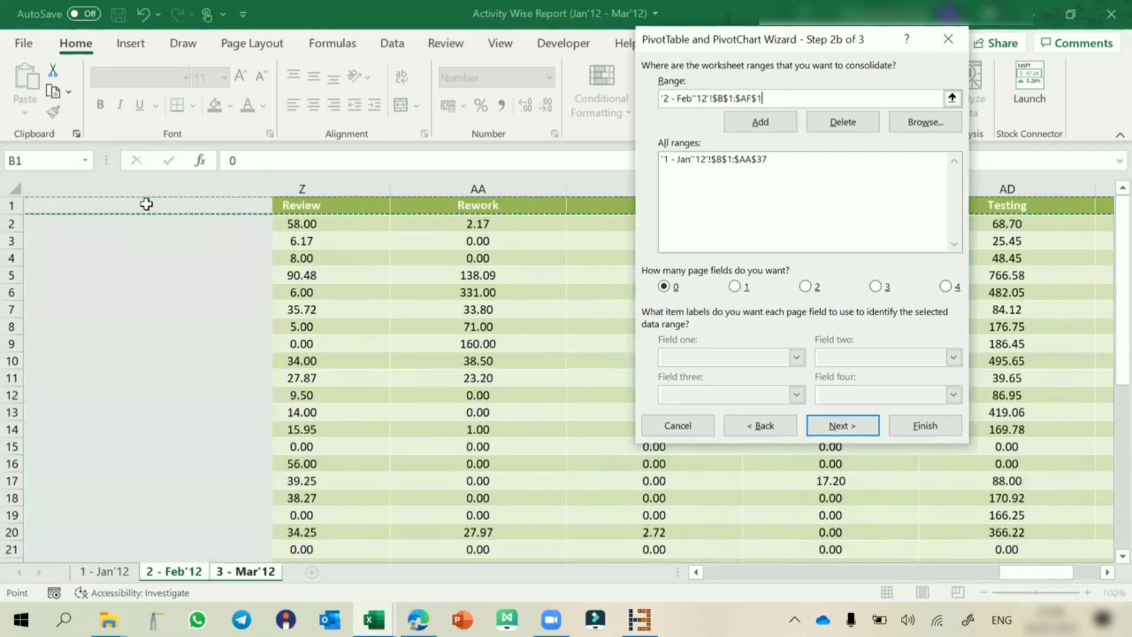
{"action": "key", "text": "ctrl+shift+Down"}
{"action": "left_click", "coordinate": [755, 123]}
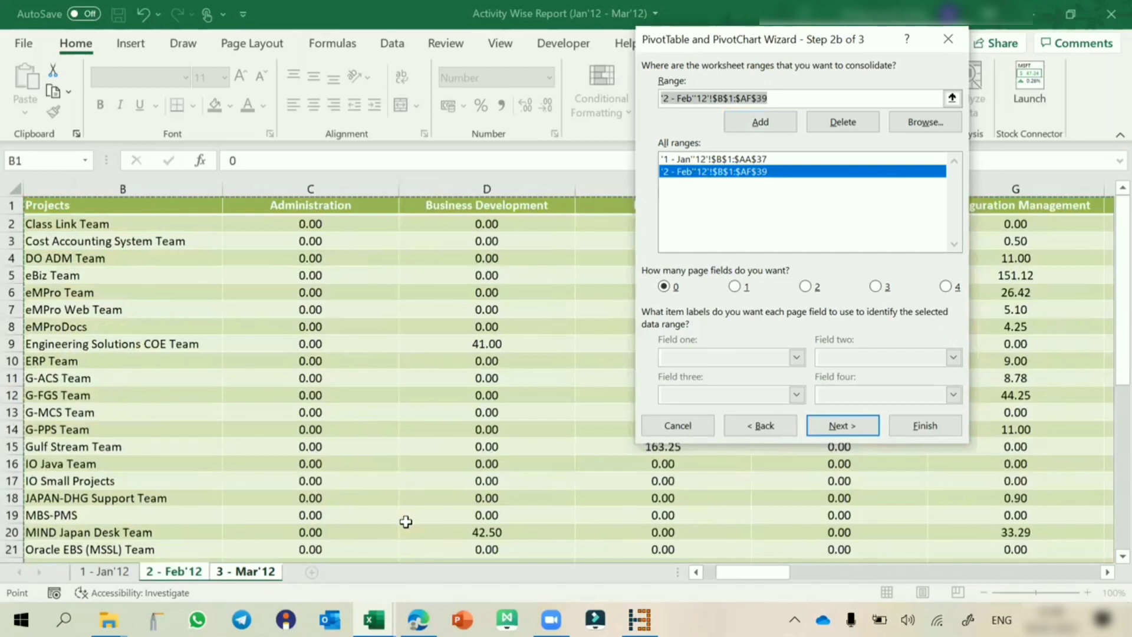
- Add the 3 - Mar'12 range B1:Z34 and finish the wizard with 0 page fields to create the PivotTable
{"action": "left_click", "coordinate": [236, 572]}
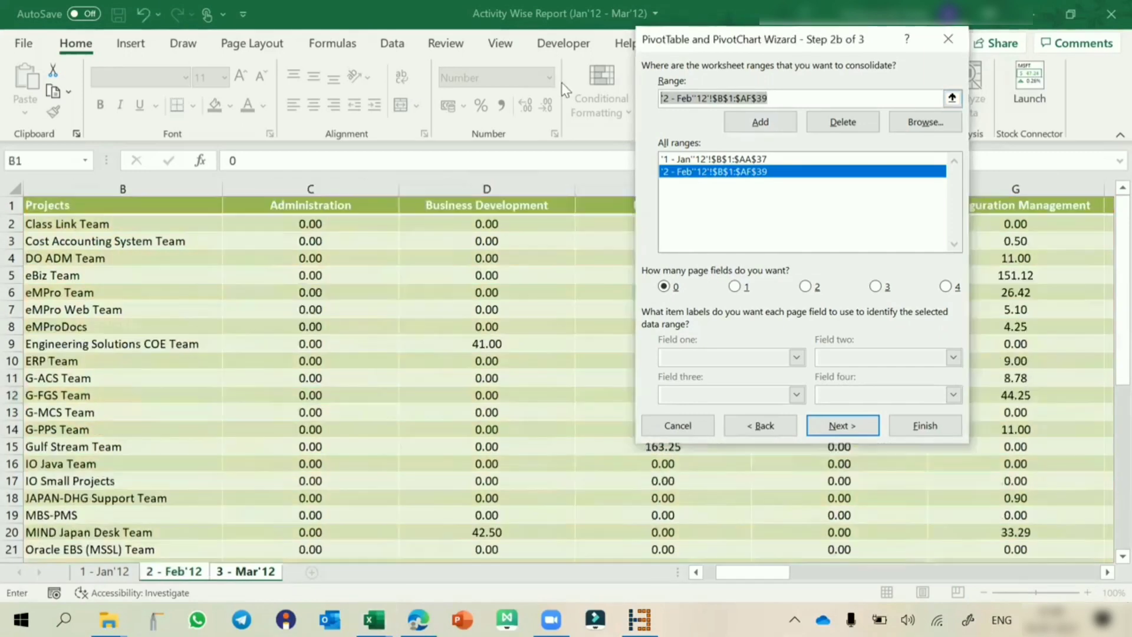
{"action": "key", "text": "Delete"}
{"action": "left_click", "coordinate": [266, 573]}
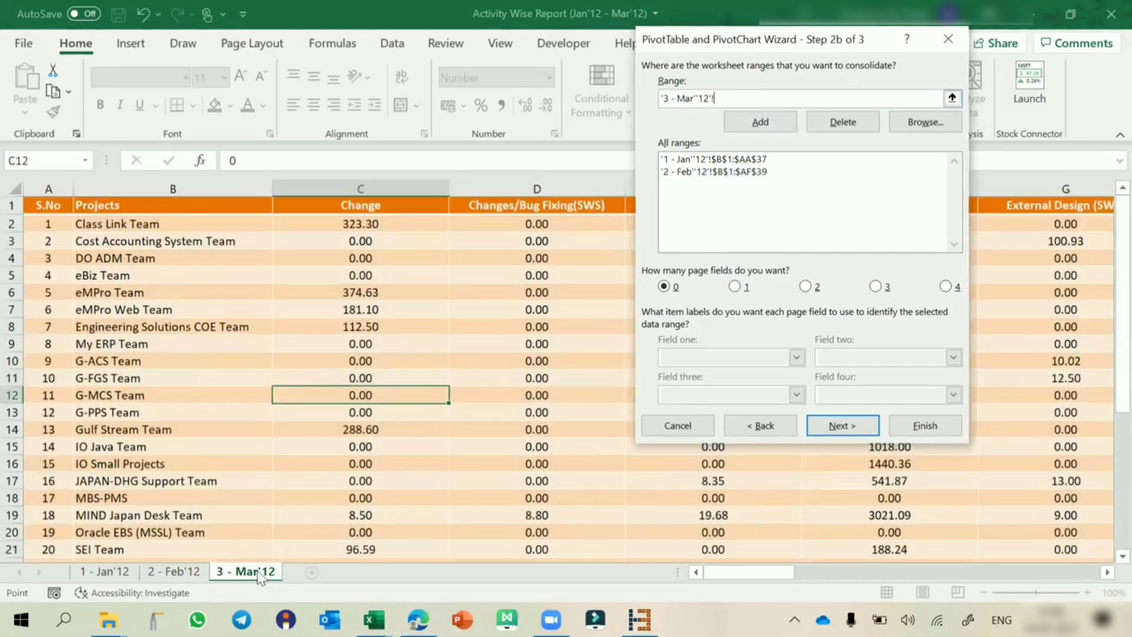
{"action": "left_click", "coordinate": [118, 205]}
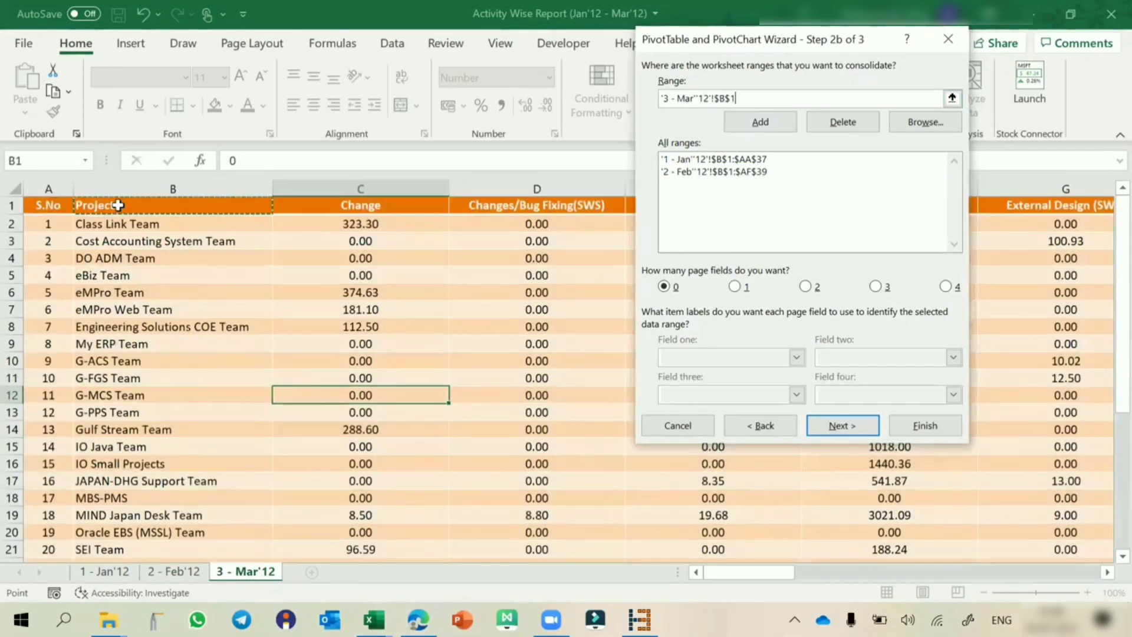
{"action": "key", "text": "ctrl+shift+Right"}
{"action": "key", "text": "ctrl+shift+Down"}
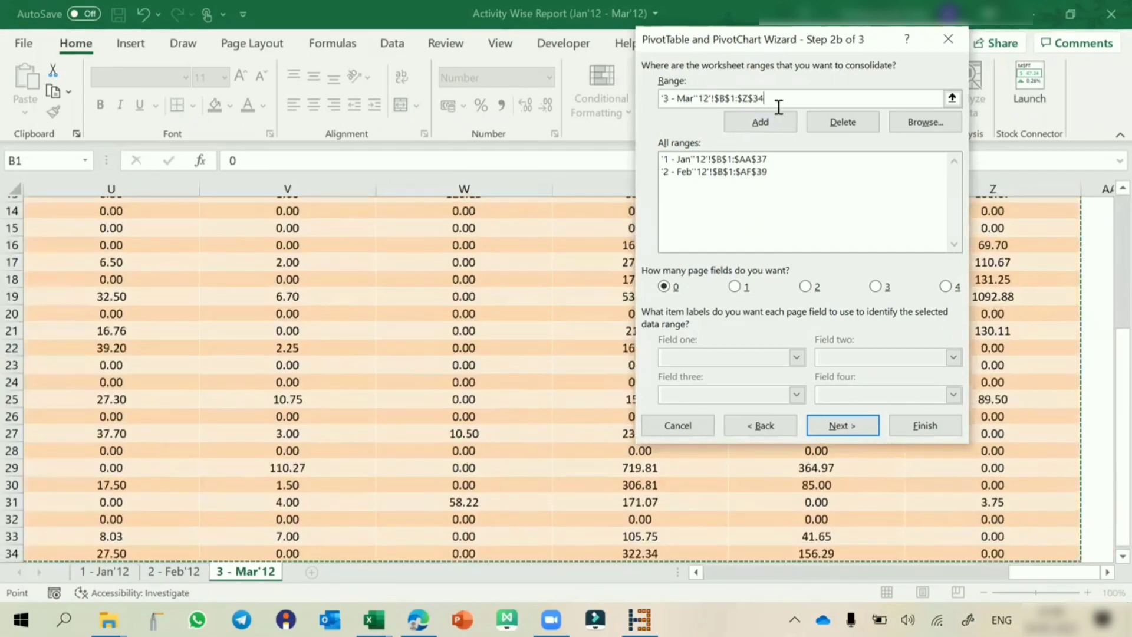
{"action": "left_click", "coordinate": [760, 122]}
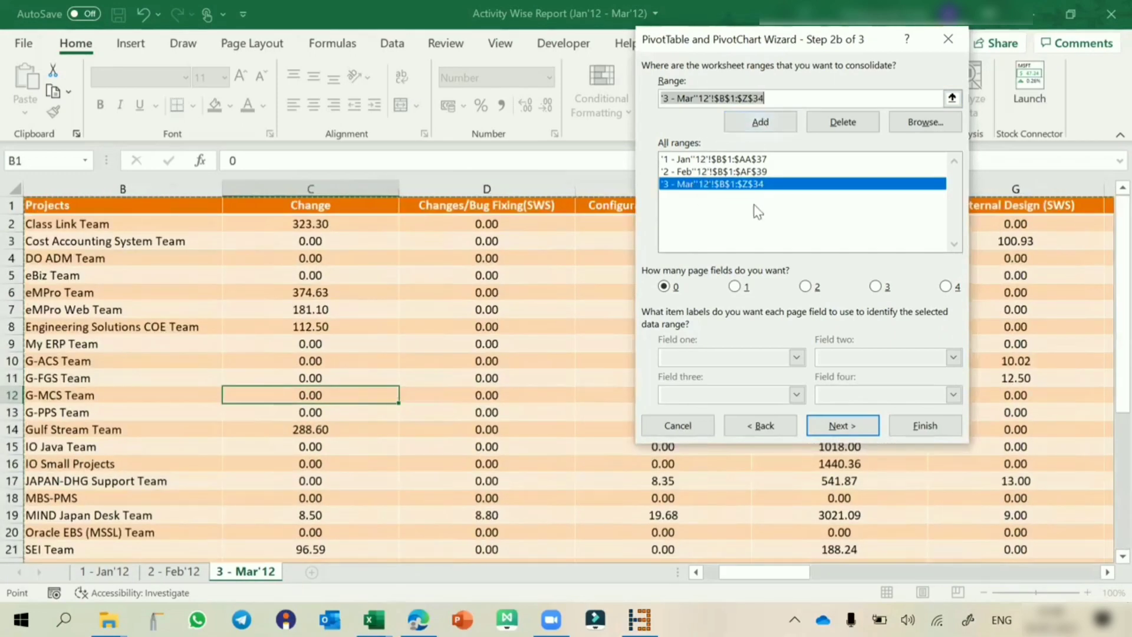
{"action": "left_click", "coordinate": [941, 431]}
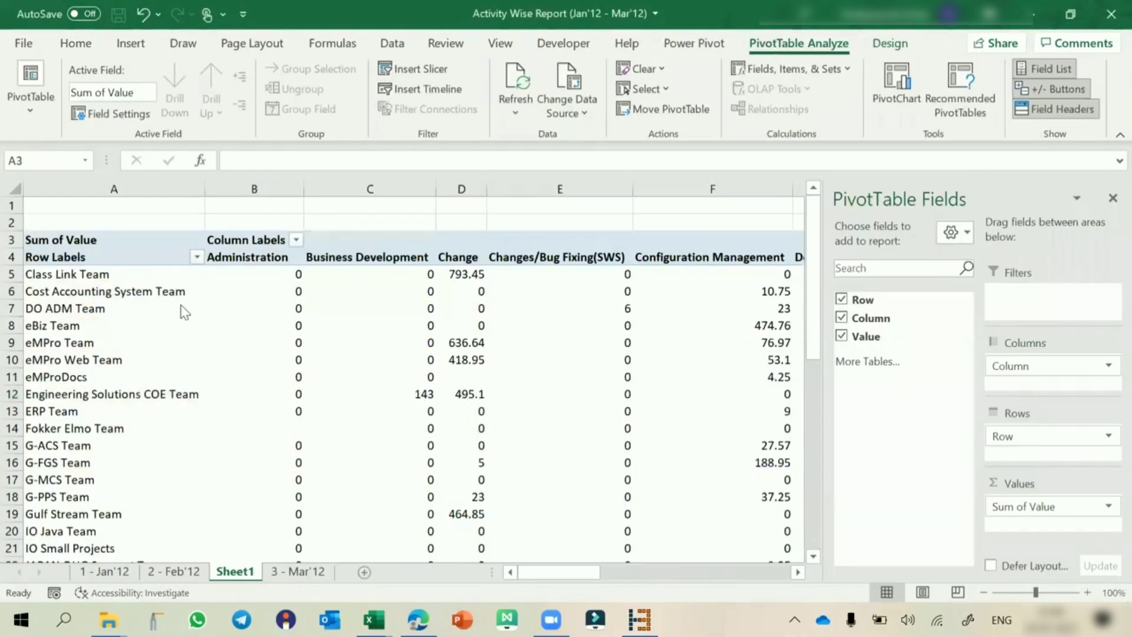
- Examine the consolidated PivotTable's project rows and activity columns on Sheet1
{"action": "left_click", "coordinate": [104, 276]}
{"action": "left_click", "coordinate": [246, 257]}
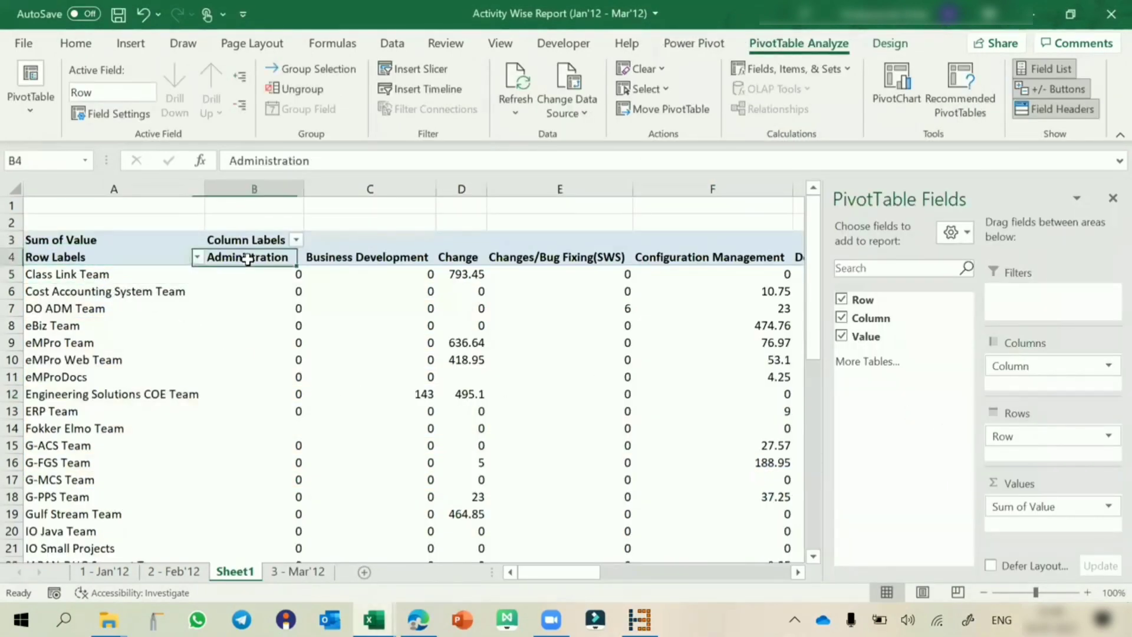
{"action": "key", "text": "Down"}
{"action": "key", "text": "Down"}
{"action": "key", "text": "Down"}
{"action": "key", "text": "Right"}
{"action": "key", "text": "Right"}
{"action": "key", "text": "Right"}
{"action": "key", "text": "Right"}
{"action": "key", "text": "Right"}
{"action": "key", "text": "Right"}
{"action": "key", "text": "Right"}
{"action": "key", "text": "Right"}
{"action": "key", "text": "Right"}
{"action": "key", "text": "Right"}
{"action": "key", "text": "Right"}
{"action": "key", "text": "Right"}
{"action": "key", "text": "Right"}
{"action": "key", "text": "Right"}
{"action": "key", "text": "Right"}
{"action": "key", "text": "Right"}
{"action": "key", "text": "Right"}
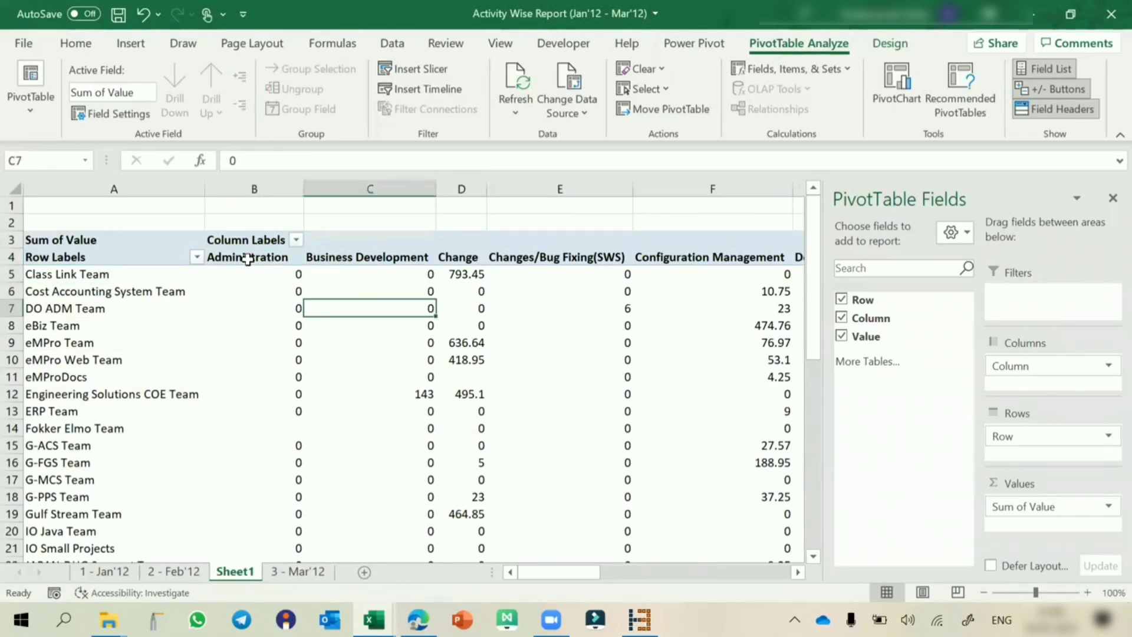
{"action": "key", "text": "Left"}
{"action": "key", "text": "Down"}
{"action": "key", "text": "Down"}
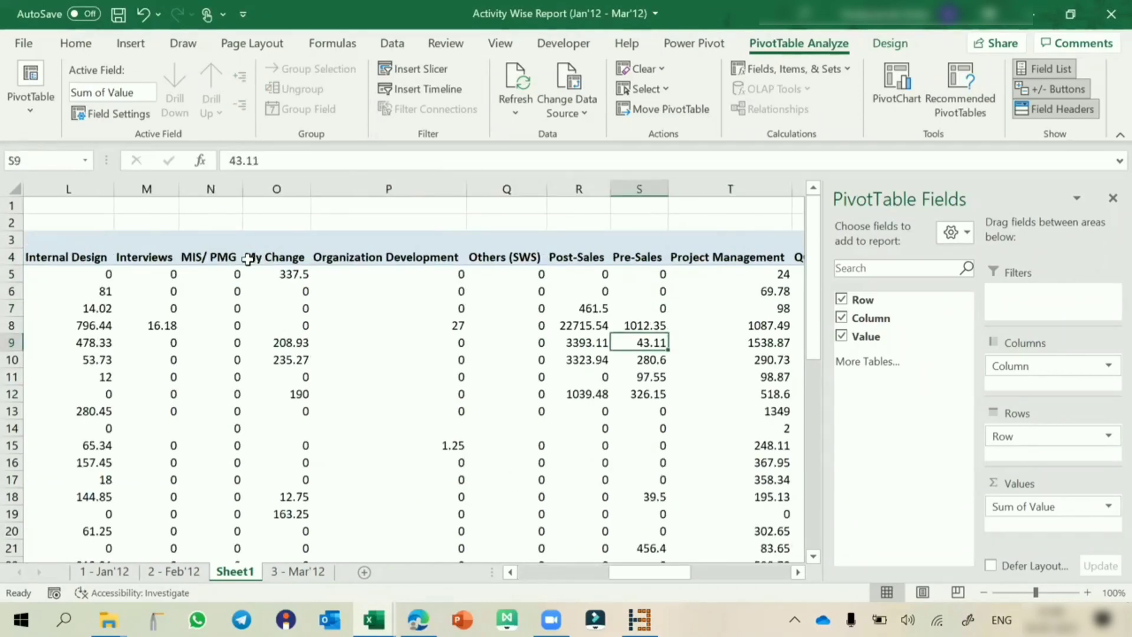
{"action": "key", "text": "Left"}
{"action": "key", "text": "Down"}
{"action": "key", "text": "Left"}
{"action": "key", "text": "Left"}
{"action": "key", "text": "Left"}
{"action": "key", "text": "Left"}
{"action": "key", "text": "Left"}
{"action": "key", "text": "Left"}
{"action": "key", "text": "Left"}
{"action": "key", "text": "Left"}
{"action": "key", "text": "Left"}
{"action": "key", "text": "Left"}
{"action": "key", "text": "Left"}
{"action": "key", "text": "Left"}
{"action": "key", "text": "Left"}
{"action": "key", "text": "Left"}
{"action": "key", "text": "Left"}
{"action": "key", "text": "Left"}
{"action": "key", "text": "Left"}
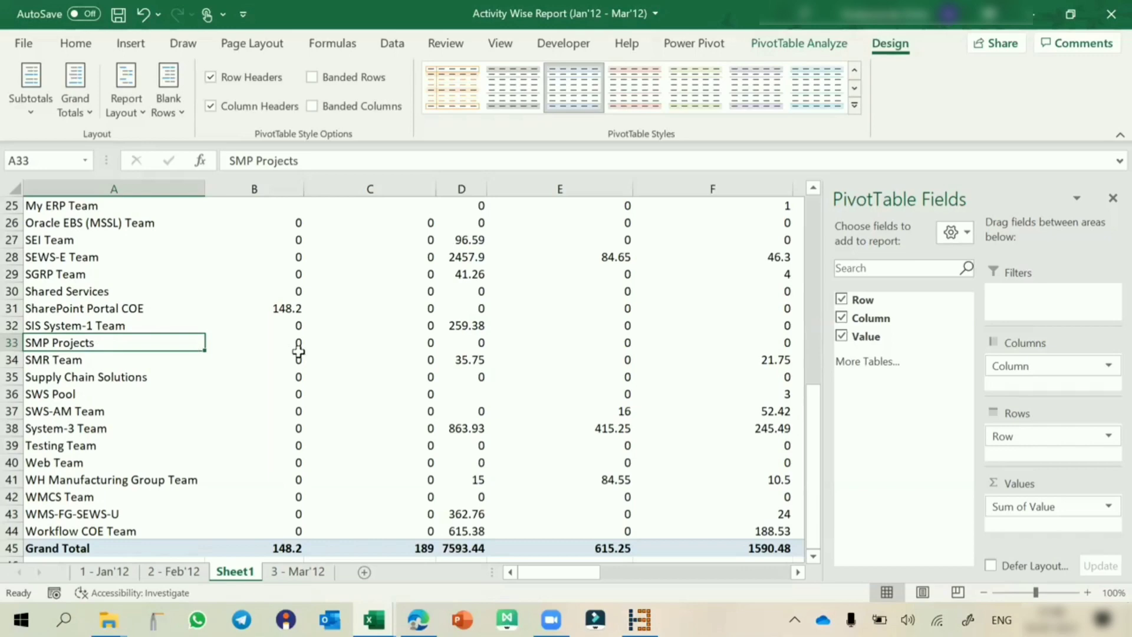
- Return to the start of the PivotTable, and save and close the Activity Wise Report workbook
{"action": "left_click", "coordinate": [298, 352]}
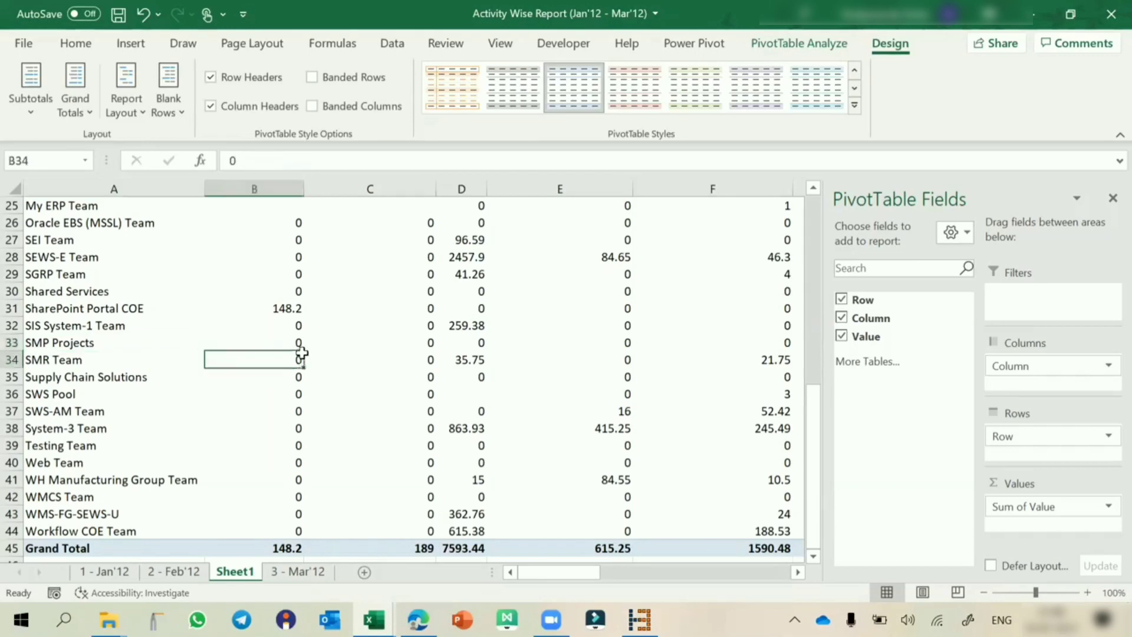
{"action": "scroll", "coordinate": [301, 352], "scroll_direction": "up", "scroll_amount": 8}
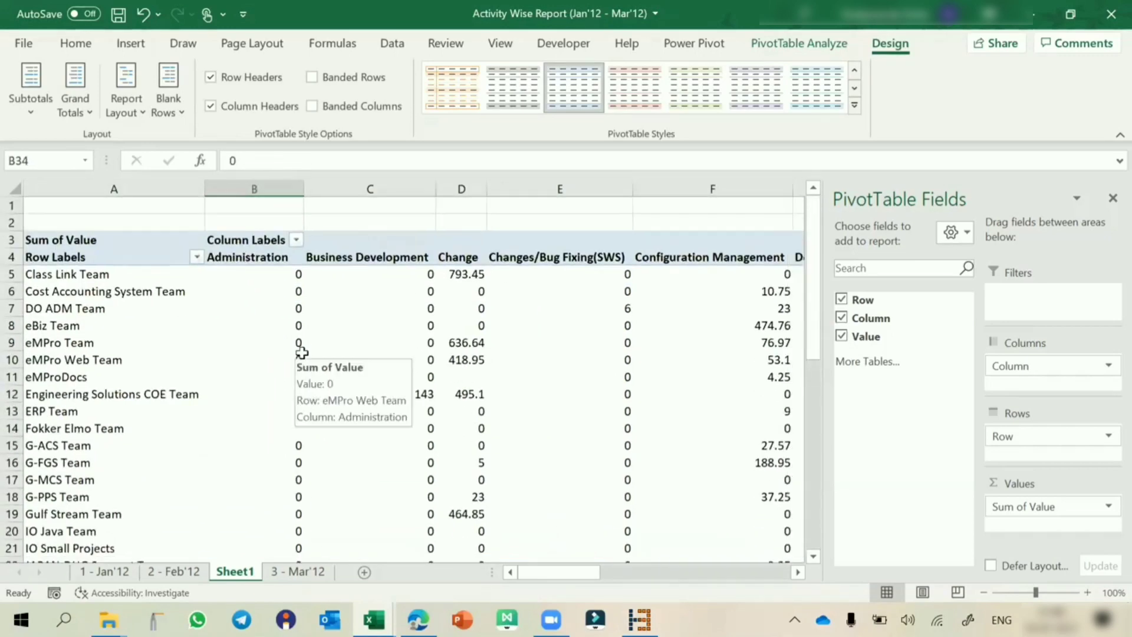
{"action": "key", "text": "ctrl+s"}
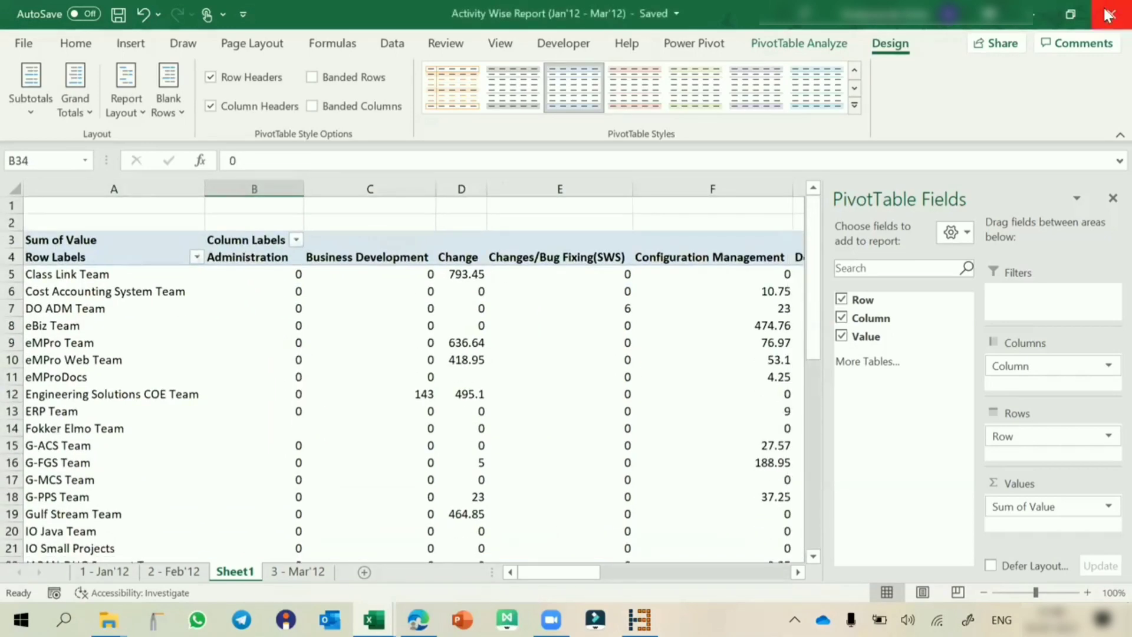
{"action": "left_click", "coordinate": [1108, 10]}
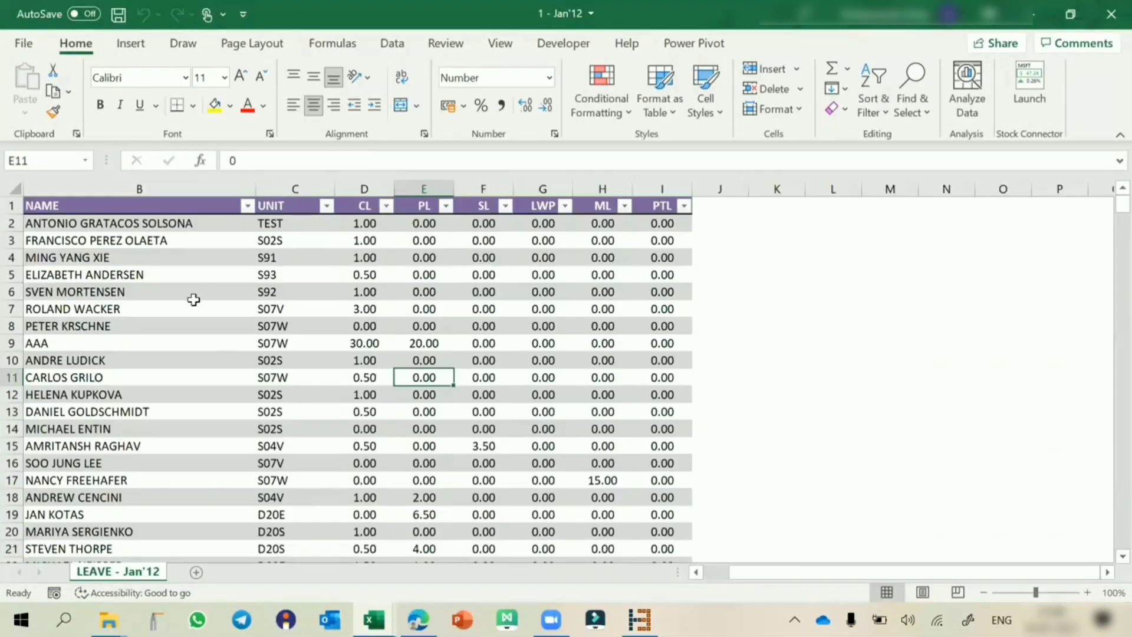
- Examine the NAME and UNIT columns and the leave type headings CL to PTL on the LEAVE - Jan'12 sheet
{"action": "left_click", "coordinate": [123, 186]}
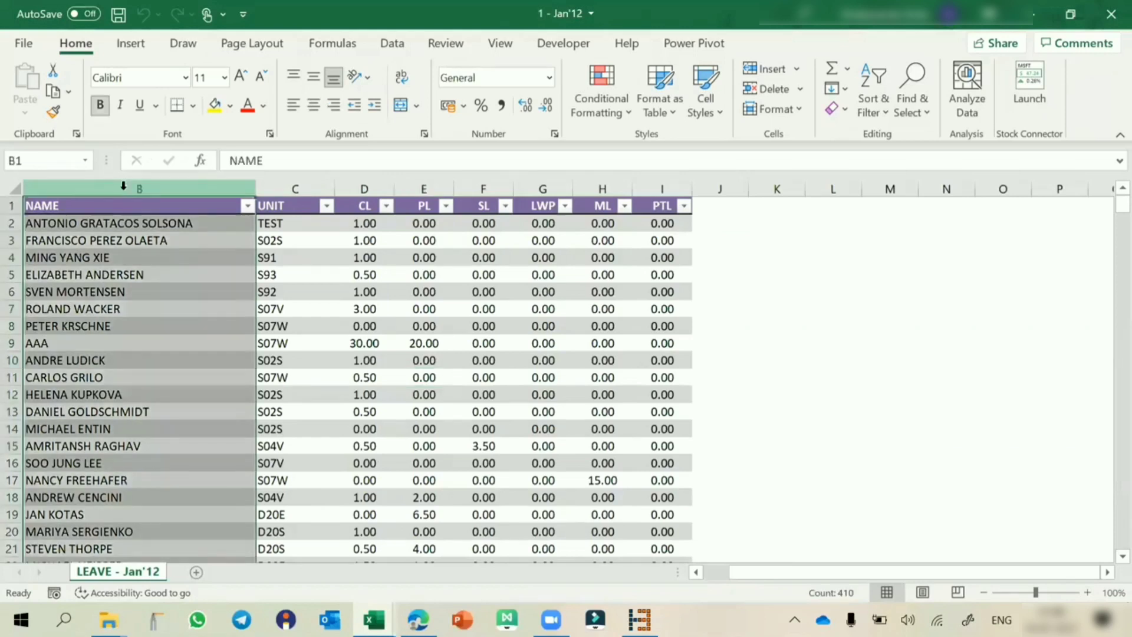
{"action": "left_click", "coordinate": [278, 181]}
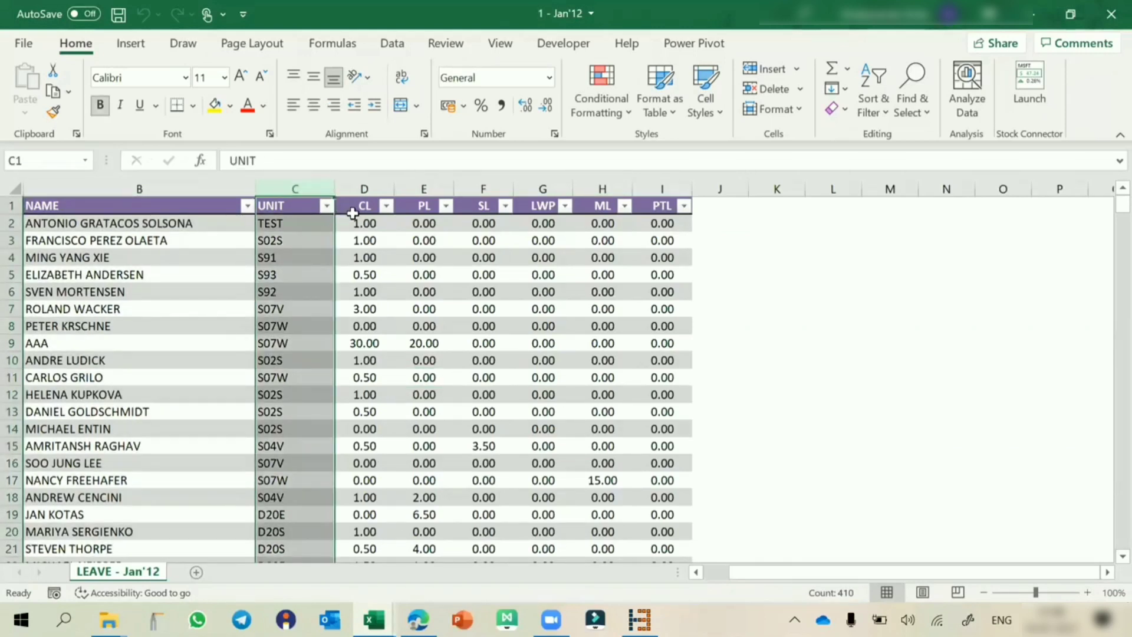
{"action": "key", "text": "Right"}
{"action": "key", "text": "Right"}
{"action": "key", "text": "Right"}
{"action": "key", "text": "Right"}
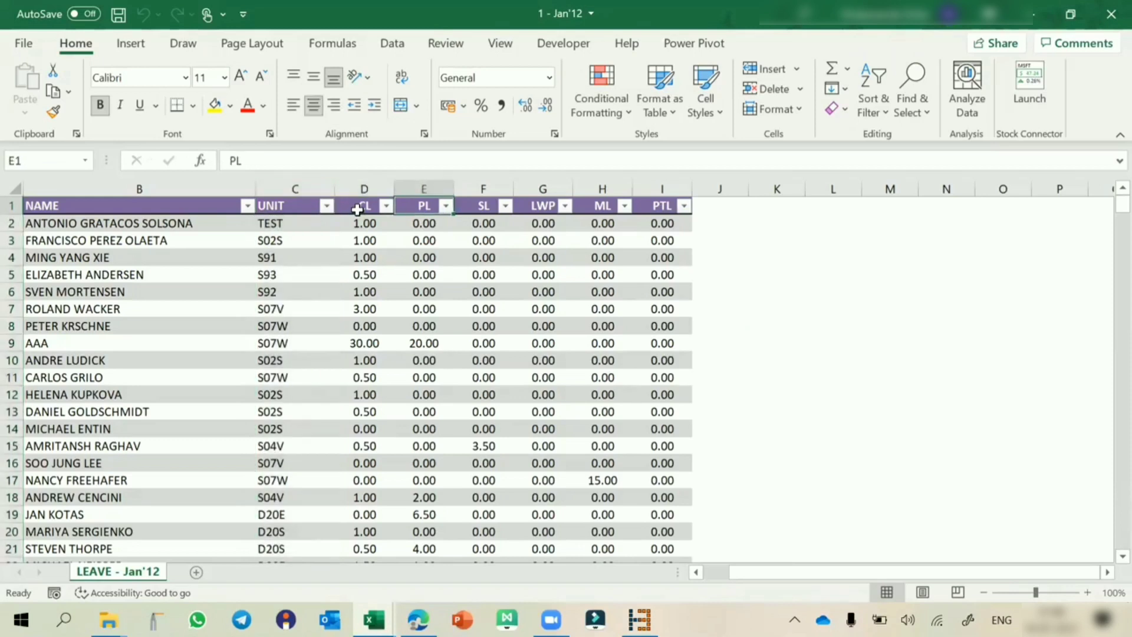
{"action": "key", "text": "Right"}
{"action": "key", "text": "Right"}
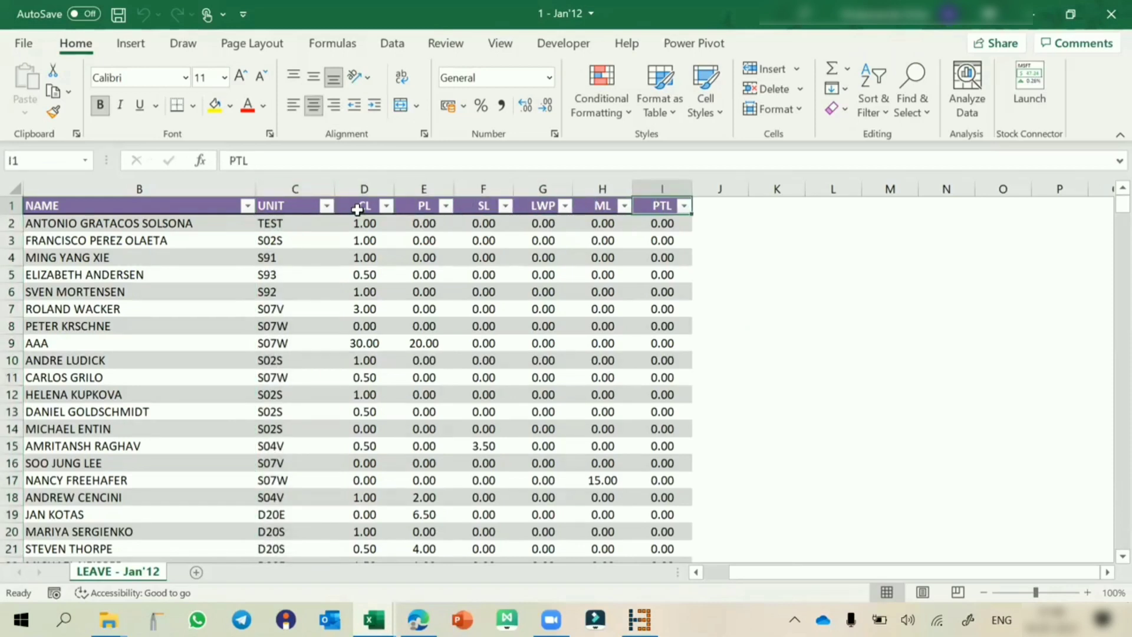
- Look through the employees' leave values across the CL to PTL columns of LEAVE - Jan'12
{"action": "key", "text": "Down"}
{"action": "key", "text": "Down"}
{"action": "key", "text": "Down"}
{"action": "key", "text": "Down"}
{"action": "key", "text": "Down"}
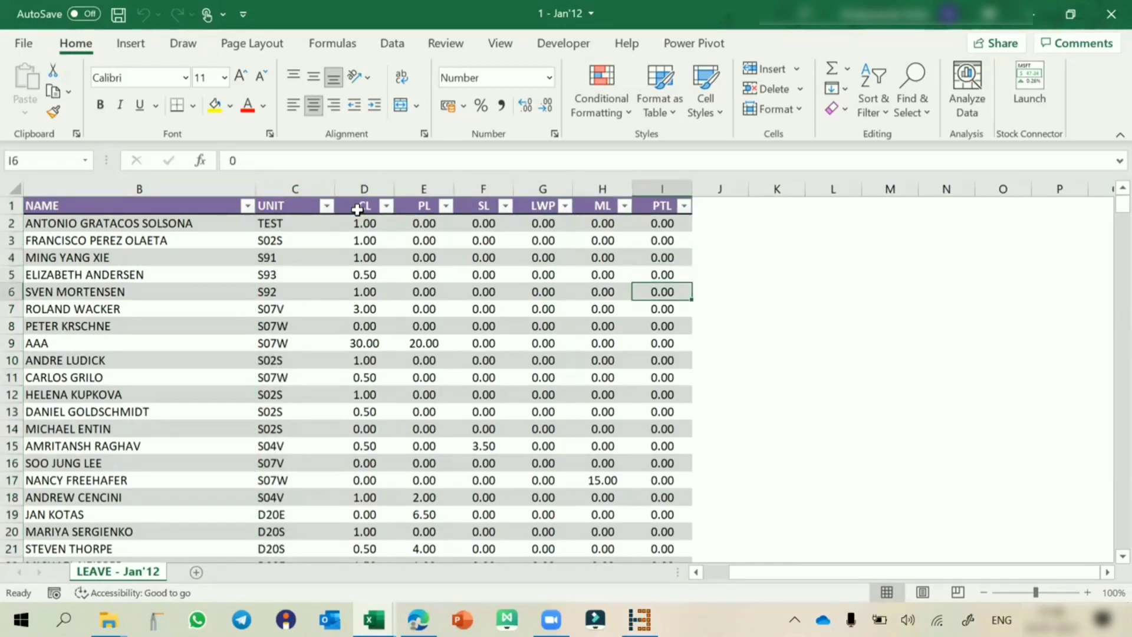
{"action": "key", "text": "Left"}
{"action": "key", "text": "Left"}
{"action": "key", "text": "Left"}
{"action": "key", "text": "Left"}
{"action": "key", "text": "Left"}
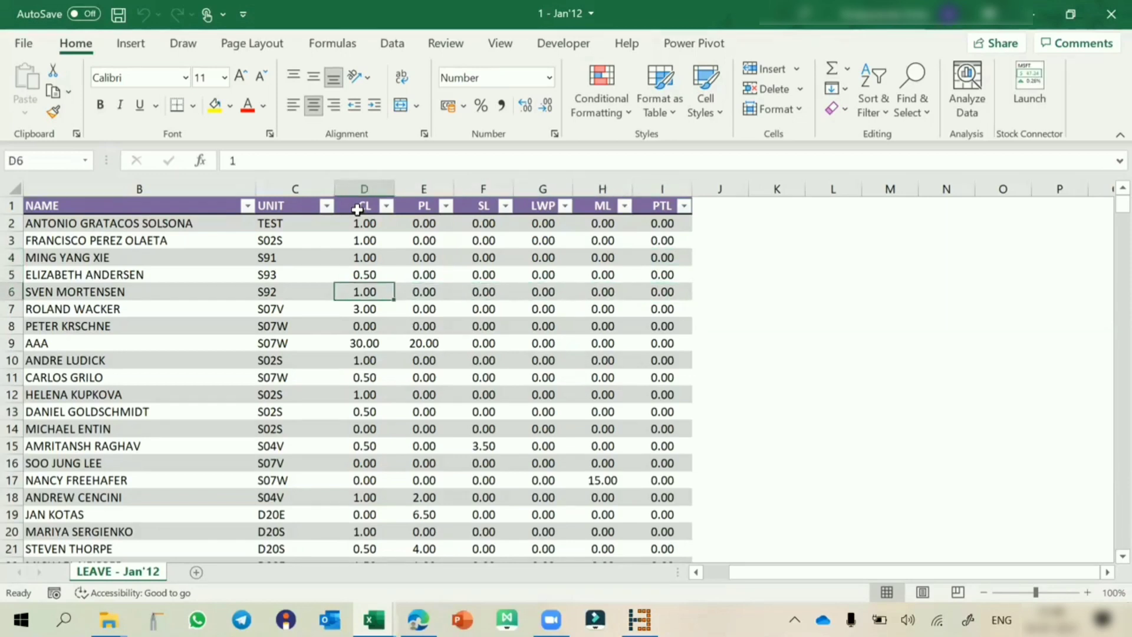
{"action": "key", "text": "Down"}
{"action": "key", "text": "Down"}
{"action": "key", "text": "Down"}
{"action": "key", "text": "Down"}
{"action": "key", "text": "Down"}
{"action": "key", "text": "Down"}
{"action": "key", "text": "Right"}
{"action": "key", "text": "Right"}
{"action": "key", "text": "Right"}
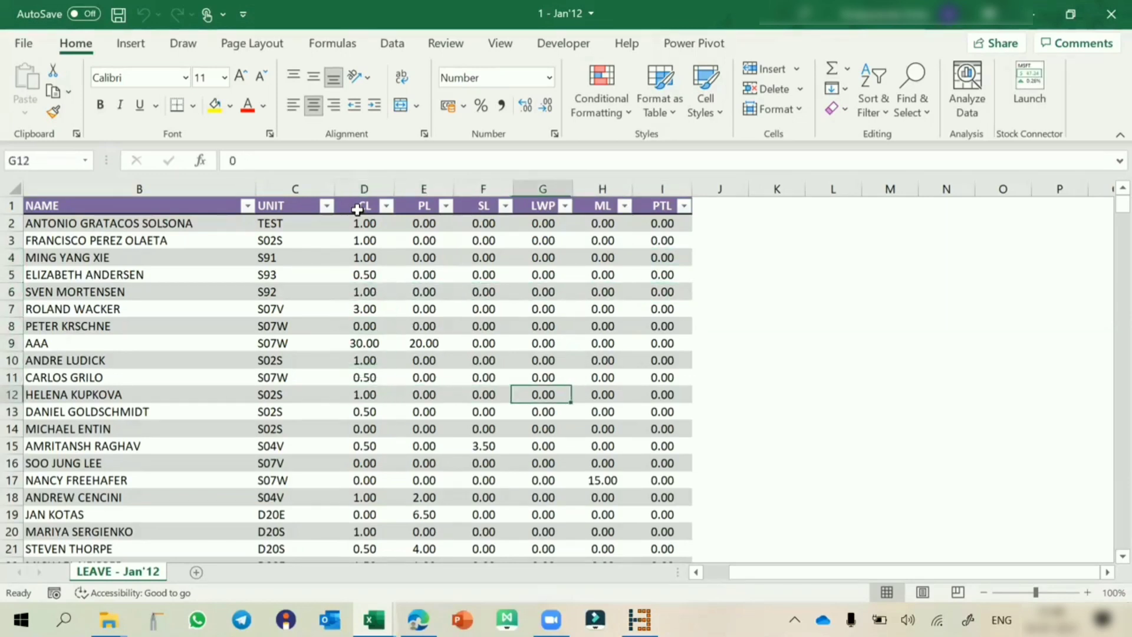
- Look across the CL to ML leave values in row 12 of LEAVE - Jan'12
{"action": "key", "text": "Right"}
{"action": "key", "text": "Left"}
{"action": "key", "text": "Left"}
{"action": "key", "text": "Left"}
{"action": "key", "text": "Left"}
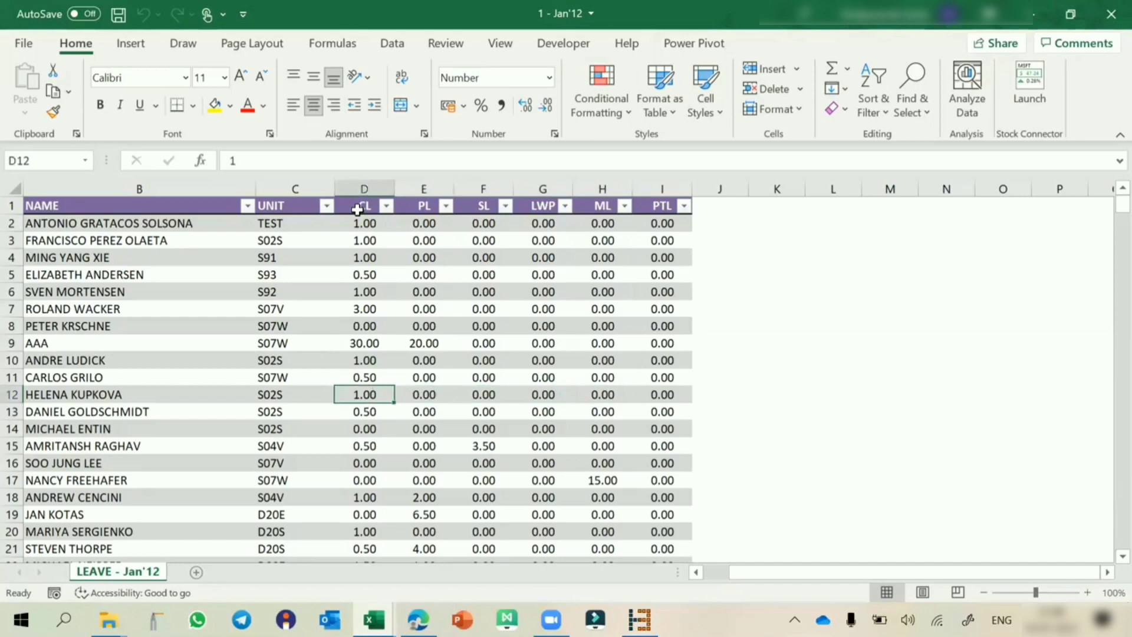
{"action": "key", "text": "Right"}
{"action": "key", "text": "Right"}
{"action": "key", "text": "Right"}
{"action": "key", "text": "Right"}
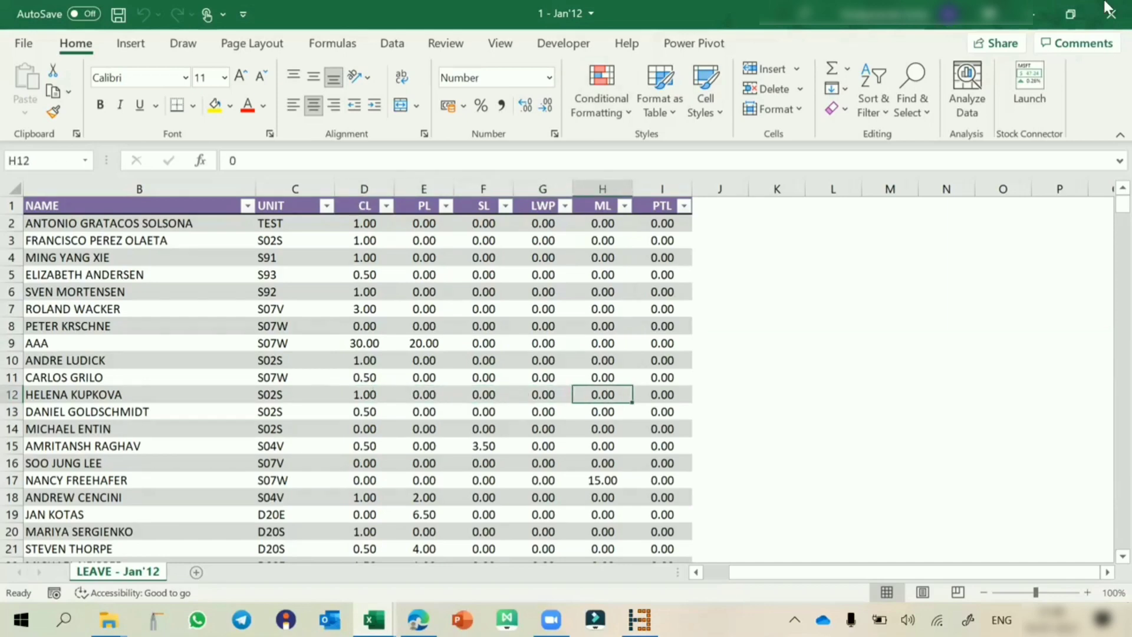
- Close the 1 - Jan'12 workbook and examine the UNIT and leave type columns on the LEAVE - Feb'12 sheet
{"action": "left_click", "coordinate": [1110, 11]}
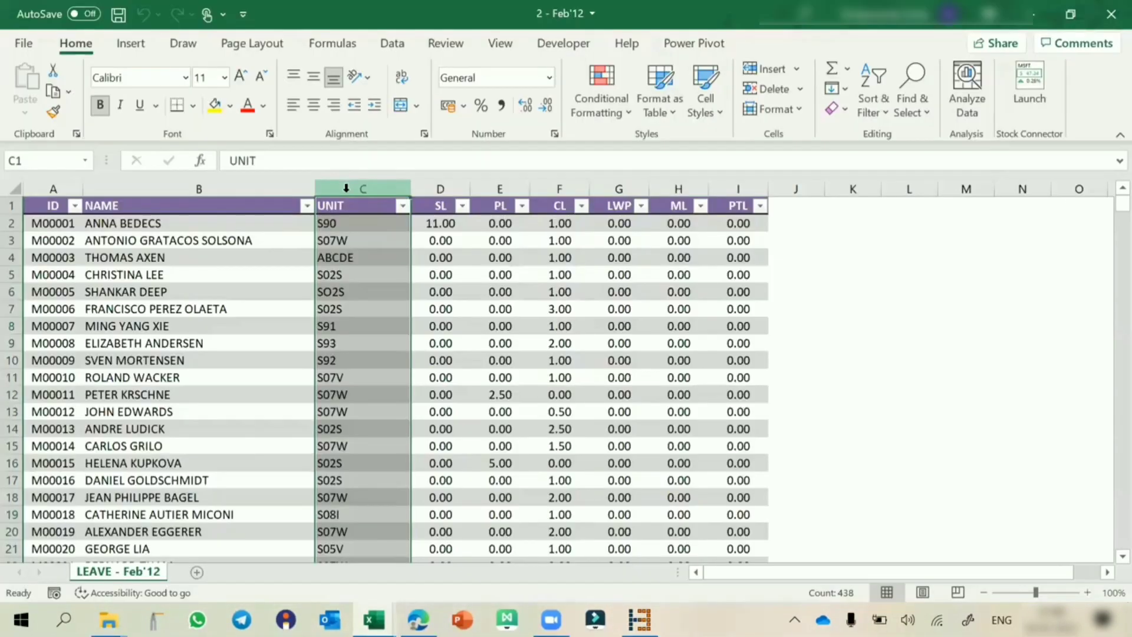
{"action": "left_click", "coordinate": [620, 429], "text": "shift"}
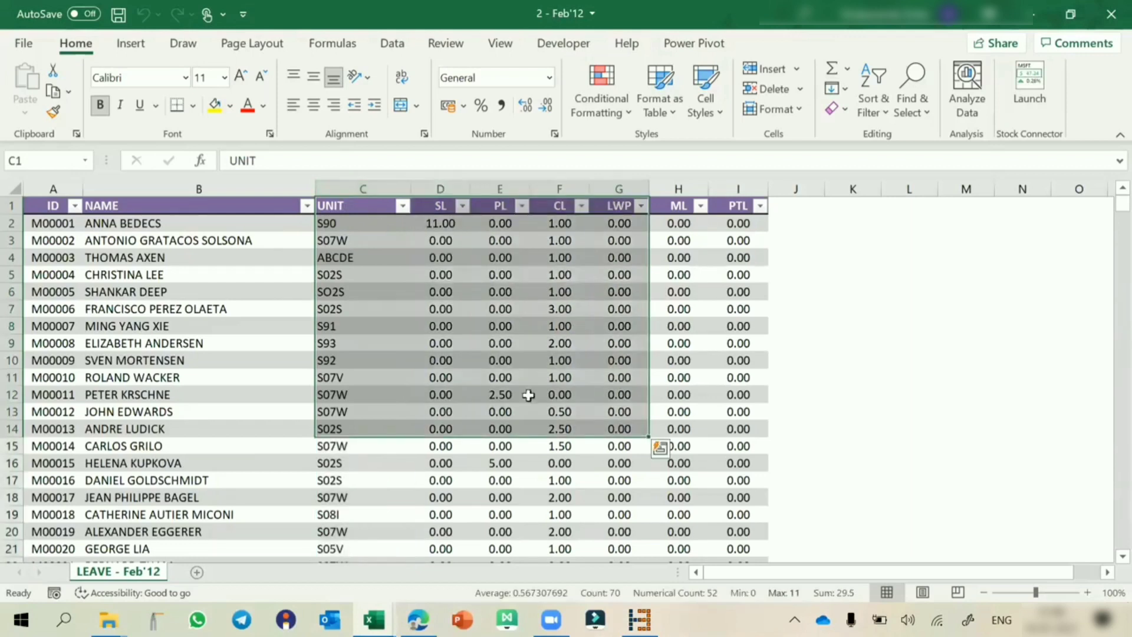
{"action": "left_click", "coordinate": [488, 383]}
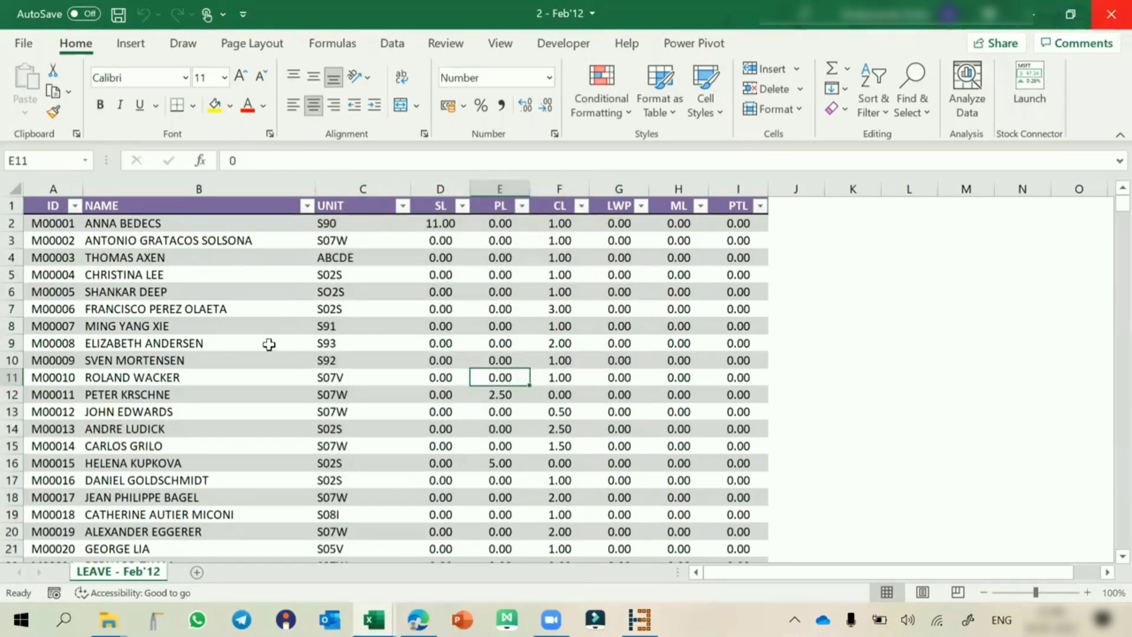
{"action": "key", "text": "ctrl+n"}
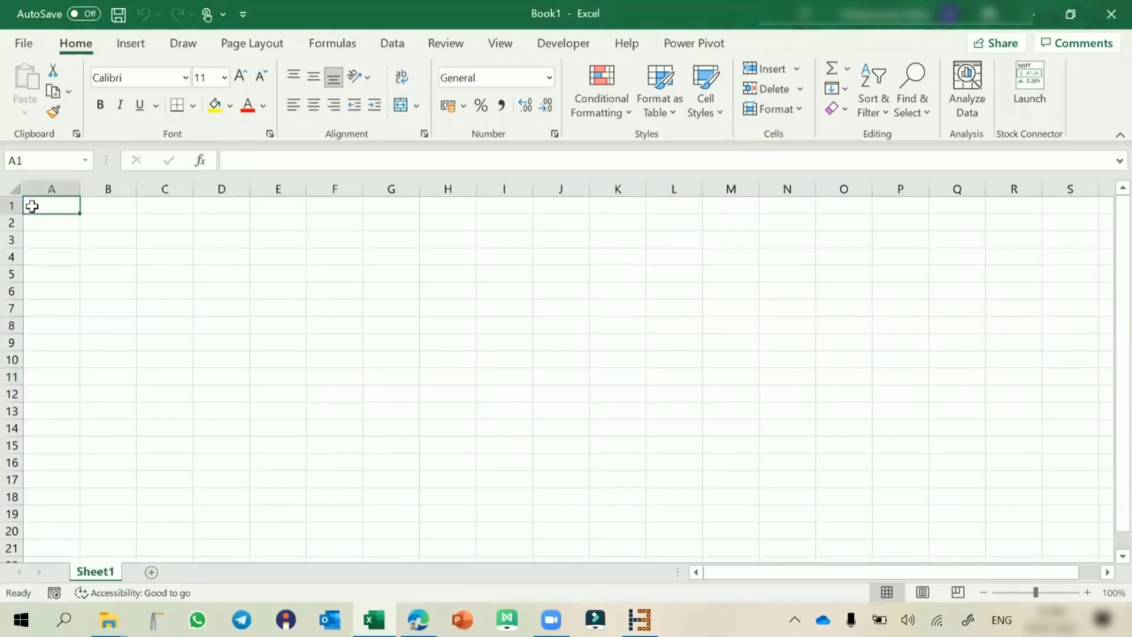
{"action": "key", "text": "alt+d"}
{"action": "key", "text": "p"}
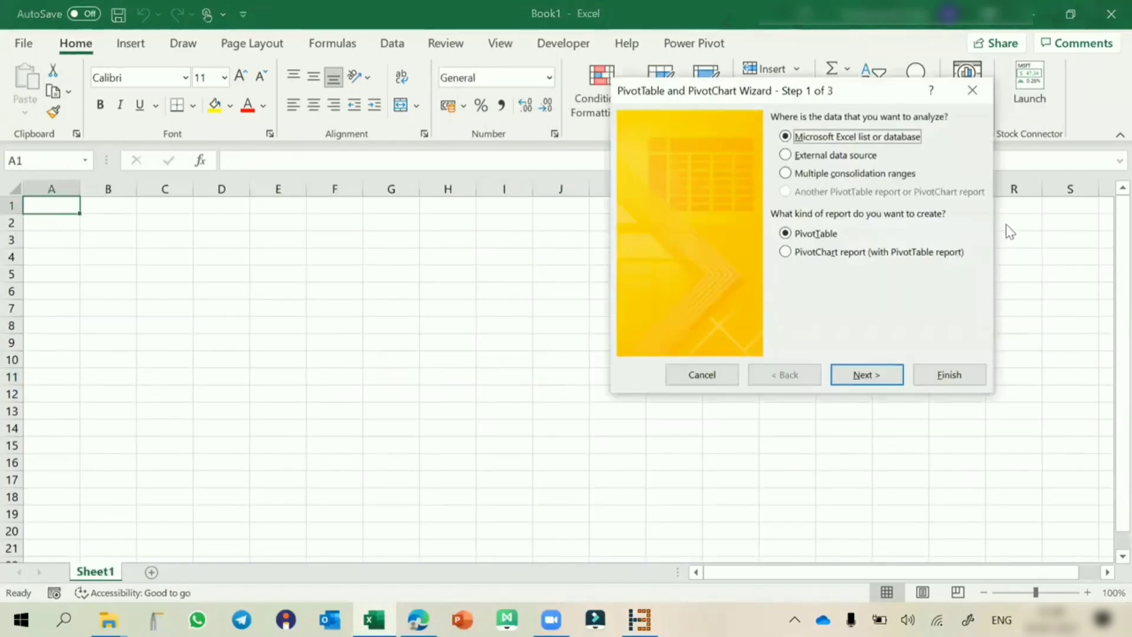
{"action": "left_click", "coordinate": [886, 175]}
{"action": "left_click", "coordinate": [860, 375]}
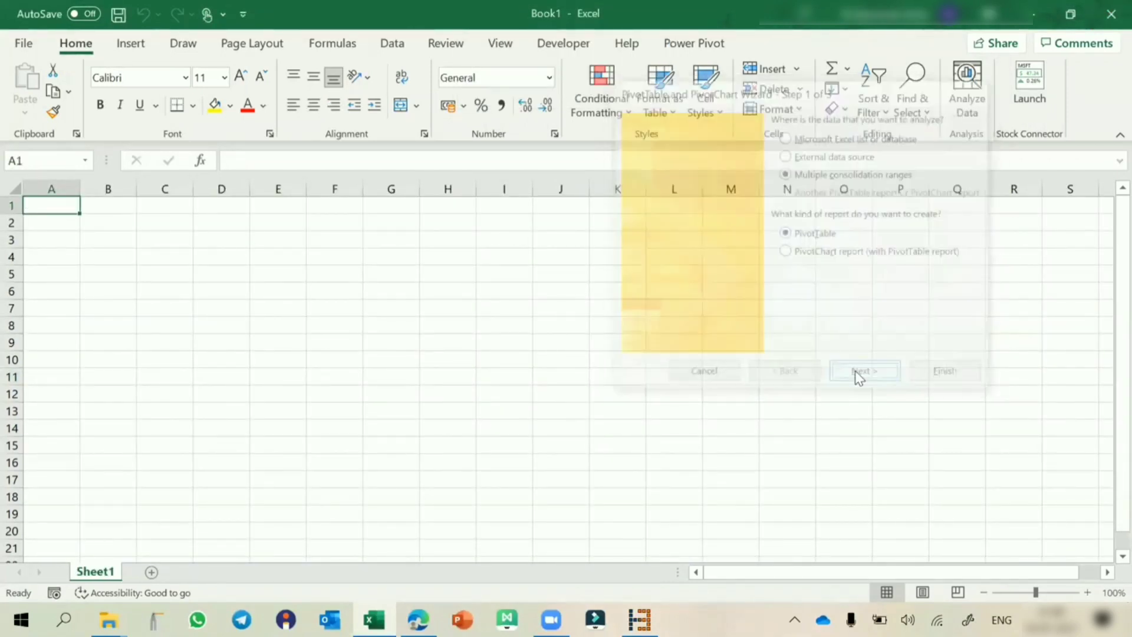
{"action": "left_click", "coordinate": [865, 240]}
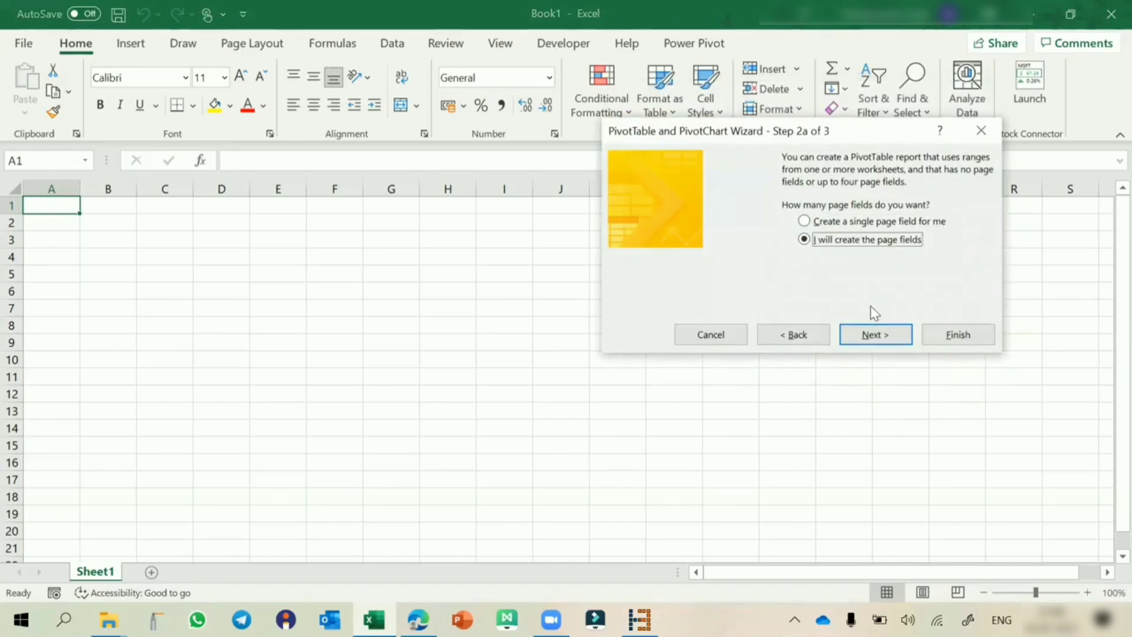
{"action": "left_click", "coordinate": [865, 341]}
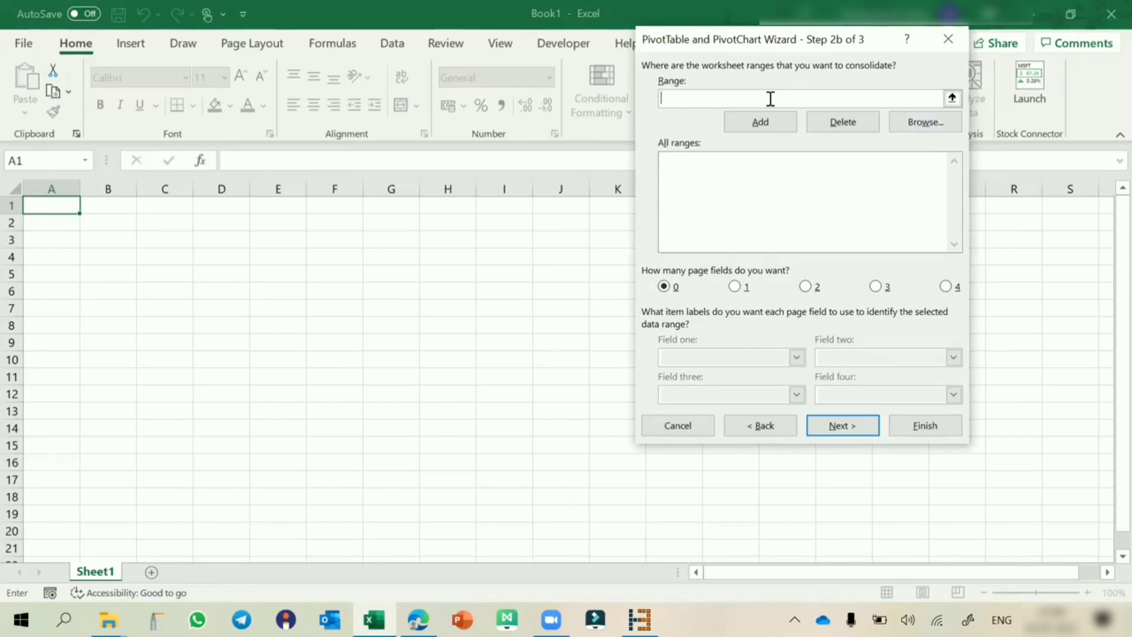
{"action": "left_click", "coordinate": [948, 38]}
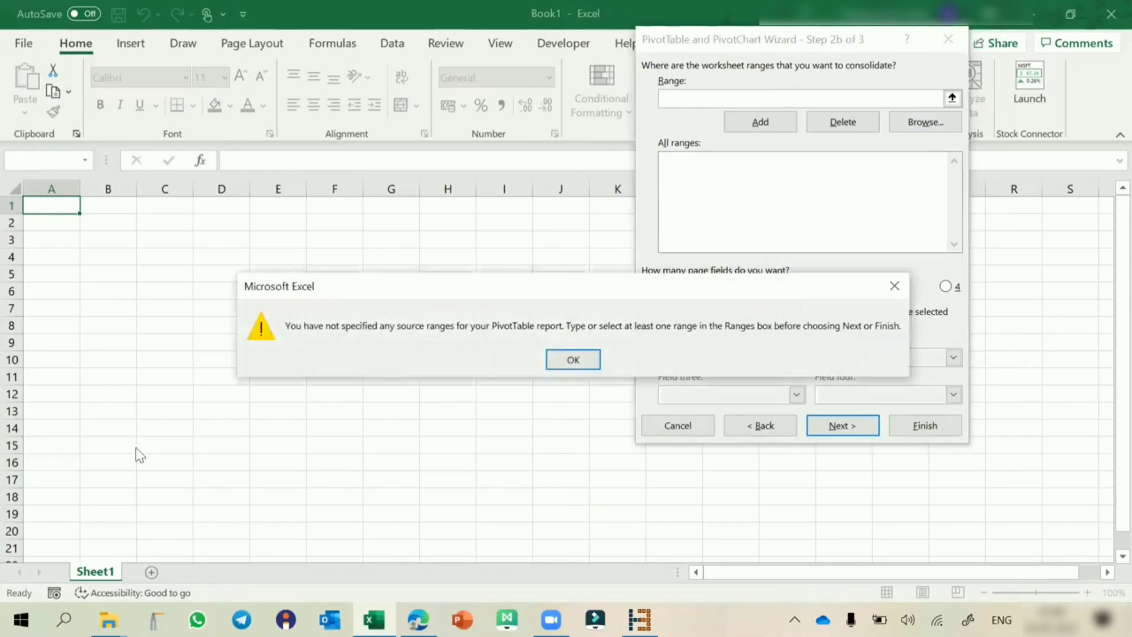
{"action": "left_click", "coordinate": [588, 366]}
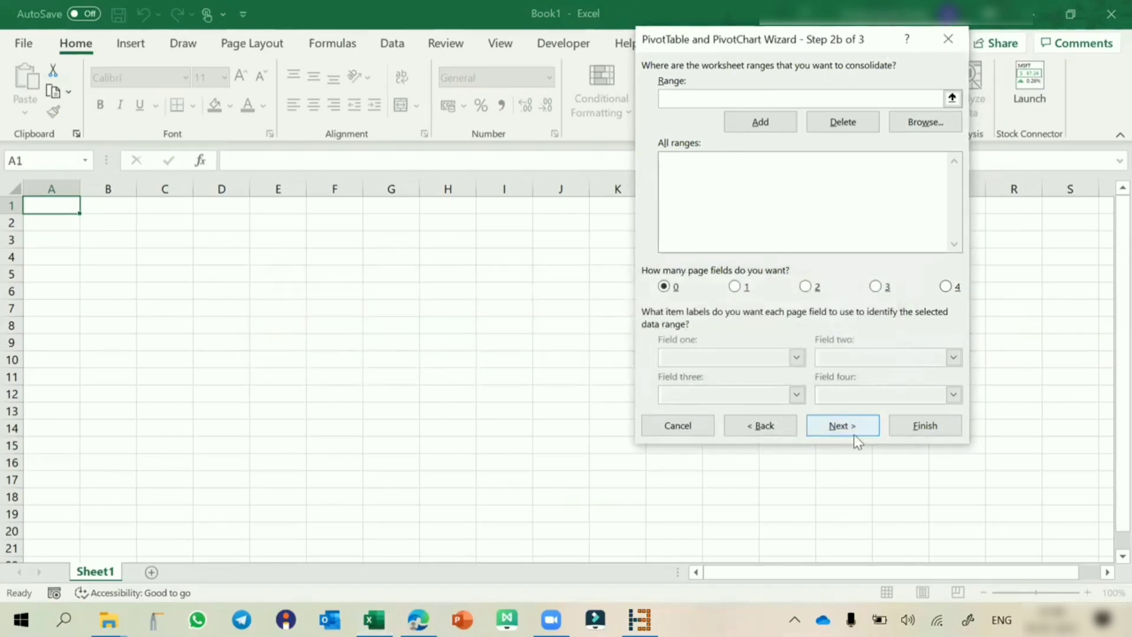
{"action": "left_click", "coordinate": [678, 424]}
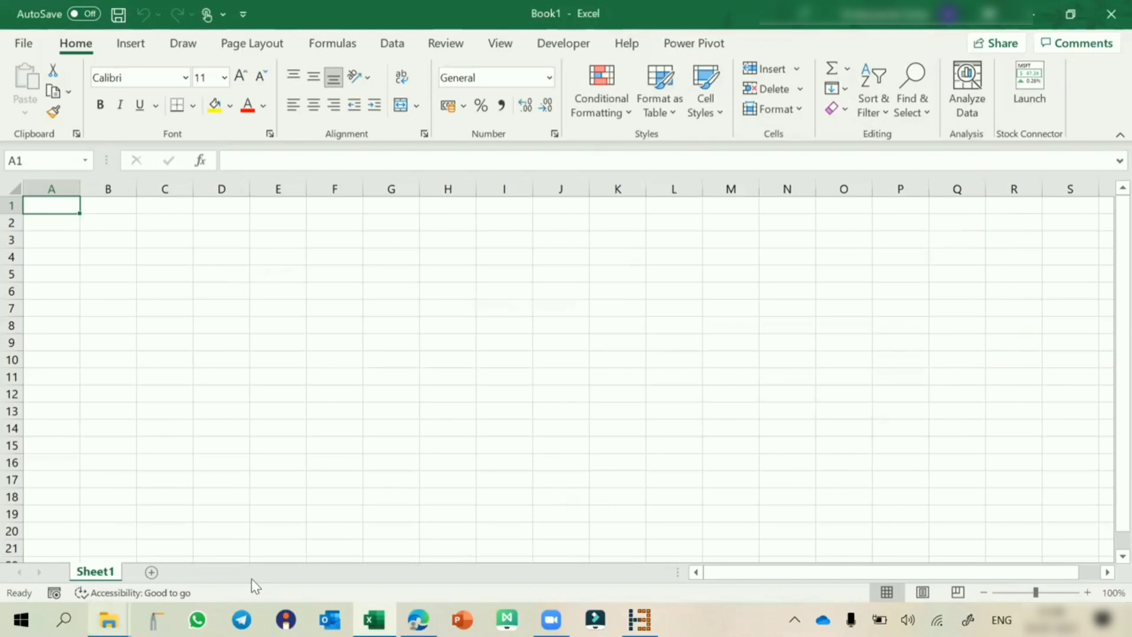
- Switch to File Explorer and open the 1 - Jan'12, 2 - Feb'12 and 3 - Mar'12 workbooks from the Leave Details folder
{"action": "left_click", "coordinate": [252, 578]}
{"action": "left_click_drag", "start_coordinate": [437, 306], "coordinate": [339, 172]}
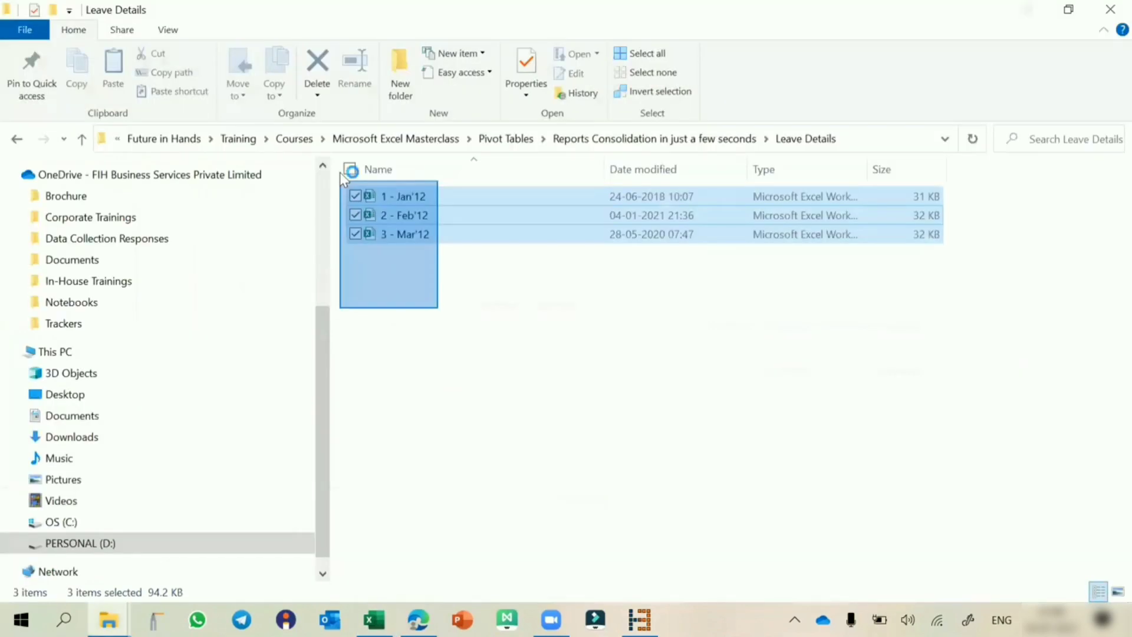
{"action": "key", "text": "alt+Tab"}
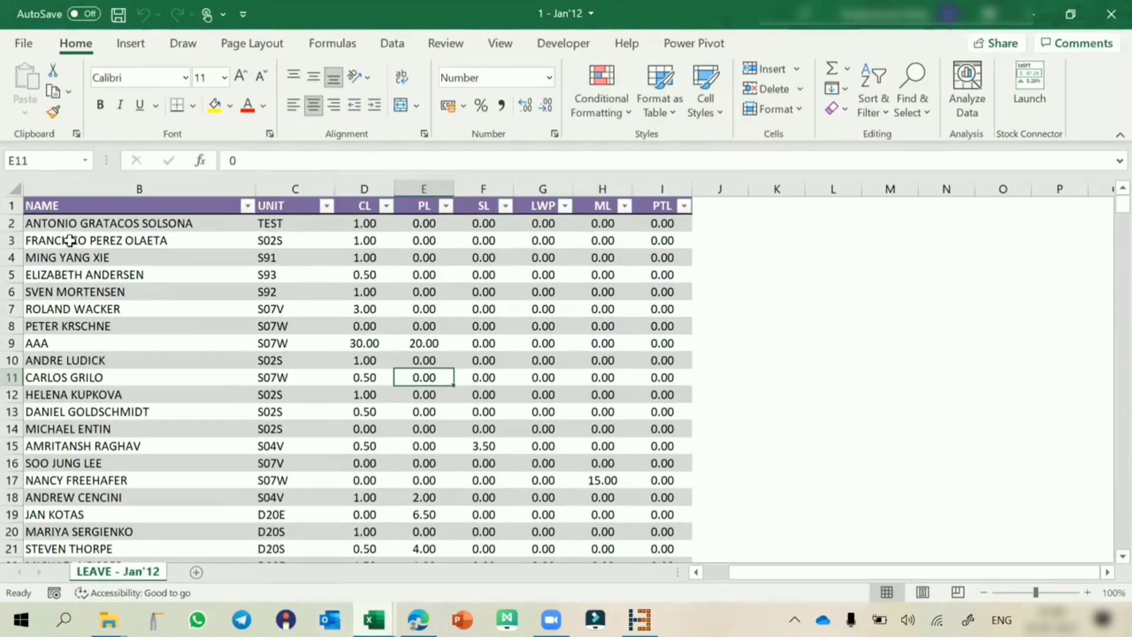
- Start the PivotTable Wizard in a new blank workbook, using multiple consolidation ranges and self-created page fields
{"action": "key", "text": "ctrl+n"}
{"action": "key", "text": "alt+d"}
{"action": "key", "text": "p"}
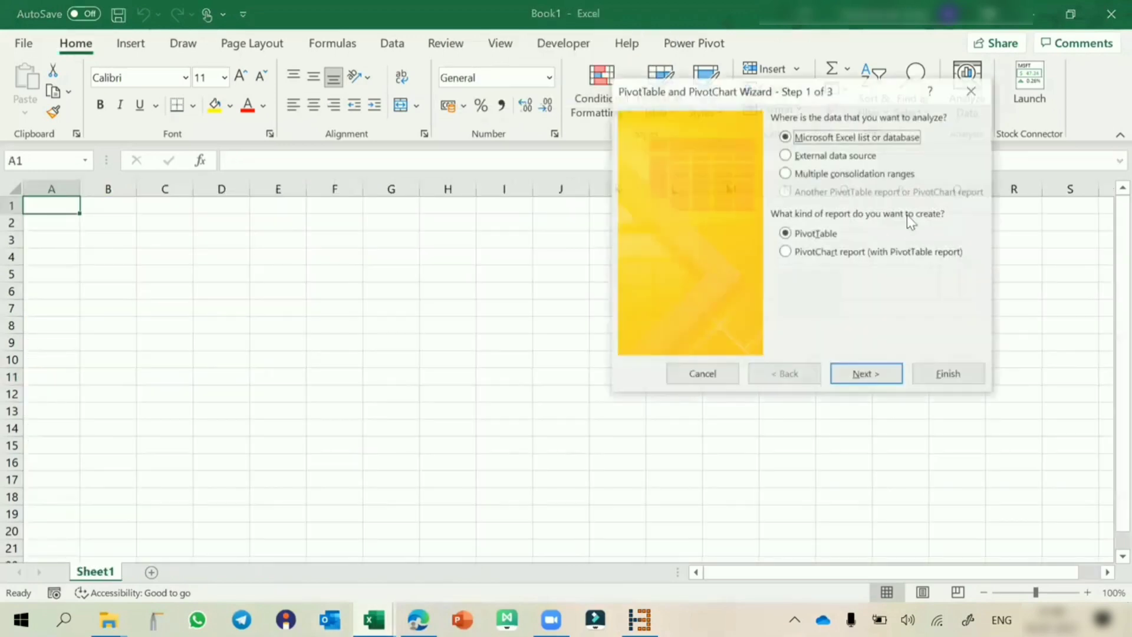
{"action": "left_click", "coordinate": [855, 173]}
{"action": "left_click", "coordinate": [851, 368]}
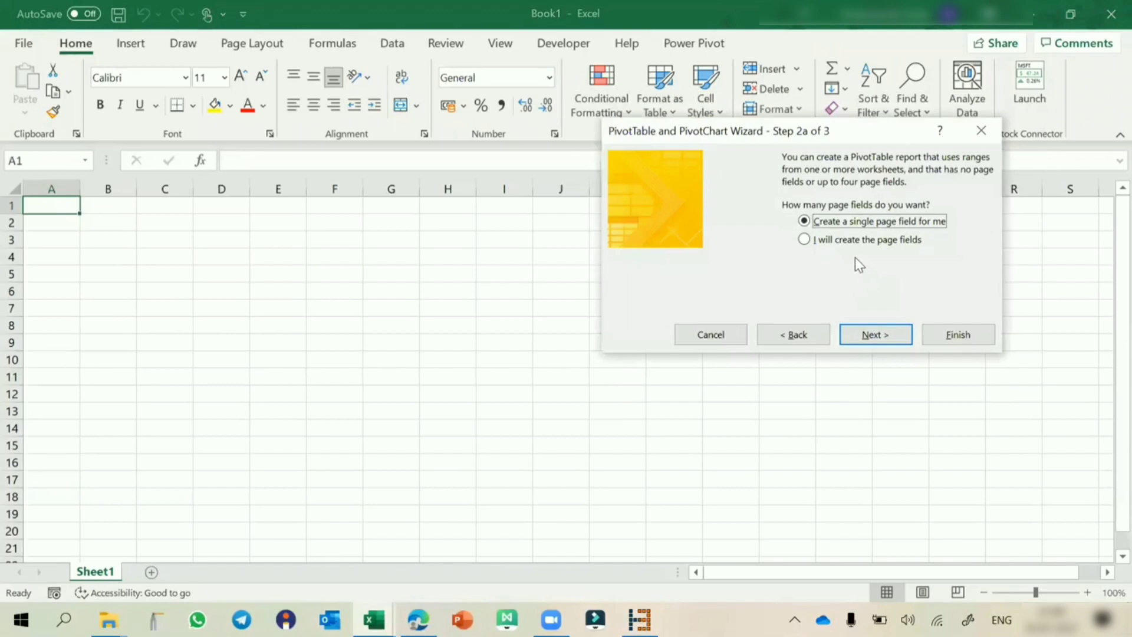
{"action": "left_click", "coordinate": [832, 240]}
{"action": "left_click", "coordinate": [876, 335]}
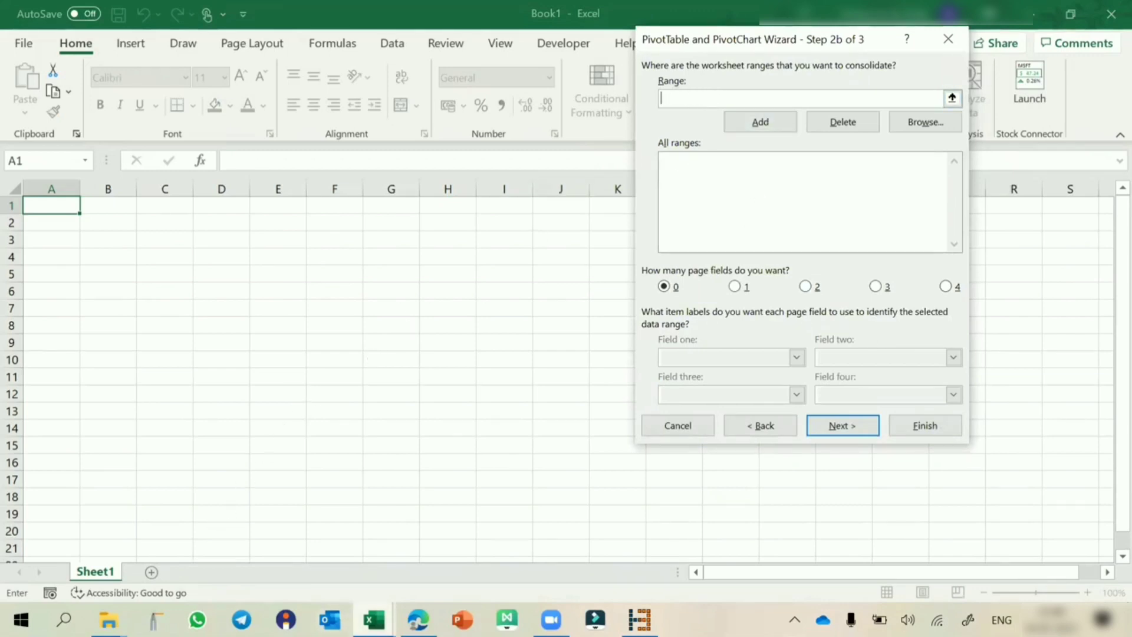
- Add the range C1:I410 of LEAVE - Jan'12, from UNIT to PTL, to the ranges to consolidate
{"action": "left_click", "coordinate": [373, 620]}
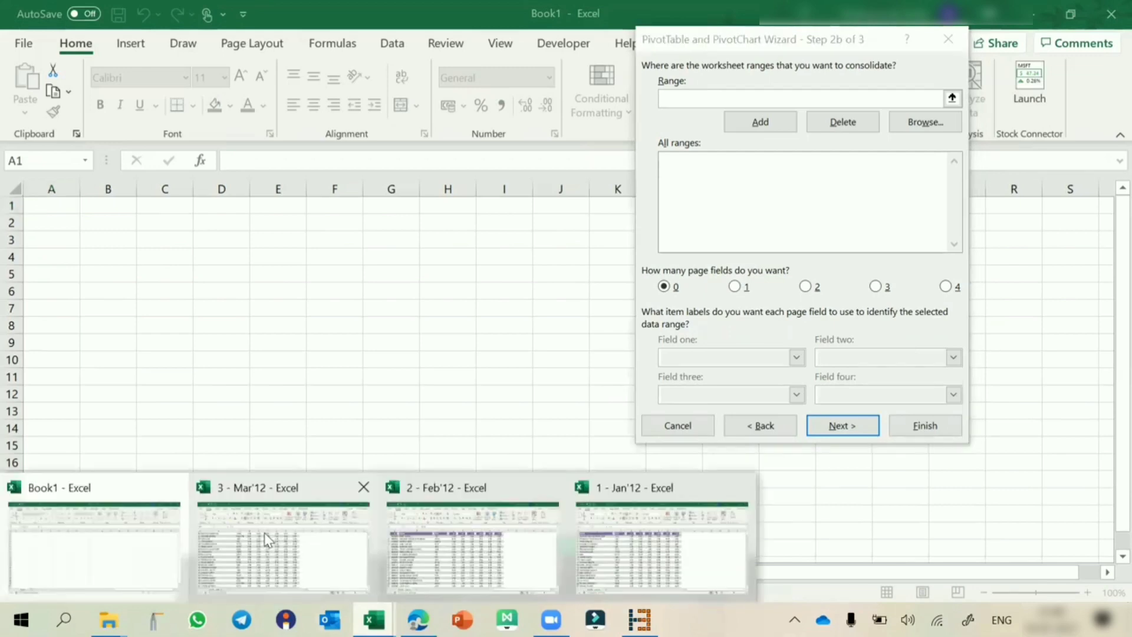
{"action": "left_click", "coordinate": [473, 526]}
{"action": "left_click", "coordinate": [283, 203]}
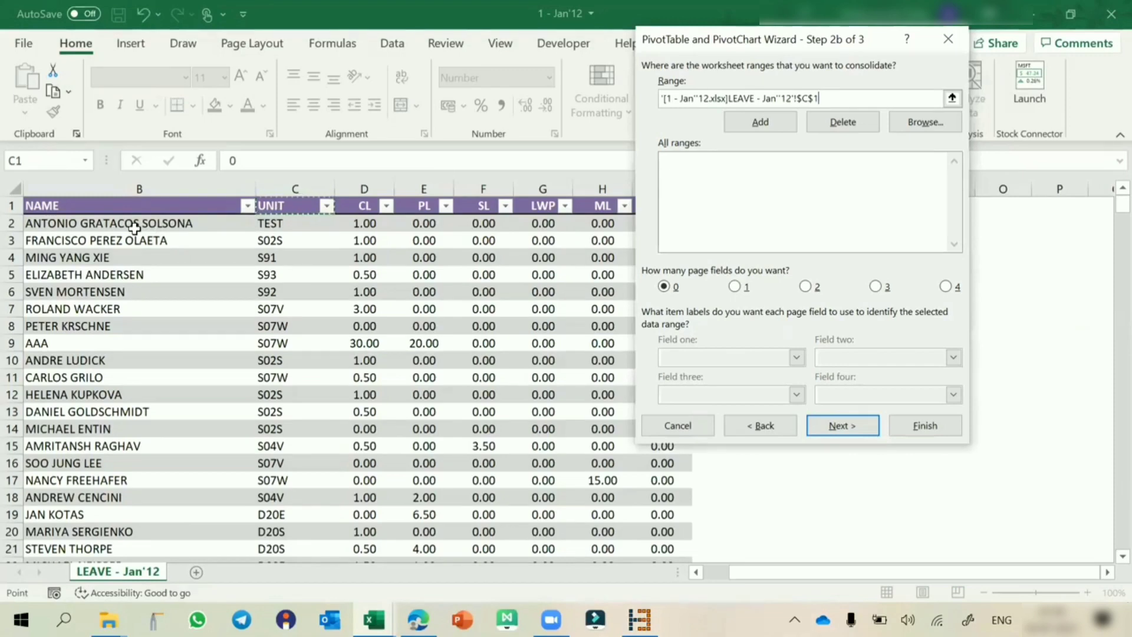
{"action": "key", "text": "ctrl+shift+Right"}
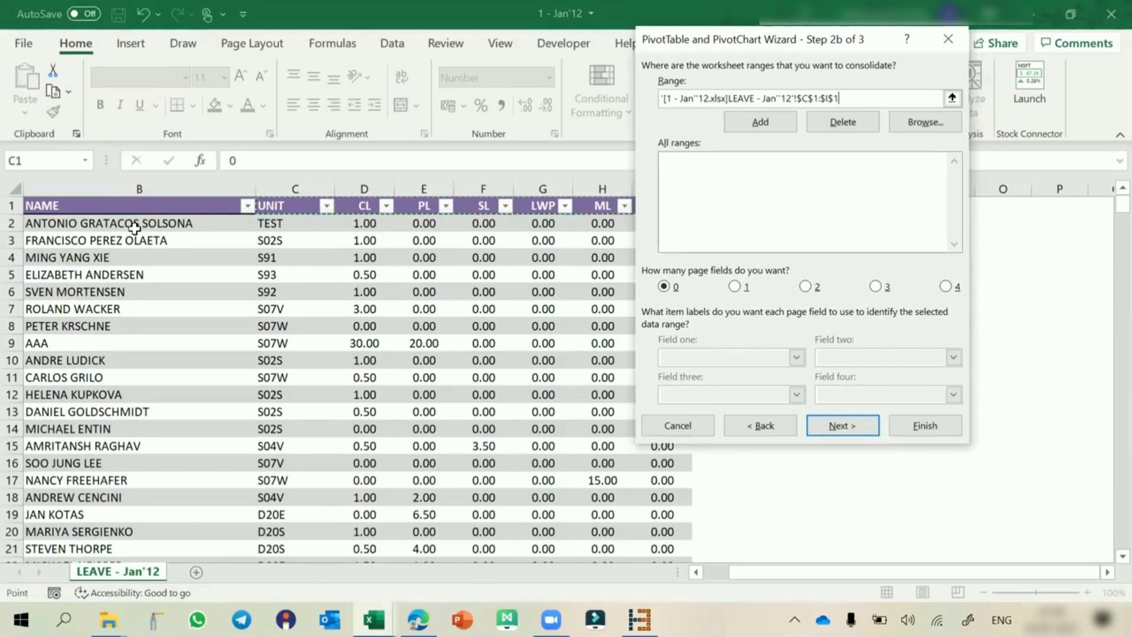
{"action": "key", "text": "ctrl+shift+Down"}
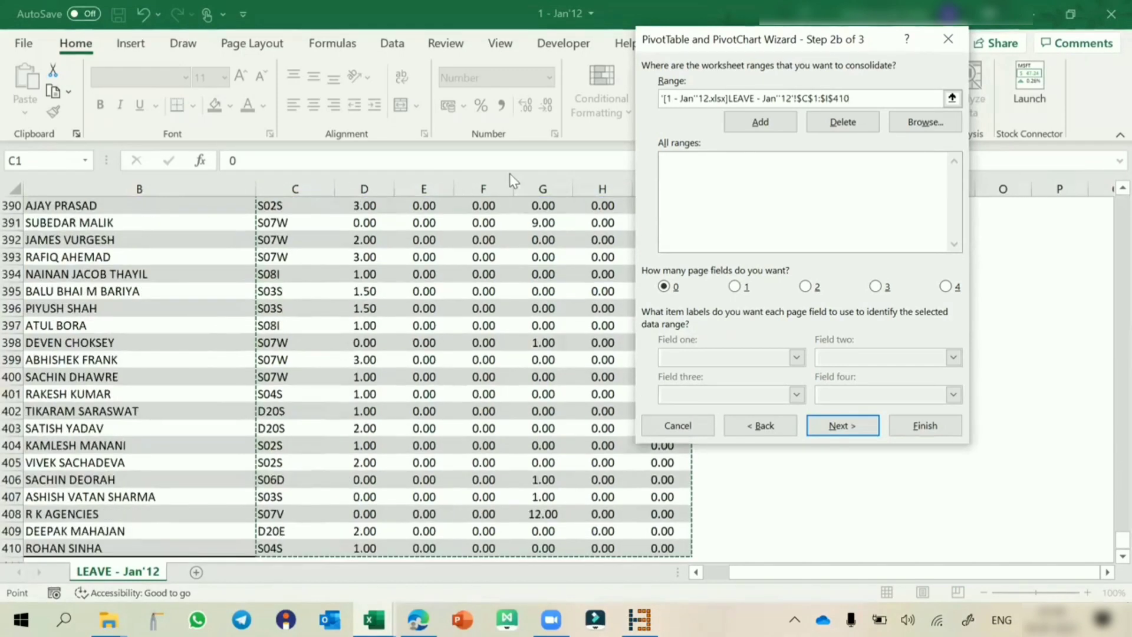
{"action": "left_click", "coordinate": [755, 125]}
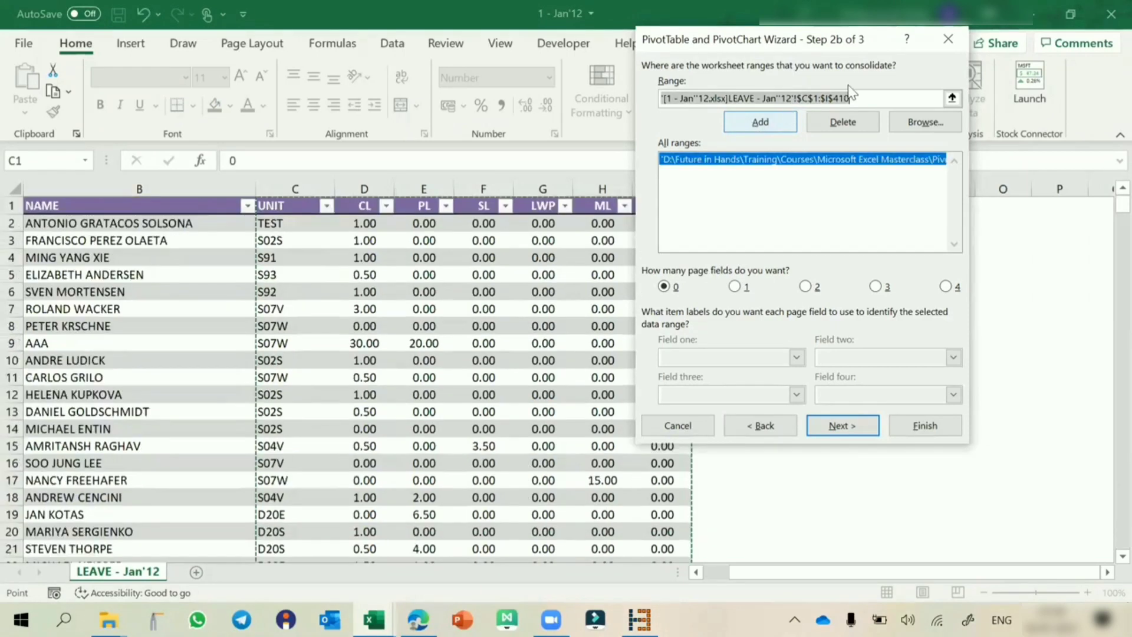
- Clear the range entry and add C1:I438 of LEAVE - Feb'12, starting at UNIT, to the ranges to consolidate
{"action": "left_click_drag", "start_coordinate": [606, 76], "coordinate": [562, 74]}
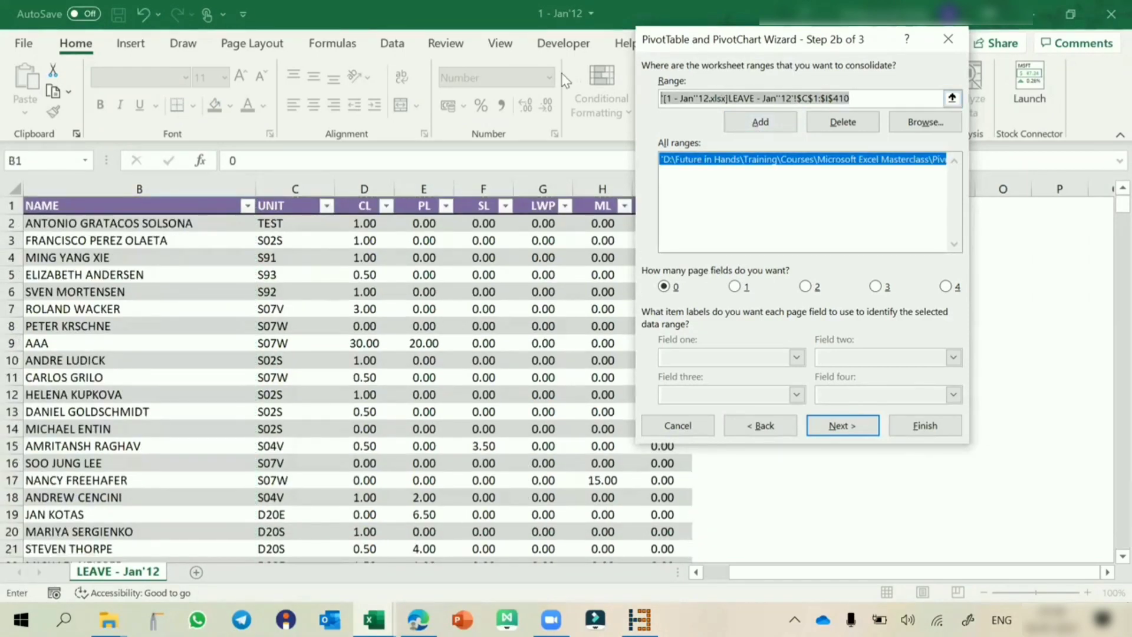
{"action": "key", "text": "Delete"}
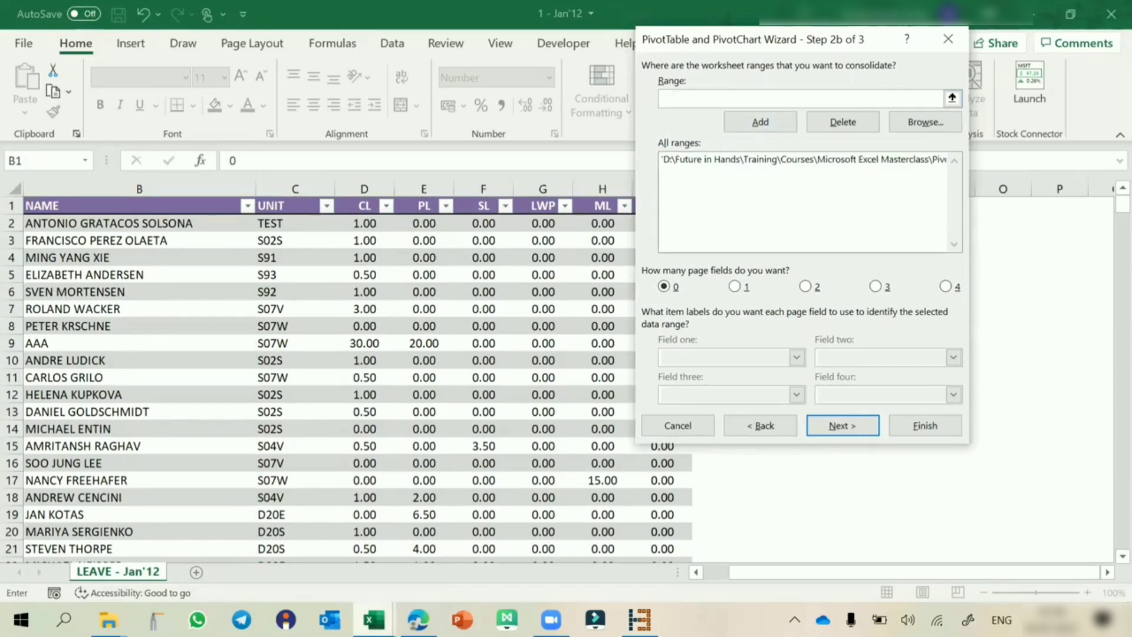
{"action": "left_click", "coordinate": [374, 620]}
{"action": "left_click", "coordinate": [430, 537]}
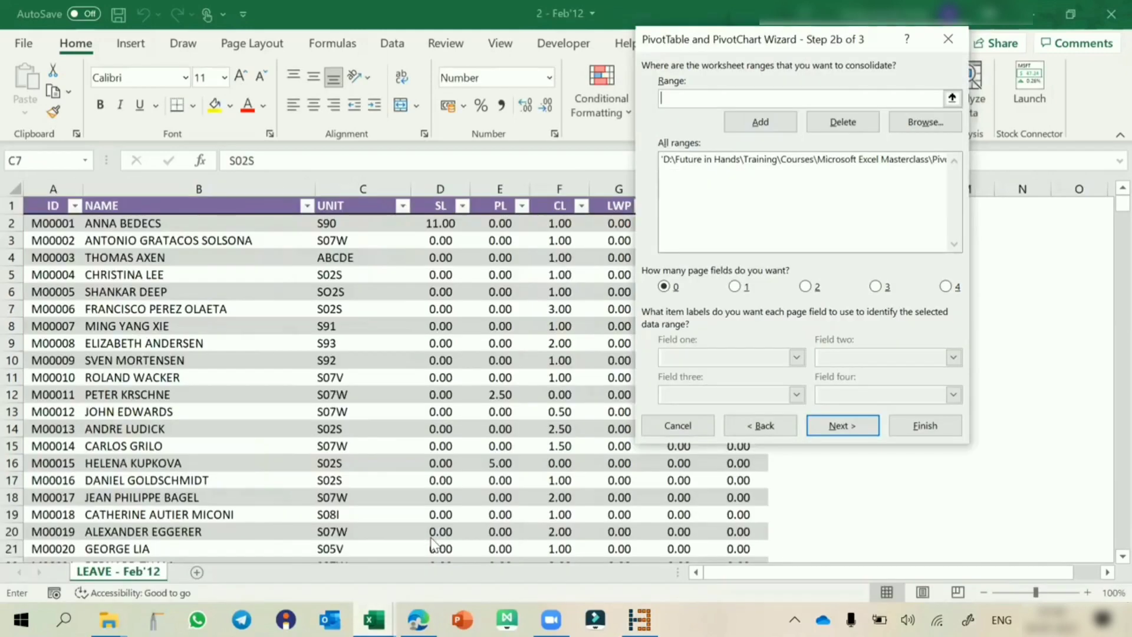
{"action": "left_click", "coordinate": [338, 205]}
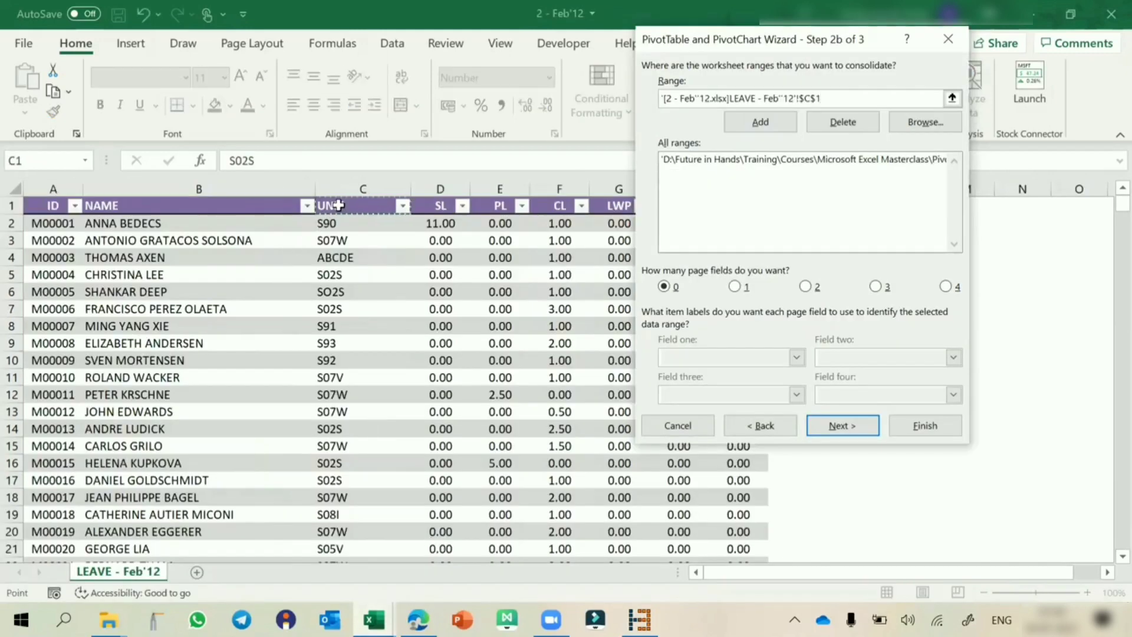
{"action": "key", "text": "ctrl+shift+Right"}
{"action": "key", "text": "ctrl+shift+Down"}
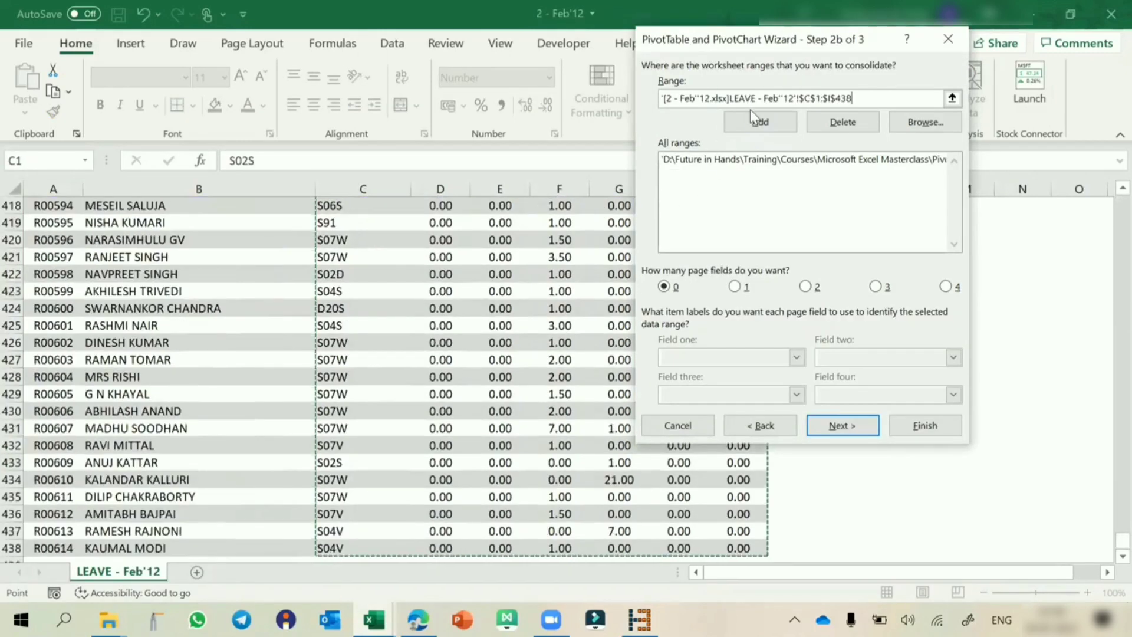
{"action": "left_click", "coordinate": [761, 122]}
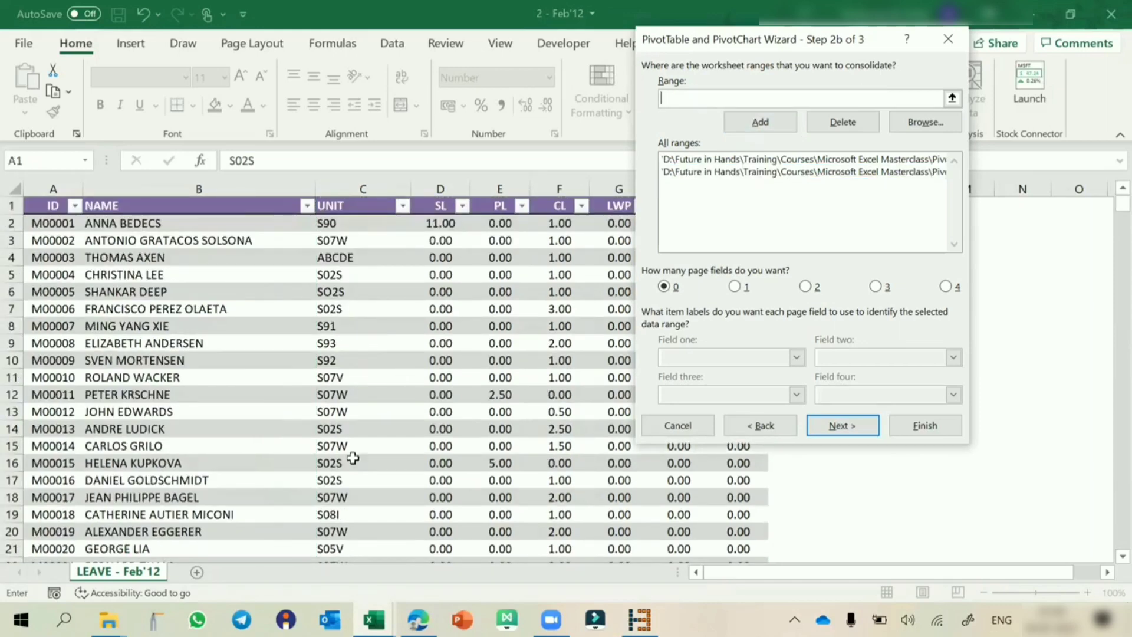
- Add C1:I438 of LEAVE - Mar'12 as the third range and finish the PivotTable with 0 page fields
{"action": "key", "text": "Escape"}
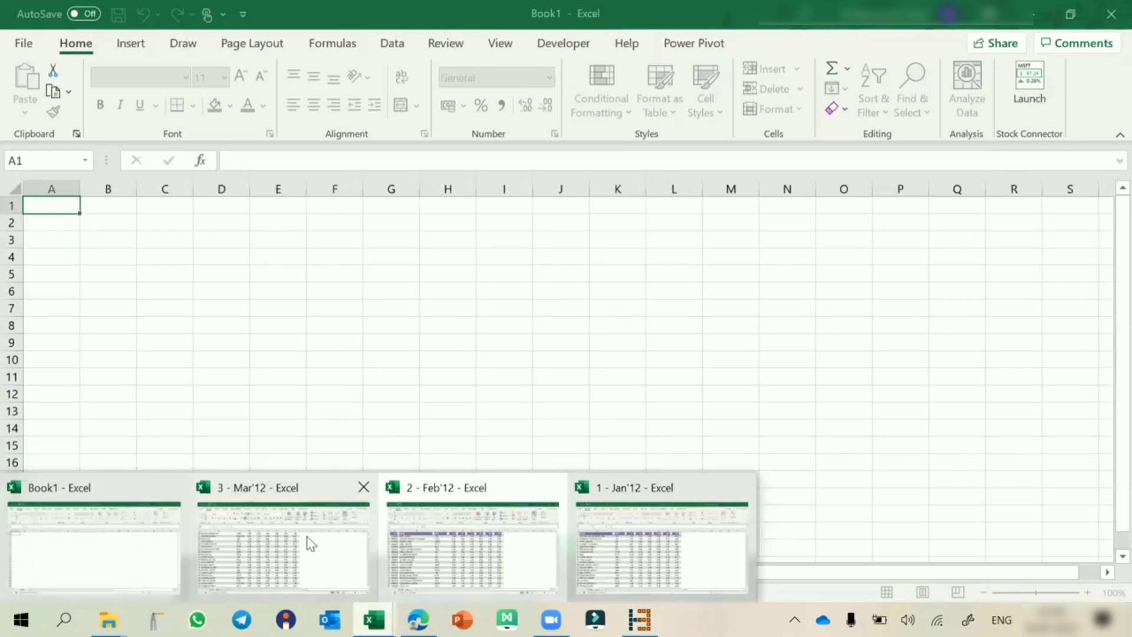
{"action": "left_click", "coordinate": [308, 539]}
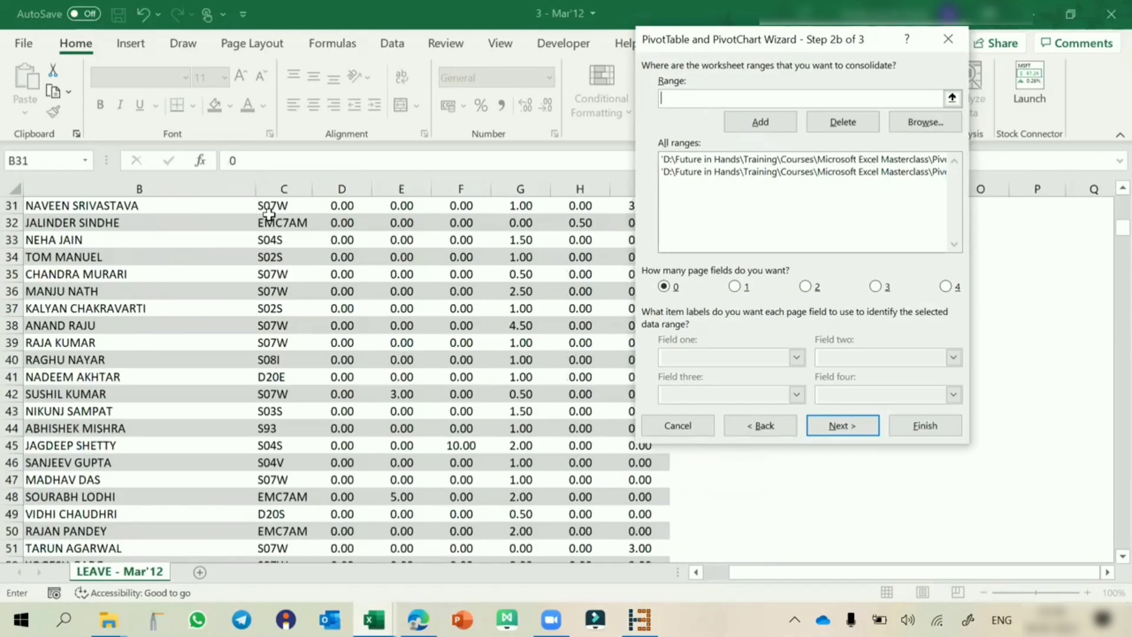
{"action": "key", "text": "ctrl+Up"}
{"action": "key", "text": "ctrl+shift+Right"}
{"action": "key", "text": "ctrl+shift+Down"}
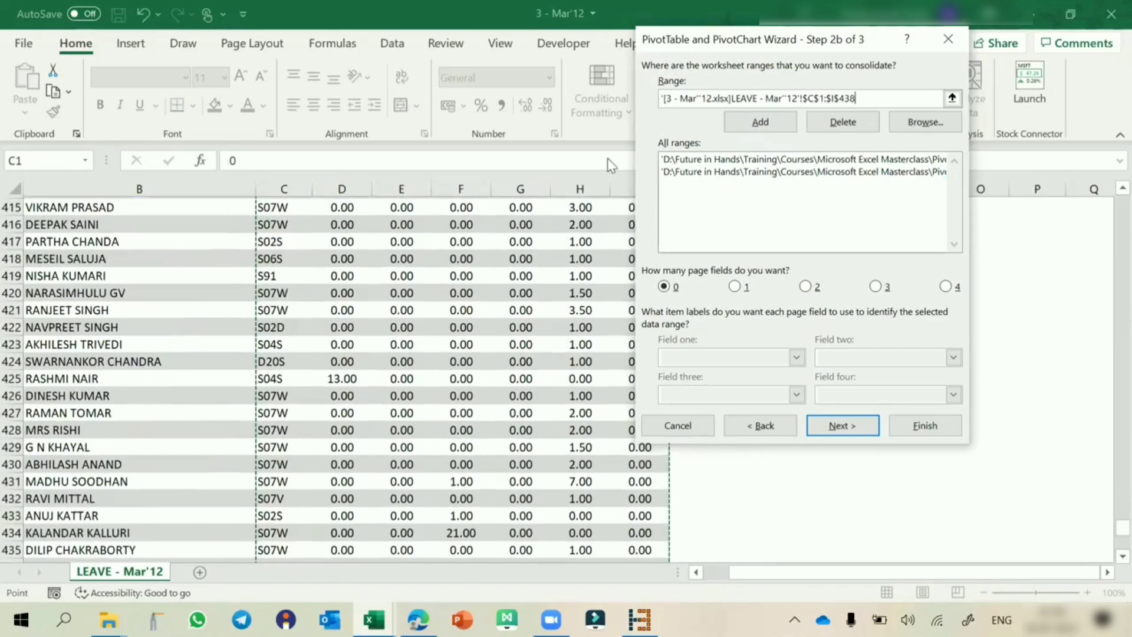
{"action": "left_click", "coordinate": [776, 124]}
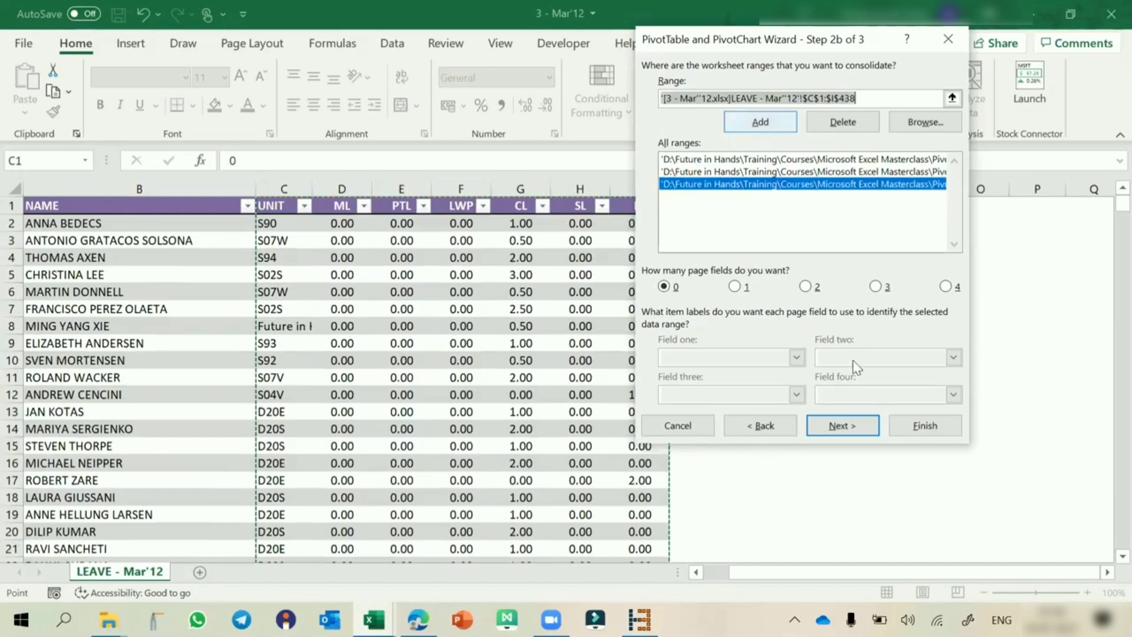
{"action": "left_click", "coordinate": [925, 425]}
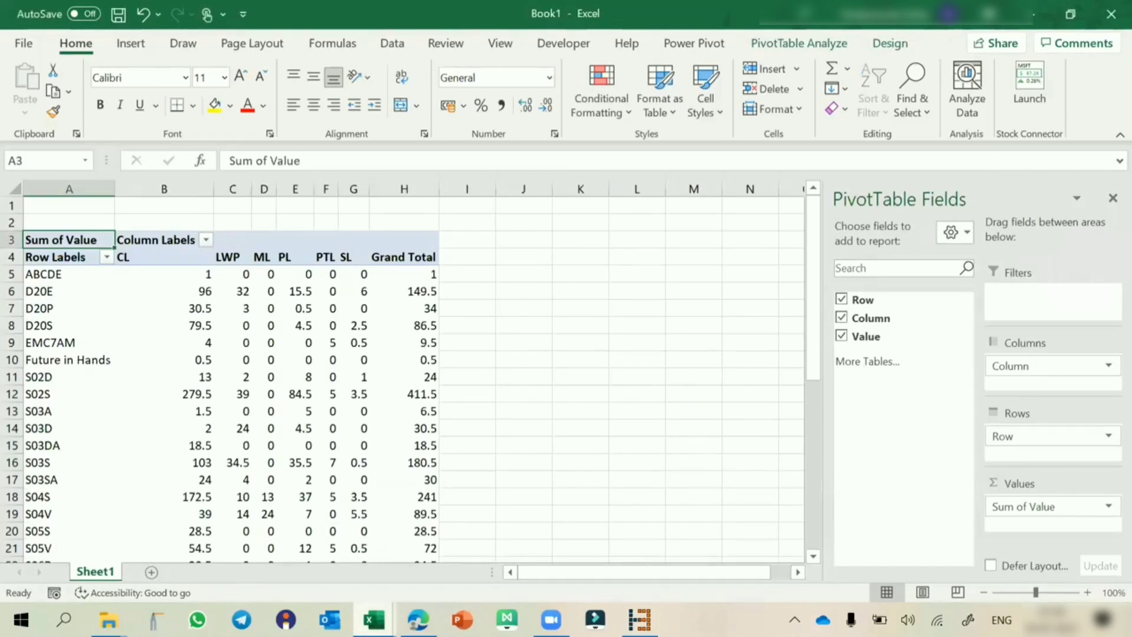
- Close the 3 - Mar'12, 2 - Feb'12 and 1 - Jan'12 source workbooks, keeping Book1 open
{"action": "left_click", "coordinate": [374, 620]}
{"action": "left_click", "coordinate": [360, 482]}
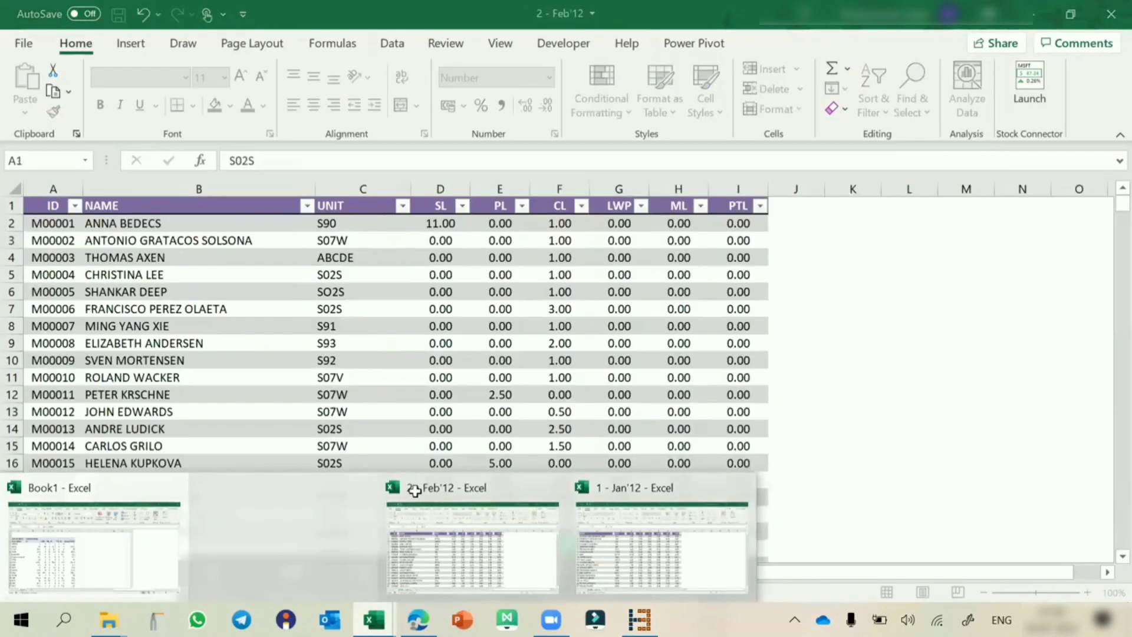
{"action": "left_click", "coordinate": [94, 545]}
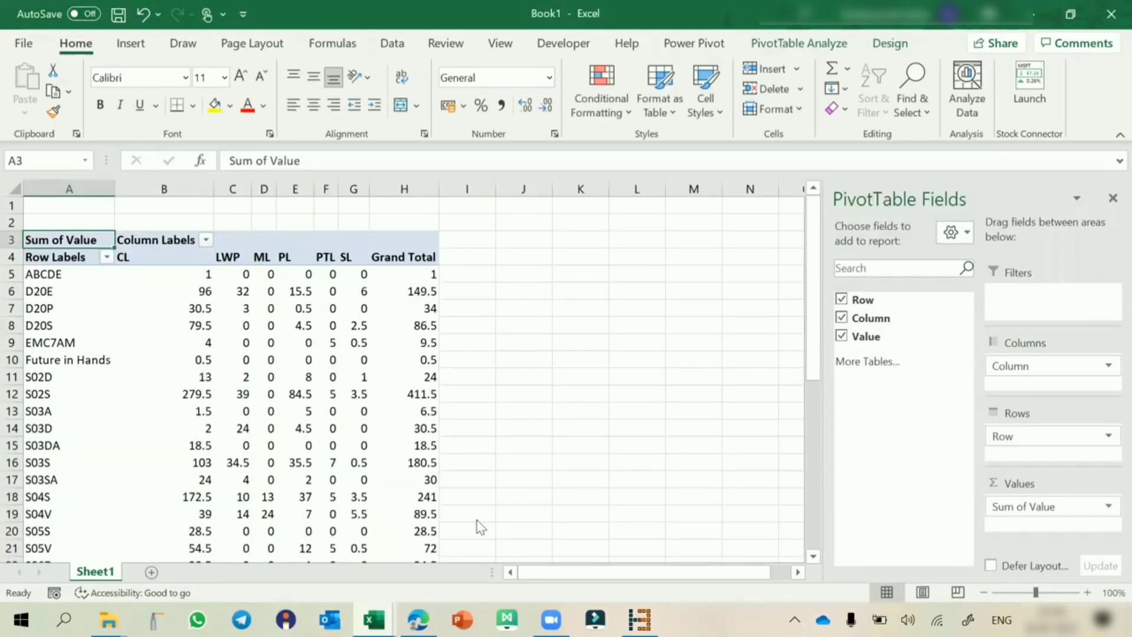
{"action": "left_click", "coordinate": [374, 620]}
{"action": "left_click", "coordinate": [455, 487]}
{"action": "left_click", "coordinate": [516, 486]}
{"action": "left_click", "coordinate": [374, 620]}
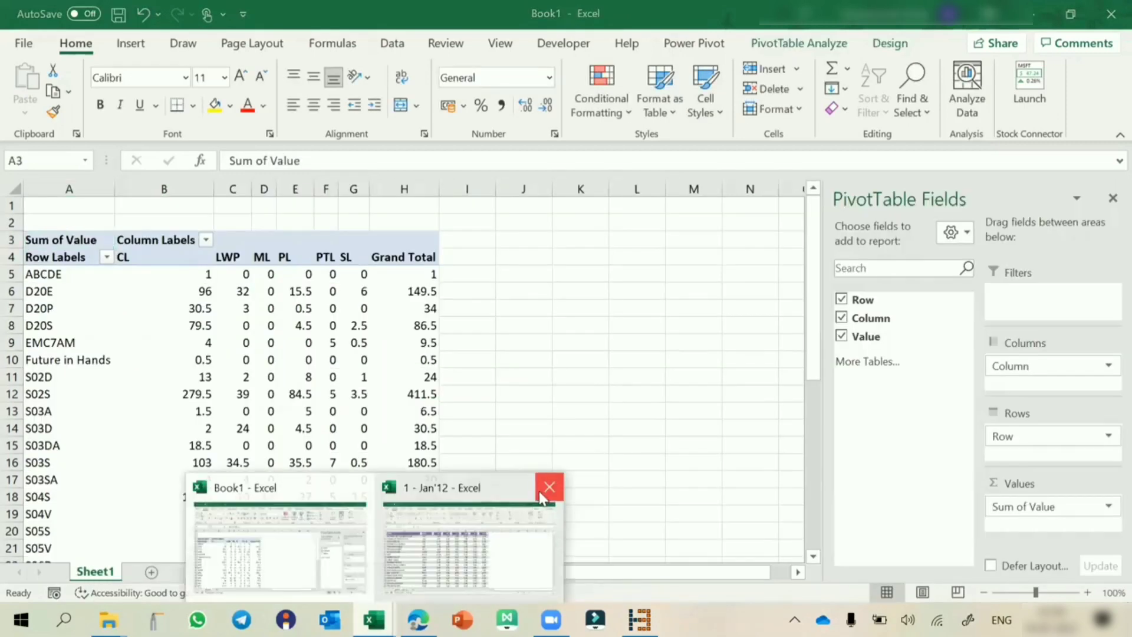
{"action": "left_click", "coordinate": [546, 488]}
- Refresh all data for the consolidated leave PivotTable in Book1 with its source workbooks closed
{"action": "left_click", "coordinate": [264, 412]}
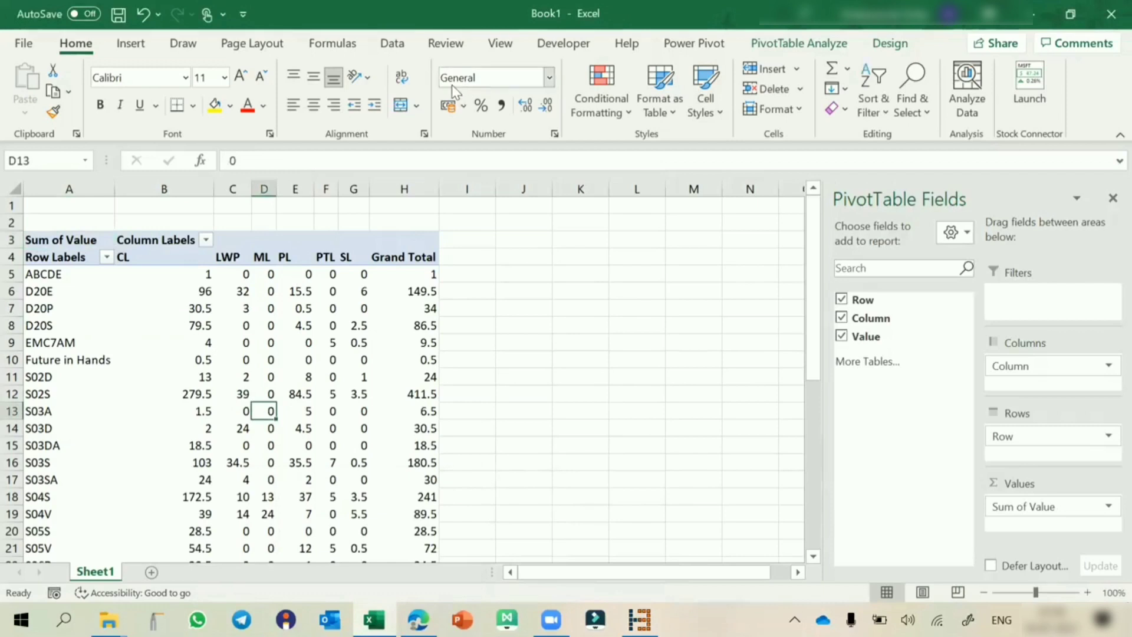
{"action": "left_click", "coordinate": [395, 46]}
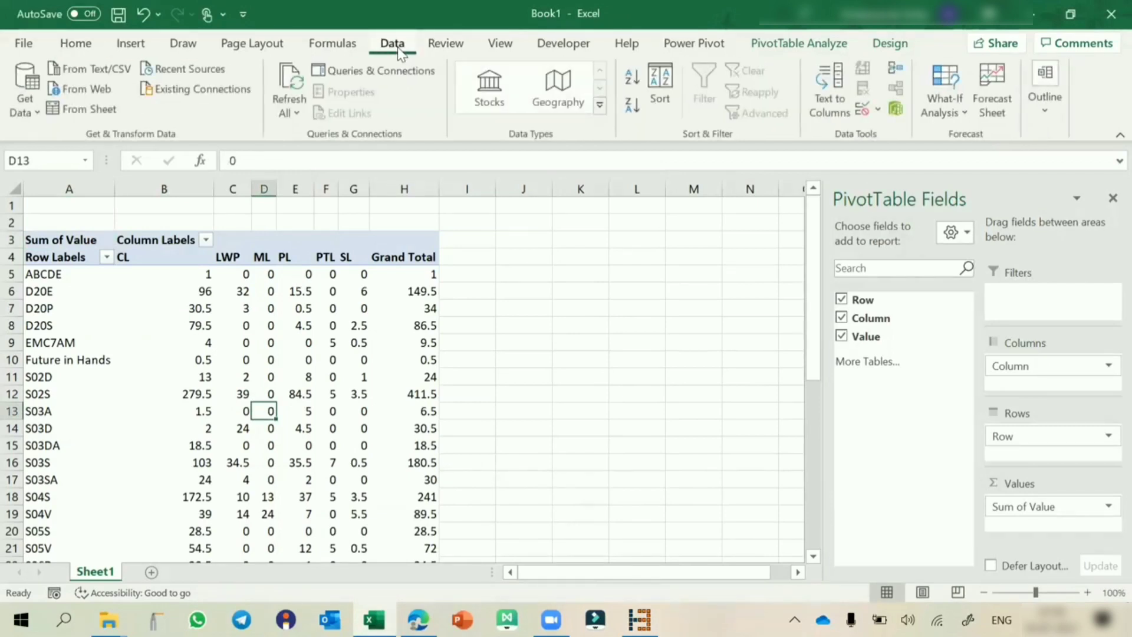
{"action": "left_click", "coordinate": [299, 83]}
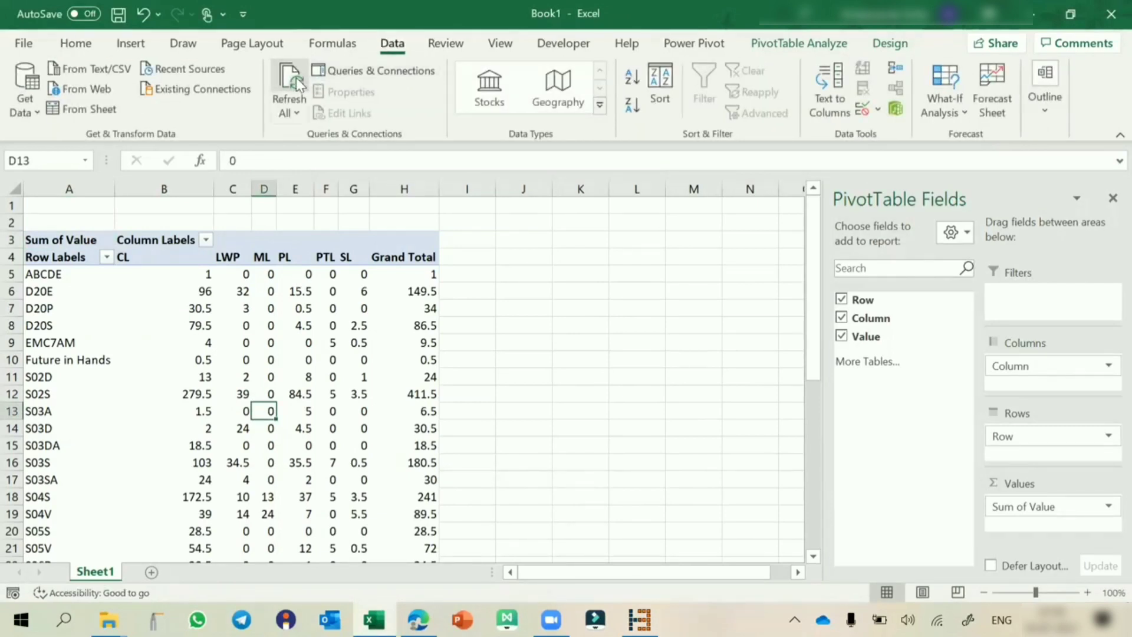